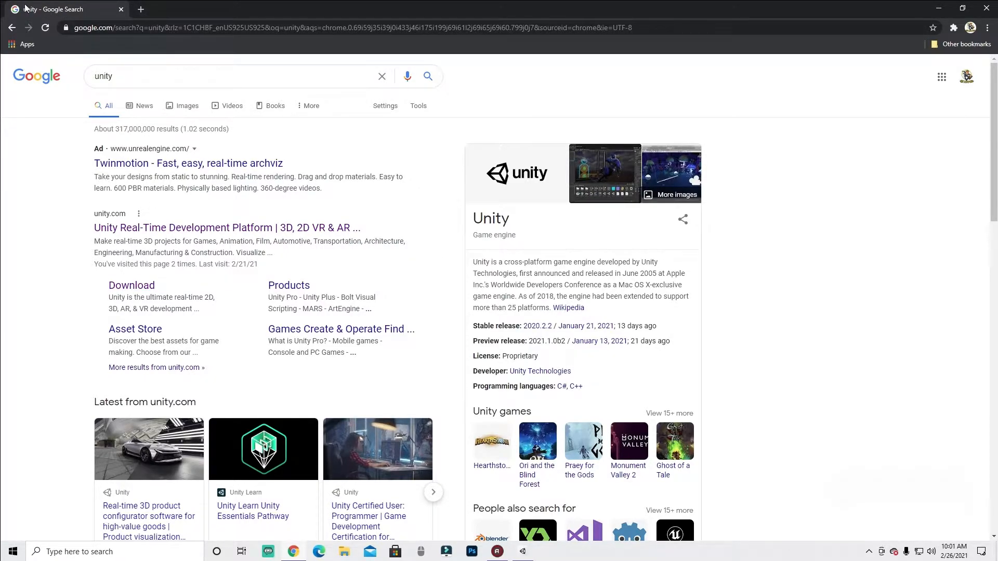
- Open the Unity download page from the search results and accept all cookies
left_click(132, 285)
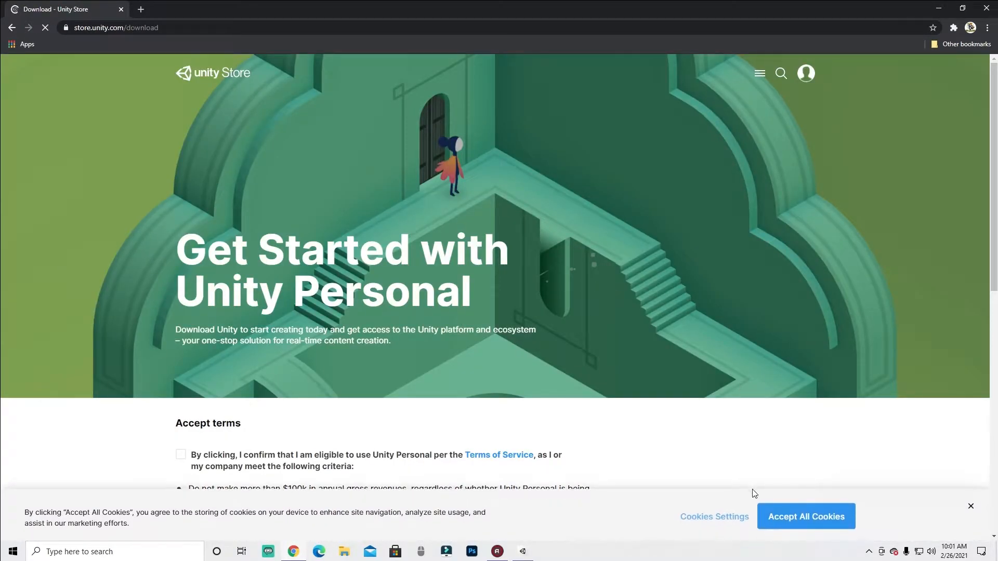
left_click(787, 521)
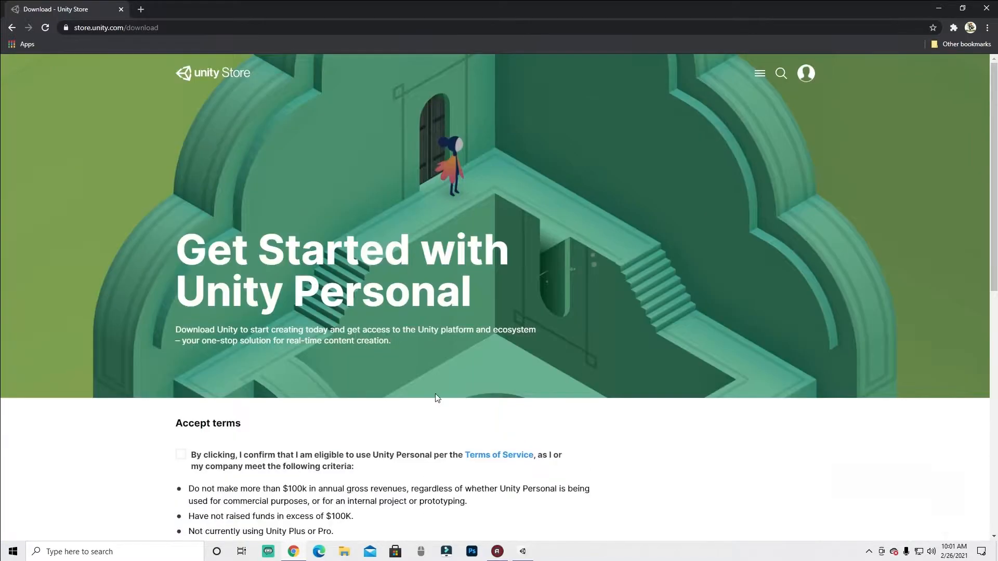
- Confirm eligibility for Unity Personal by accepting the terms of service
scroll(185, 294, "down", 4)
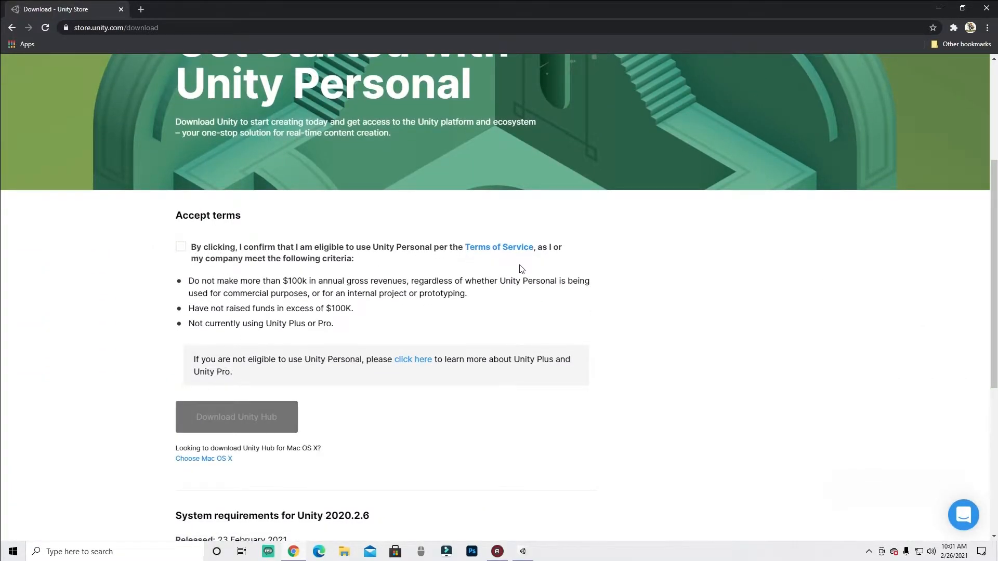
left_click(180, 247)
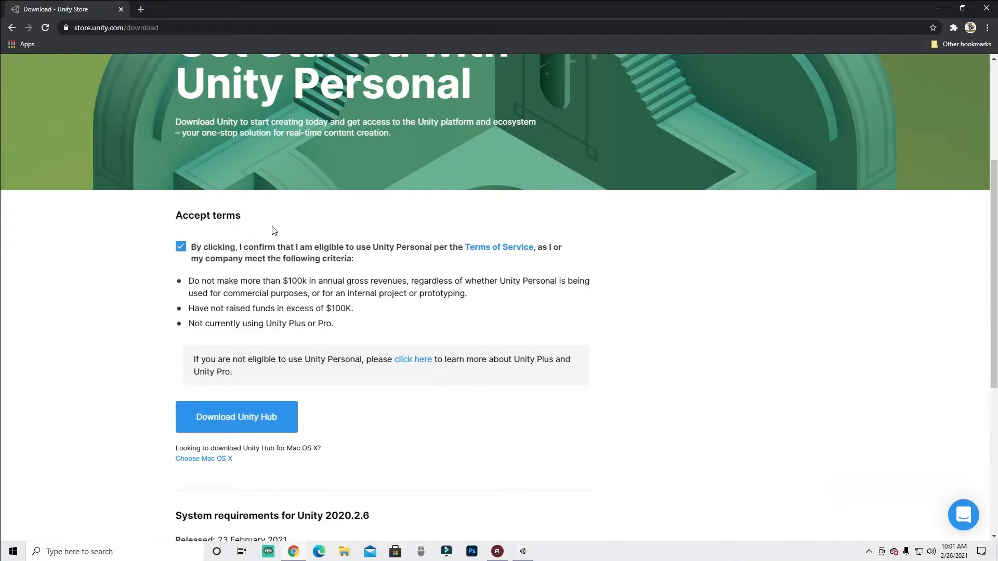
scroll(432, 245, "down", 3)
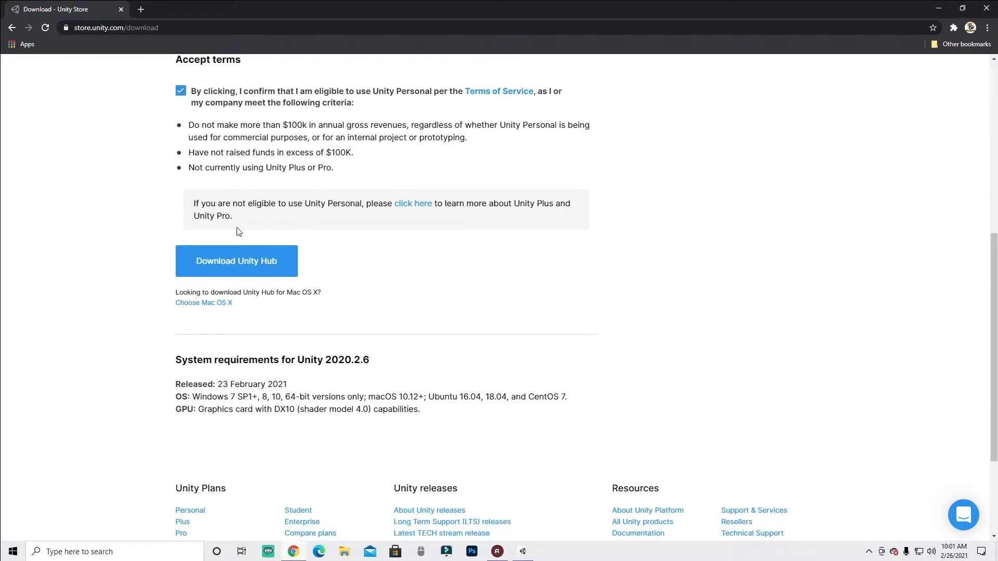
left_click(232, 276)
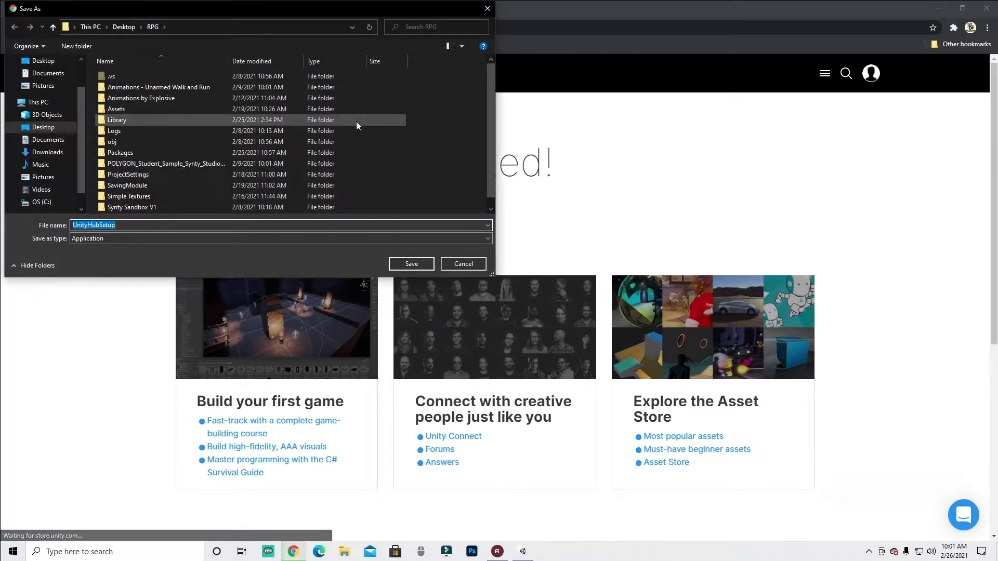
left_click_drag(195, 71, 244, 151)
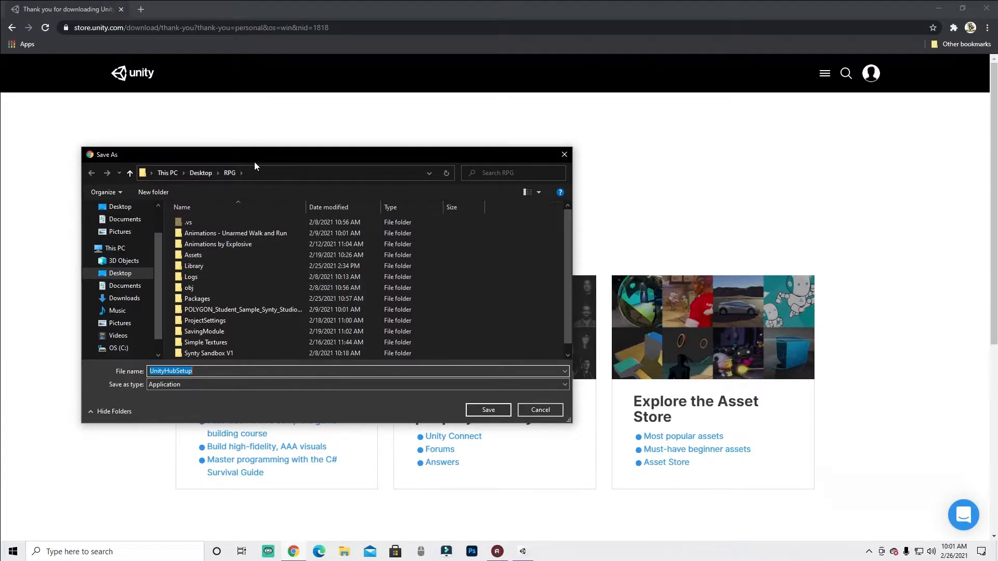
scroll(214, 349, "down", 1)
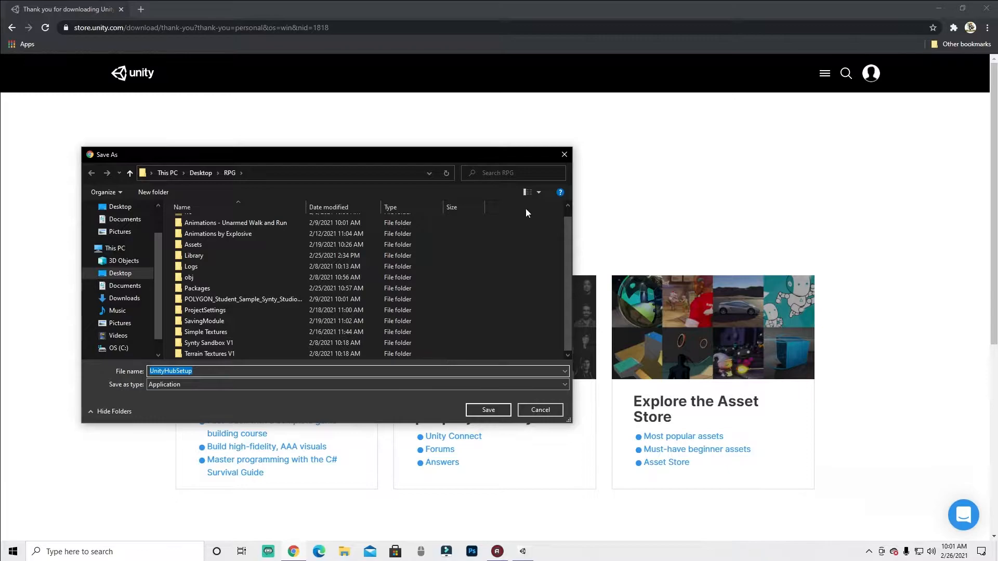
left_click(557, 158)
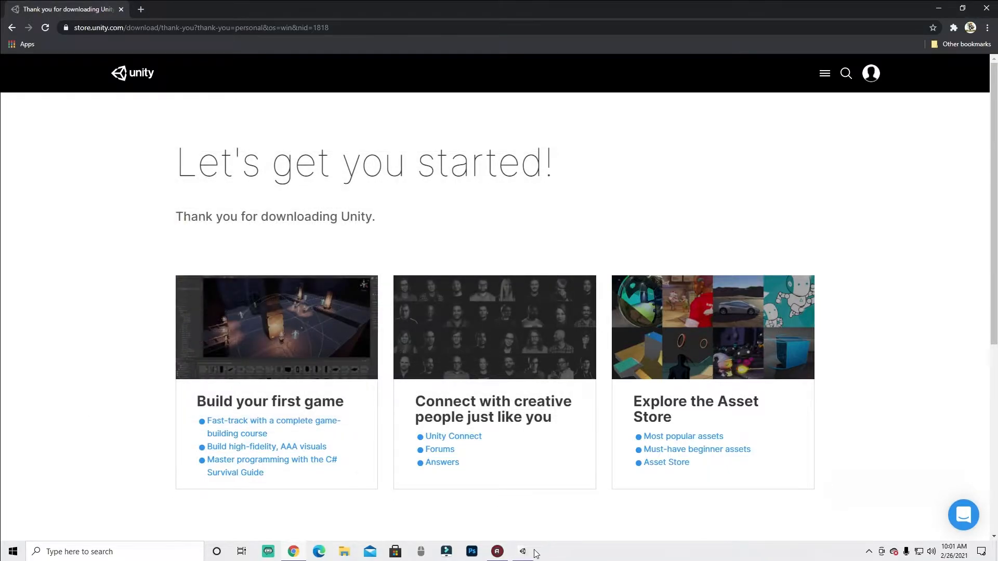
- Open Unity Hub and browse its Learn, Community and Installs sections
left_click(522, 553)
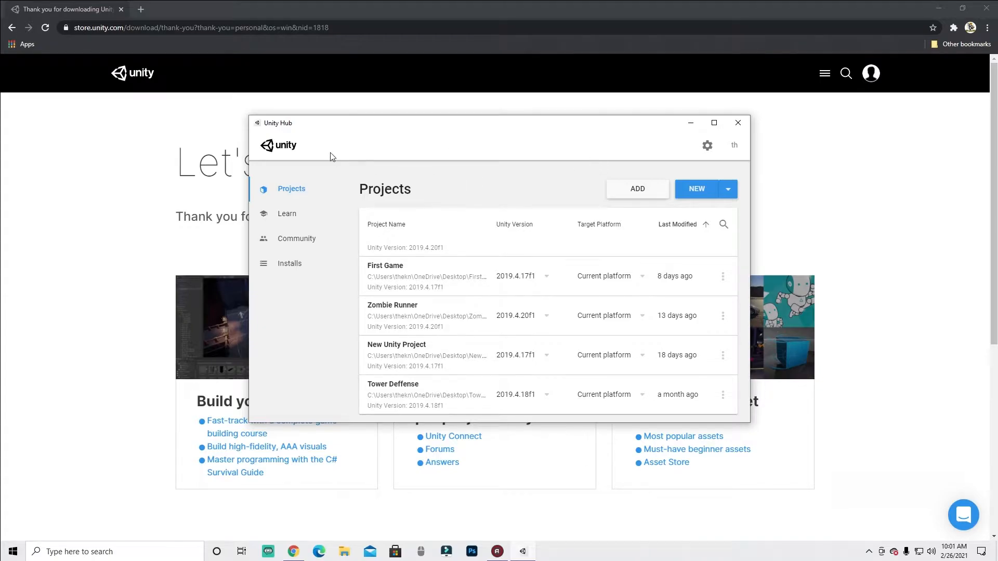
left_click_drag(348, 147, 306, 146)
left_click(257, 236)
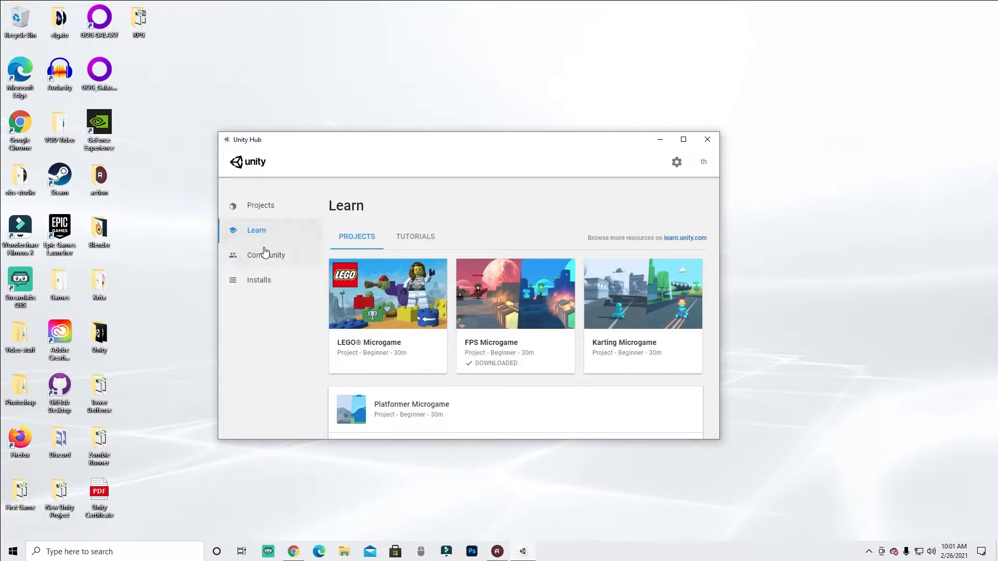
left_click(265, 254)
scroll(414, 259, "down", 5)
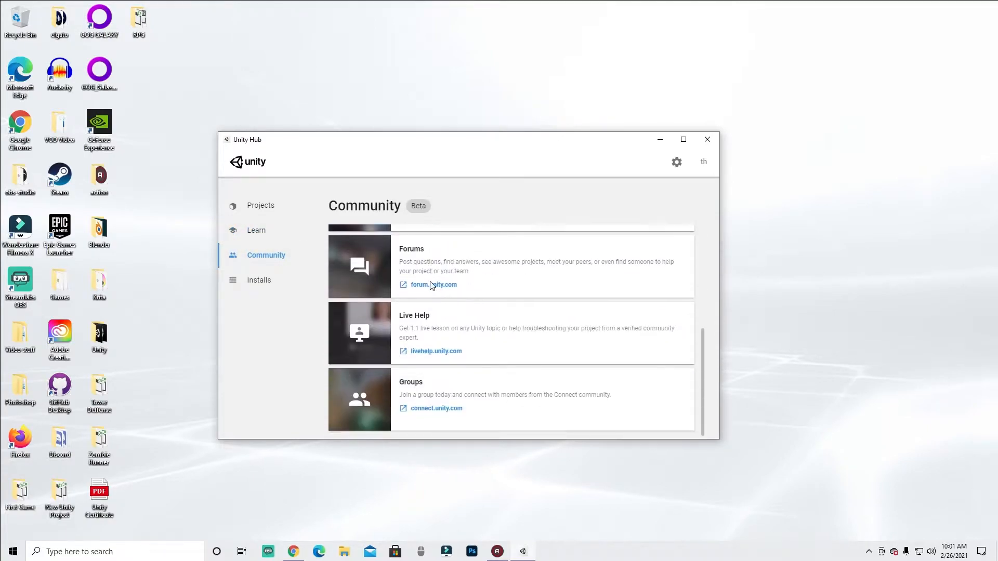
left_click(290, 290)
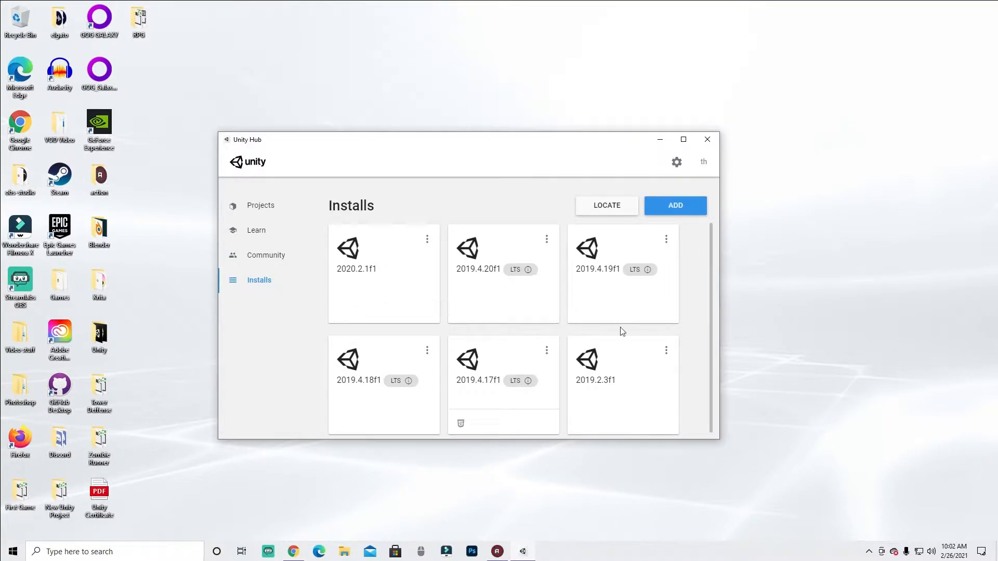
scroll(514, 397, "down", 1)
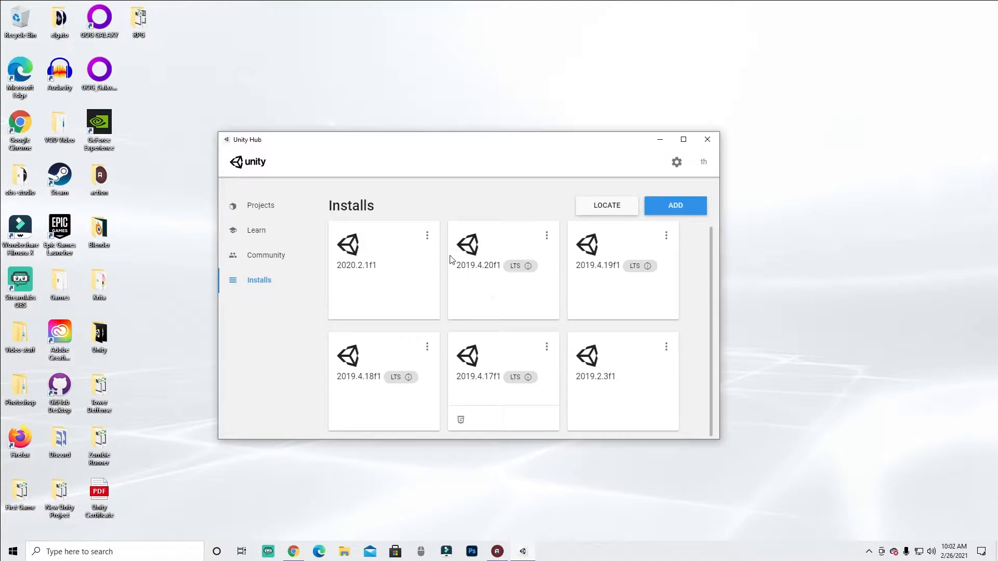
left_click(833, 491)
mouse_move(506, 245)
left_mouse_down()
mouse_move(471, 244)
mouse_move(488, 301)
mouse_move(520, 252)
mouse_move(497, 244)
left_mouse_up()
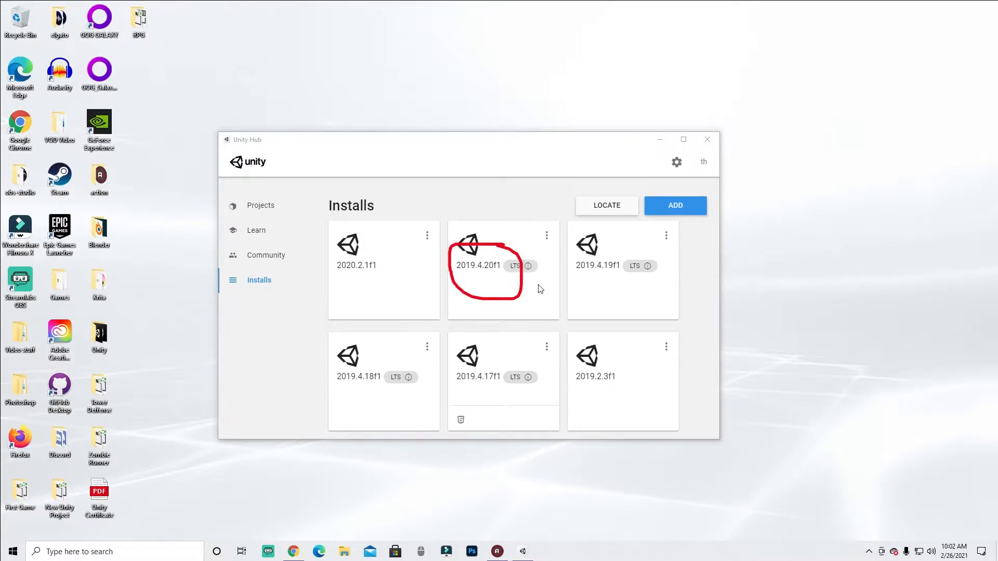
mouse_move(395, 266)
left_mouse_down()
mouse_move(359, 254)
mouse_move(334, 278)
mouse_move(388, 255)
mouse_move(372, 257)
left_mouse_up()
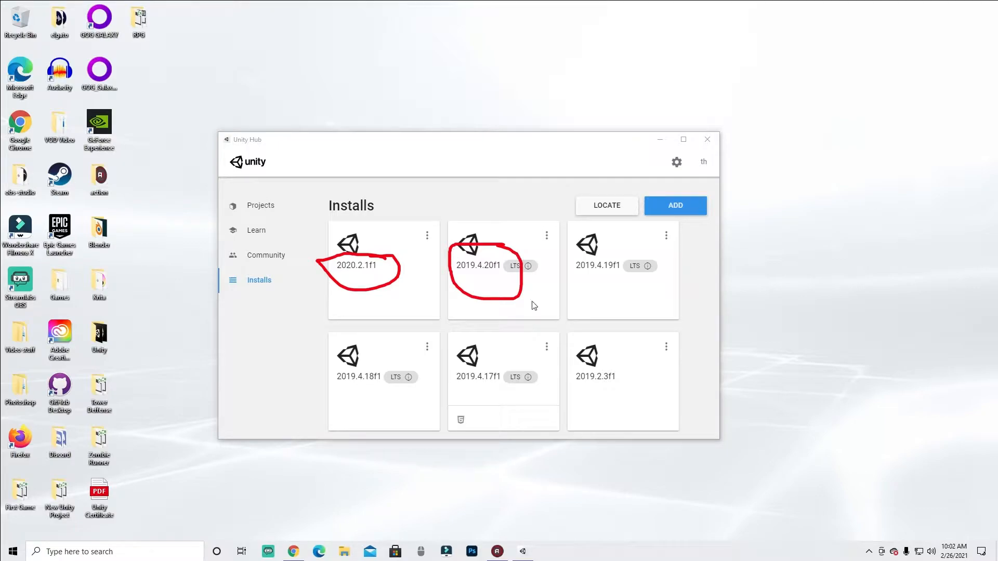
left_click(956, 495)
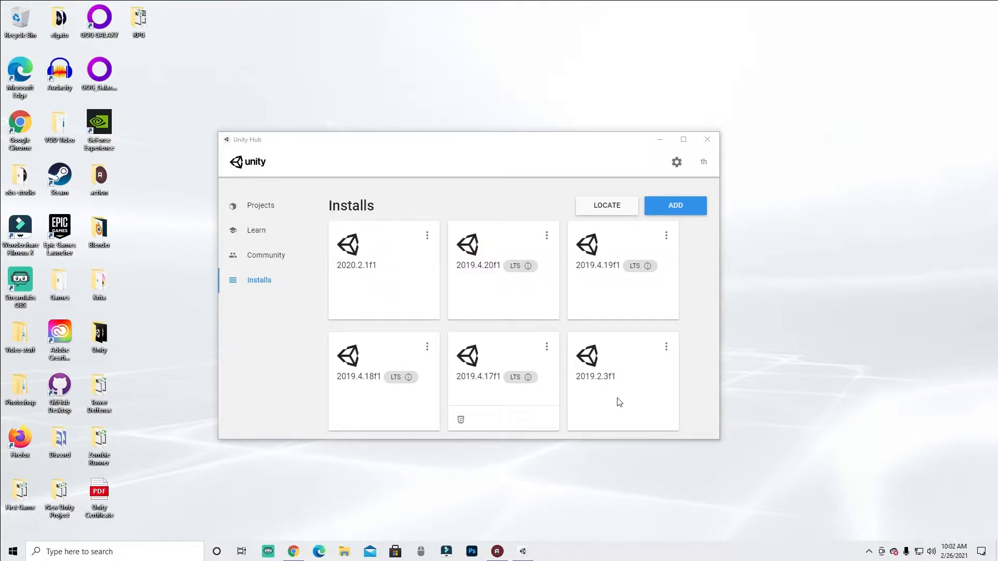
mouse_move(343, 267)
left_mouse_down()
mouse_move(337, 283)
mouse_move(394, 276)
mouse_move(326, 255)
left_mouse_up()
mouse_move(446, 256)
left_mouse_down()
mouse_move(459, 294)
mouse_move(506, 260)
mouse_move(450, 263)
left_mouse_up()
mouse_move(334, 272)
left_mouse_down()
mouse_move(383, 276)
mouse_move(372, 255)
mouse_move(333, 267)
left_mouse_up()
mouse_move(450, 261)
left_mouse_down()
mouse_move(474, 290)
mouse_move(511, 261)
mouse_move(467, 261)
left_mouse_up()
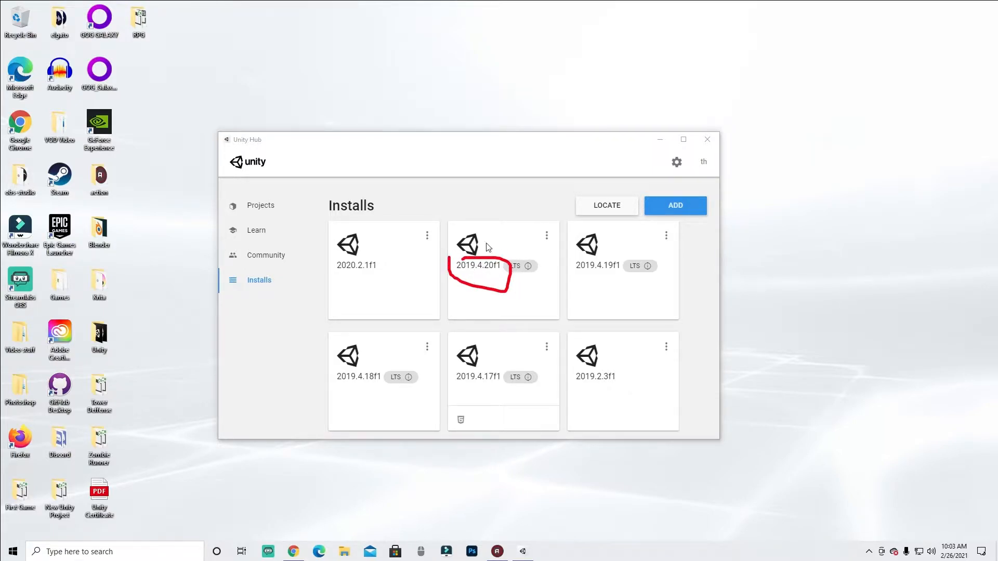
left_click_drag(456, 275, 519, 275)
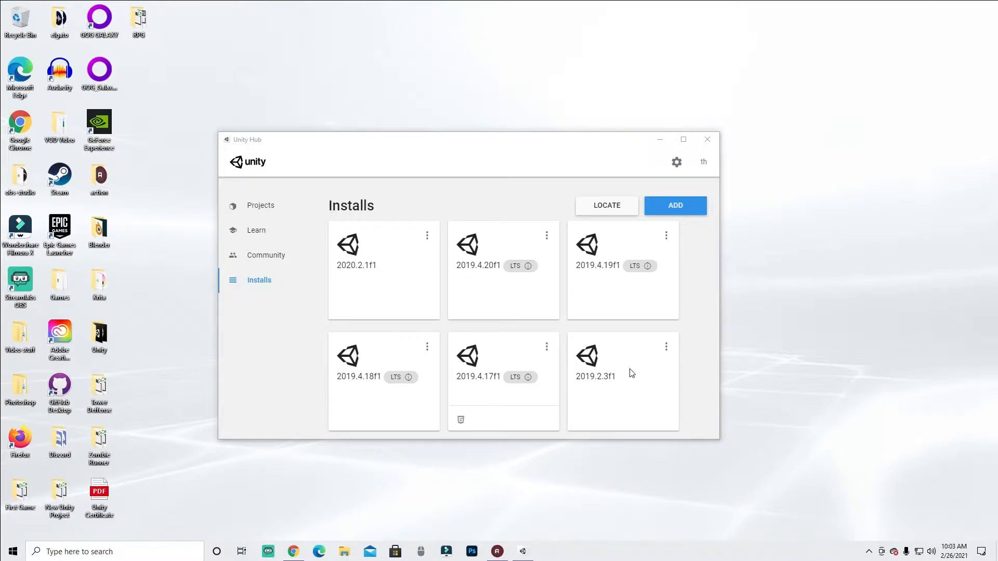
mouse_move(450, 263)
left_mouse_down()
mouse_move(473, 282)
mouse_move(513, 261)
mouse_move(456, 261)
left_mouse_up()
- Review the Projects list, including each project's Unity version and target platform options
left_click(263, 208)
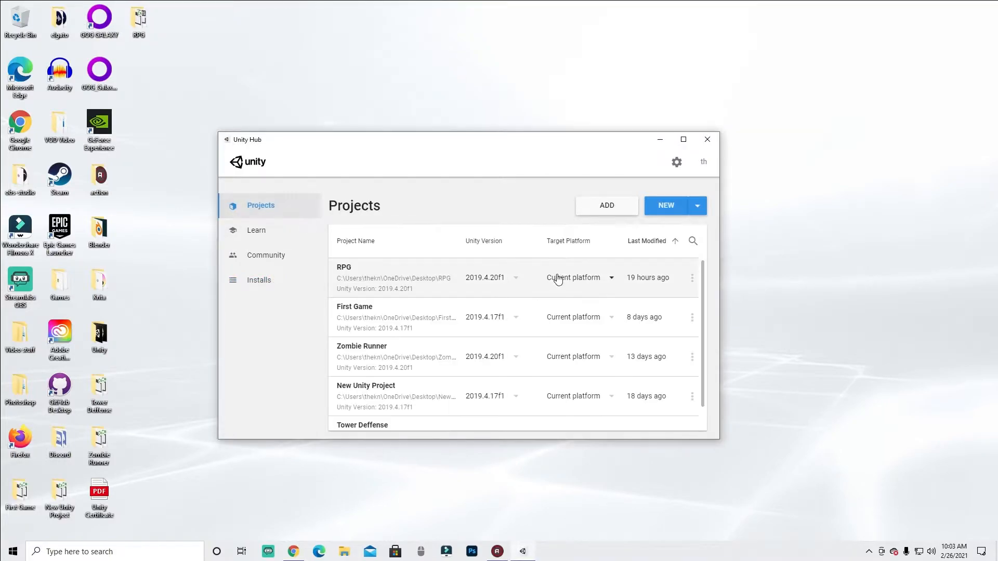
scroll(399, 283, "down", 1)
scroll(400, 283, "up", 1)
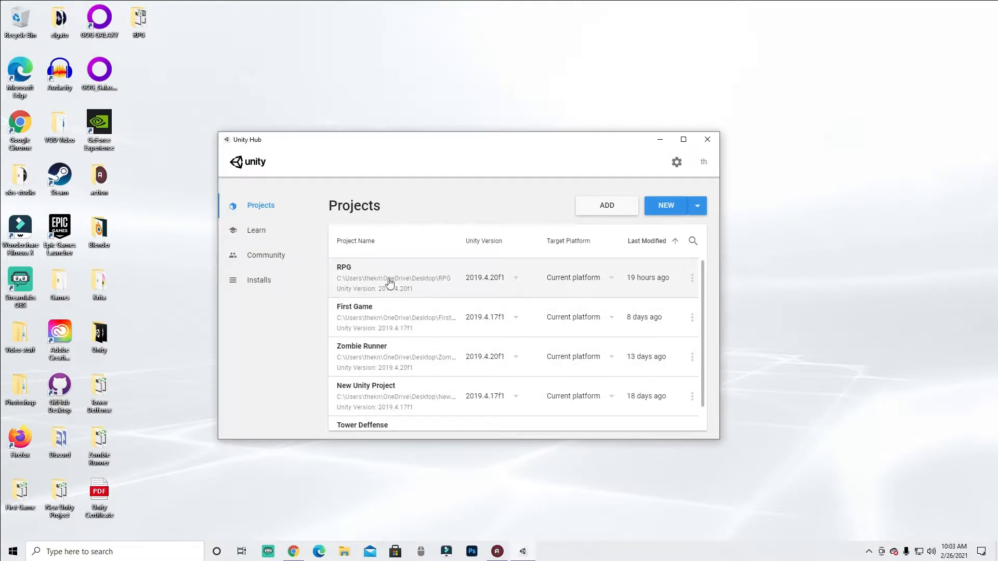
scroll(412, 313, "down", 1)
scroll(410, 287, "up", 1)
scroll(401, 296, "down", 1)
scroll(421, 383, "up", 1)
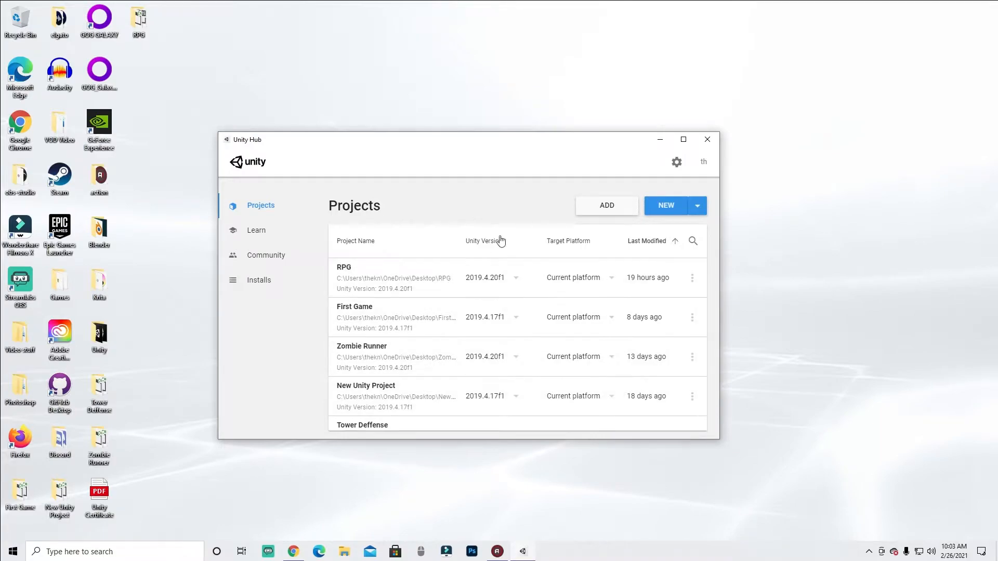
scroll(486, 374, "down", 1)
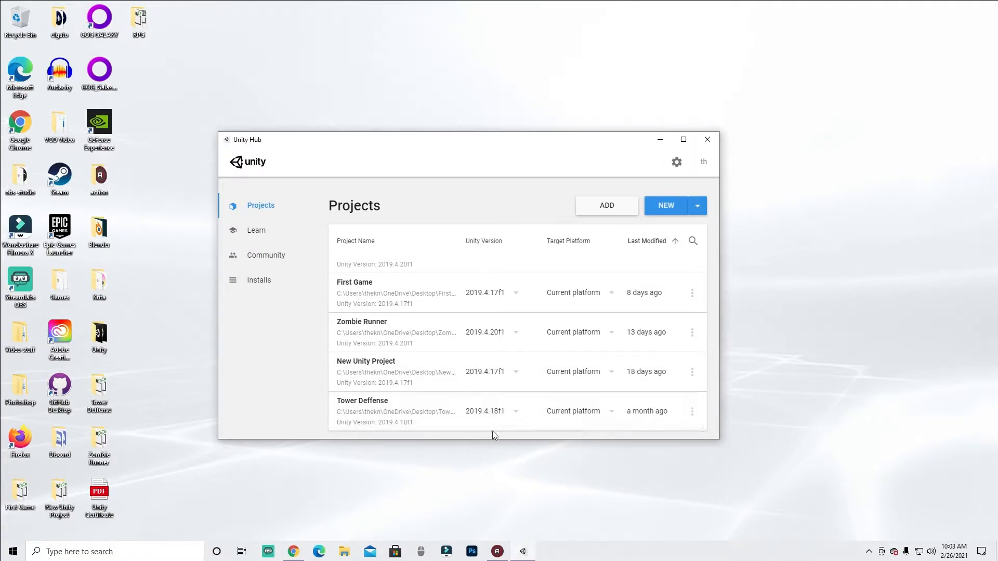
scroll(415, 316, "up", 1)
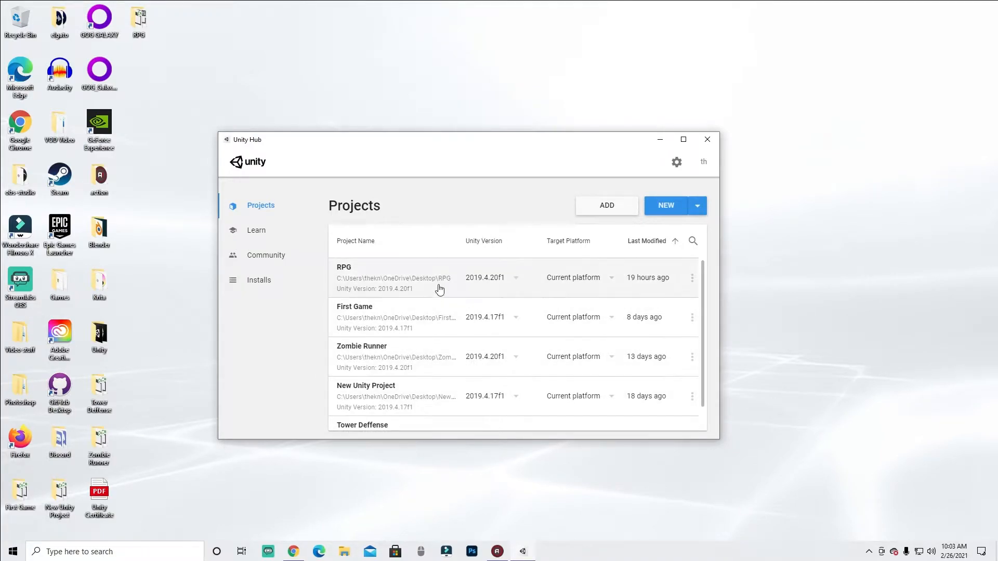
left_click(594, 279)
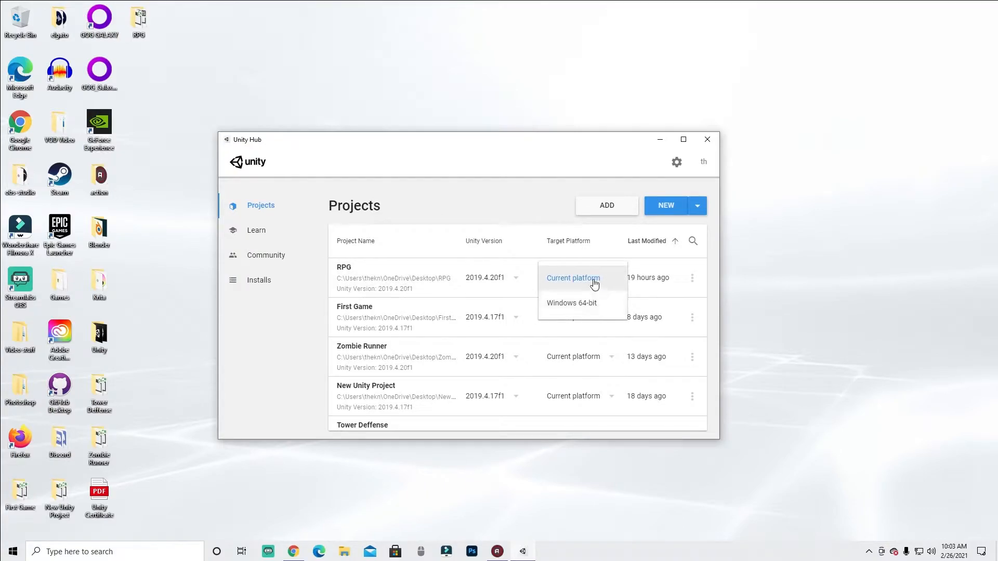
left_click(633, 230)
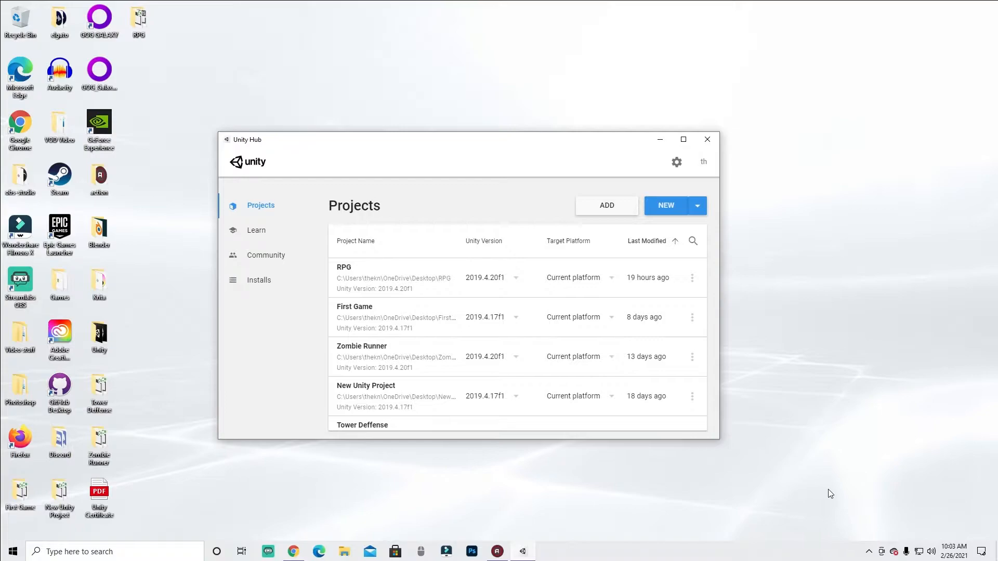
mouse_move(709, 192)
left_mouse_down()
mouse_move(670, 184)
mouse_move(644, 202)
mouse_move(709, 228)
mouse_move(703, 192)
left_mouse_up()
left_click(939, 495)
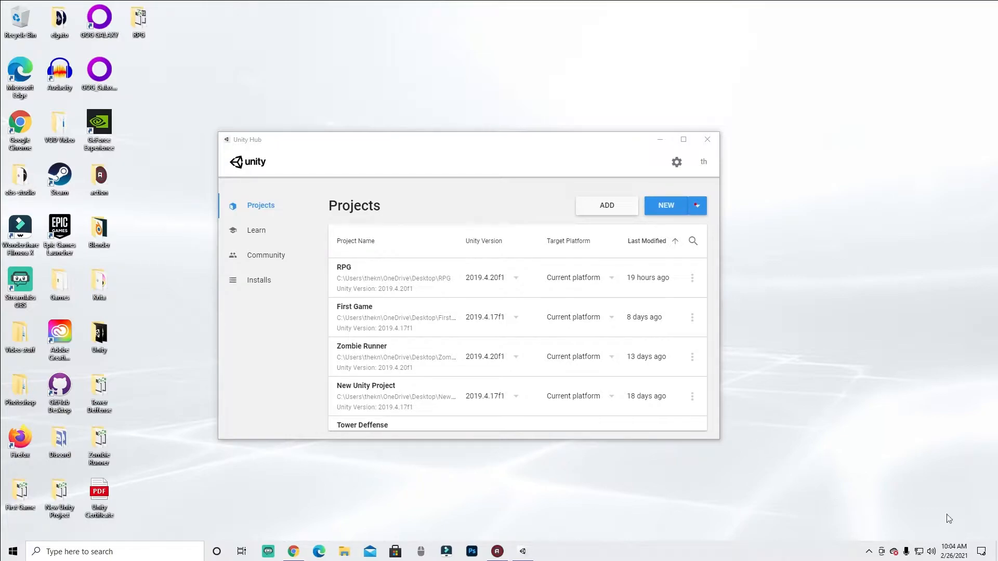
- Start a new project with Unity 2019.4.20f1 and select the 3D template
left_click(696, 205)
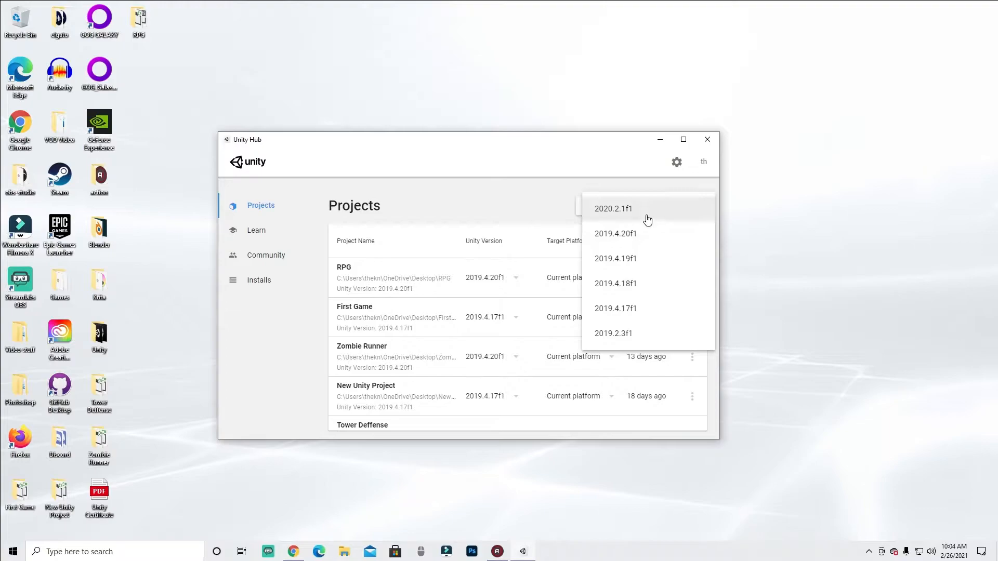
left_click(636, 238)
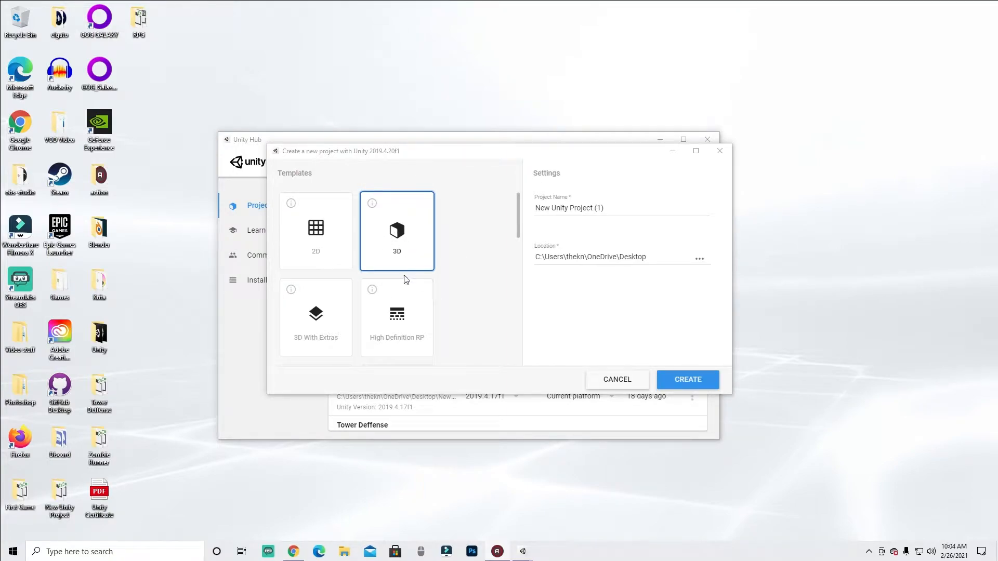
left_click(329, 243)
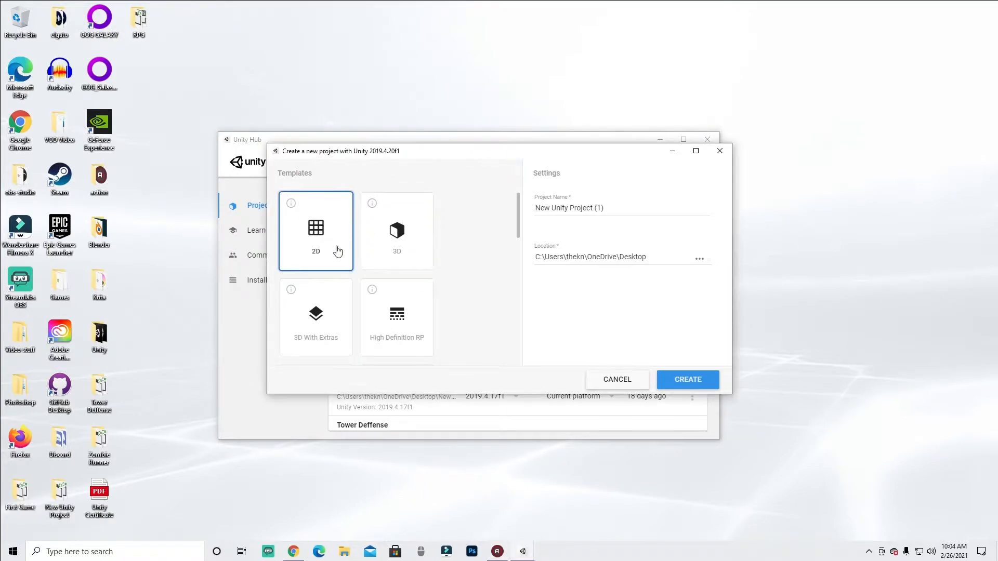
scroll(322, 239, "down", 3)
scroll(311, 244, "up", 1)
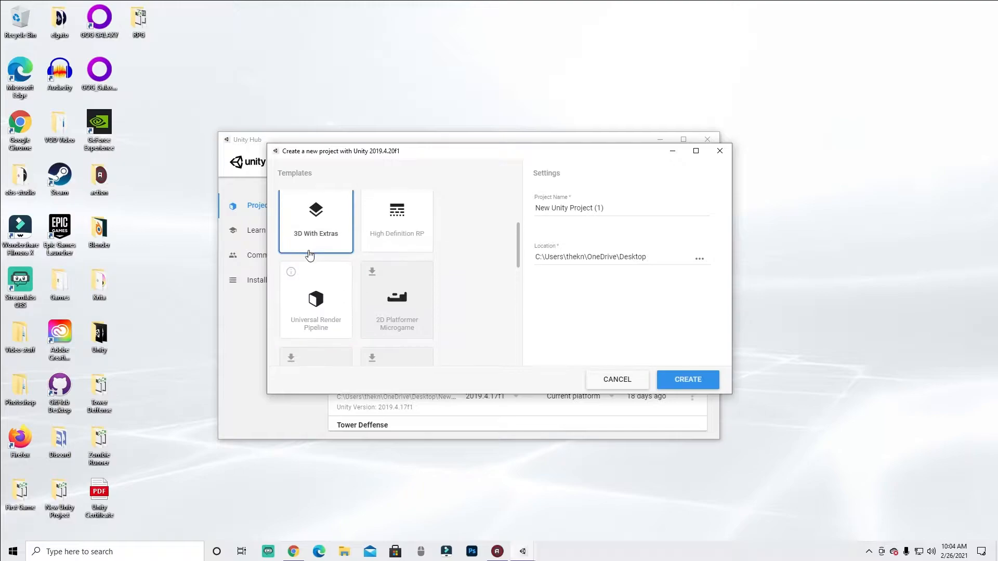
left_click(400, 250)
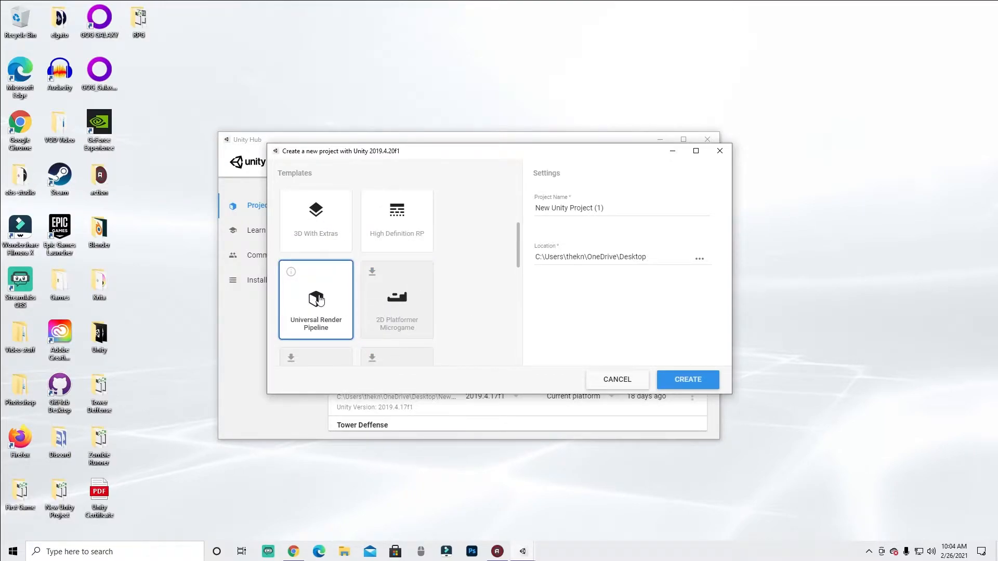
scroll(345, 306, "up", 2)
left_click(391, 262)
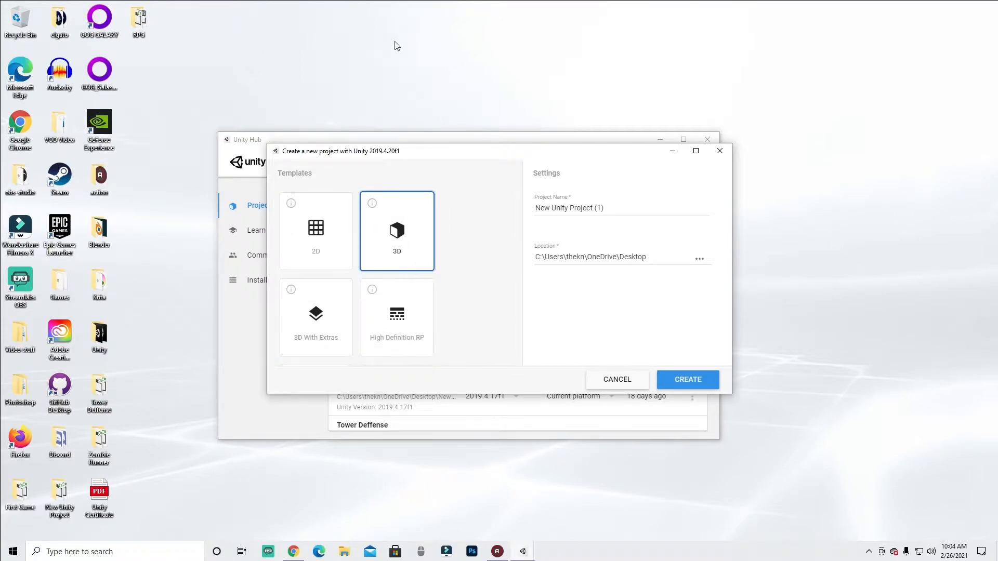
- Scroll through the remaining project templates
scroll(473, 209, "down", 3)
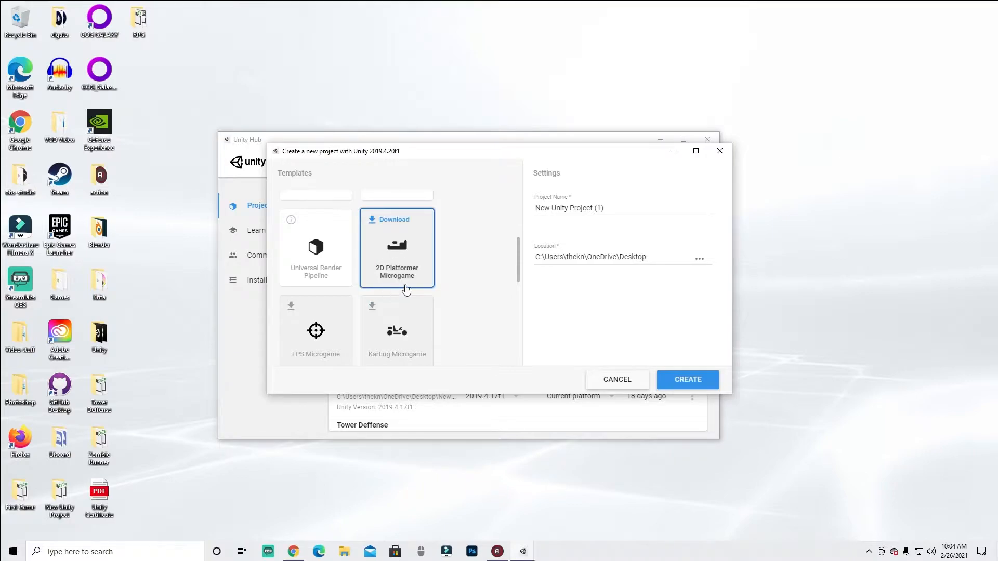
scroll(415, 260, "down", 3)
scroll(397, 232, "up", 3)
scroll(364, 322, "down", 2)
scroll(391, 321, "down", 3)
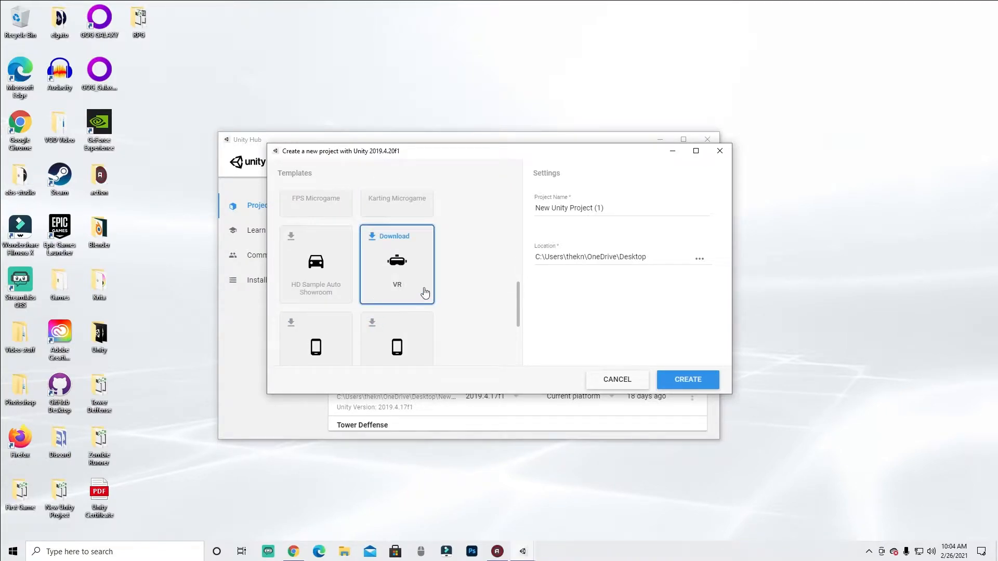
- Browse the template list again, comparing the Microgame, VR, LEGO Microgame and AR templates
scroll(370, 250, "down", 1)
scroll(290, 319, "down", 2)
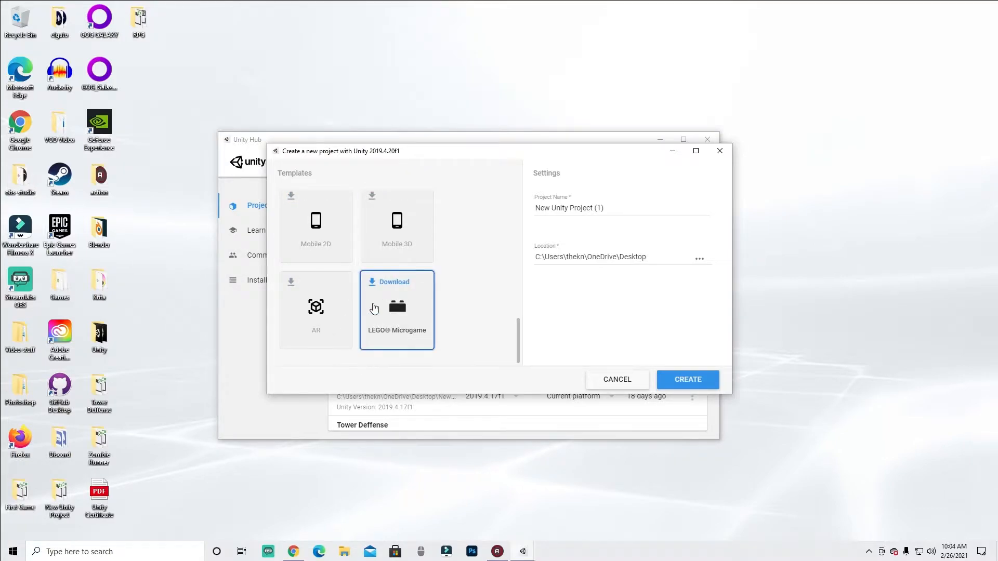
scroll(448, 319, "up", 5)
scroll(405, 250, "down", 5)
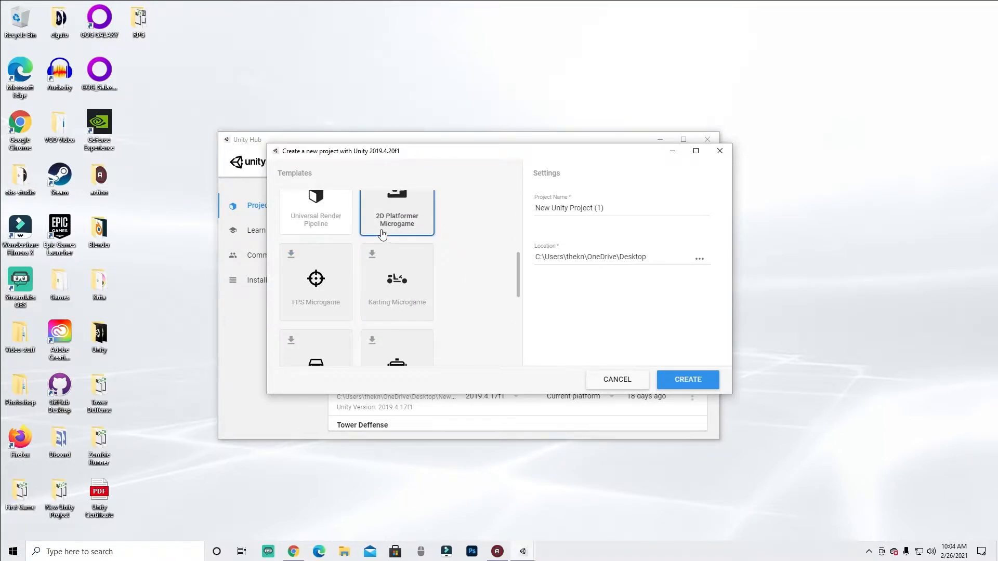
scroll(419, 301, "down", 3)
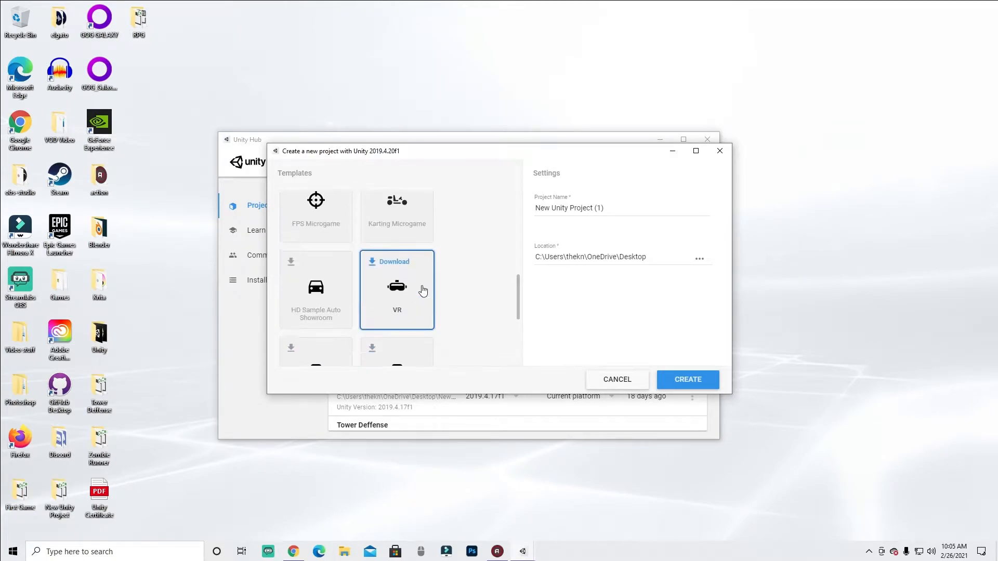
scroll(419, 290, "up", 1)
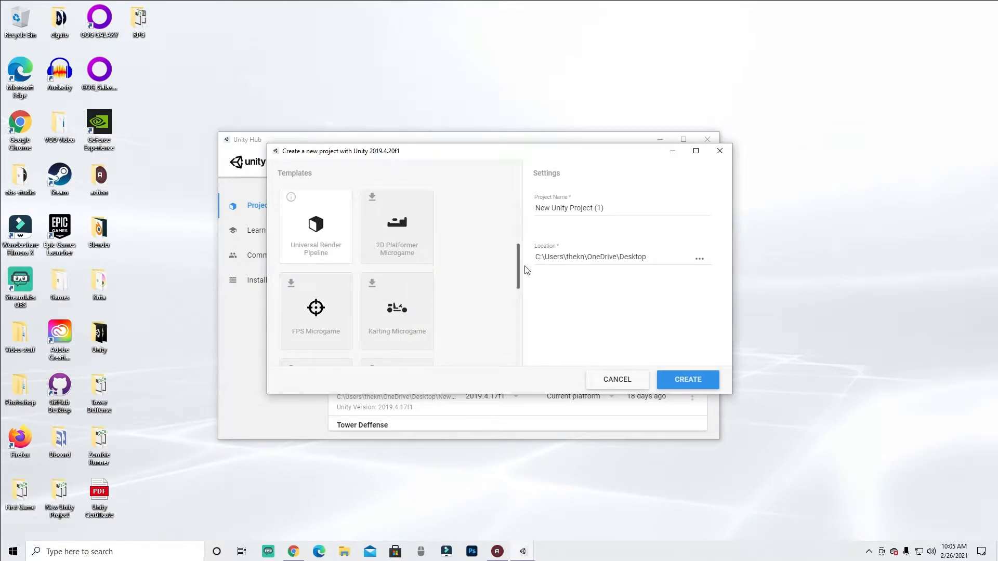
scroll(468, 269, "up", 5)
scroll(465, 278, "down", 5)
scroll(427, 258, "down", 3)
scroll(427, 258, "up", 4)
scroll(334, 305, "down", 2)
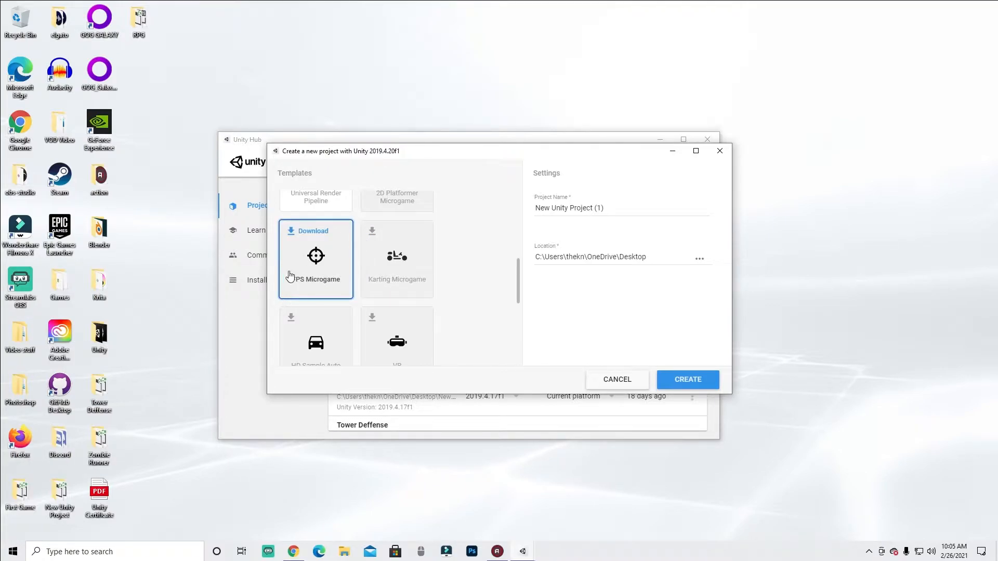
scroll(304, 244, "up", 1)
scroll(306, 268, "down", 1)
scroll(301, 285, "up", 5)
- Select the 3D template, glancing at the other templates once more
left_click(399, 252)
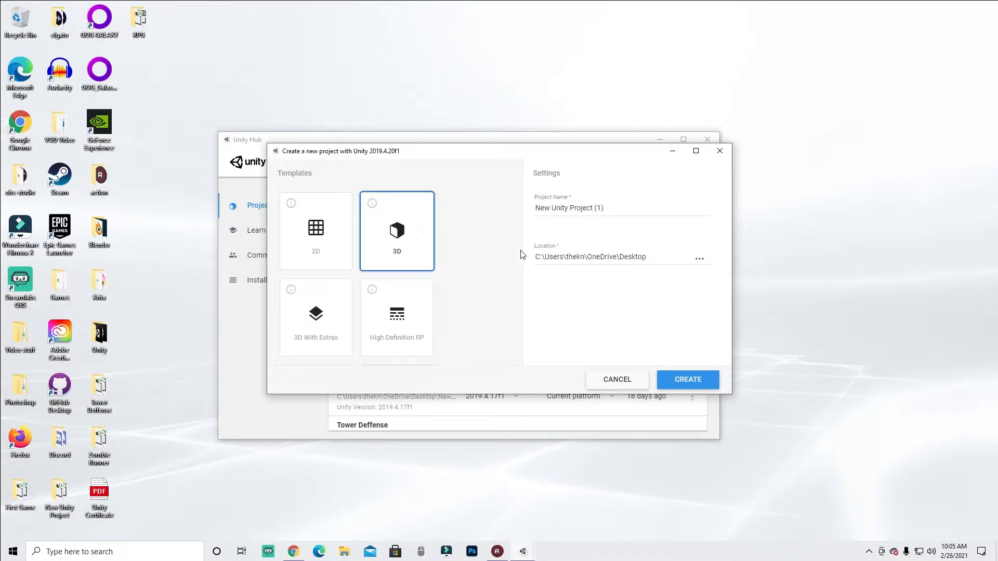
scroll(445, 265, "down", 2)
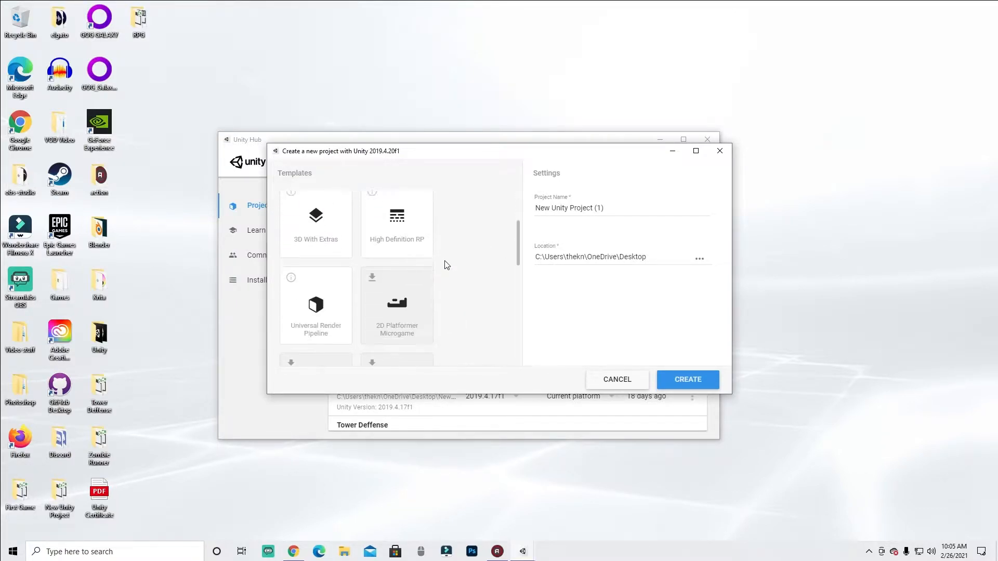
scroll(426, 296, "up", 2)
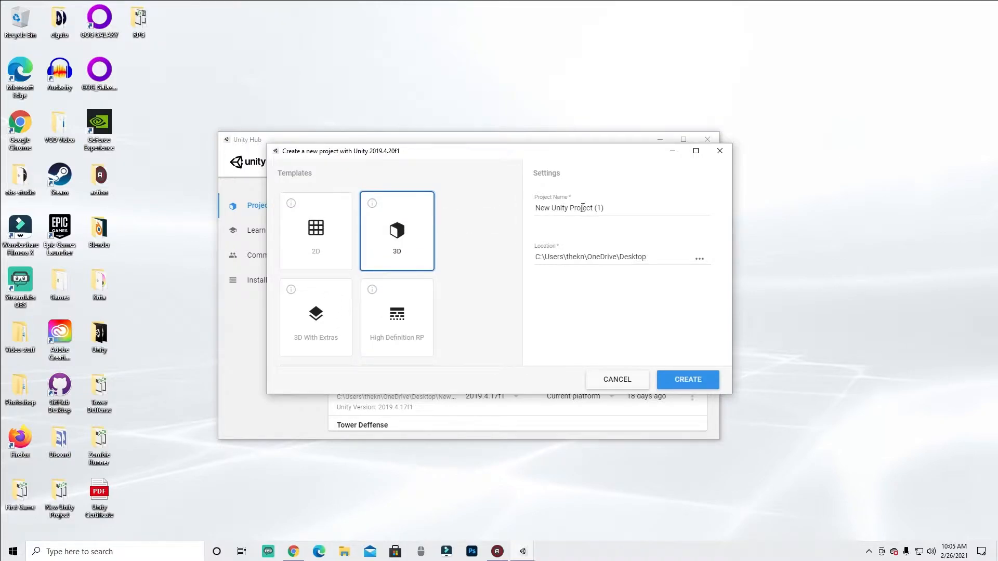
scroll(395, 271, "down", 5)
left_click(314, 238)
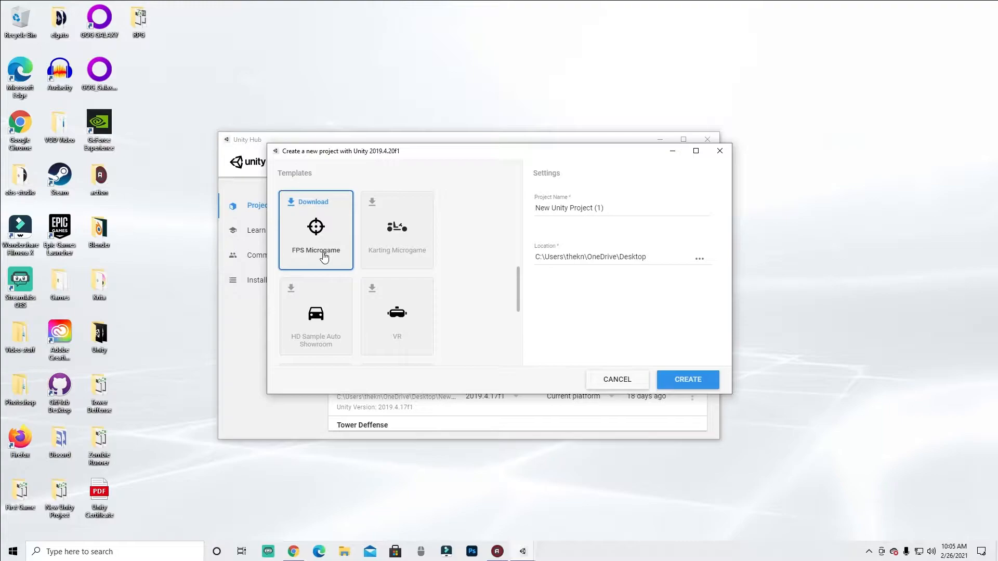
scroll(323, 257, "up", 3)
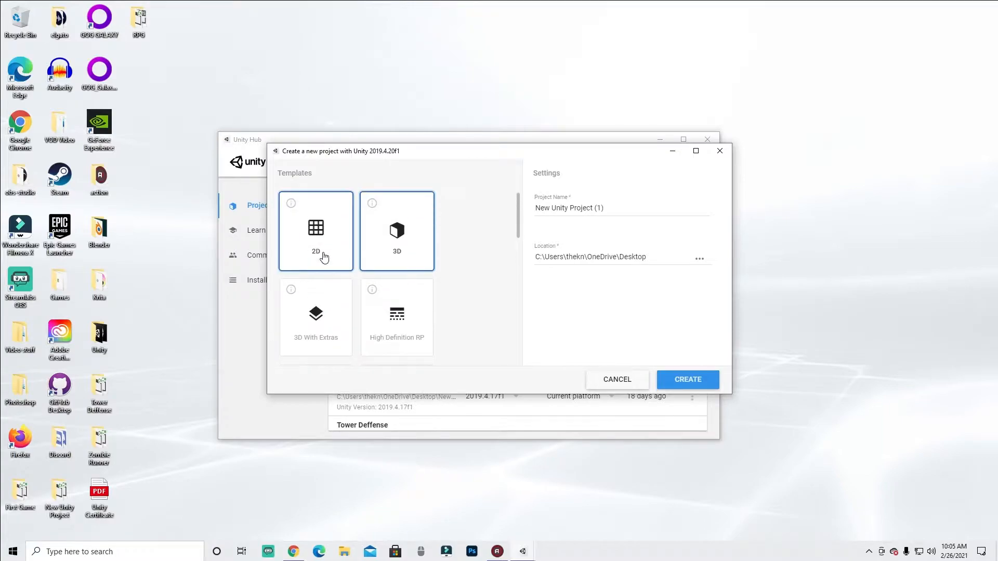
- Name the project Project tutorial and create it
triple_click(622, 208)
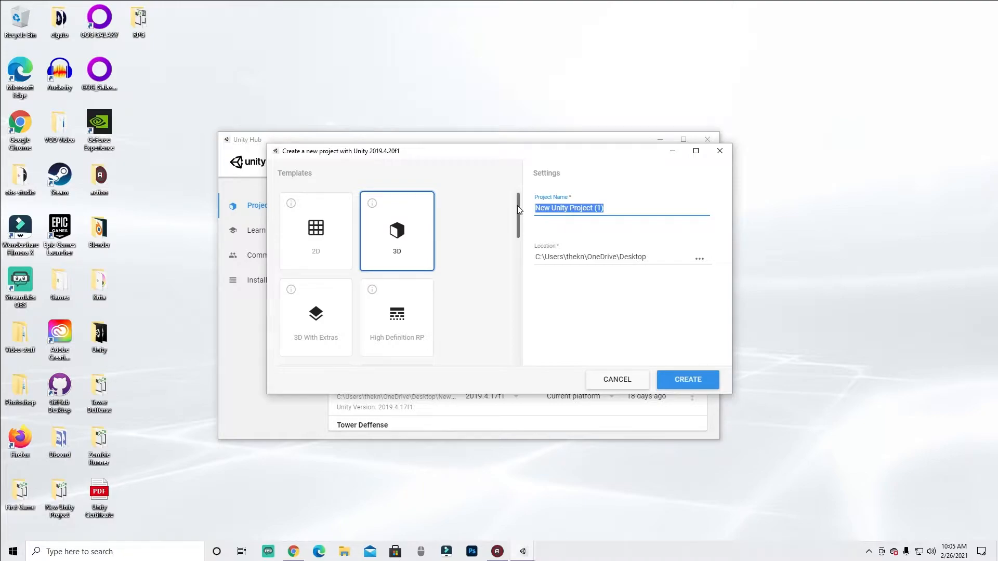
type("Project tutorial")
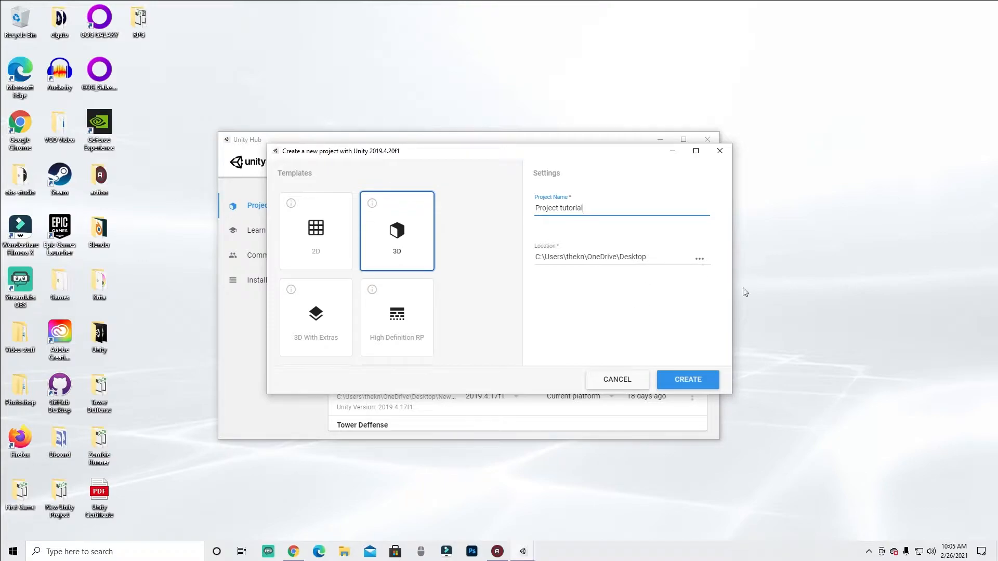
mouse_move(542, 240)
left_mouse_down()
mouse_move(570, 285)
mouse_move(720, 257)
mouse_move(546, 242)
left_mouse_up()
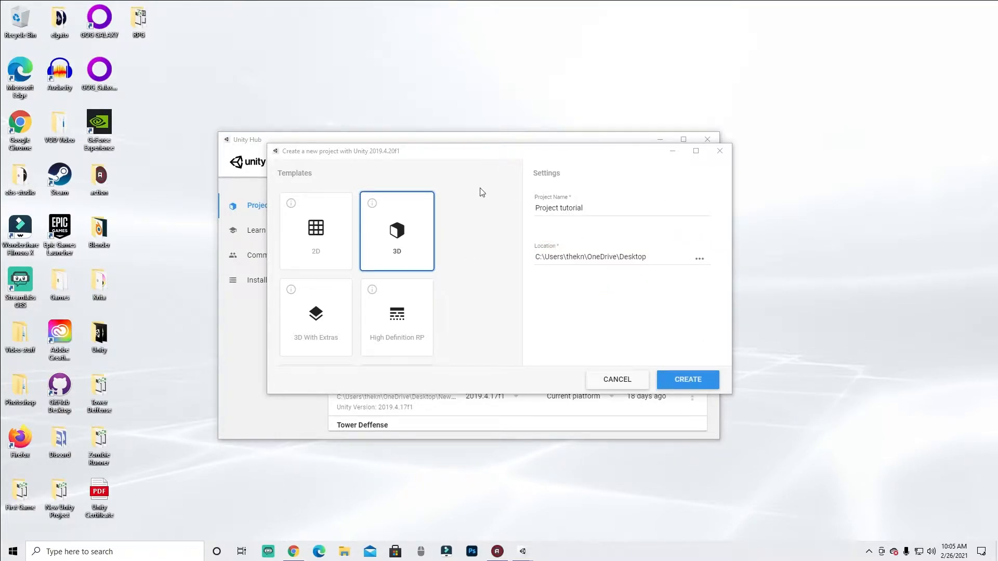
left_click(697, 380)
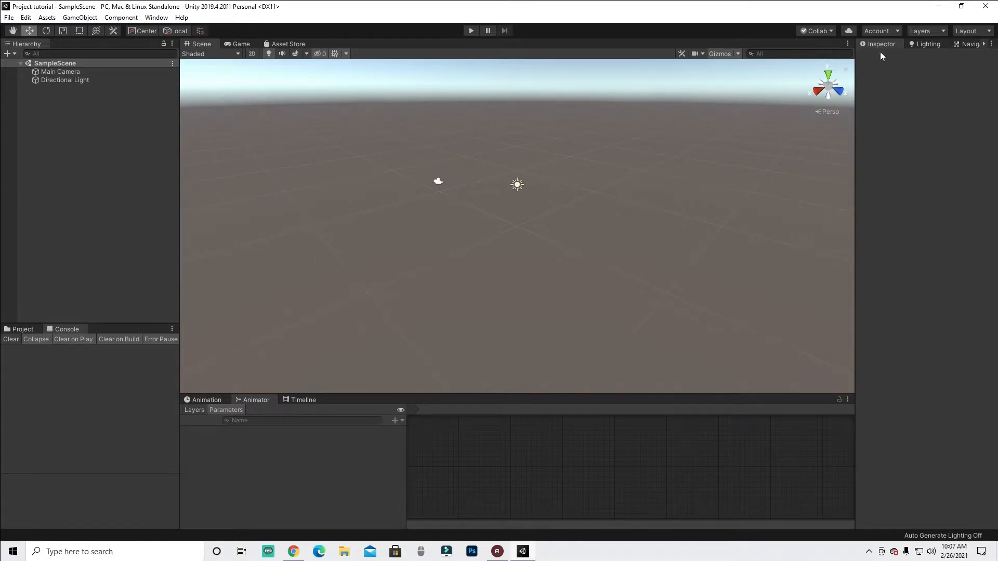
- Open the Window menu and view its General submenu of editor windows
left_click(157, 18)
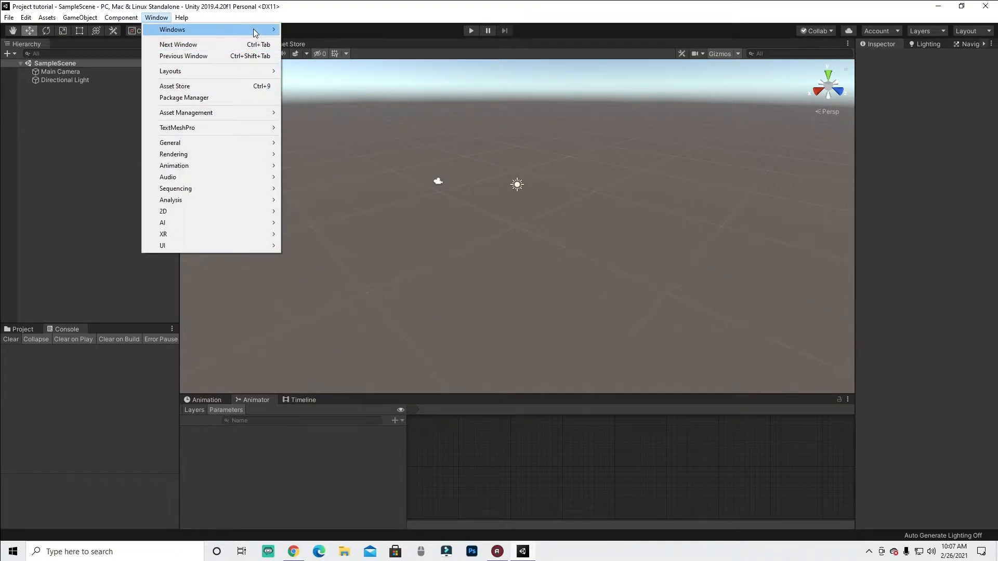
mouse_move(255, 32)
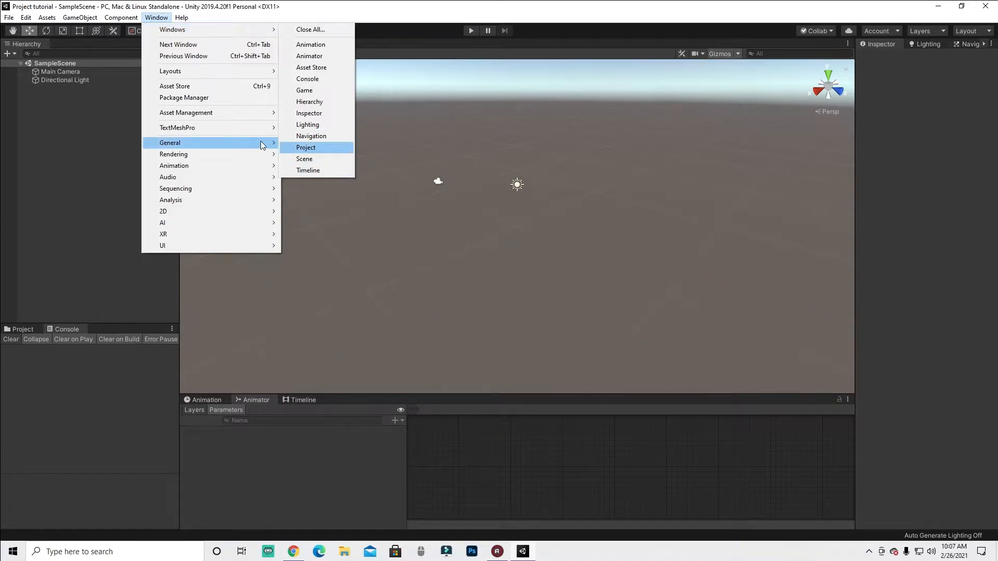
left_click(76, 298)
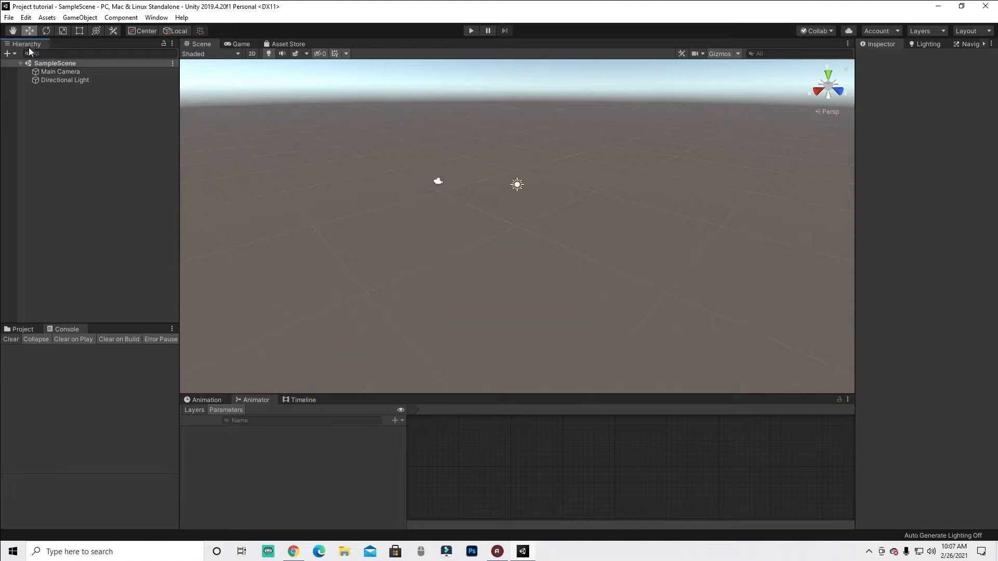
left_click(833, 489)
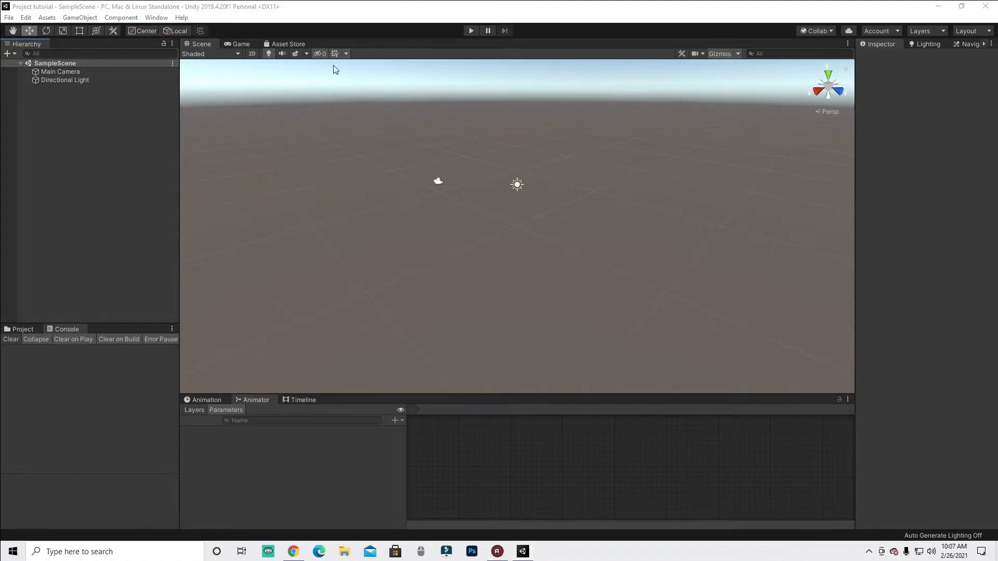
mouse_move(58, 38)
left_mouse_down()
mouse_move(1, 35)
mouse_move(55, 40)
left_mouse_up()
left_click(947, 497)
mouse_move(26, 44)
left_mouse_down()
mouse_move(301, 56)
mouse_move(323, 45)
mouse_move(298, 47)
left_mouse_up()
left_click(961, 500)
left_click_drag(26, 45, 101, 36)
mouse_move(26, 44)
left_mouse_down()
mouse_move(301, 60)
mouse_move(377, 47)
mouse_move(27, 52)
left_mouse_up()
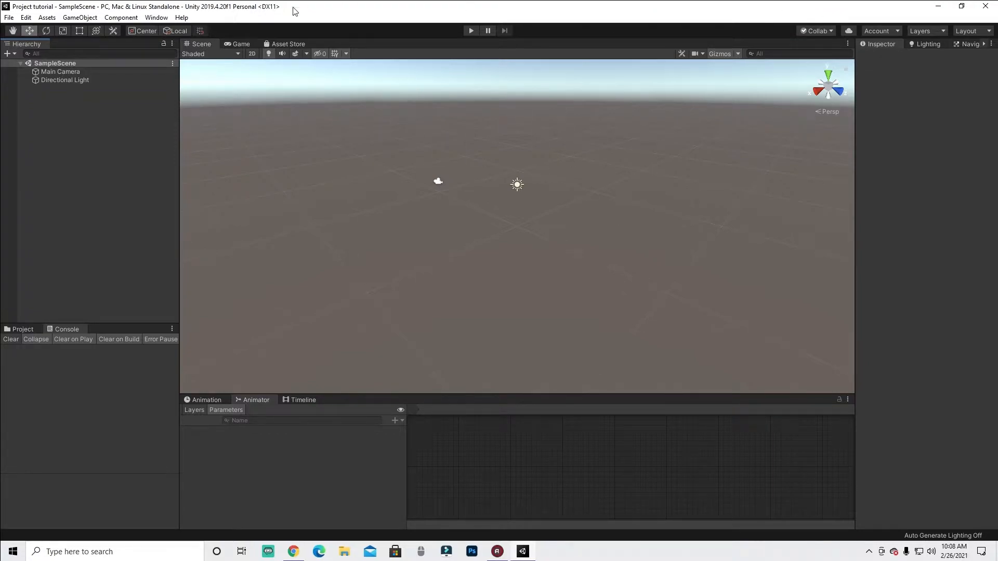
- Open the Window menu's Windows submenu to view the list of panels
left_click(153, 20)
mouse_move(216, 29)
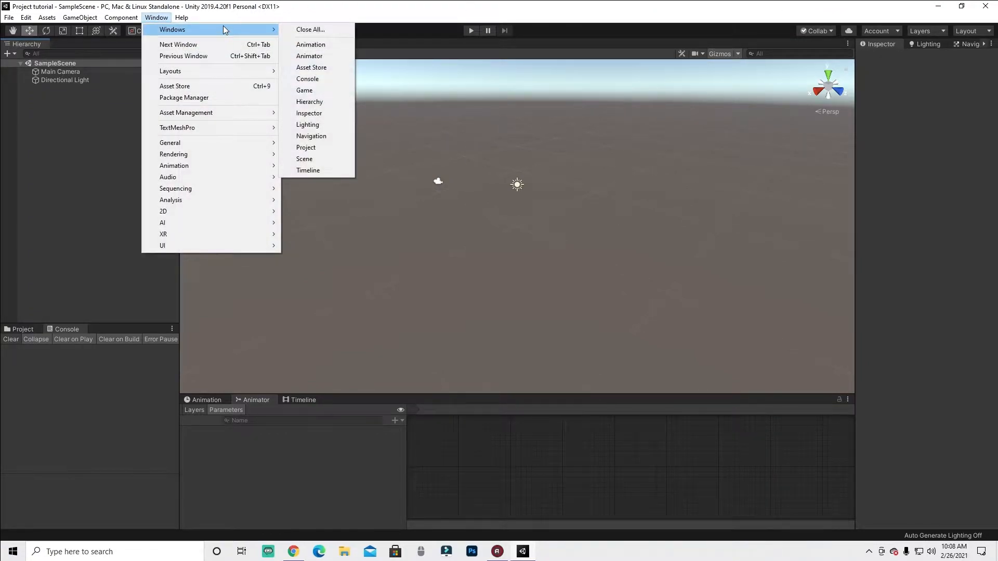
left_click(307, 30)
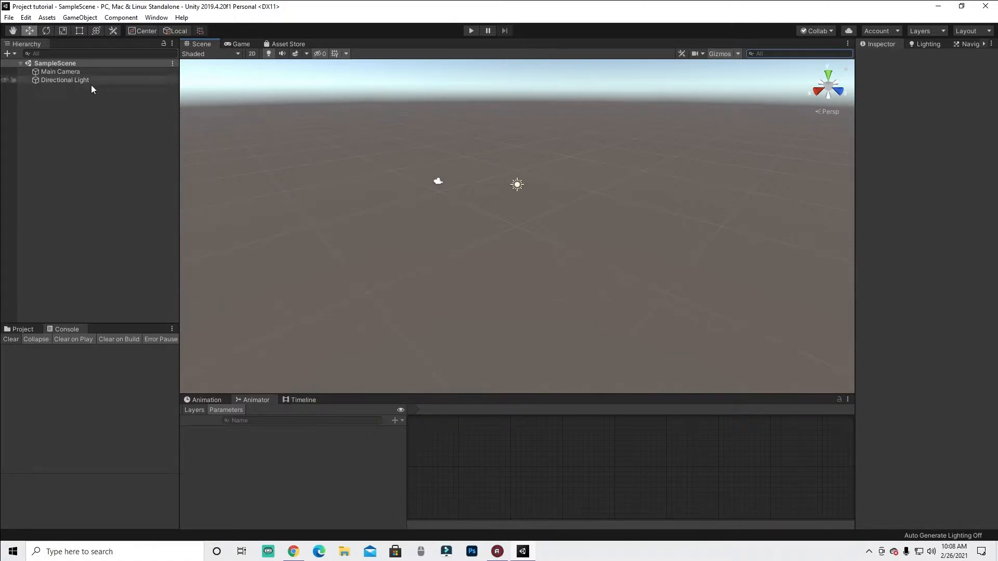
- Switch between the Animation, Animator and Timeline tabs, ending on the Animation tab
left_click(207, 400)
left_click(255, 399)
left_click(295, 400)
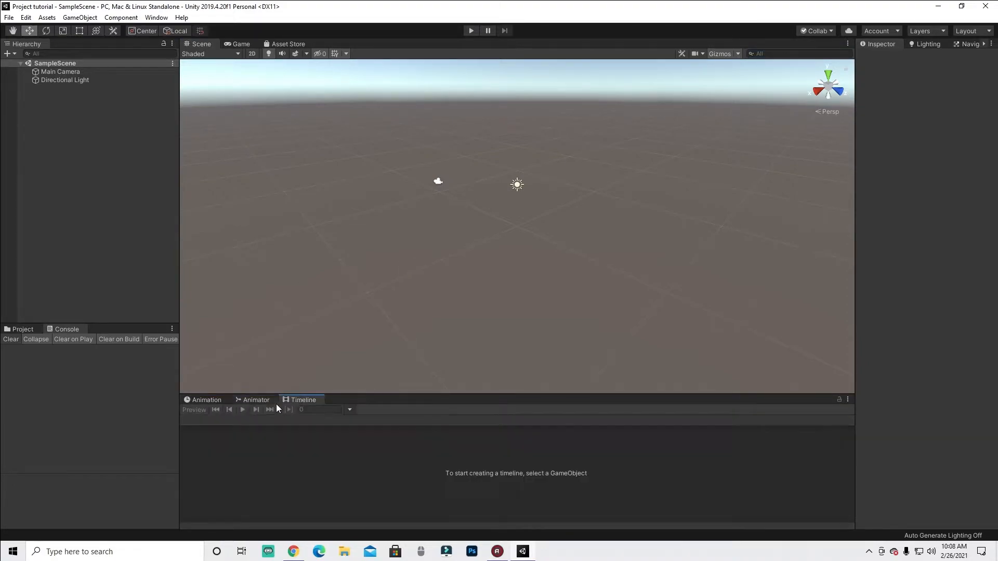
left_click(221, 400)
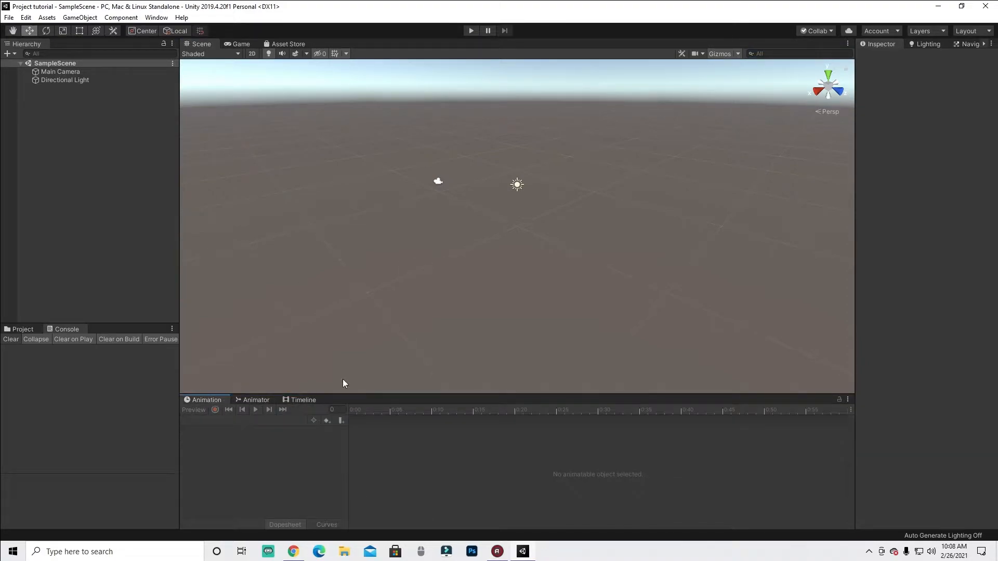
- Switch between the Lighting, Navigation and Inspector tabs, ending on the Inspector
left_click(922, 44)
left_click(961, 44)
left_click(891, 45)
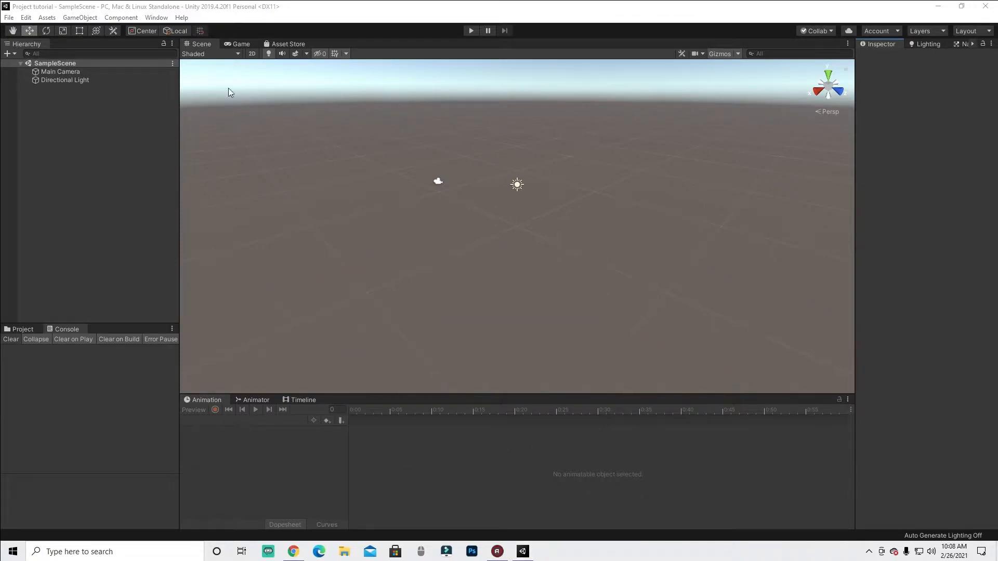
mouse_move(42, 45)
left_mouse_down()
mouse_move(61, 43)
mouse_move(40, 69)
left_mouse_up()
left_click(949, 493)
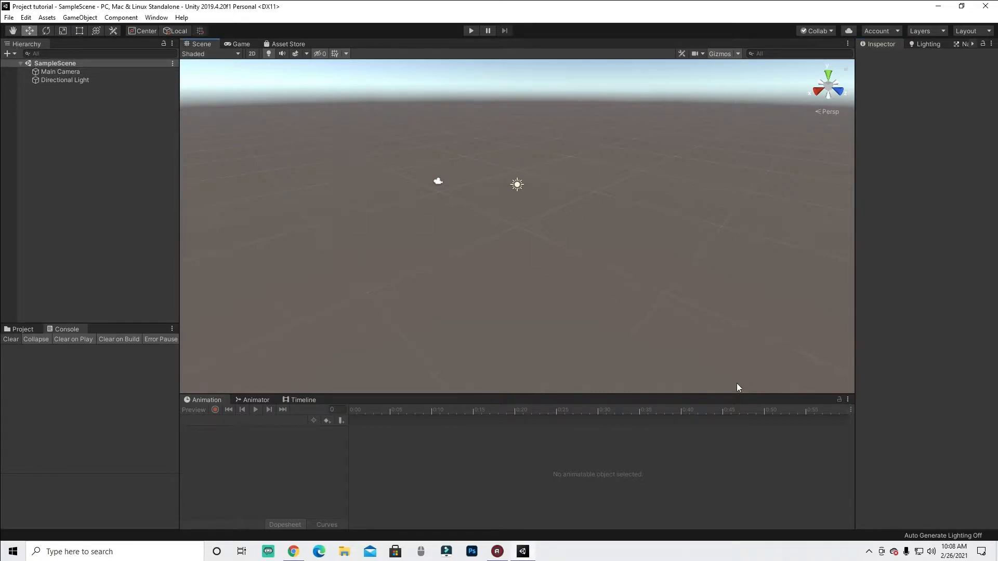
left_click_drag(316, 288, 387, 298)
left_click_drag(298, 237, 393, 298)
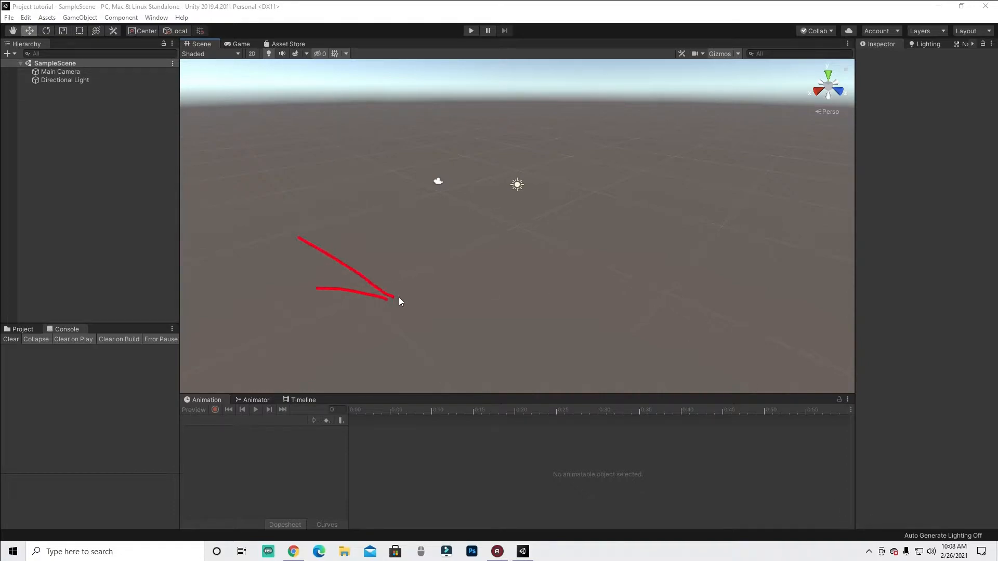
left_click_drag(606, 241, 705, 323)
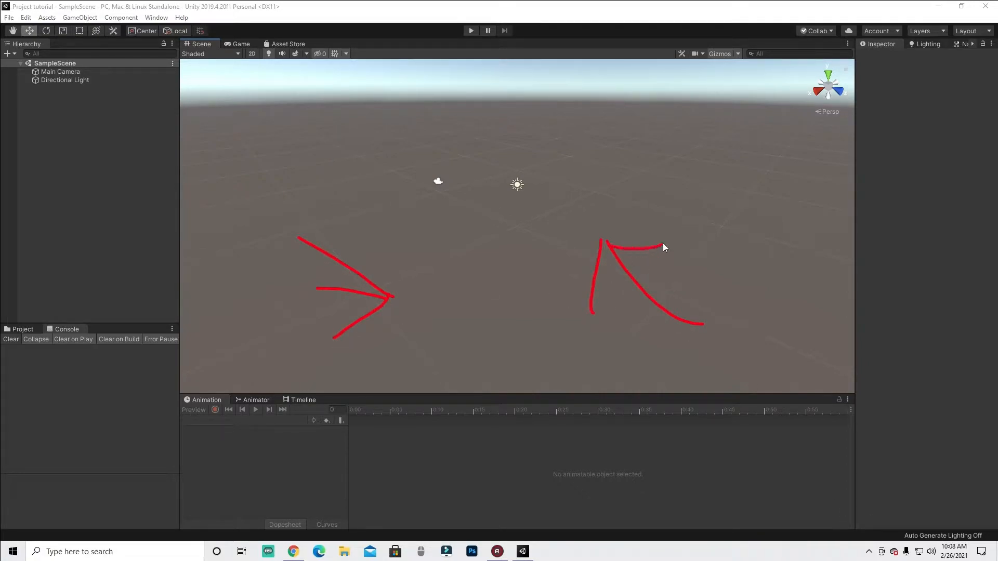
mouse_move(496, 93)
left_mouse_down()
mouse_move(499, 106)
mouse_move(647, 162)
left_mouse_up()
left_click(939, 499)
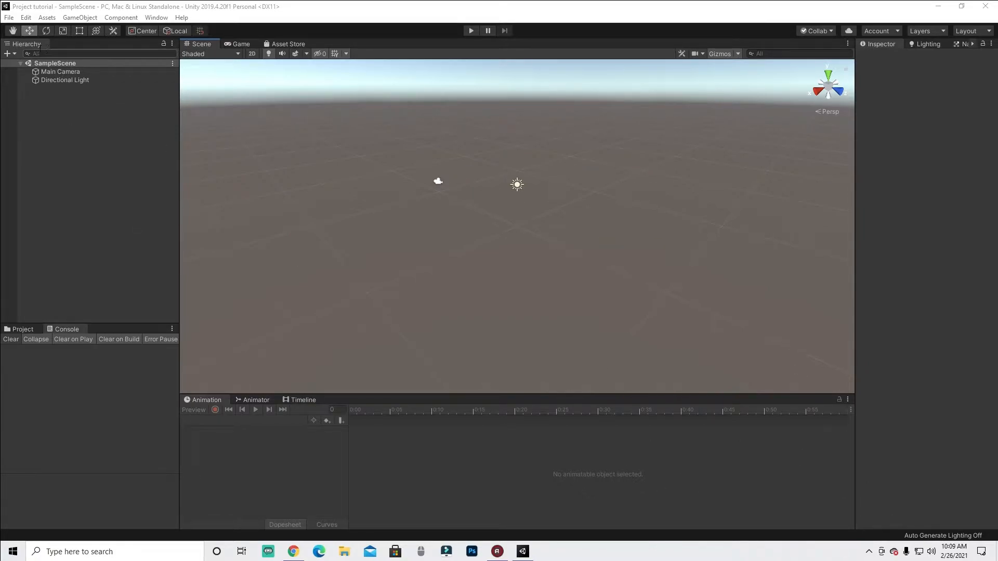
- Select Main Camera and Directional Light in the Hierarchy to inspect them, then deselect
left_click(62, 72)
left_click(65, 80)
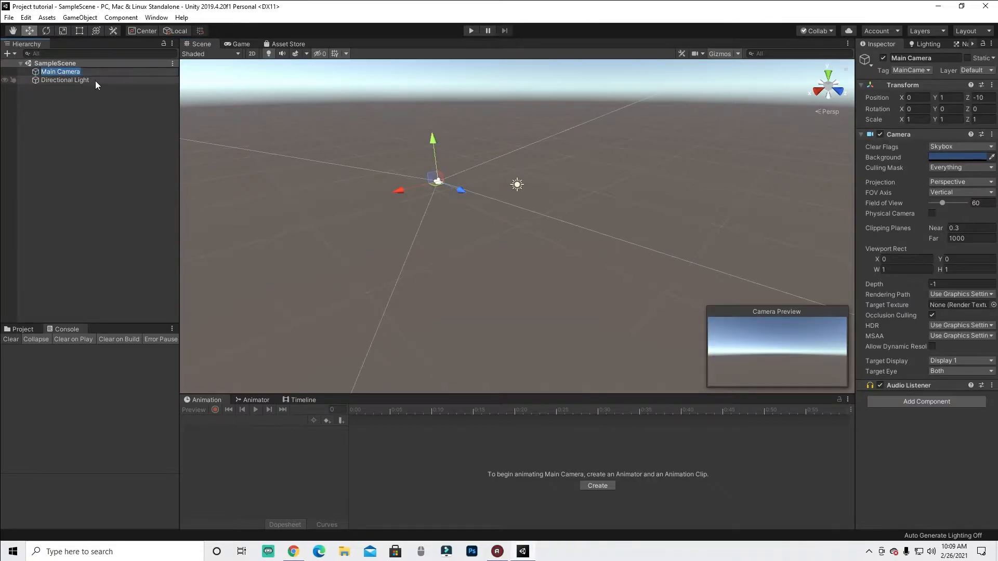
left_click(106, 112)
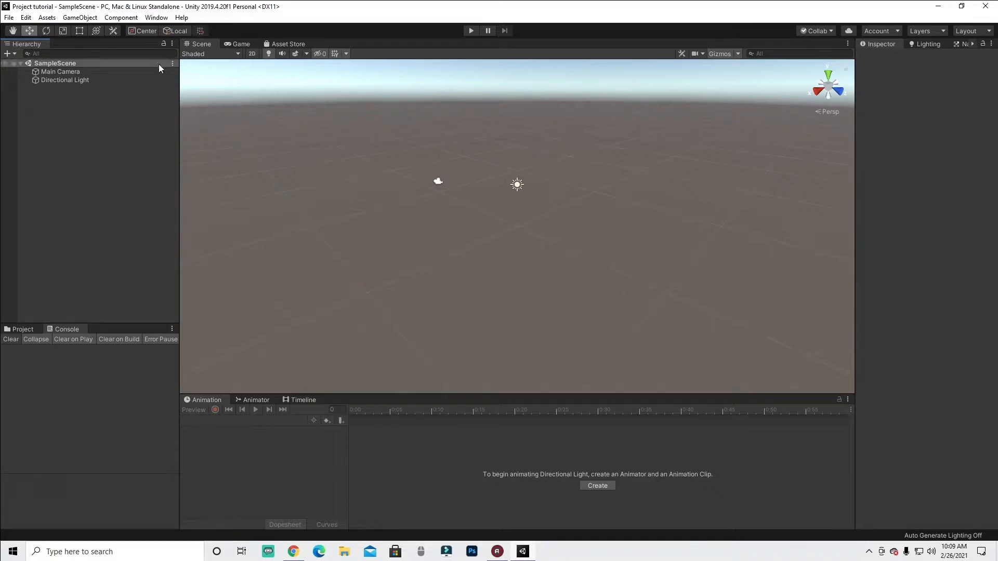
left_click(832, 477)
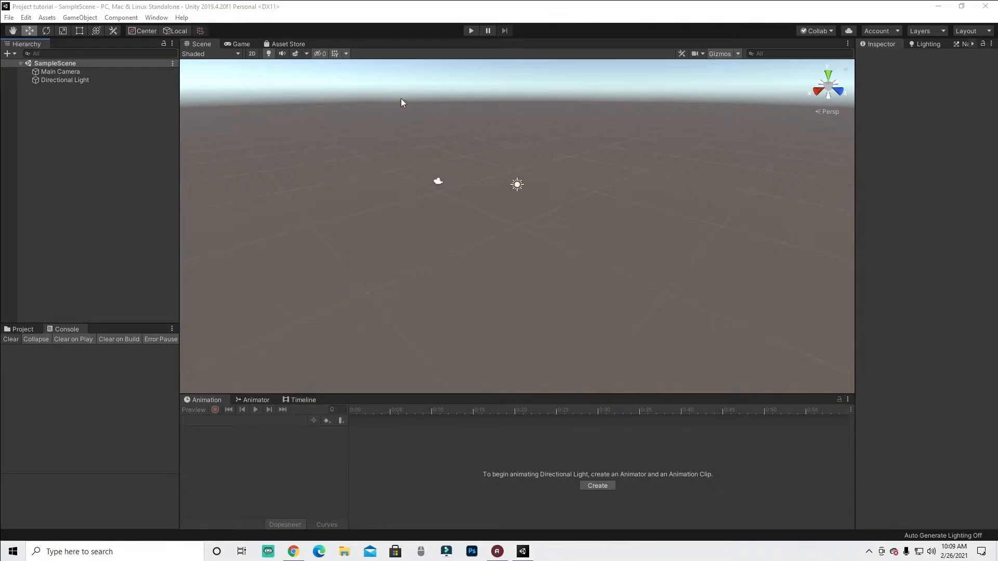
mouse_move(203, 69)
left_mouse_down()
mouse_move(192, 44)
mouse_move(215, 66)
left_mouse_up()
left_click(953, 503)
mouse_move(519, 167)
left_mouse_down()
mouse_move(570, 189)
mouse_move(459, 137)
left_mouse_up()
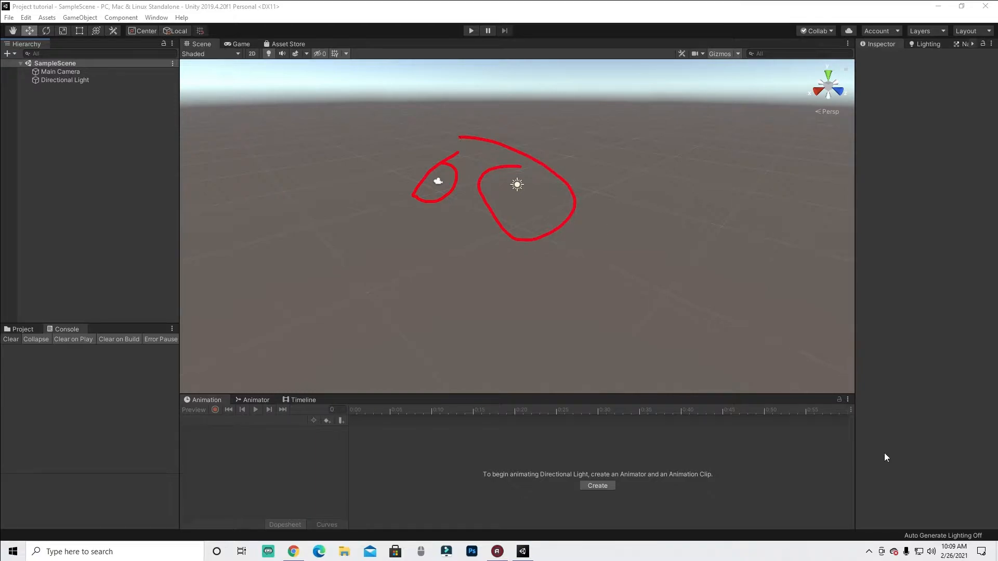
left_click(935, 493)
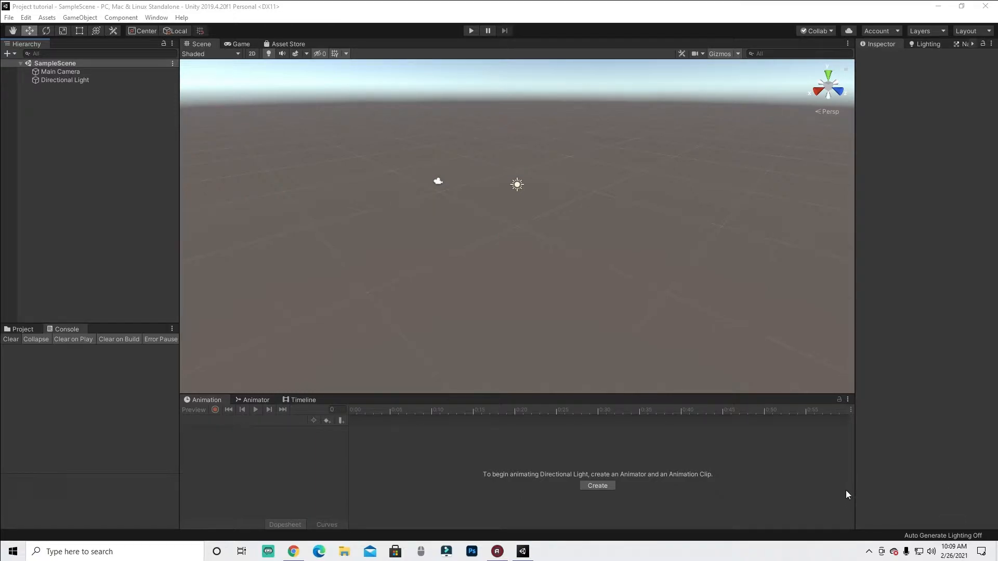
- Select the directional light and the camera in the Scene view, then deselect them
left_click(517, 184)
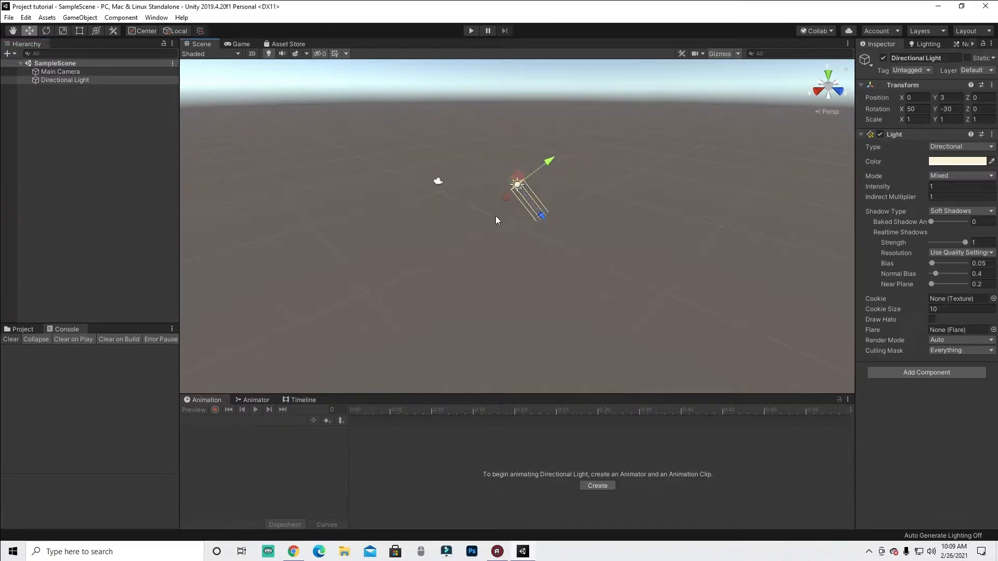
left_click(438, 186)
left_click(478, 264)
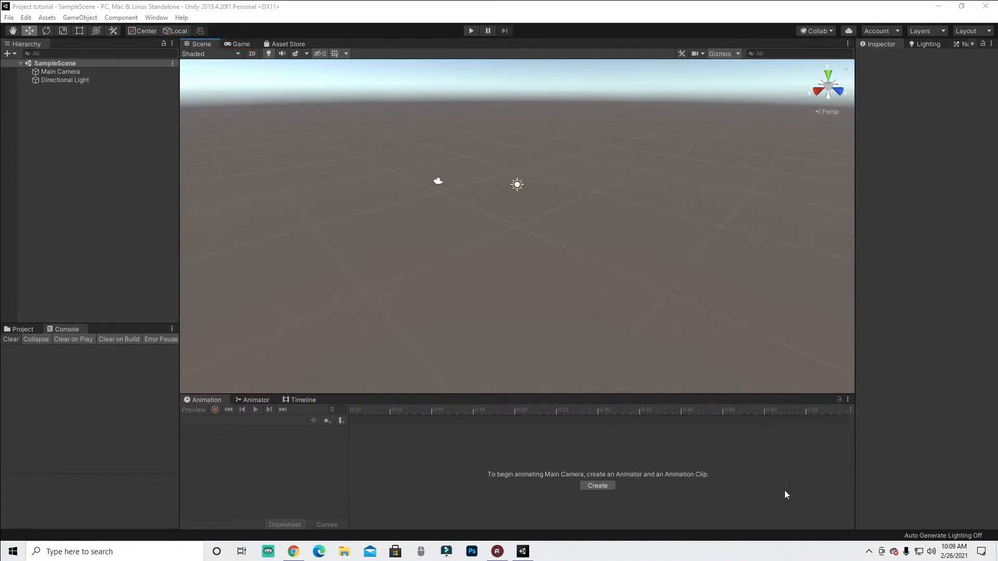
- Switch to the Game view and then back to the Scene view
left_click(239, 44)
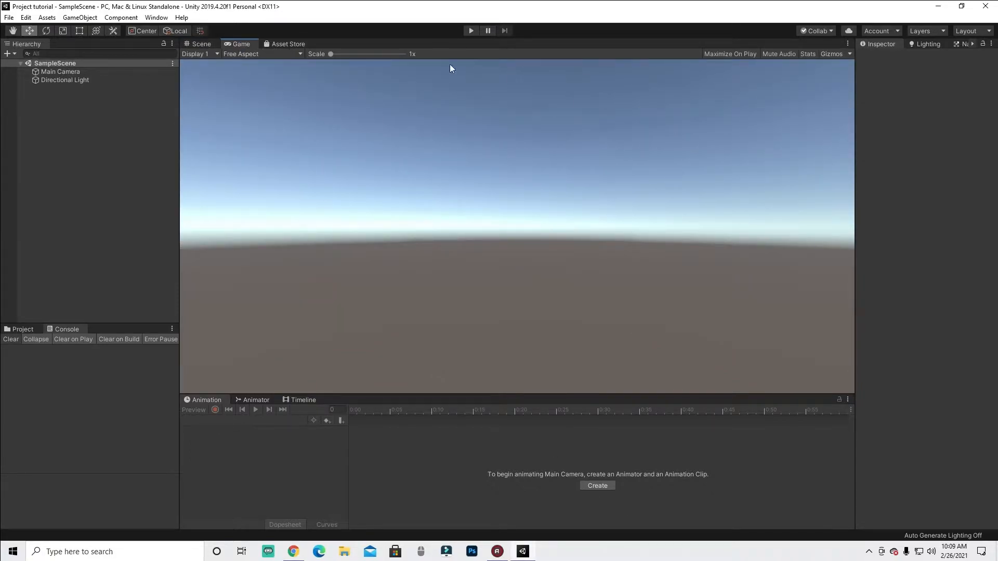
left_click(201, 44)
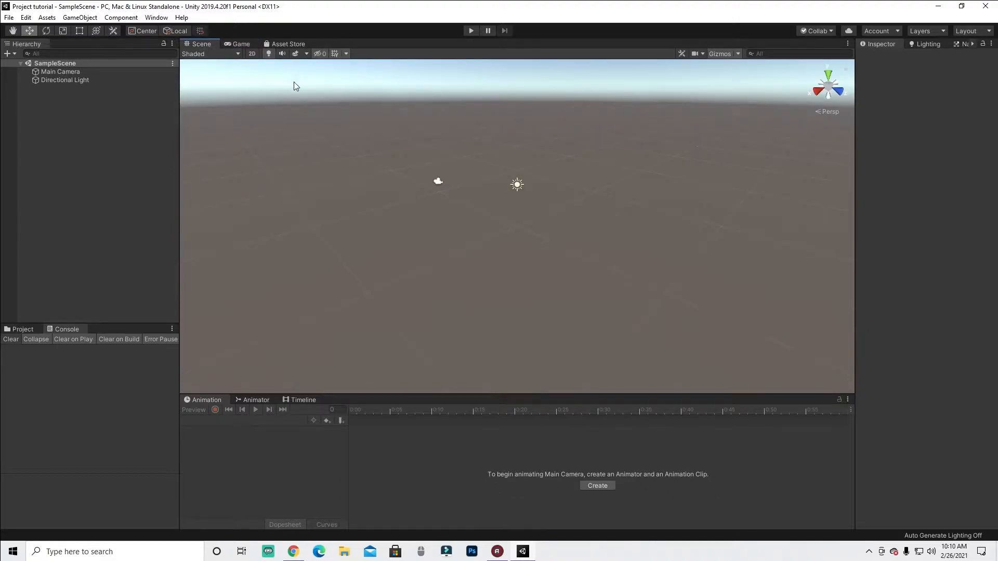
- Select the camera in the Scene view to show its Camera Preview, then deselect it
left_click(437, 181)
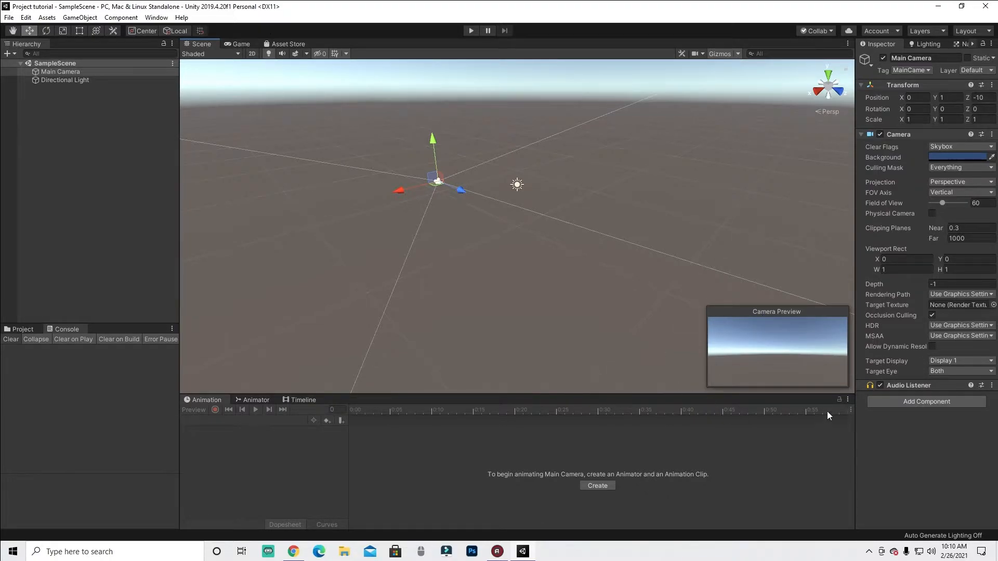
mouse_move(697, 370)
left_mouse_down()
mouse_move(838, 391)
mouse_move(775, 286)
mouse_move(716, 287)
left_mouse_up()
left_click(940, 501)
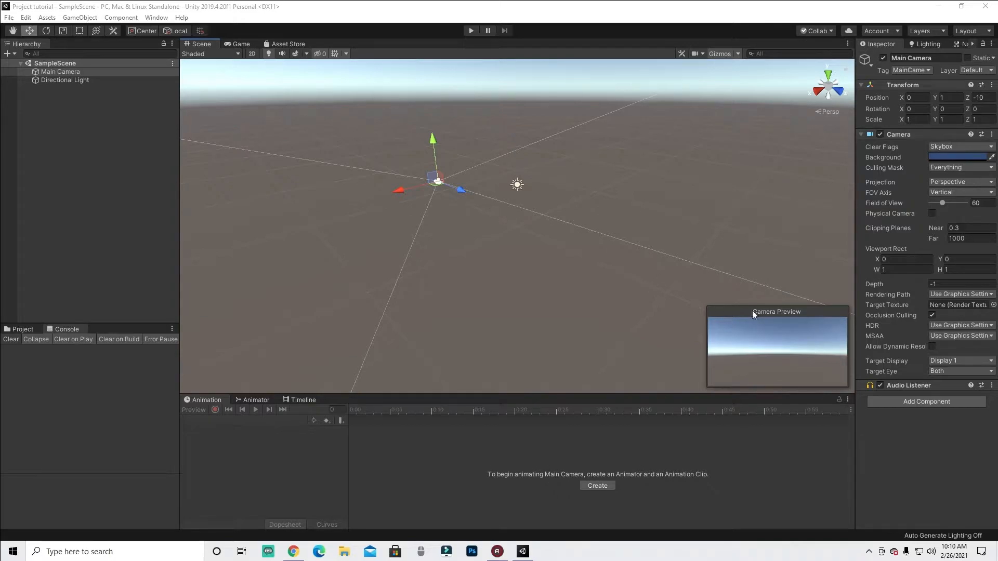
mouse_move(237, 50)
left_mouse_down()
mouse_move(225, 46)
mouse_move(257, 38)
mouse_move(244, 45)
left_mouse_up()
left_click(944, 494)
left_click(445, 218)
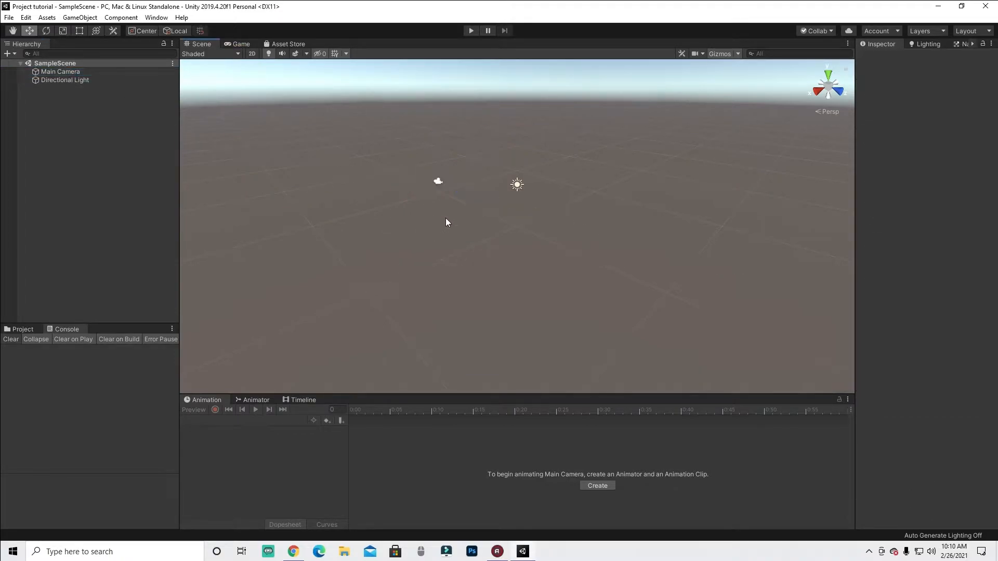
- Select the camera again and compare the Game and Scene views, ending on the Scene view
left_click(443, 183)
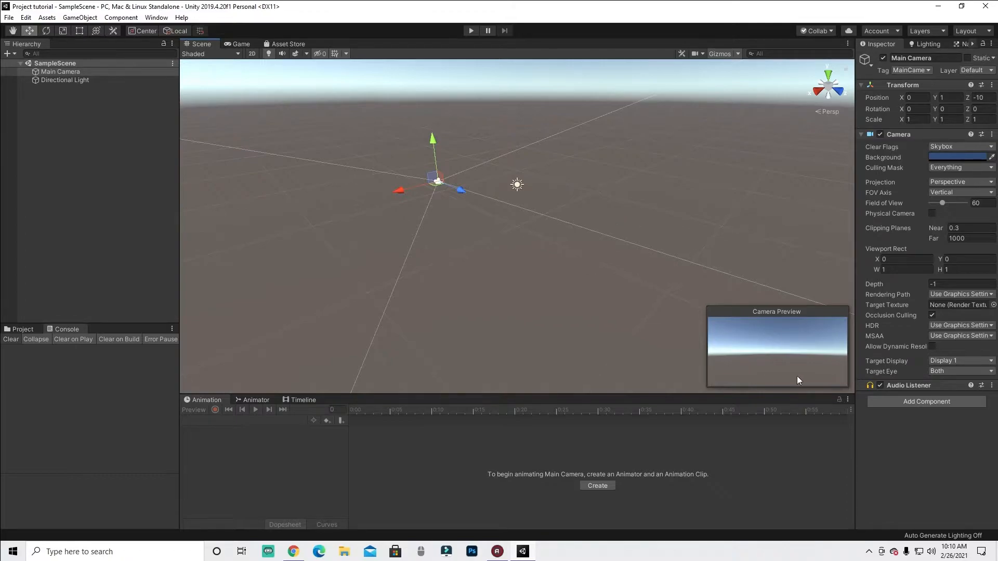
left_click(240, 45)
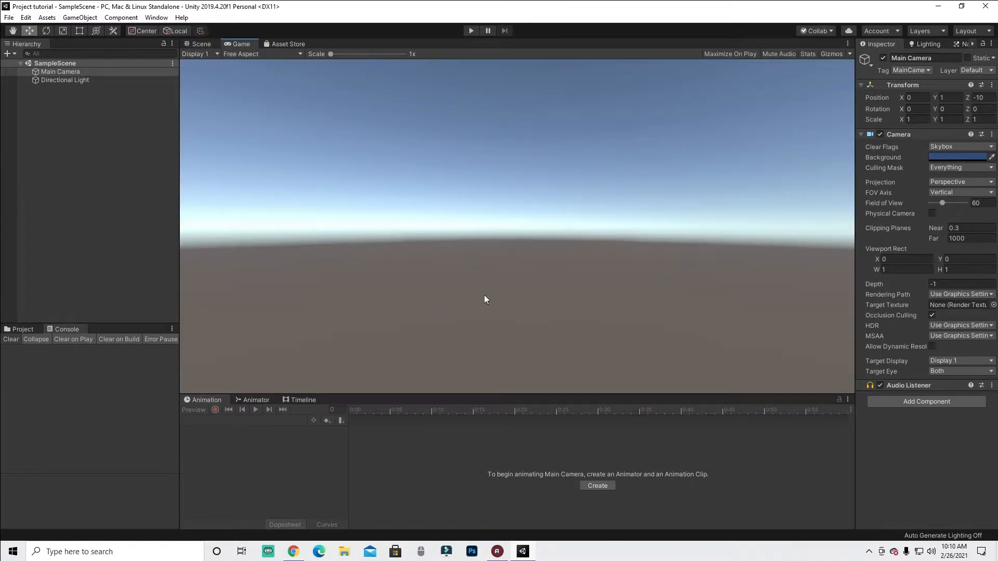
left_click(203, 43)
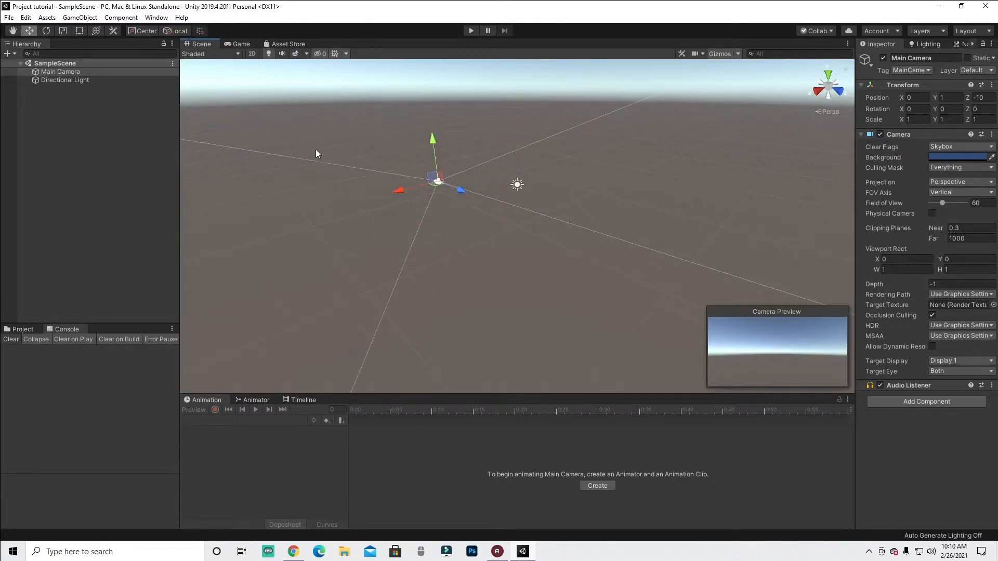
left_click(238, 44)
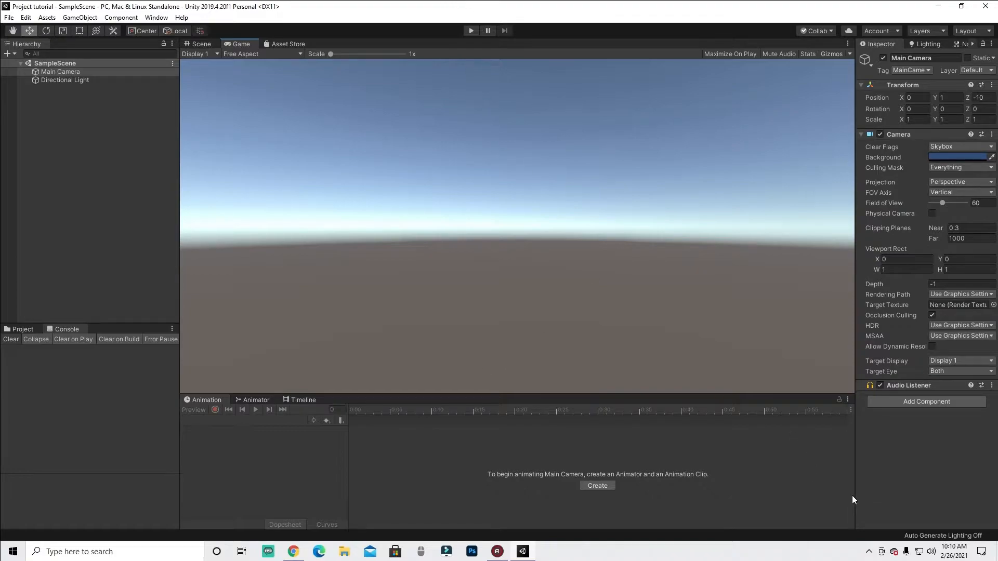
left_click_drag(480, 28, 457, 15)
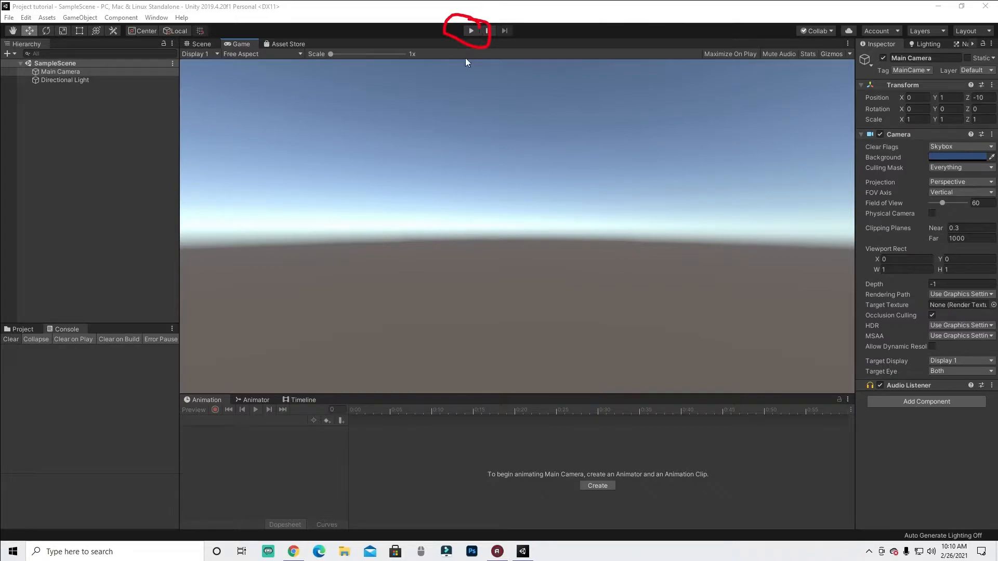
left_click(955, 499)
left_click(192, 43)
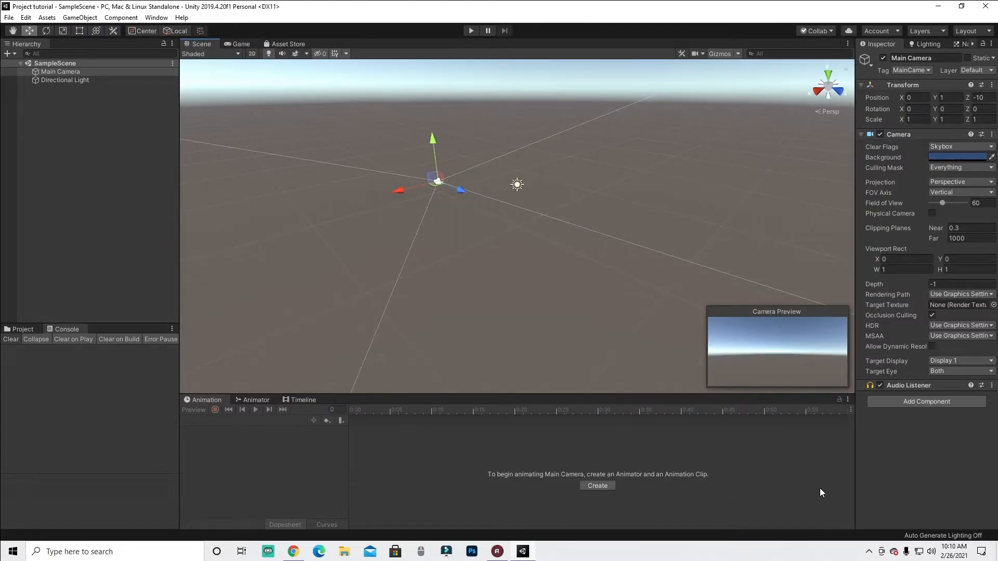
- Open the Asset Store tab
mouse_move(305, 37)
left_mouse_down()
mouse_move(259, 39)
mouse_move(298, 34)
left_mouse_up()
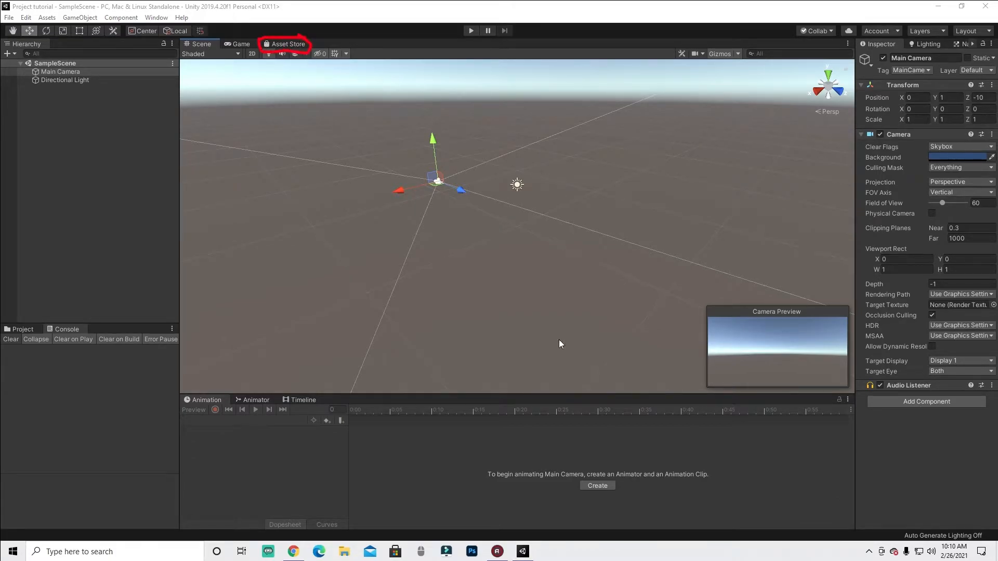
left_click(951, 503)
left_click(294, 45)
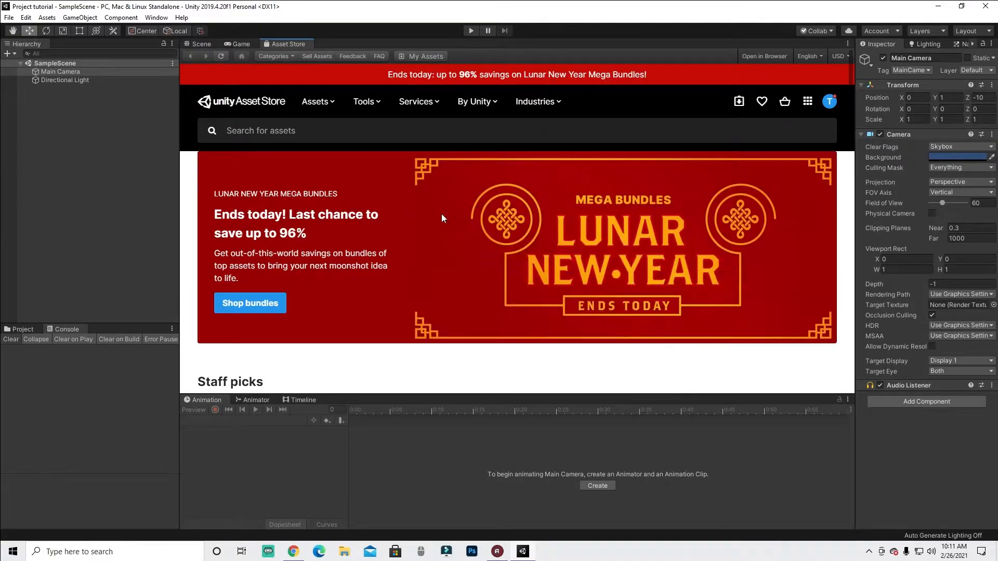
- Scroll through the Asset Store home page to browse its featured sections and categories
scroll(457, 218, "down", 5)
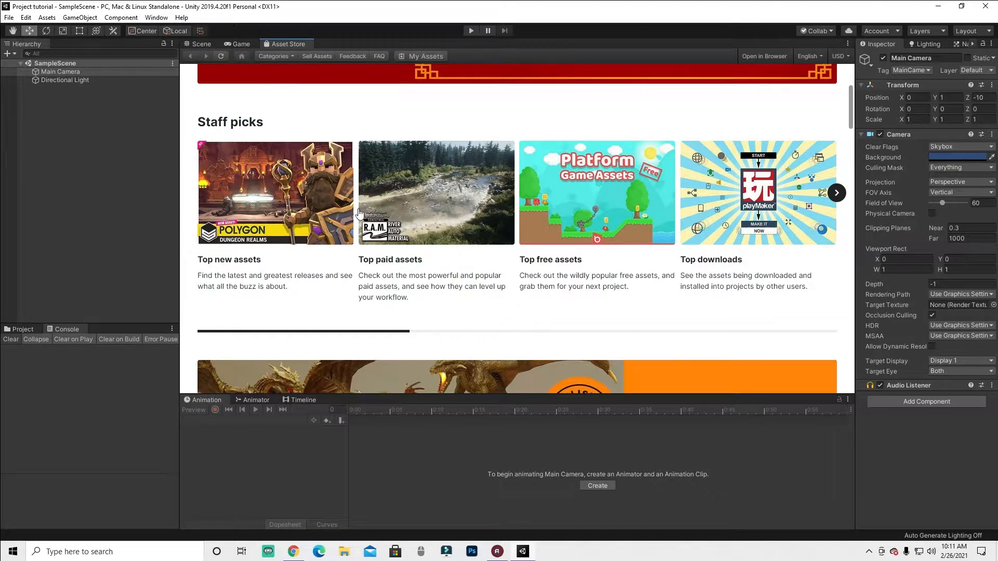
scroll(740, 236, "down", 4)
scroll(740, 236, "up", 8)
scroll(772, 291, "down", 3)
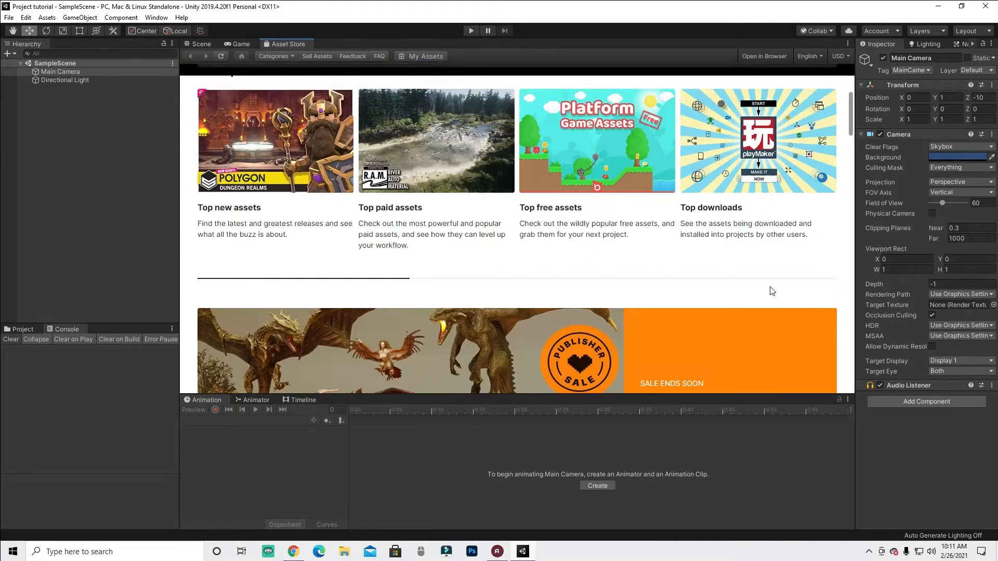
scroll(771, 291, "down", 5)
scroll(437, 190, "up", 2)
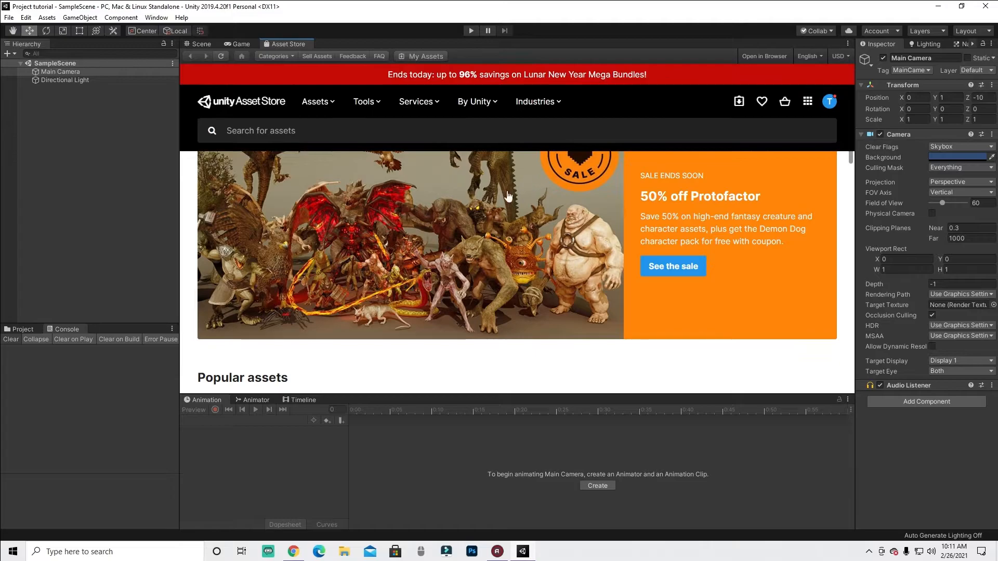
scroll(515, 192, "down", 4)
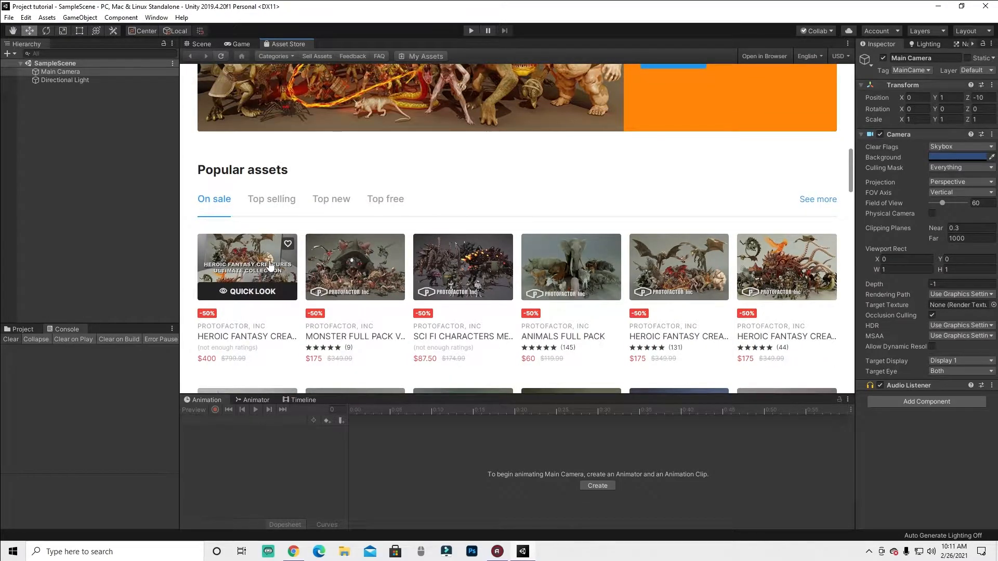
scroll(782, 270, "down", 3)
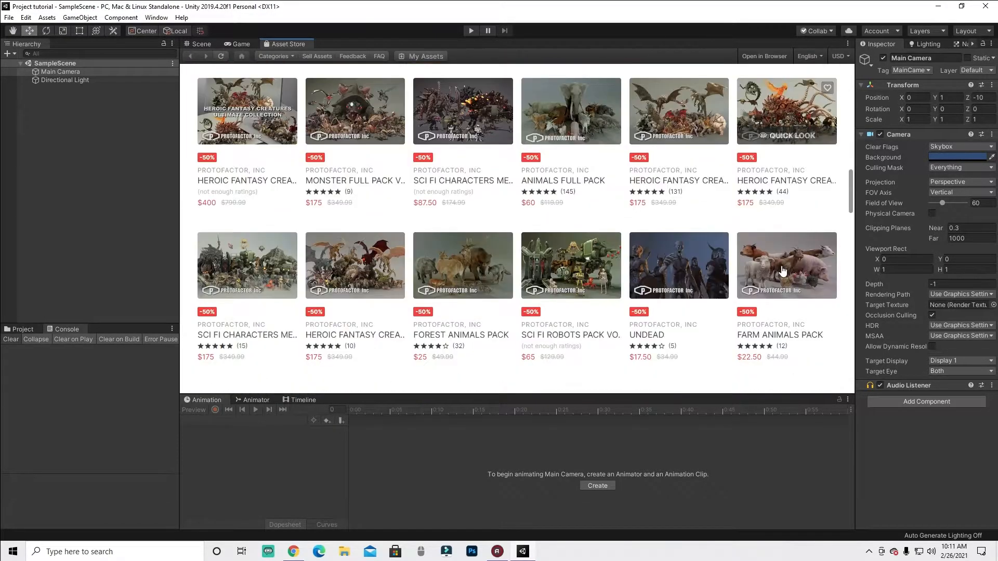
scroll(388, 244, "down", 4)
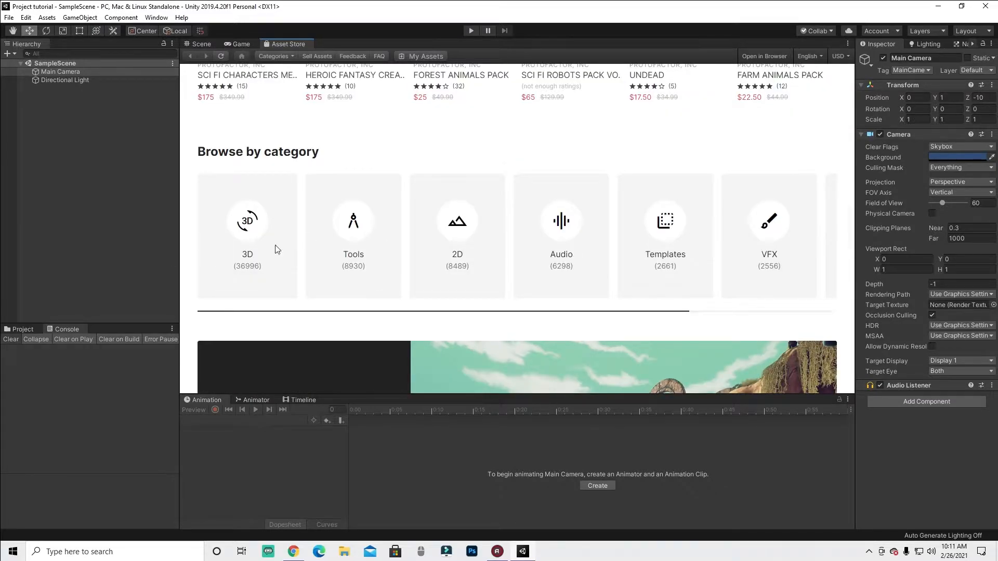
scroll(315, 234, "down", 8)
scroll(313, 243, "down", 6)
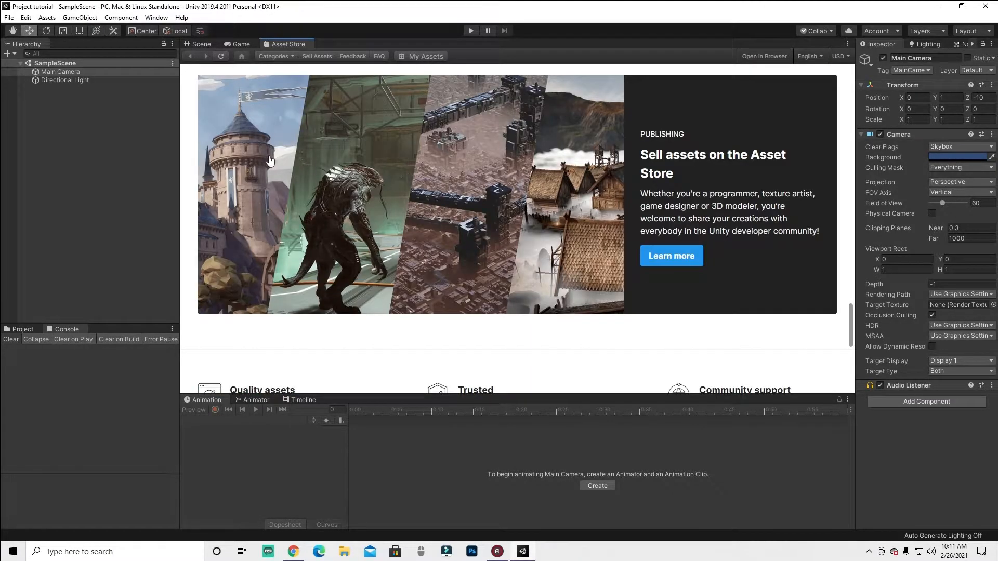
scroll(582, 211, "down", 3)
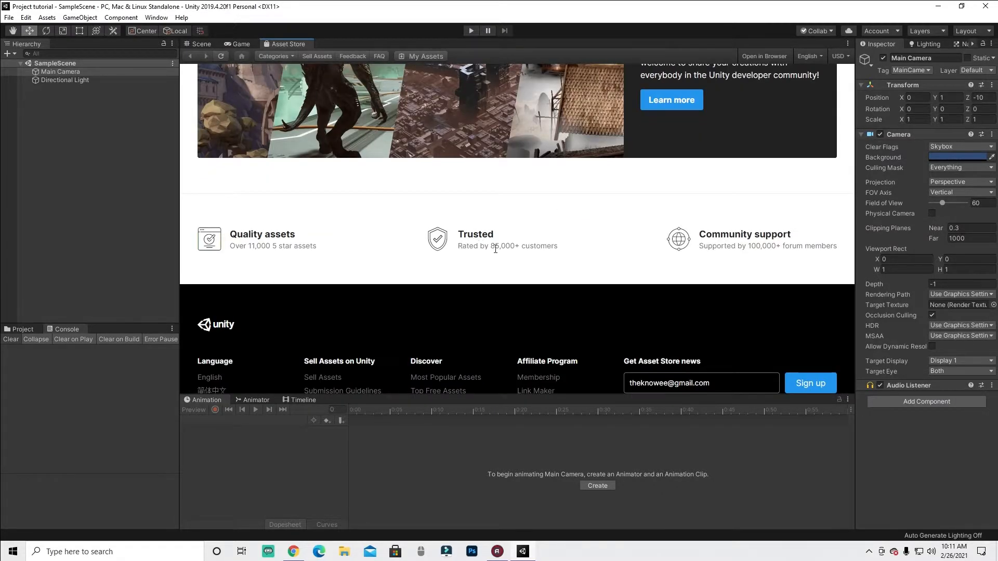
scroll(489, 248, "up", 12)
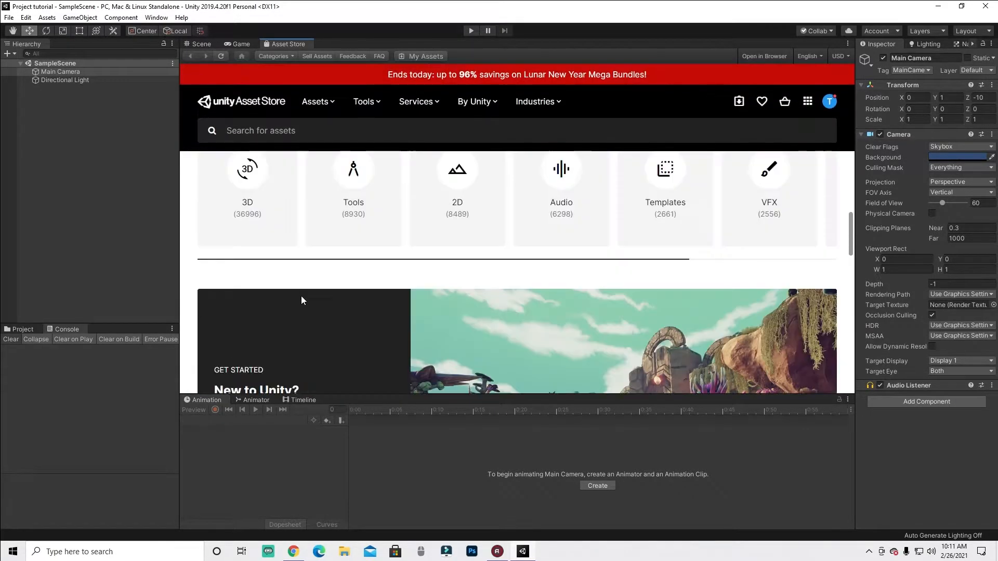
- Open the 3D asset category and scroll through its listed assets
left_click(392, 224)
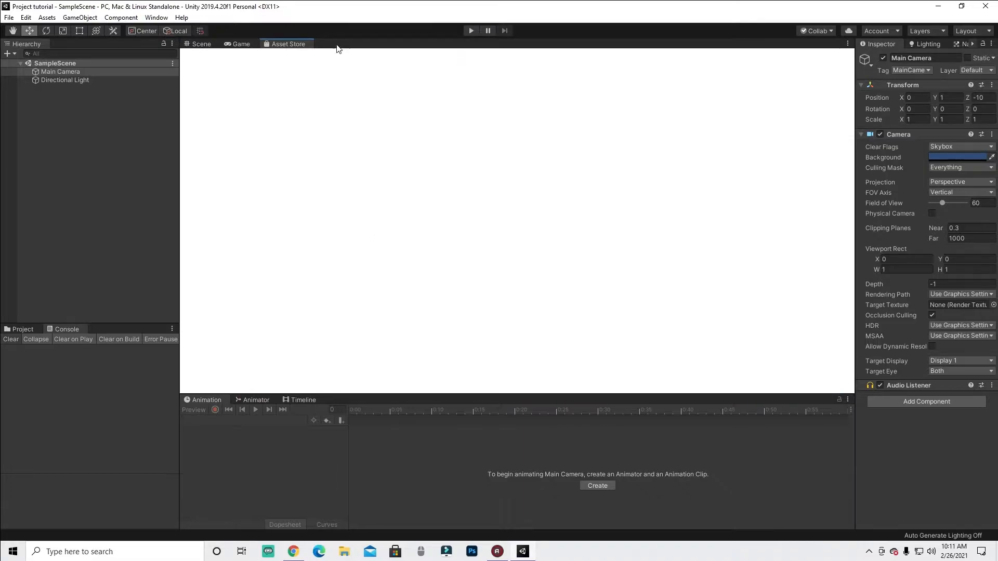
scroll(578, 279, "down", 3)
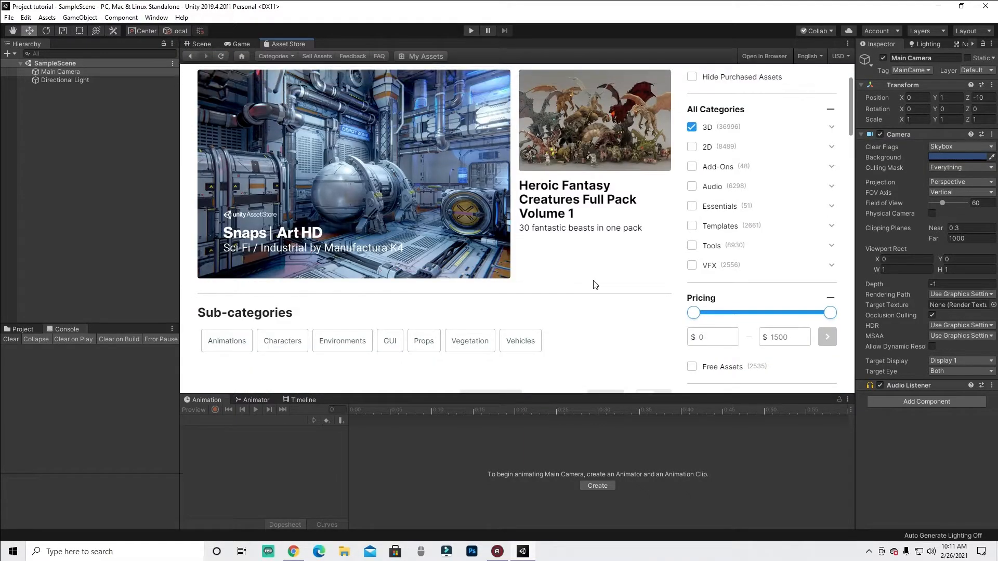
scroll(314, 242, "down", 4)
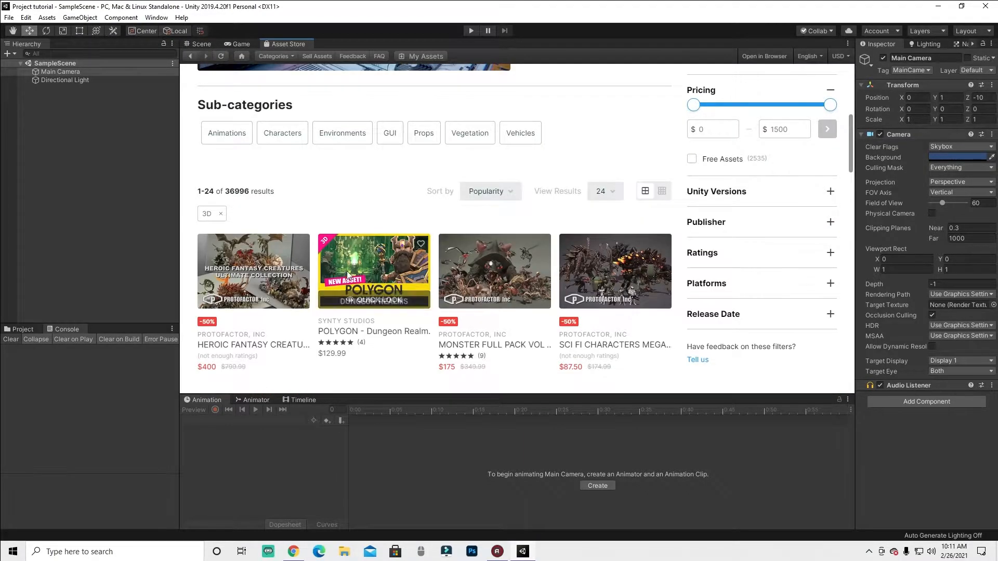
scroll(335, 275, "down", 6)
scroll(358, 220, "down", 6)
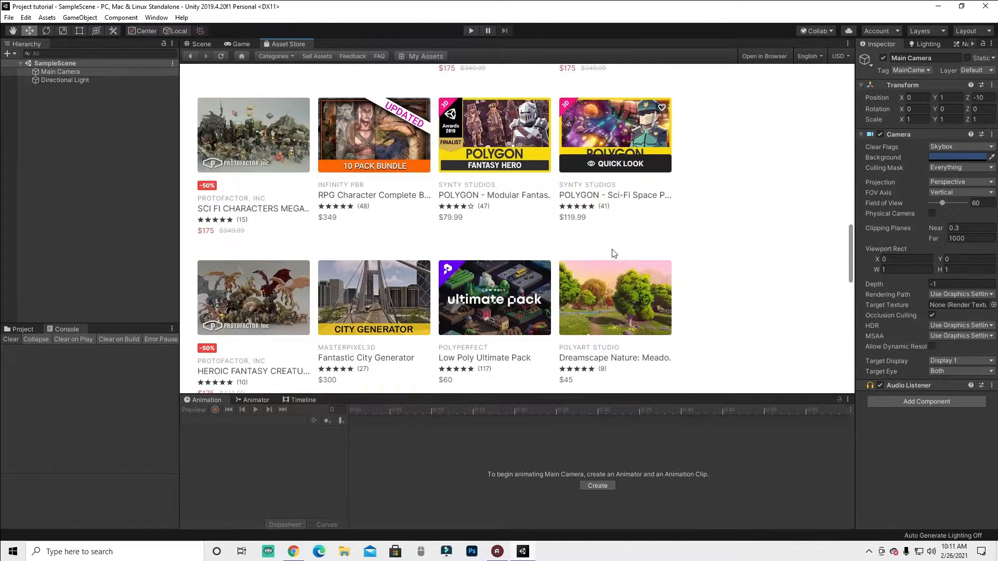
scroll(614, 253, "down", 2)
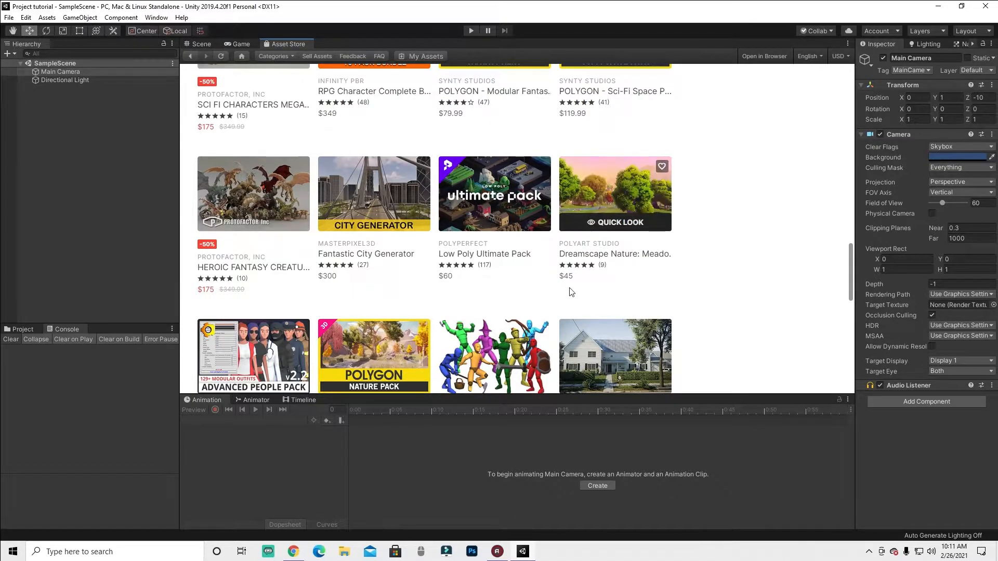
scroll(572, 291, "down", 2)
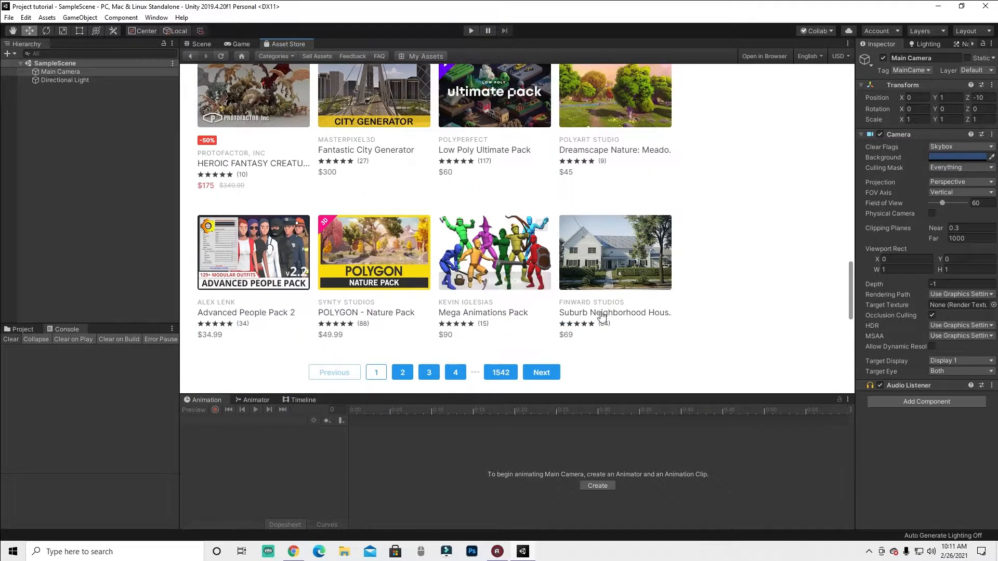
scroll(603, 270, "up", 8)
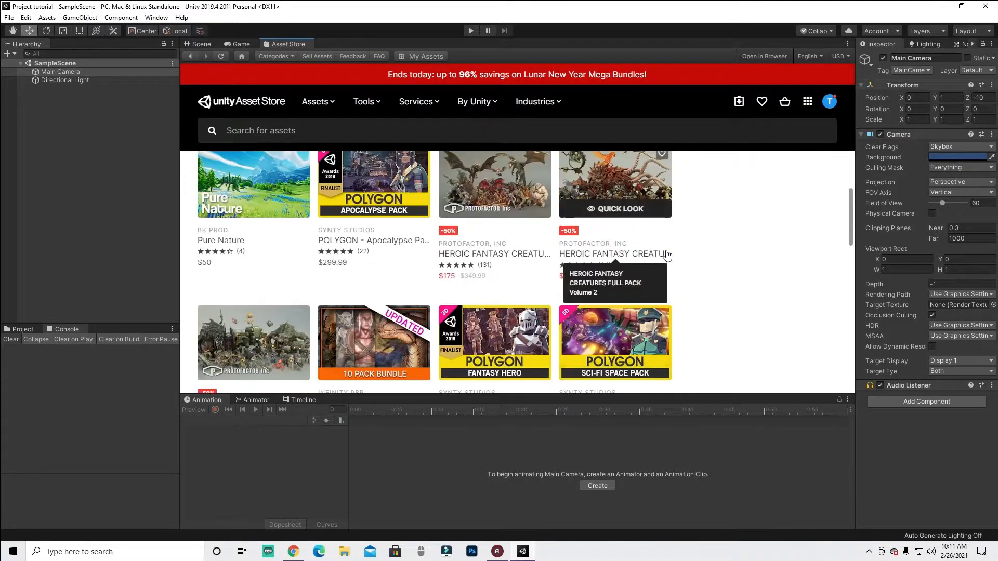
scroll(748, 178, "up", 5)
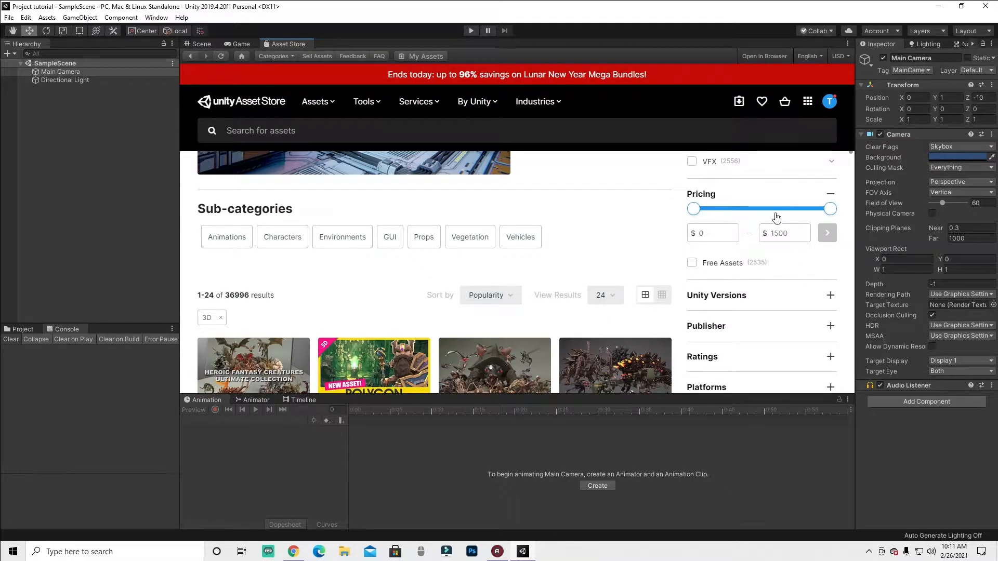
- Set the pricing filter's maximum to $0 to list only free 3D assets
left_click_drag(830, 208, 695, 208)
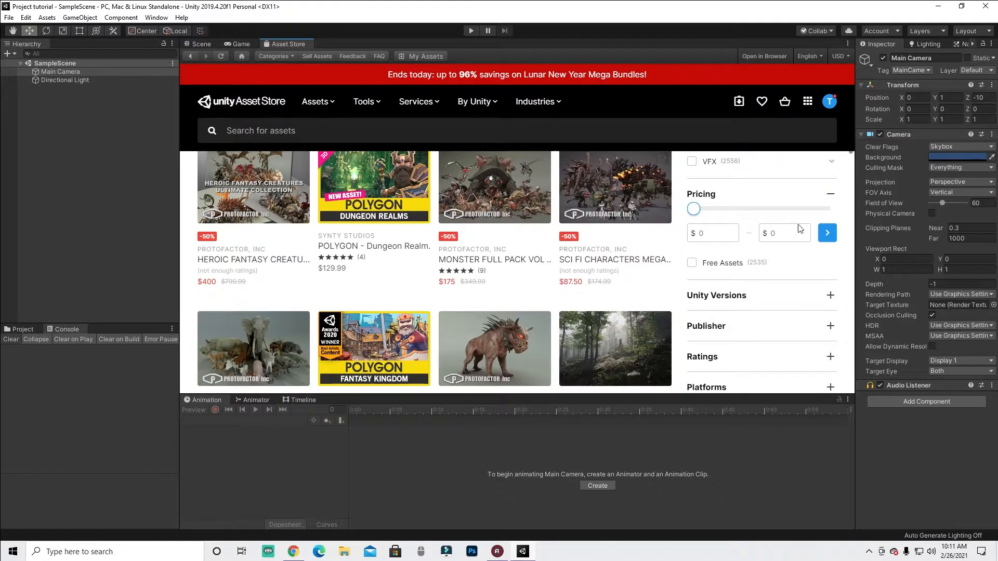
mouse_move(688, 186)
left_mouse_down()
mouse_move(727, 260)
mouse_move(860, 216)
mouse_move(727, 178)
mouse_move(689, 183)
left_mouse_up()
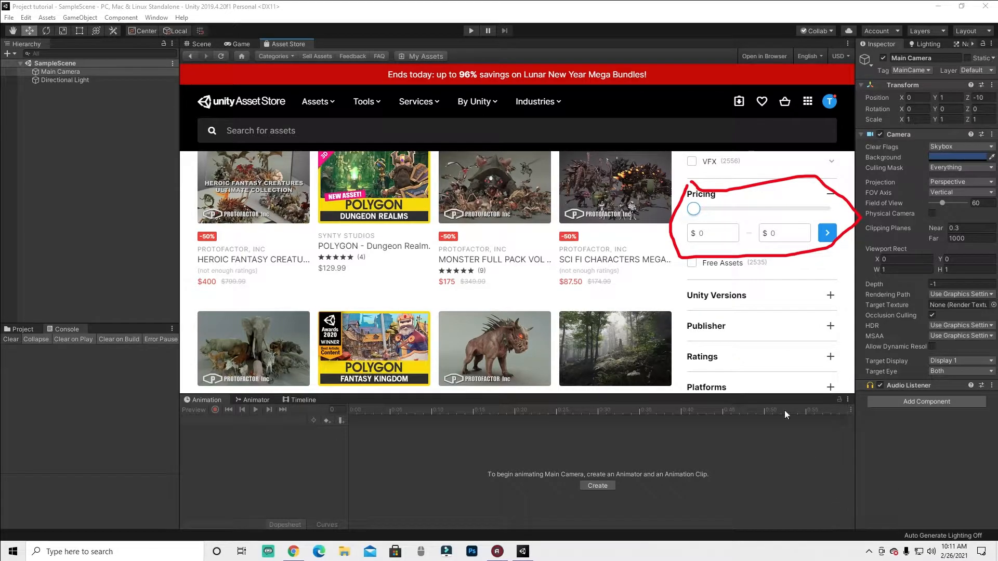
left_click(965, 499)
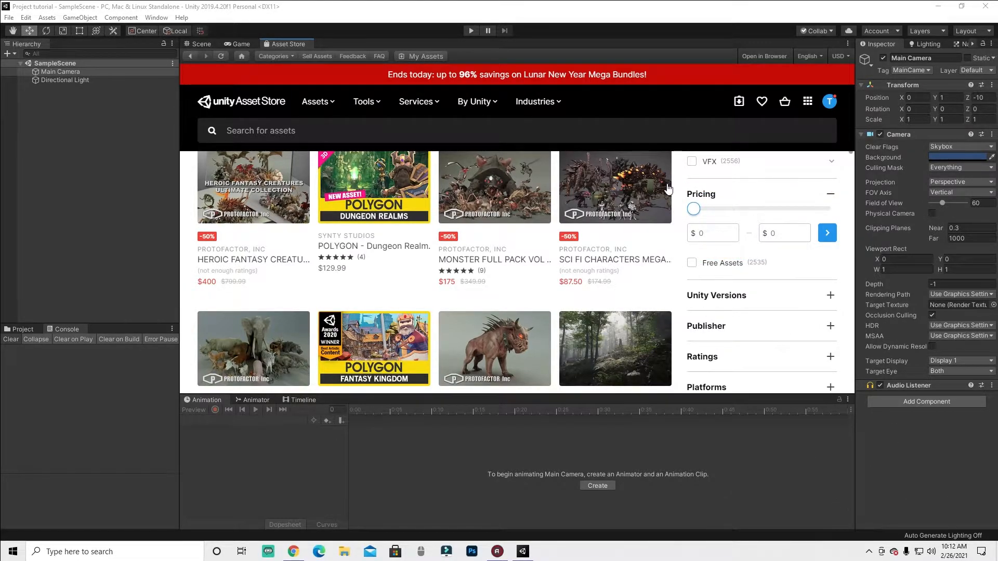
scroll(572, 288, "up", 3)
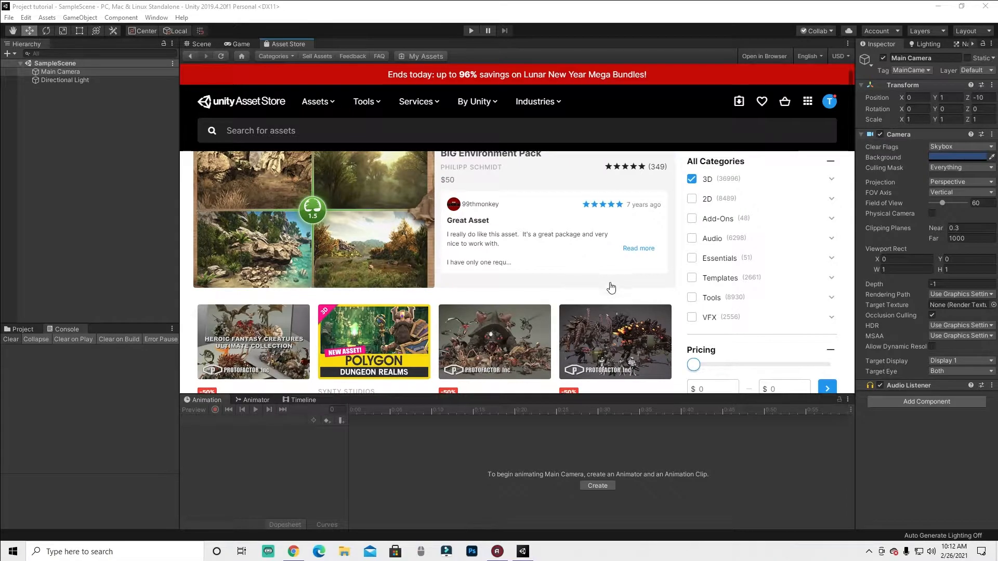
scroll(624, 286, "down", 3)
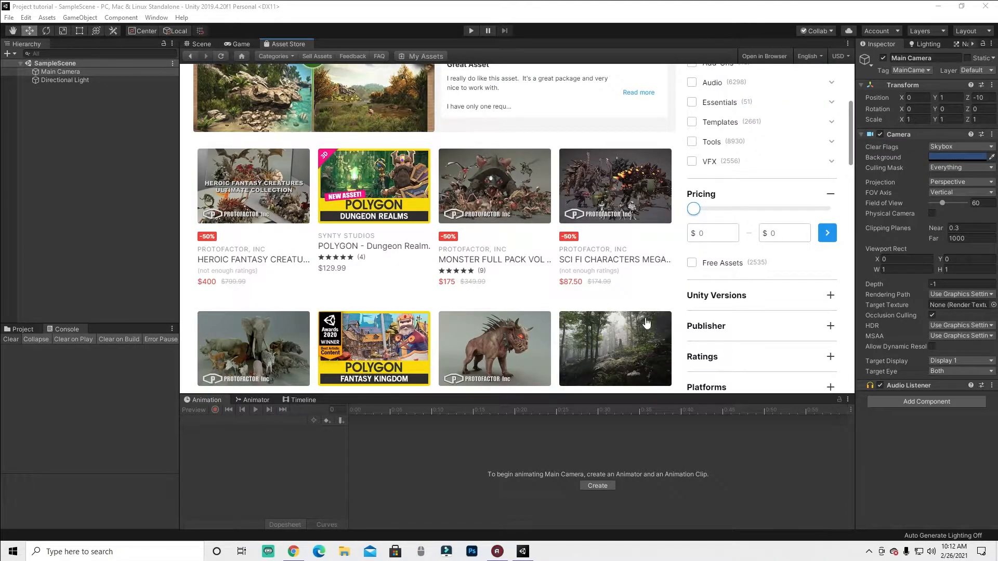
- Apply the $0 price filter and open the Nature Starter Kit 2 asset page
left_click(827, 233)
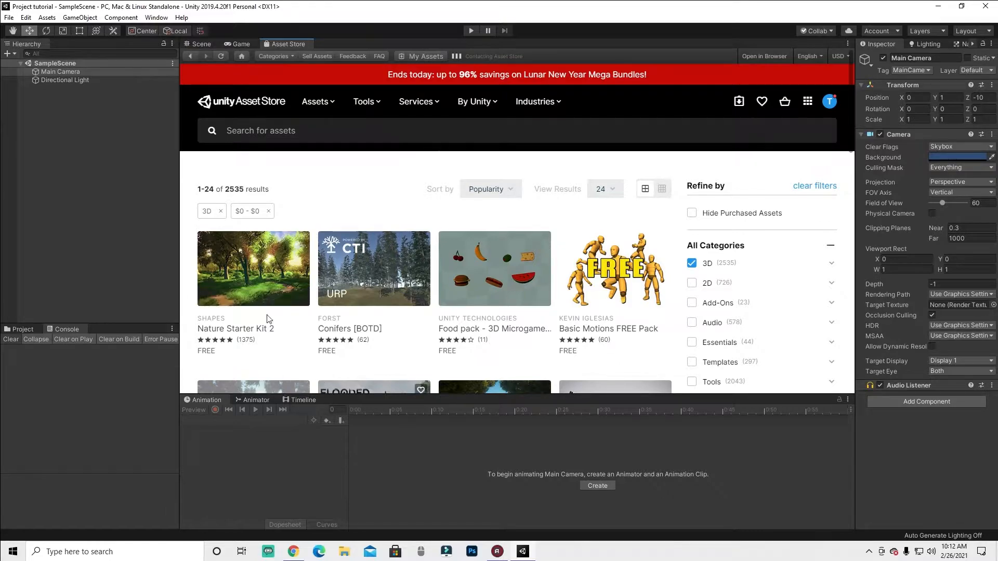
left_click(240, 276)
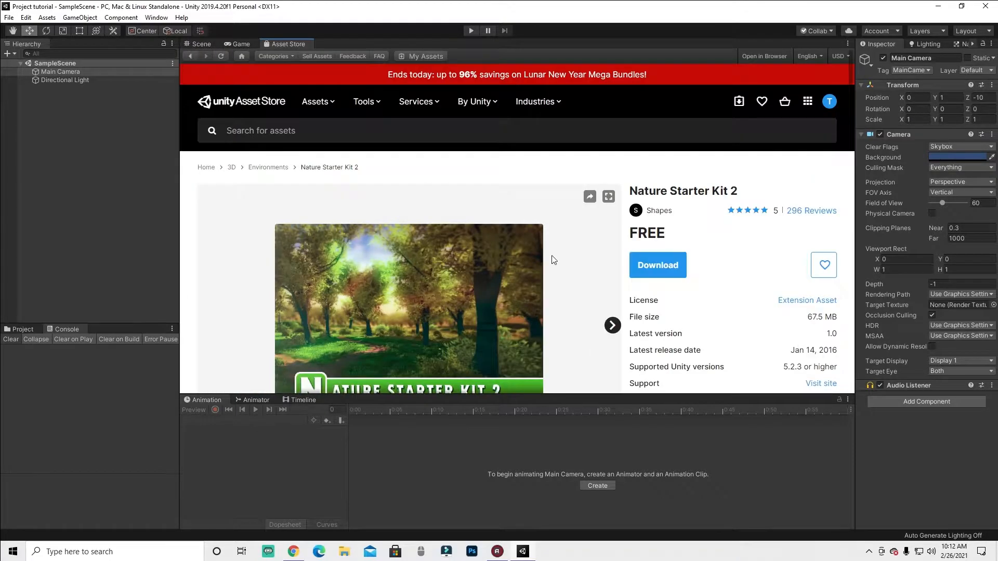
- Scroll through the Nature Starter Kit 2 page to examine its price, licence and details
scroll(586, 211, "down", 1)
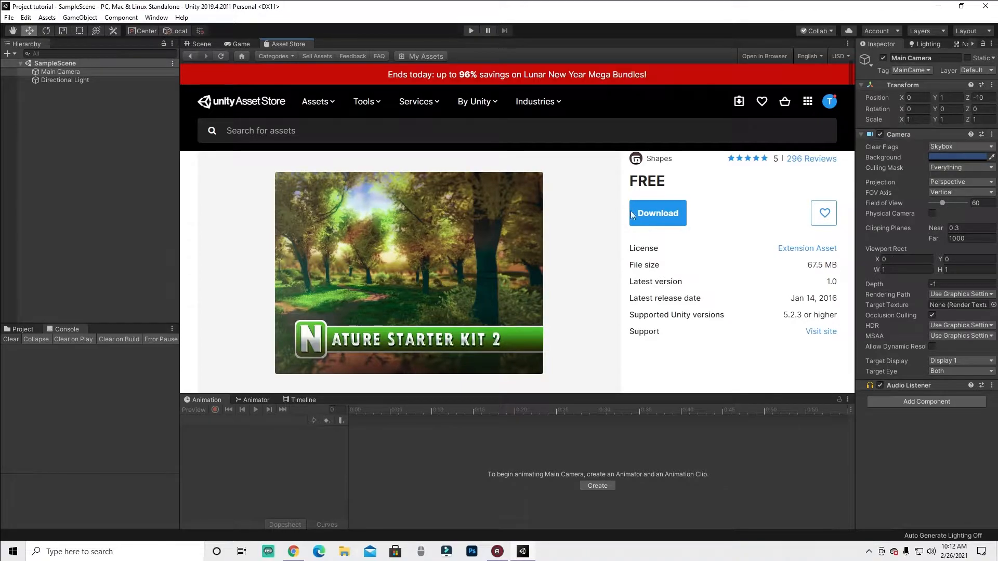
scroll(681, 216, "up", 1)
scroll(688, 251, "down", 1)
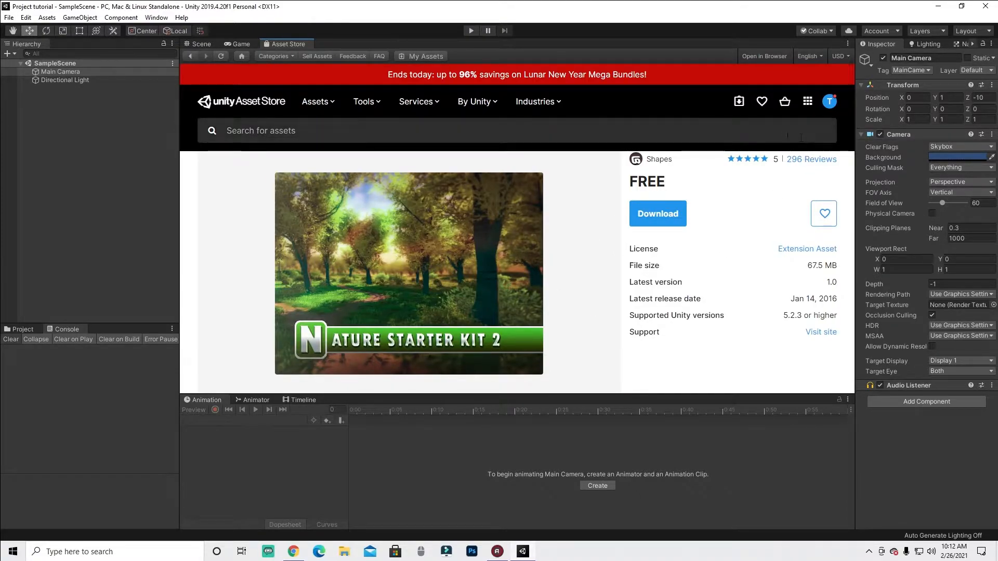
scroll(675, 164, "up", 1)
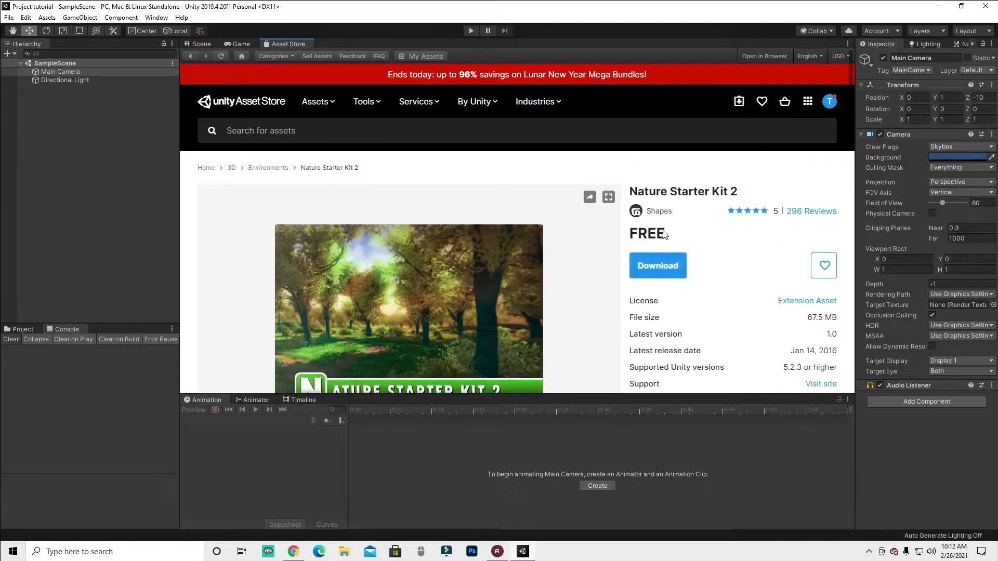
scroll(627, 163, "down", 1)
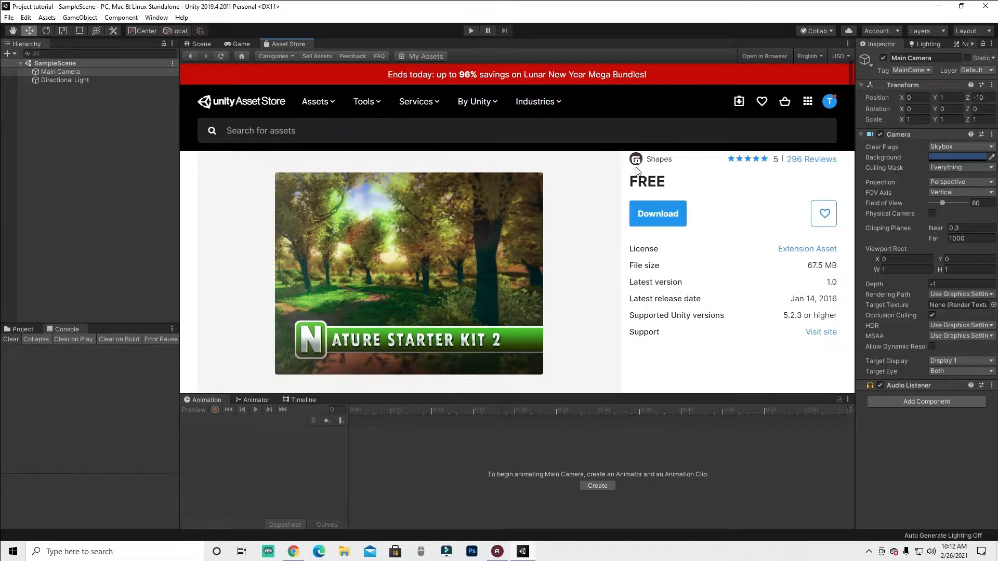
scroll(712, 257, "up", 1)
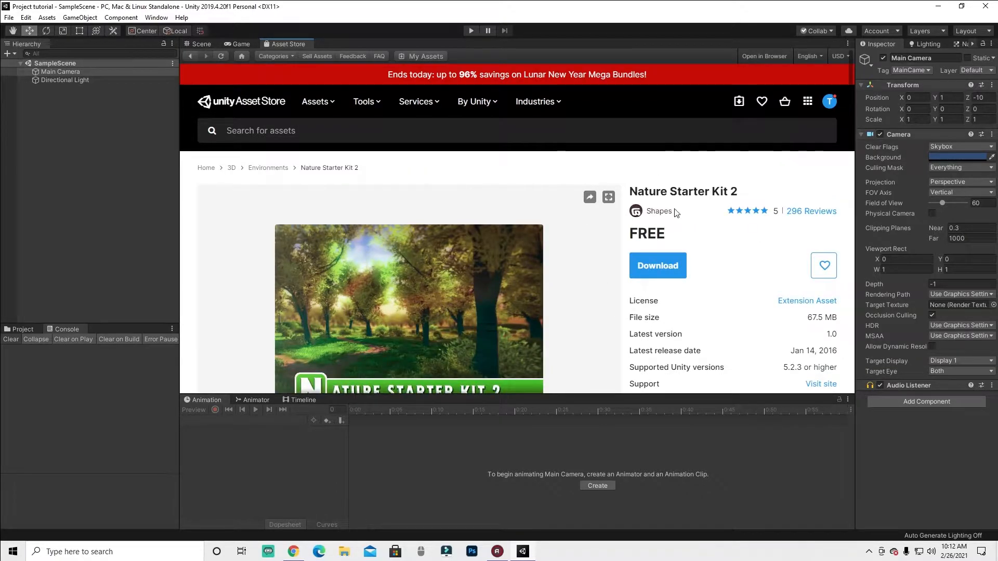
scroll(718, 228, "down", 1)
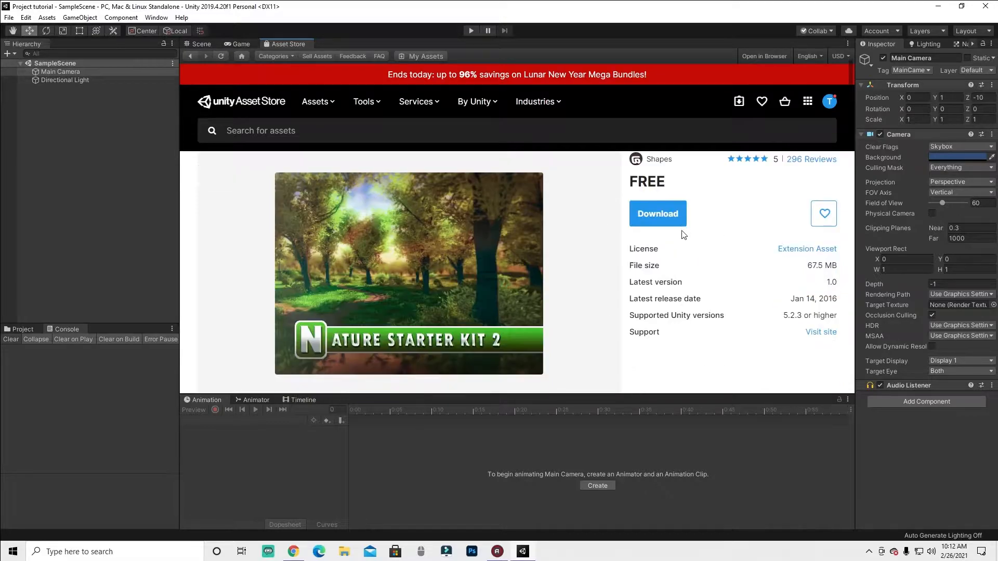
scroll(722, 231, "up", 1)
scroll(805, 299, "down", 2)
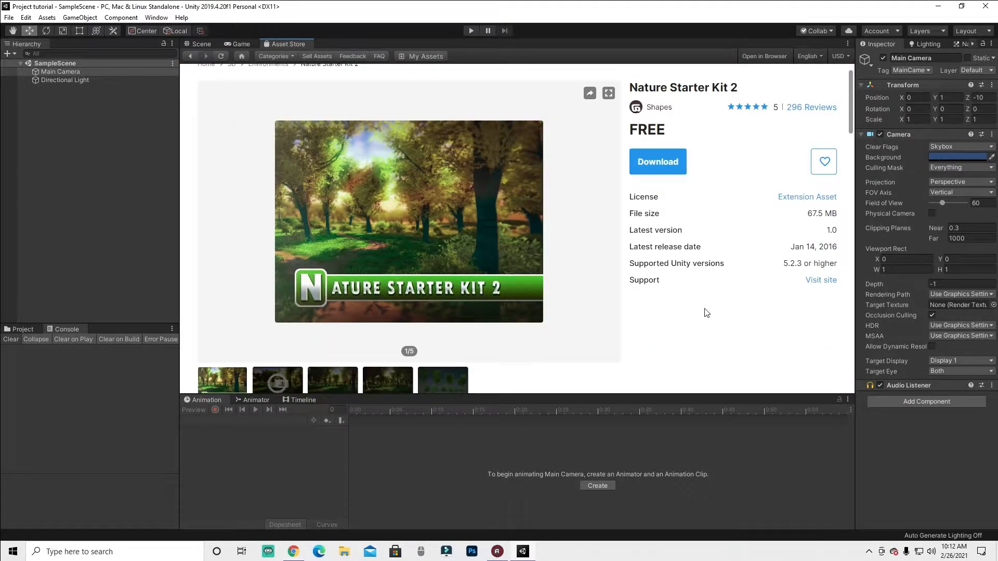
scroll(267, 141, "up", 2)
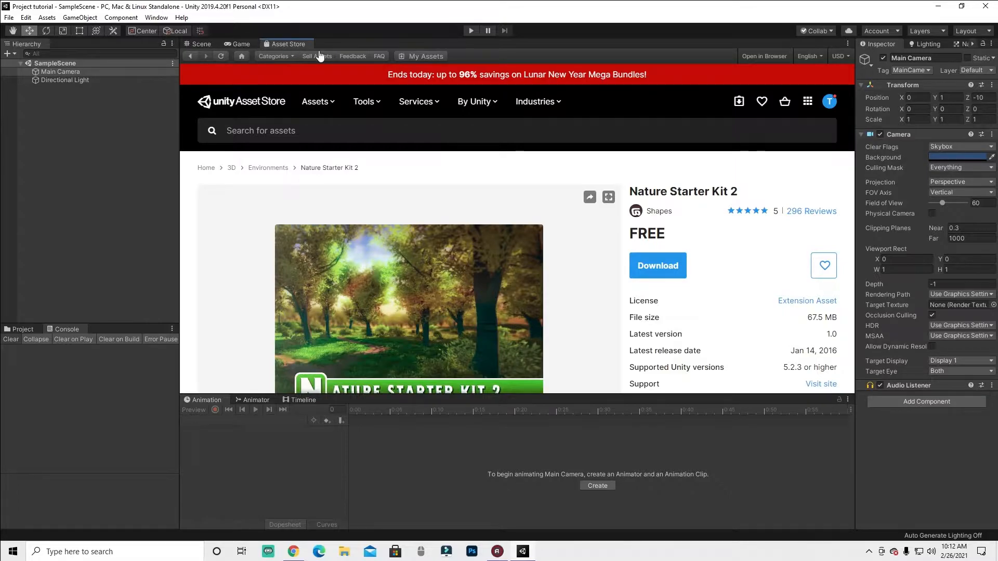
- Return to the Scene view and select the directional light and the main camera in turn
left_click(195, 43)
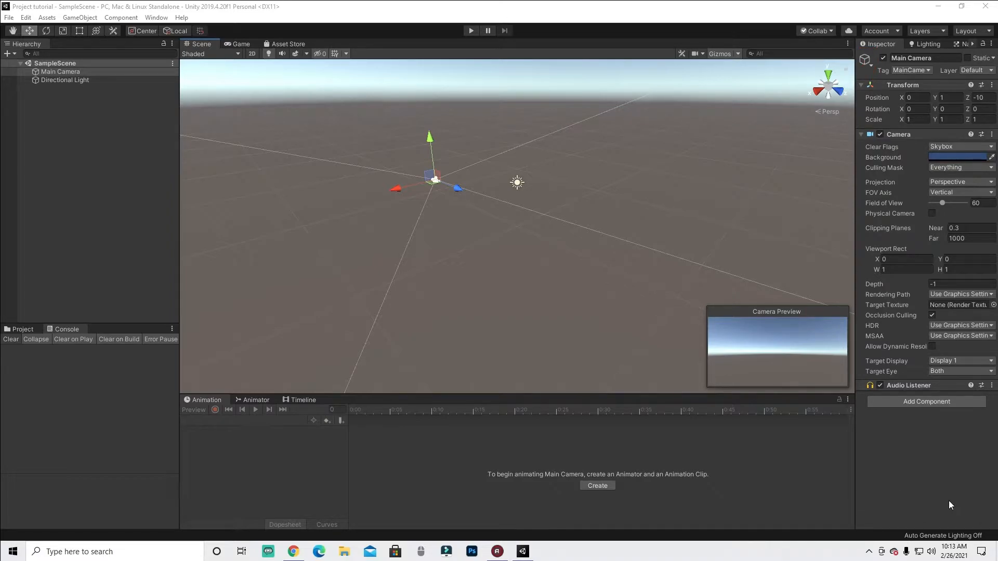
left_click(513, 183)
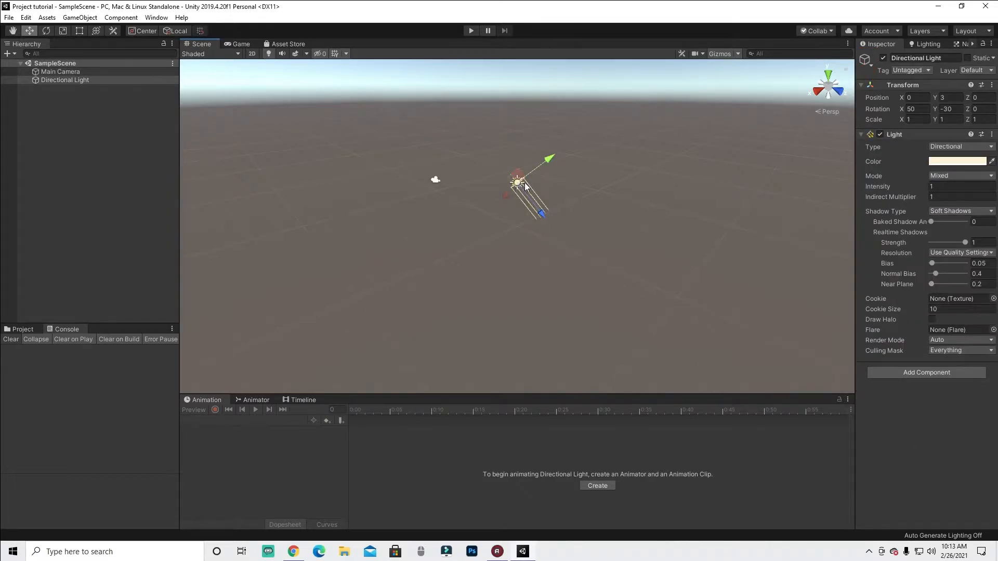
left_click(436, 179)
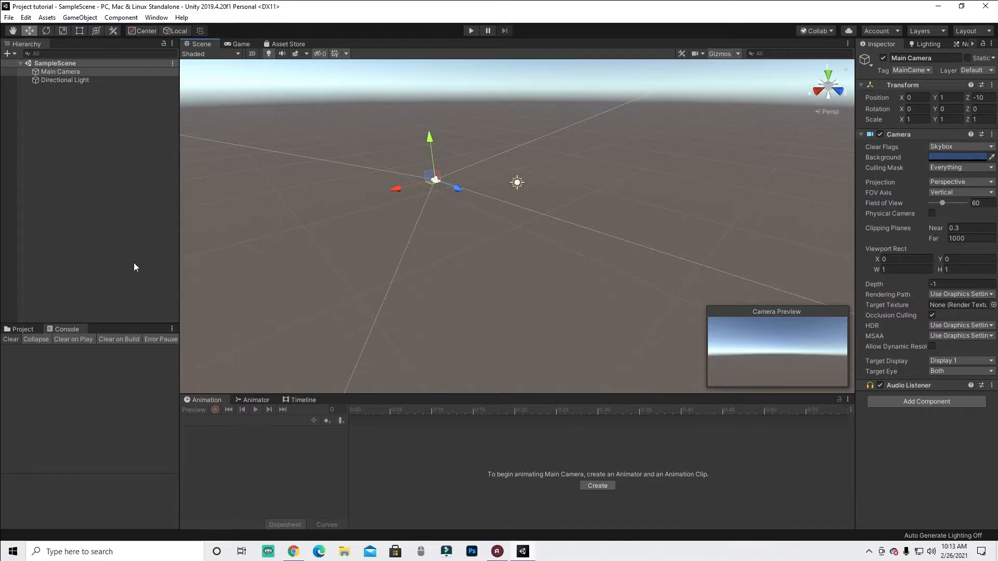
left_click(616, 189)
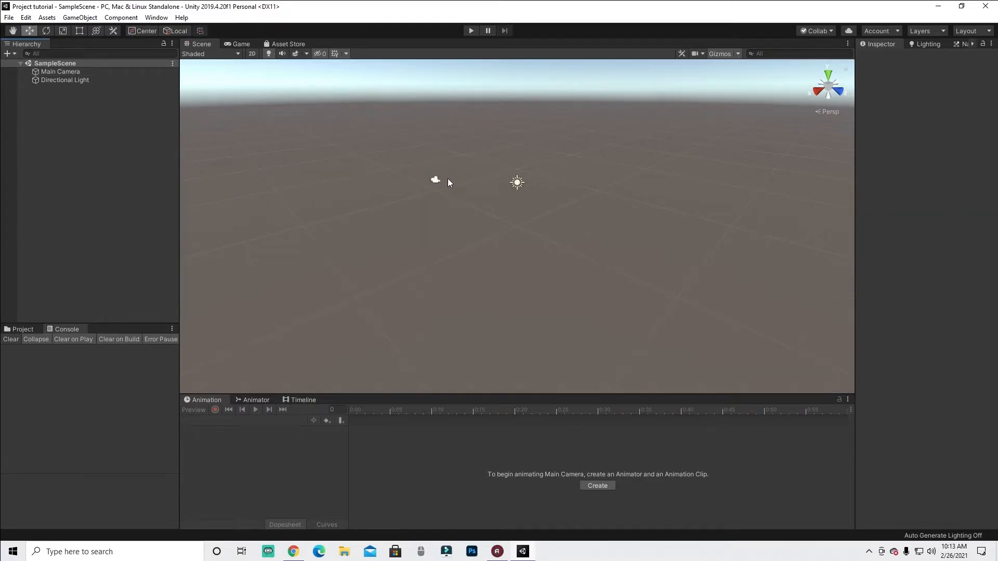
left_click(436, 179)
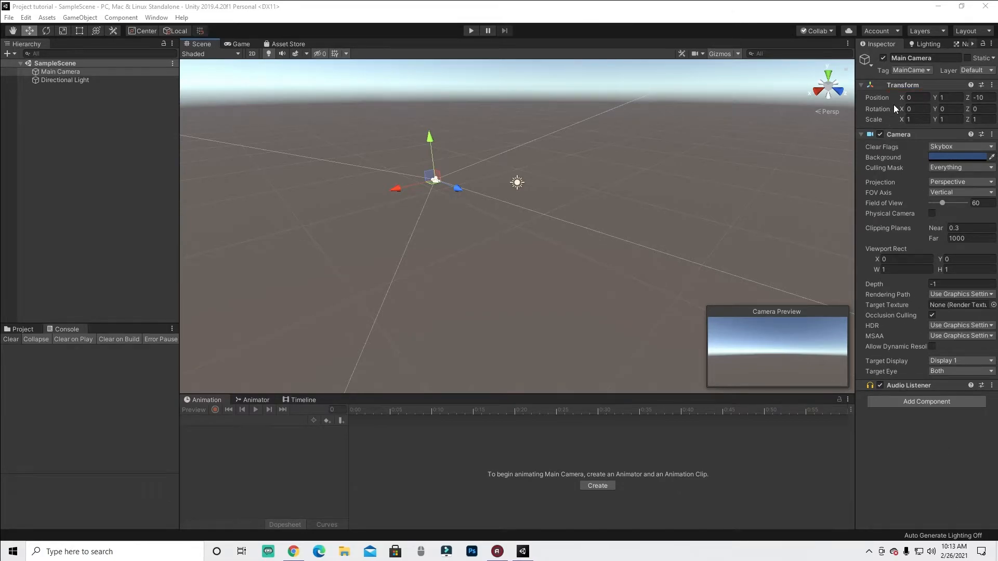
- Move the main camera along its axes with the move gizmo, then set its X position to 0
left_click_drag(865, 102, 892, 104)
left_click_drag(804, 60, 859, 68)
left_click_drag(793, 87, 805, 55)
left_click(393, 191)
left_click(431, 183)
left_click_drag(396, 188, 460, 320)
left_click_drag(426, 184, 463, 163)
left_click(918, 97)
type("0")
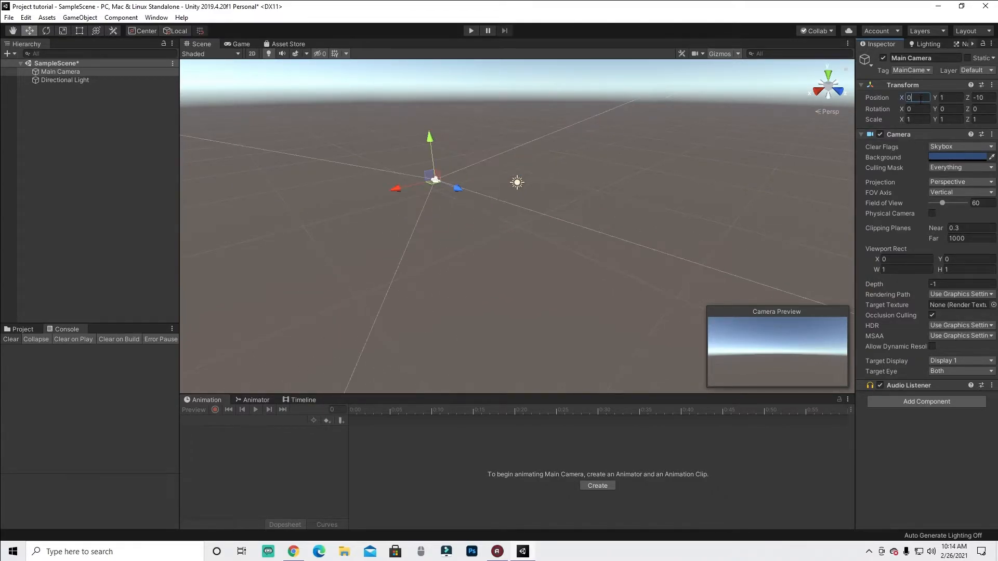
- Raise the camera with its Y arrow, then set its Y position to 1
left_click(956, 98)
left_click_drag(432, 139, 464, 143)
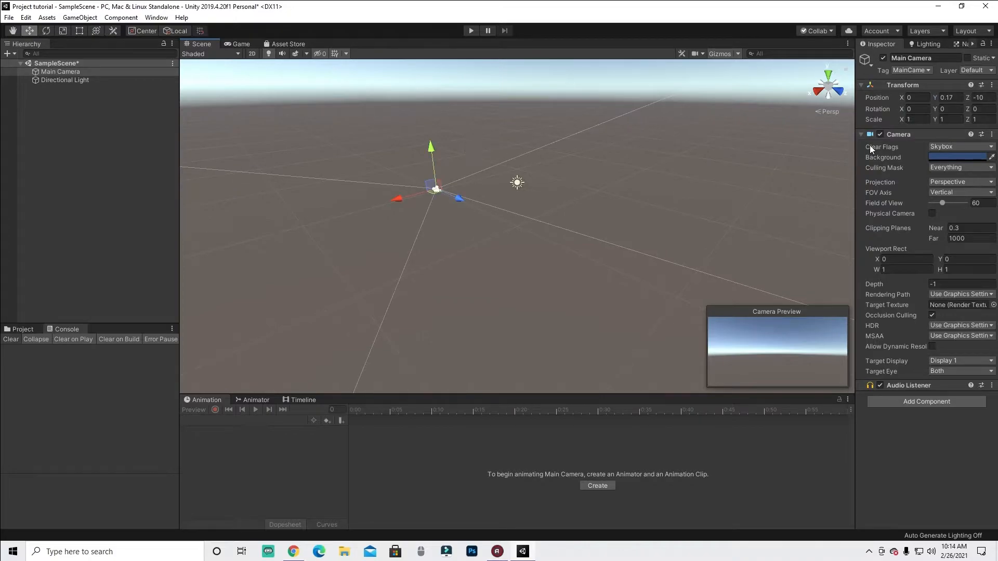
left_click(959, 97)
type("0")
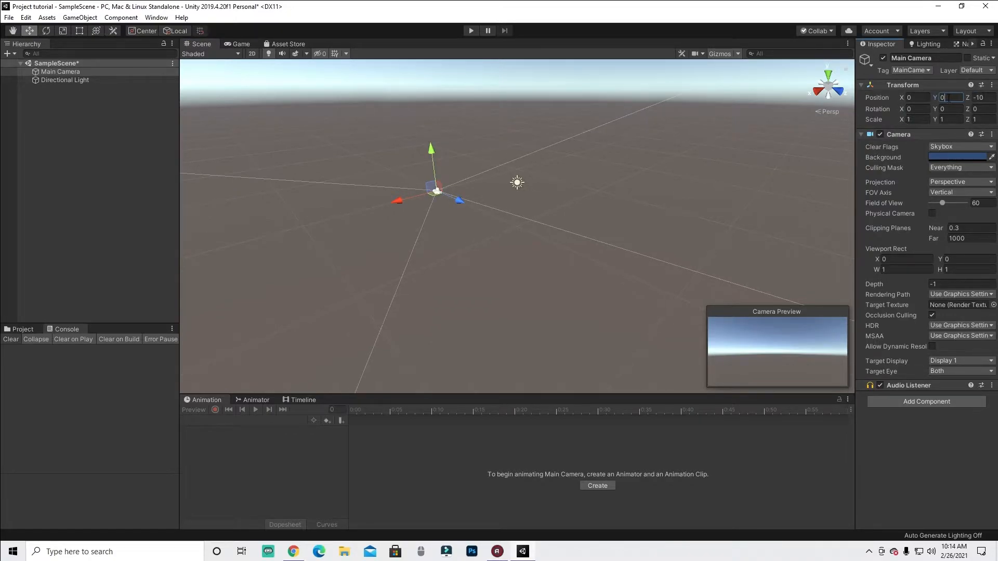
key("BackSpace")
type("1")
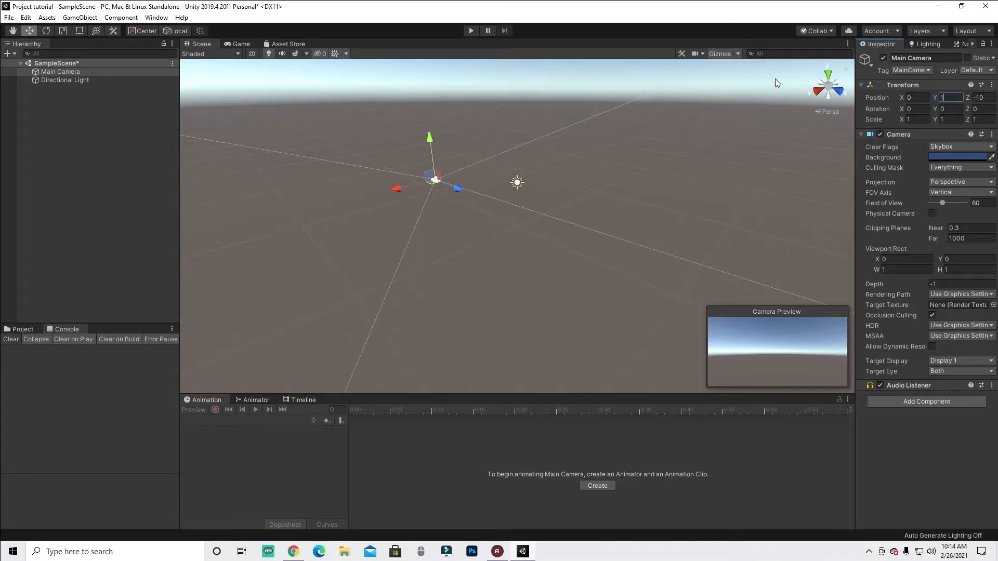
- Move the camera along its Z axis, then set its Z position to -10
left_click_drag(461, 186, 338, 194)
left_click(981, 97)
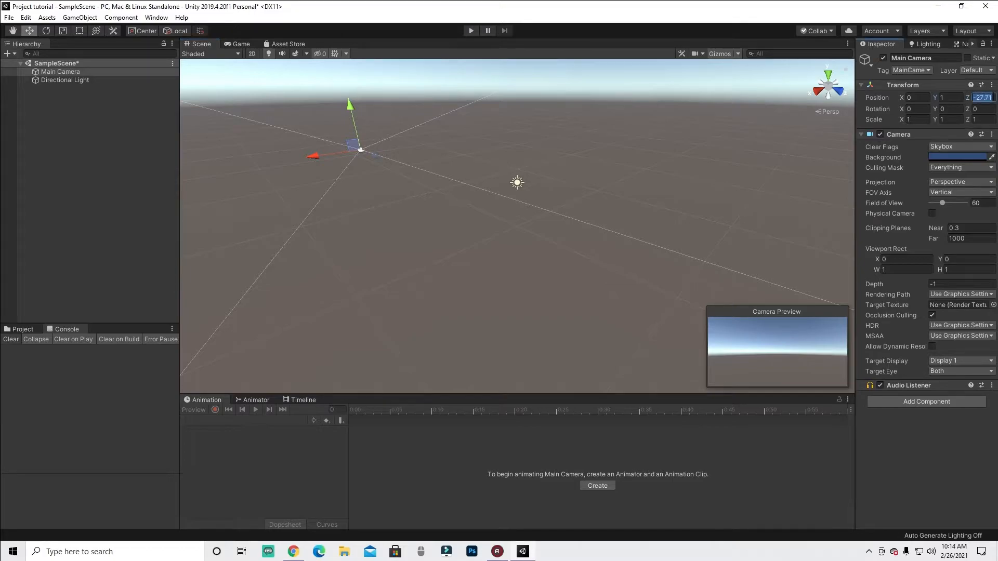
type("-10")
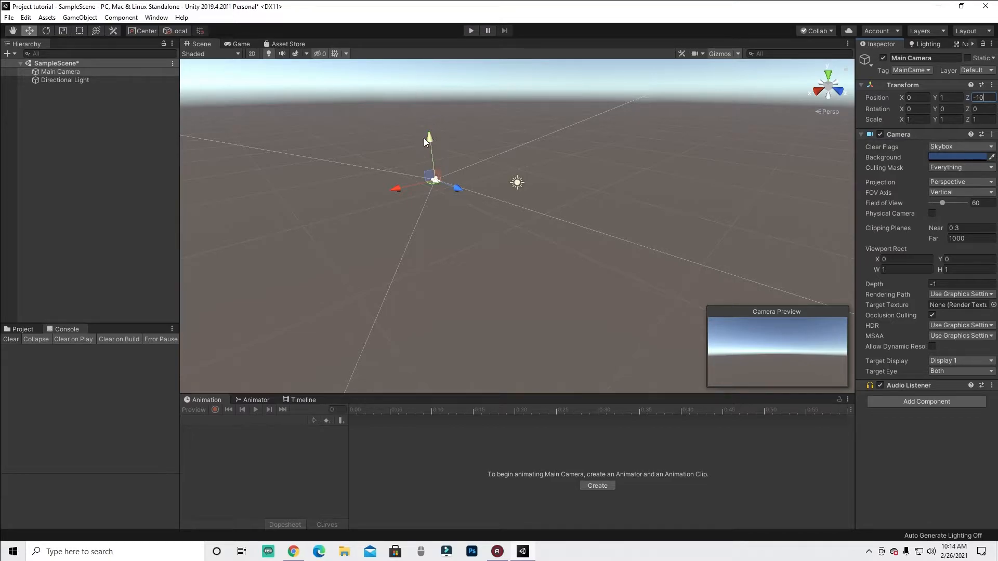
- Drag the camera along its axes several times and undo each move
left_click_drag(398, 191, 417, 214)
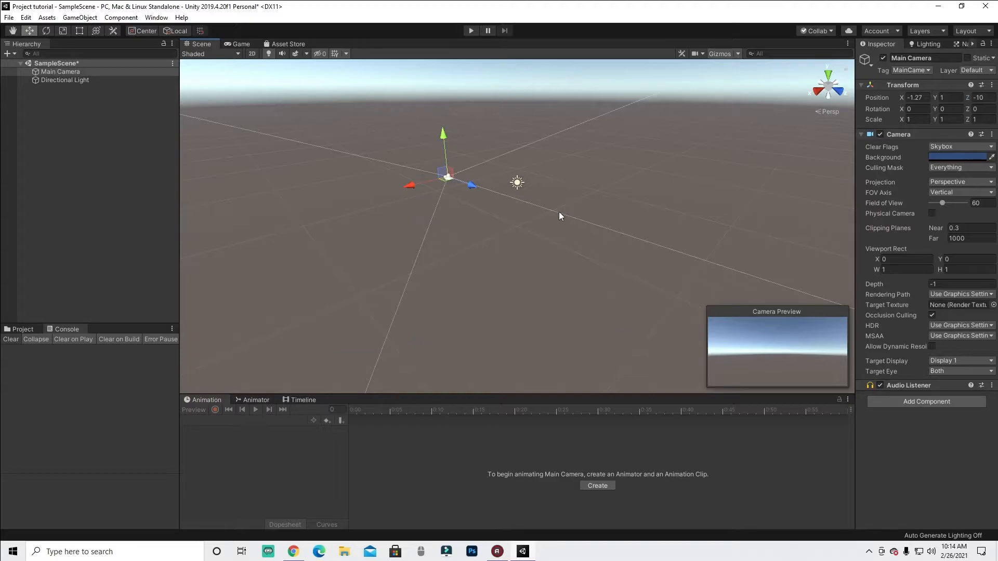
key("ctrl+z")
left_click_drag(423, 176, 416, 195)
key("ctrl+z")
key("ctrl+z")
key("ctrl+z")
key("ctrl+z")
left_click_drag(431, 182, 437, 203)
left_click_drag(435, 154, 453, 138)
key("ctrl+z")
key("ctrl+z")
key("ctrl+z")
key("ctrl+z")
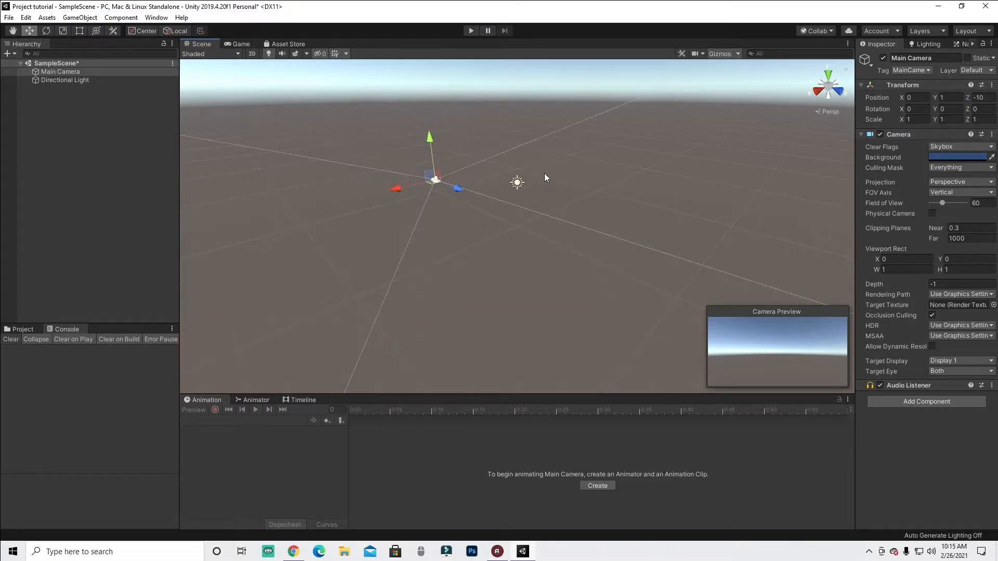
- Select the directional light and drag it far off with its move gizmo
left_click(517, 182)
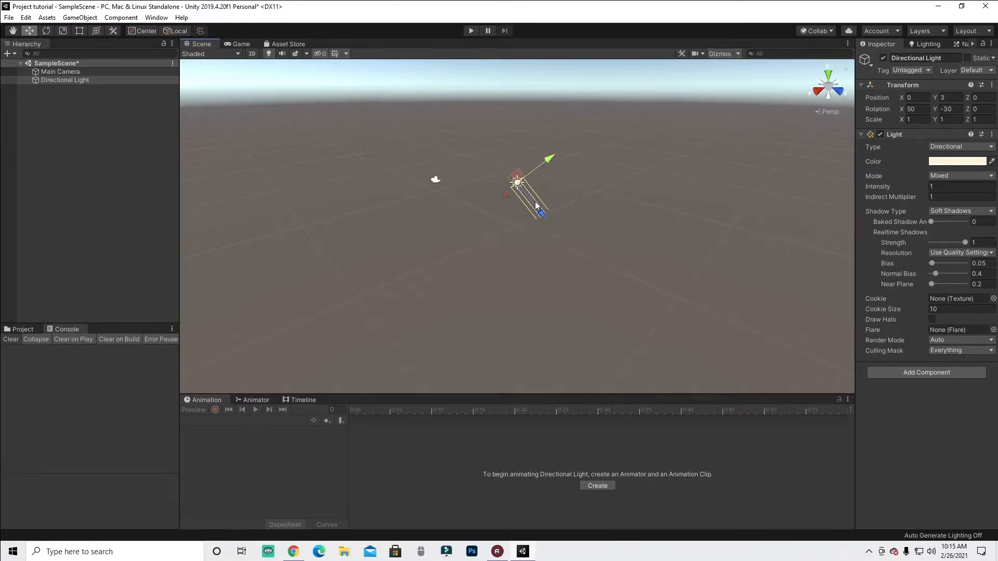
left_click_drag(549, 216, 179, 531)
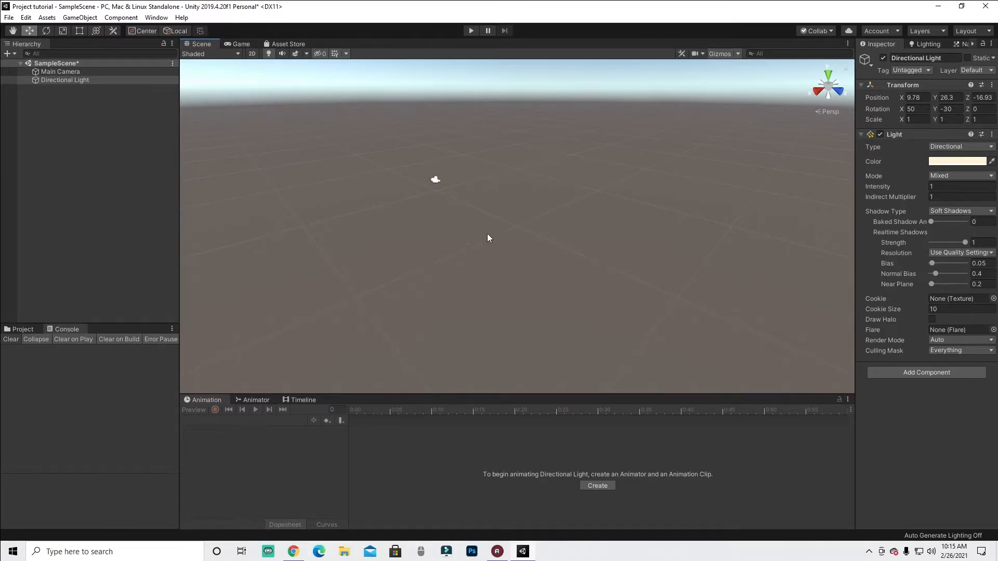
- Frame the directional light by choosing it in the hierarchy
left_click(552, 310)
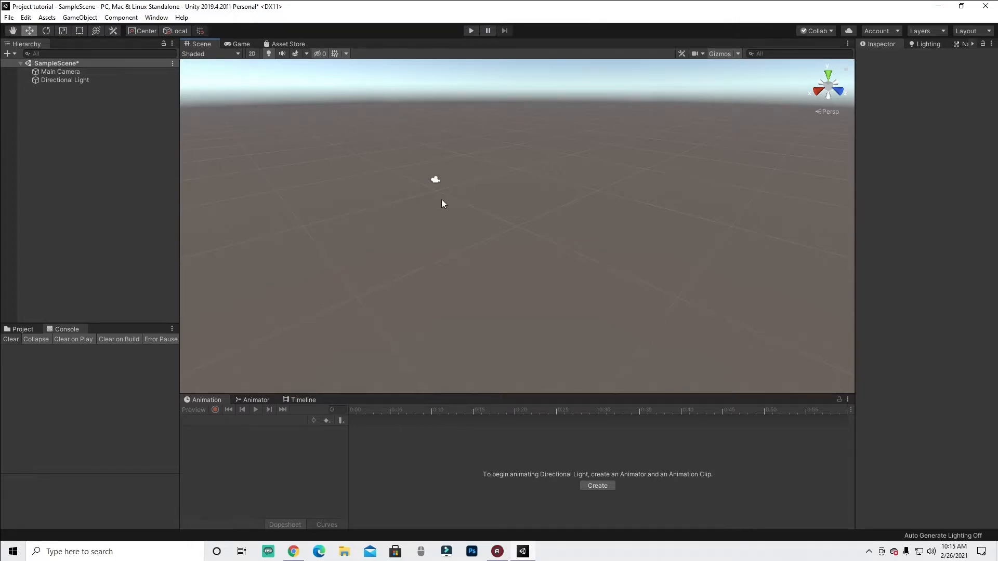
scroll(496, 206, "down", 2)
scroll(507, 204, "up", 4)
double_click(90, 81)
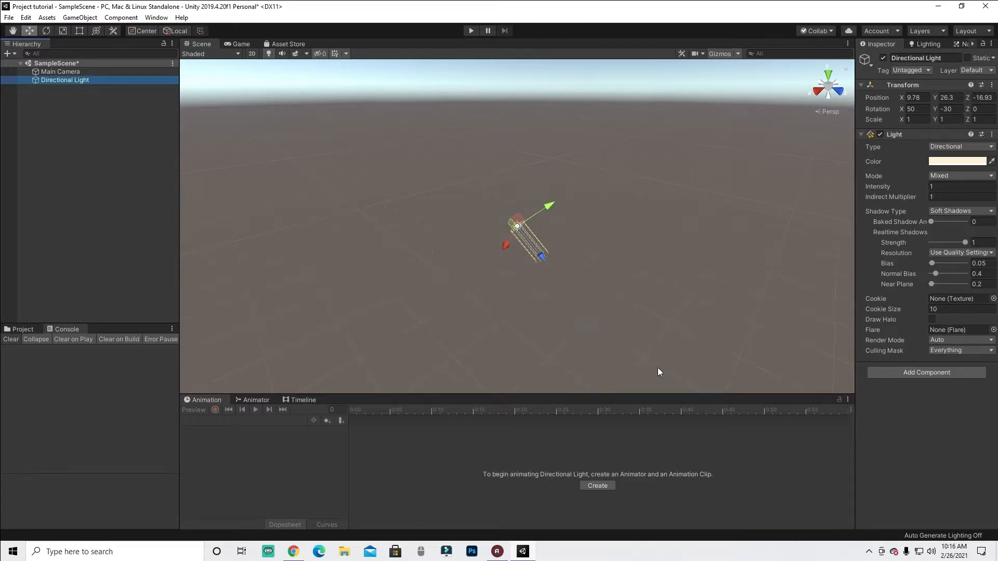
- Frame the main camera from the hierarchy and shift the view around it
left_click(103, 73)
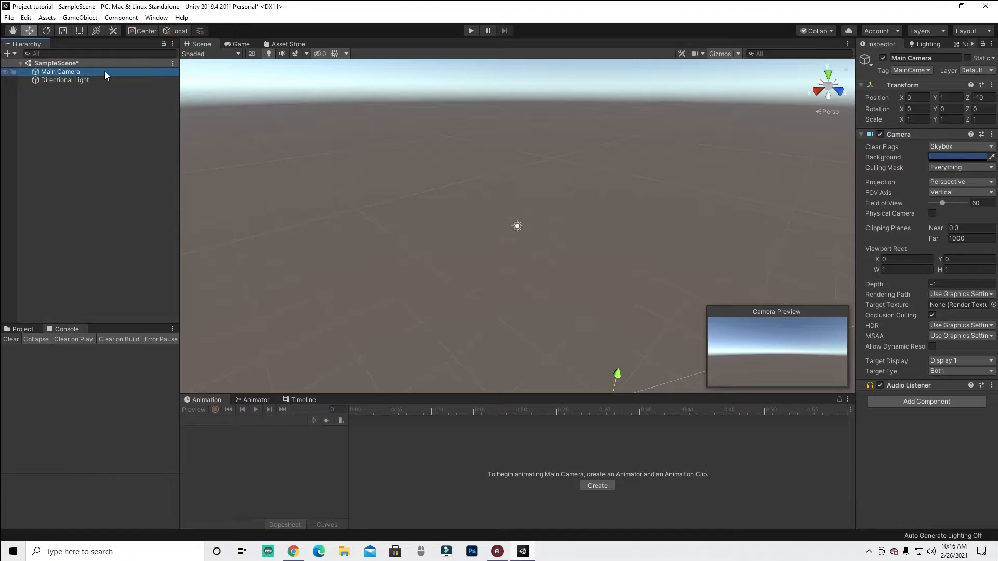
double_click(105, 72)
key("f")
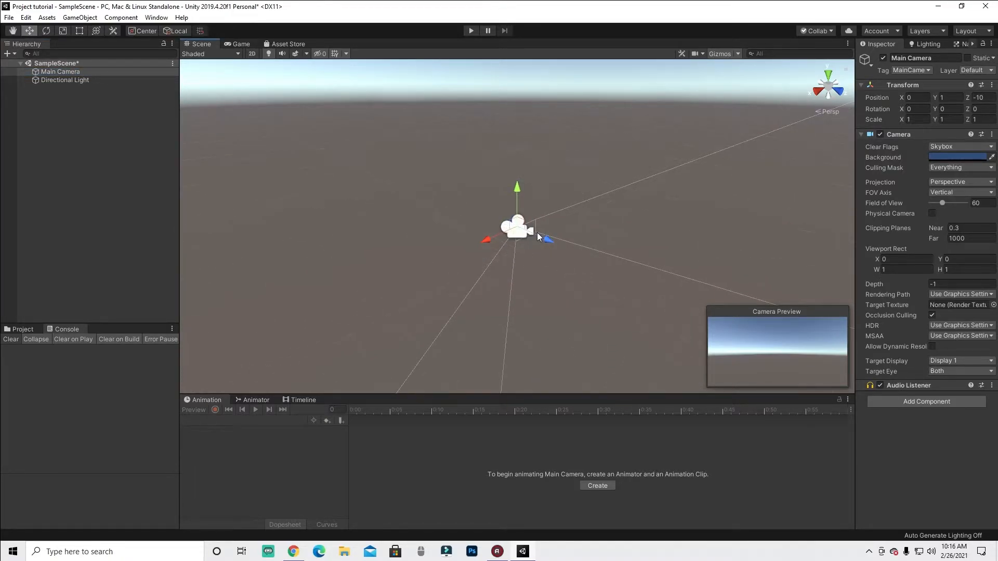
middle_click_drag(535, 223, 546, 339)
- Frame the directional light again and zoom the Scene view in and out around it
left_click(99, 80)
key("f")
middle_click_drag(452, 260, 212, 1)
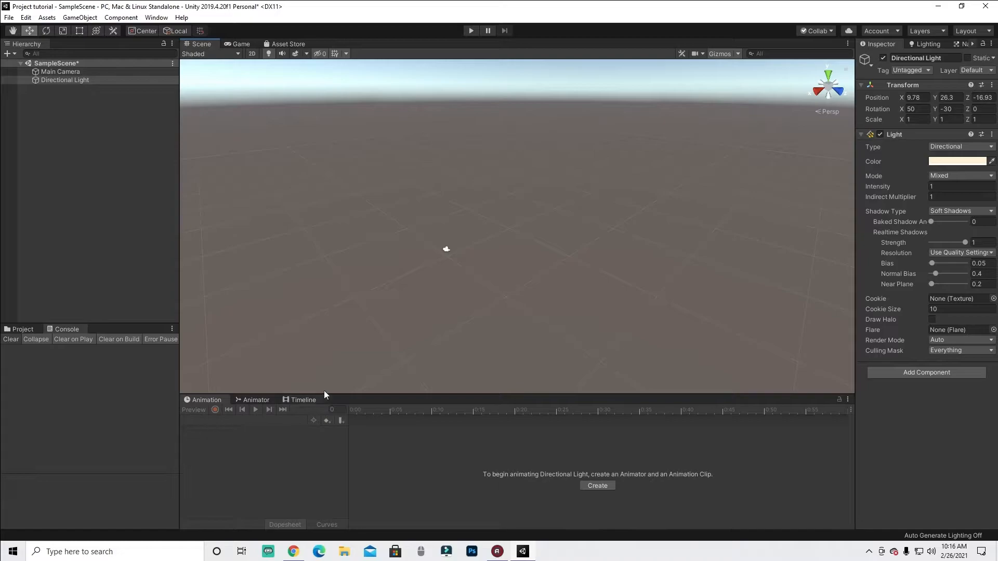
middle_click_drag(404, 272, 532, 141)
middle_click_drag(524, 223, 451, 256)
scroll(454, 240, "down", 3)
scroll(508, 245, "down", 2)
scroll(508, 247, "up", 1)
scroll(510, 249, "down", 2)
scroll(509, 247, "down", 1)
scroll(503, 240, "up", 3)
scroll(512, 242, "down", 2)
scroll(510, 255, "up", 2)
- Pan the Scene view with the Hand tool and orbit the view around the scene
key("q")
left_click_drag(454, 138, 293, 222)
key("w")
mouse_move(463, 232)
left_mouse_down("alt")
mouse_move(488, 225)
mouse_move(452, 120)
mouse_move(392, 142)
mouse_move(454, 245)
mouse_move(494, 225)
mouse_move(451, 240)
mouse_move(523, 191)
mouse_move(491, 205)
mouse_move(509, 219)
mouse_move(511, 189)
mouse_move(163, 192)
mouse_move(693, 280)
mouse_move(797, 206)
mouse_move(544, 223)
mouse_move(535, 252)
mouse_move(461, 225)
mouse_move(450, 232)
left_mouse_up("alt")
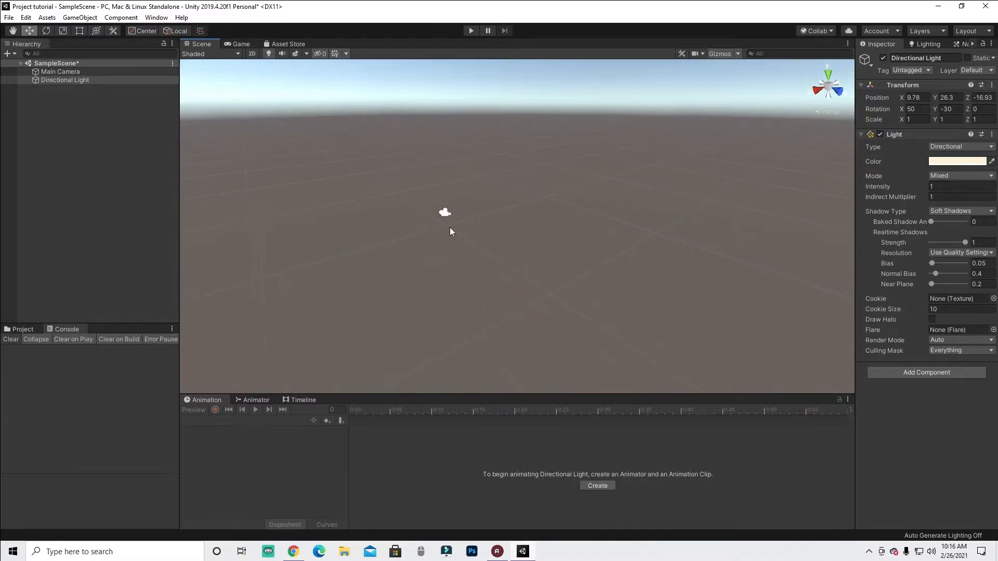
key("alt")
left_click_drag(423, 221, 479, 216, "alt")
key("alt")
left_click_drag(507, 326, 474, 199, "alt")
- Select the main camera, frame it from the hierarchy, and orbit the view to look along it
left_click(458, 166)
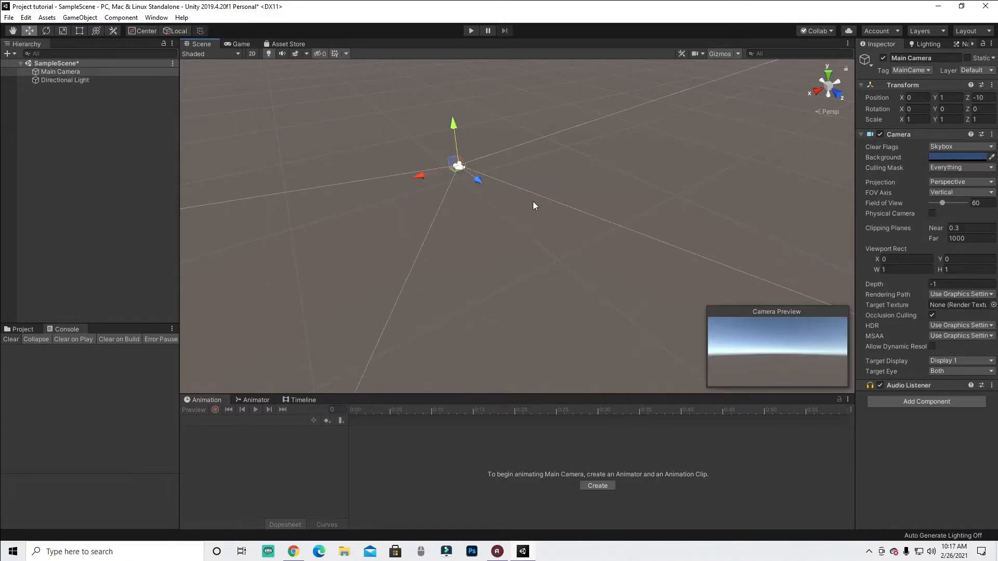
double_click(102, 71)
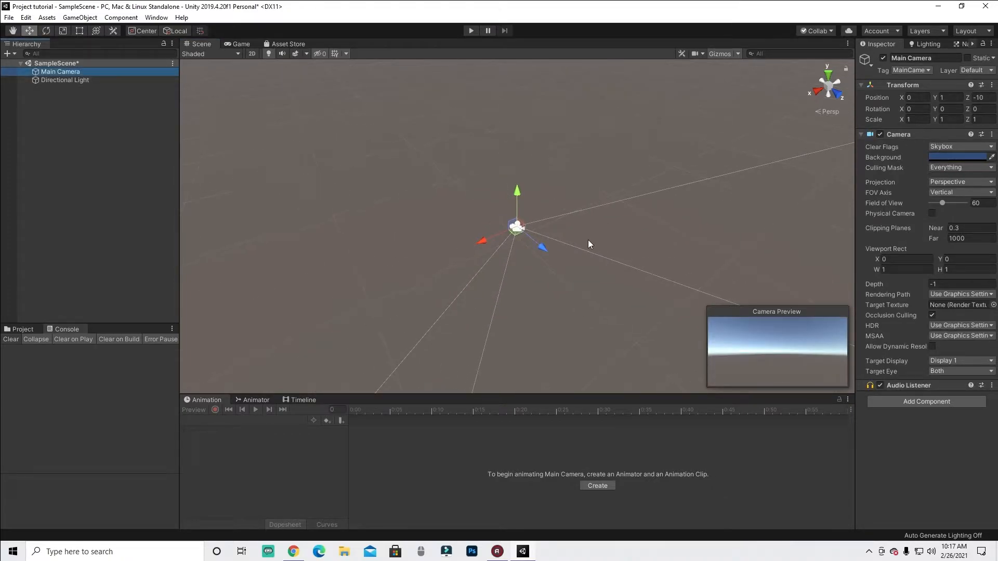
left_click_drag(615, 268, 48, 353, "alt")
left_click_drag(615, 230, 914, 245, "alt")
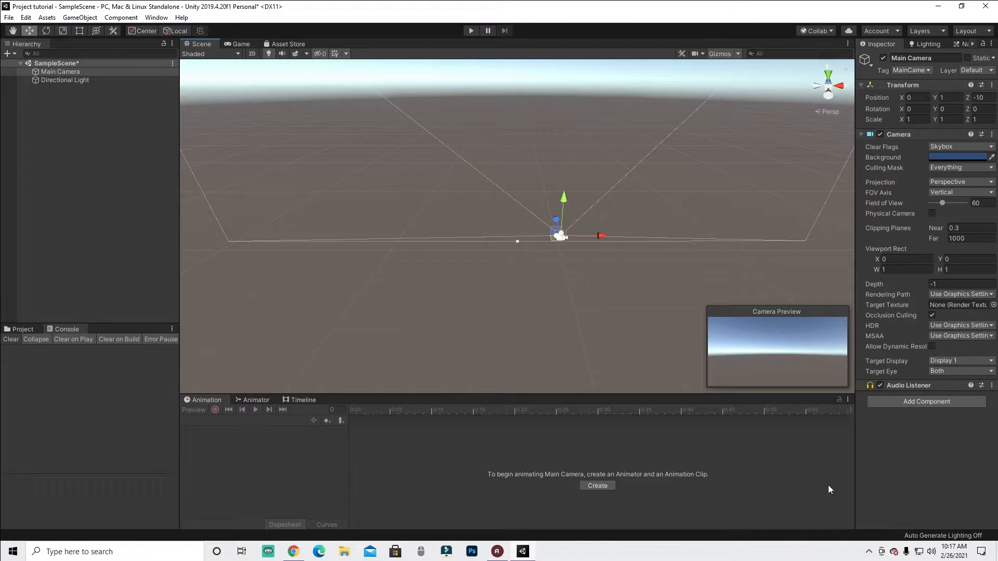
left_click_drag(882, 275, 947, 213)
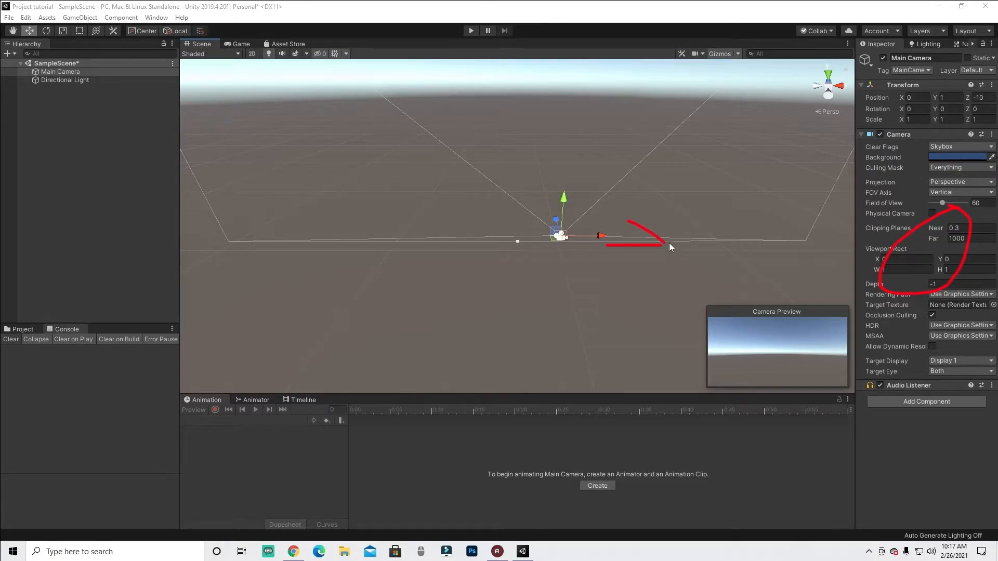
- Orbit and pan the Scene view around the main camera to examine it from different angles
left_click_drag(660, 247, 422, 176, "alt")
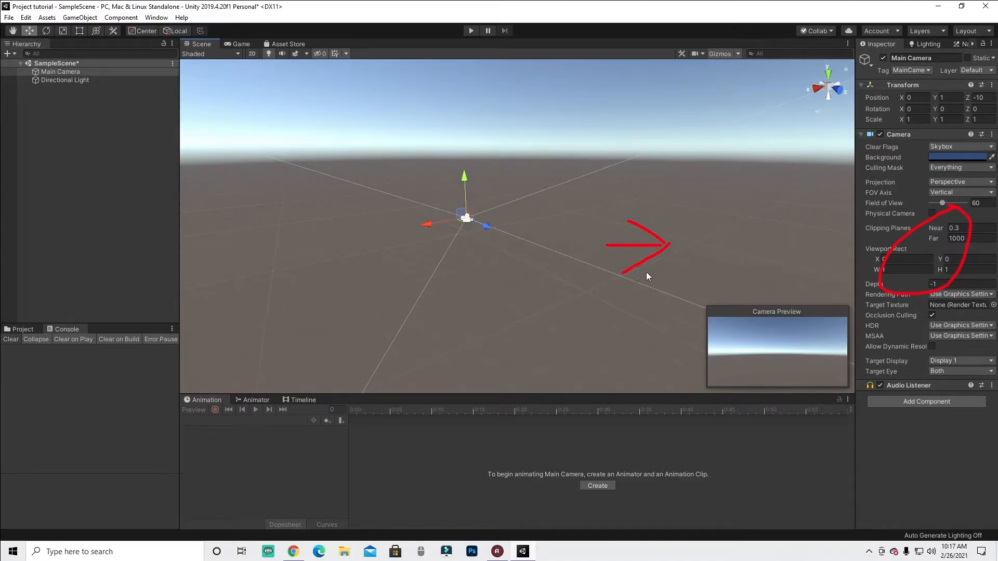
left_click_drag(513, 223, 475, 252, "alt")
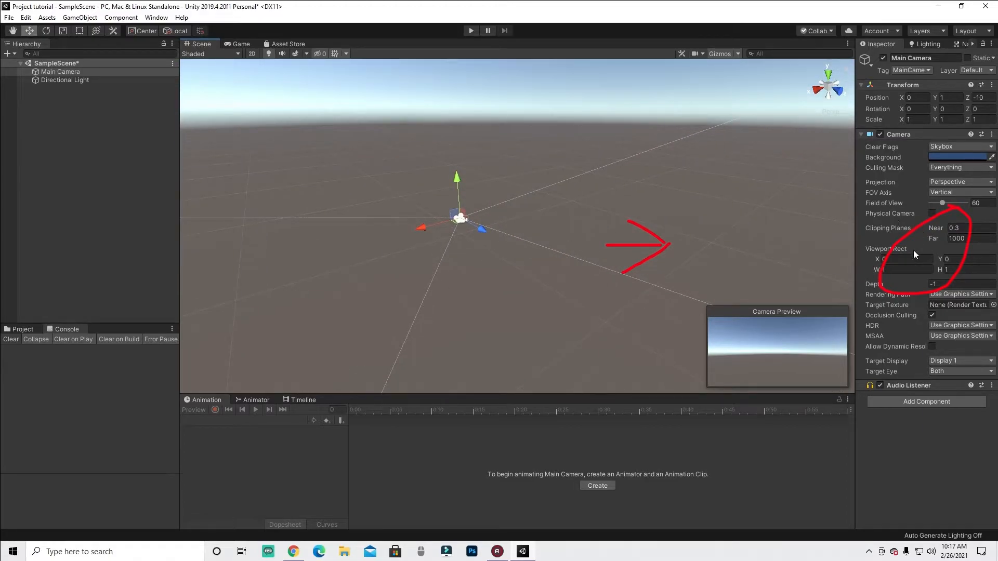
left_click(940, 501)
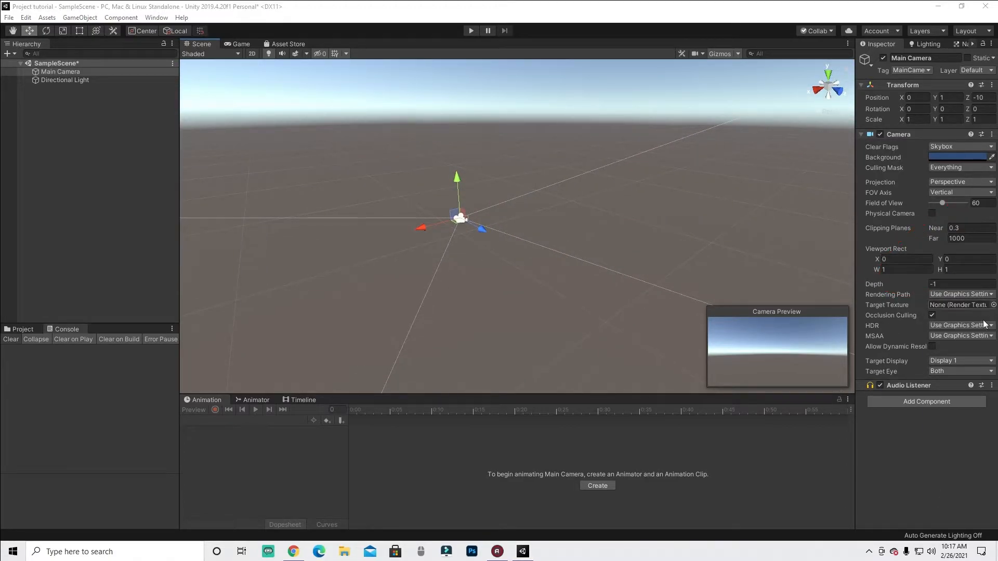
left_click_drag(441, 297, 986, 270, "alt")
left_click_drag(303, 252, 454, 239, "alt")
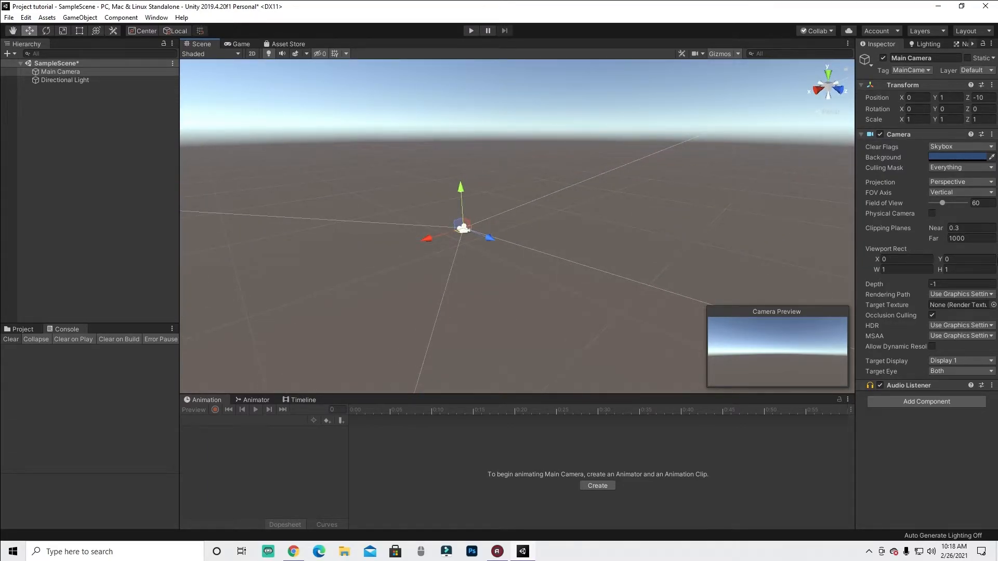
left_click_drag(441, 257, 573, 256, "alt")
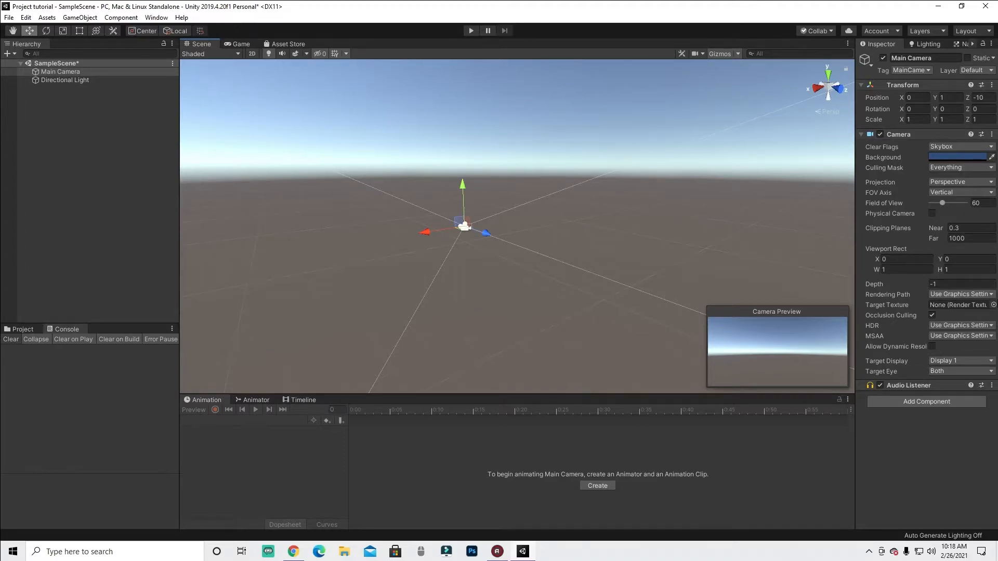
left_click_drag(398, 226, 459, 267, "alt")
left_click(442, 230)
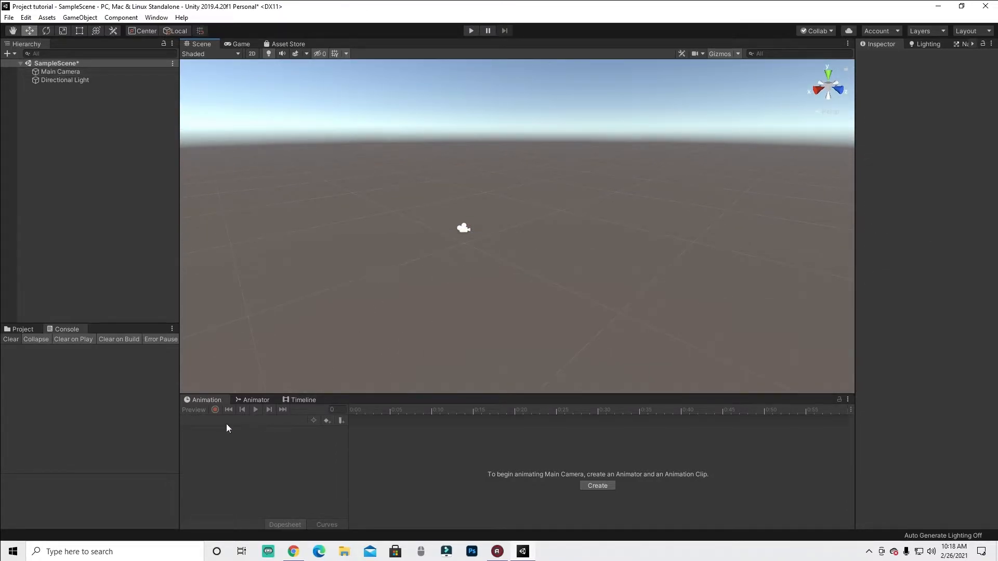
- Open the Animator tab and the Project window in the lower panels
left_click(255, 401)
left_click_drag(485, 213, 528, 215, "alt")
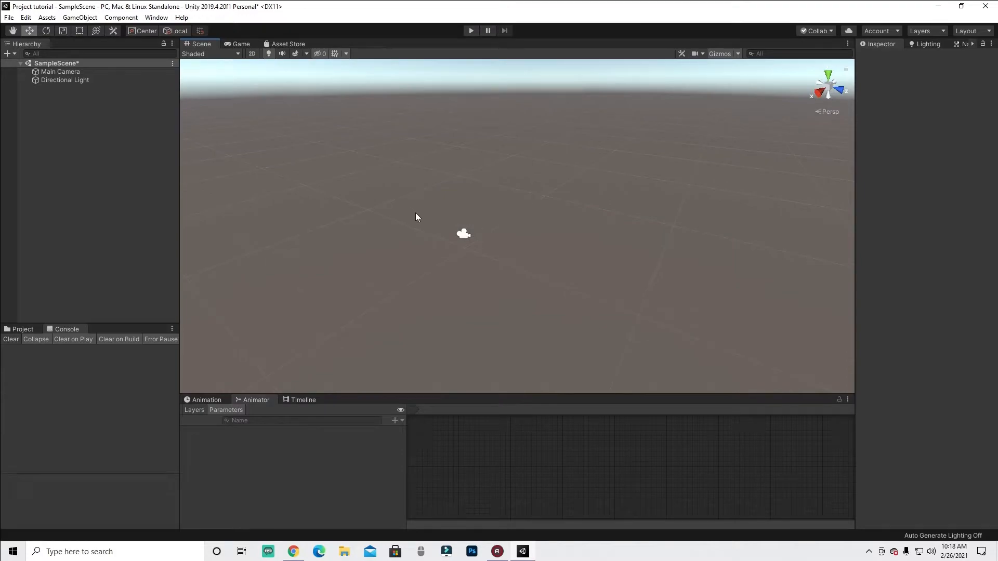
middle_click_drag(451, 241, 428, 214)
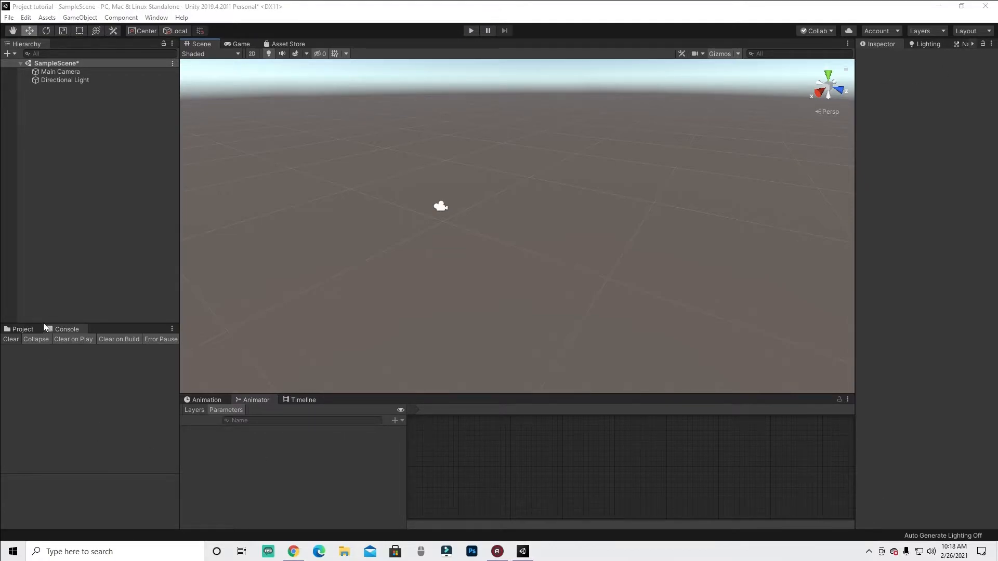
mouse_move(42, 322)
left_mouse_down()
mouse_move(2, 326)
mouse_move(4, 338)
mouse_move(40, 342)
mouse_move(42, 323)
left_mouse_up()
left_click(25, 330)
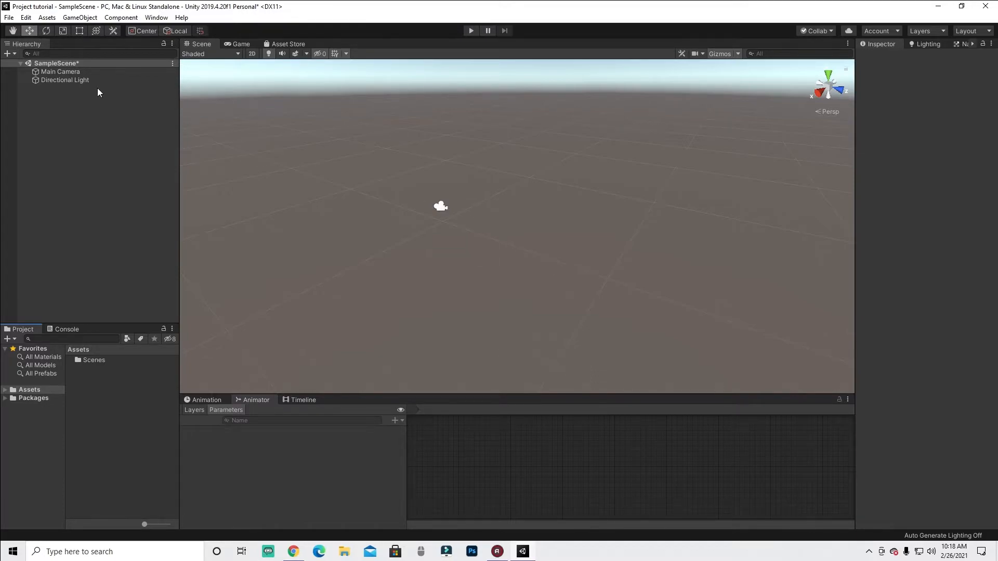
- Turn the main camera into a prefab in the Assets folder
left_click_drag(73, 74, 112, 372)
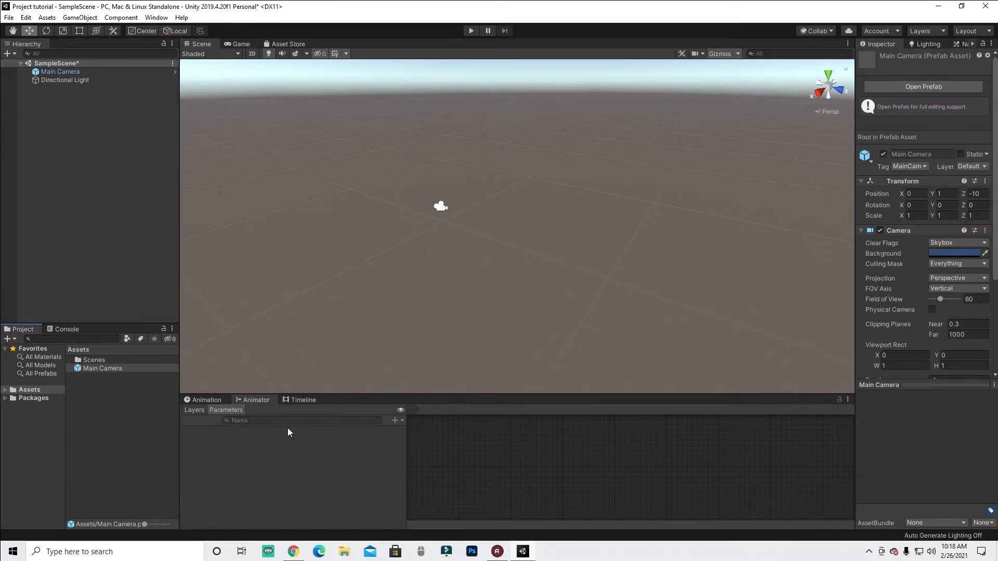
left_click(102, 483)
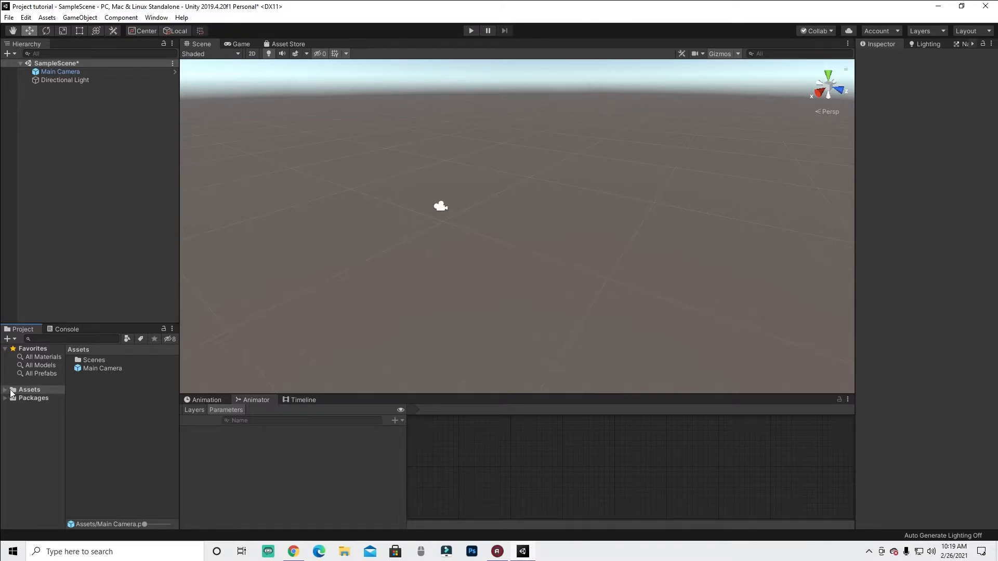
- Place a copy of the Main Camera prefab in the scene and delete it again
left_click_drag(86, 367, 450, 225)
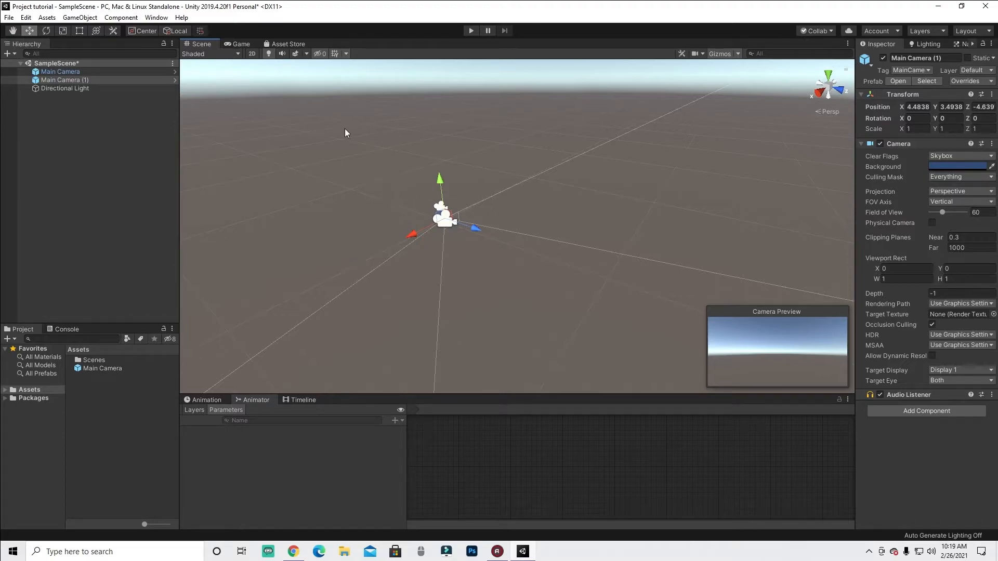
key("Delete")
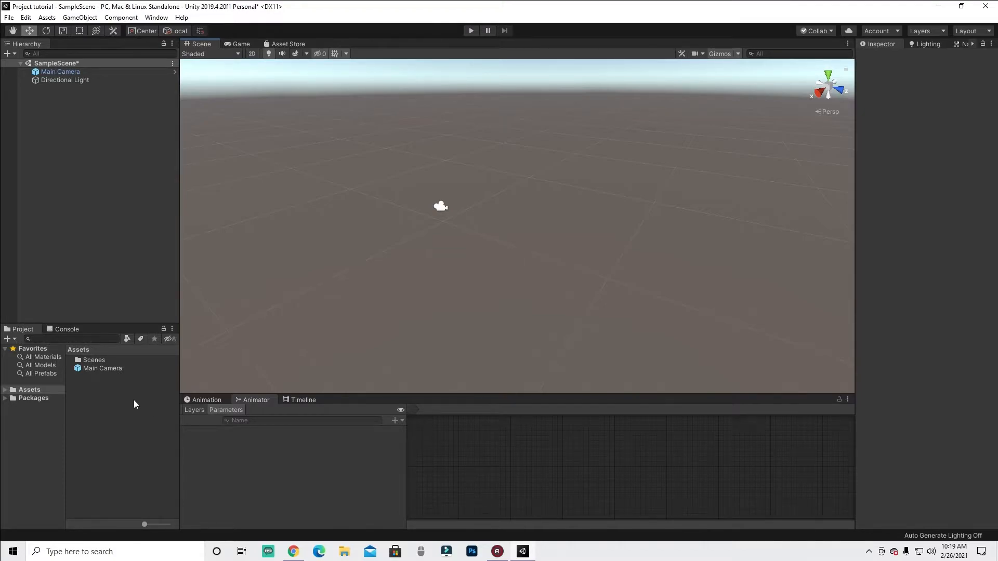
- Create a 3D cube from the hierarchy's context menu
right_click(82, 117)
left_click(33, 191)
mouse_move(614, 254)
middle_mouse_down()
mouse_move(575, 256)
mouse_move(625, 251)
middle_mouse_up()
right_click_drag(310, 203, 352, 218)
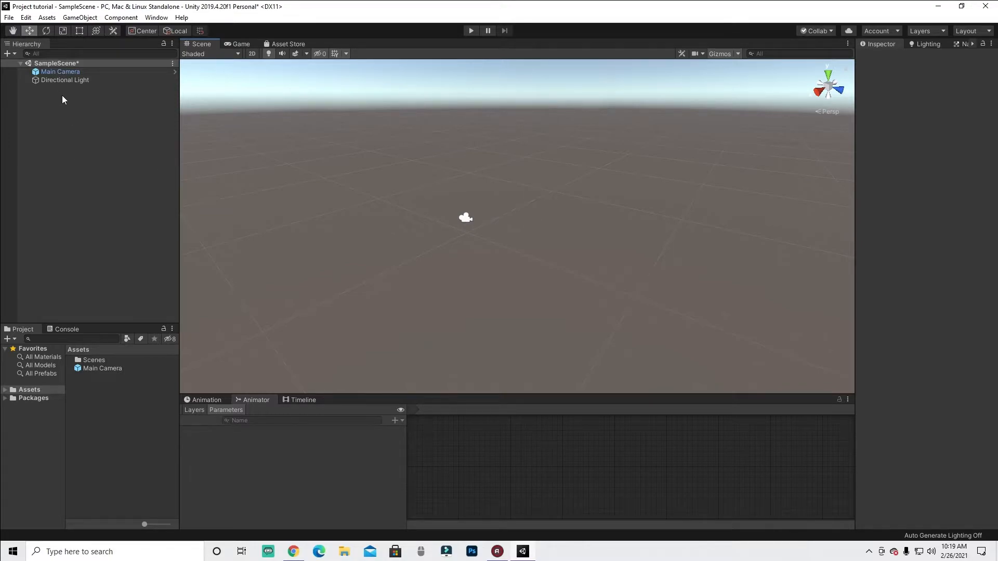
right_click(49, 102)
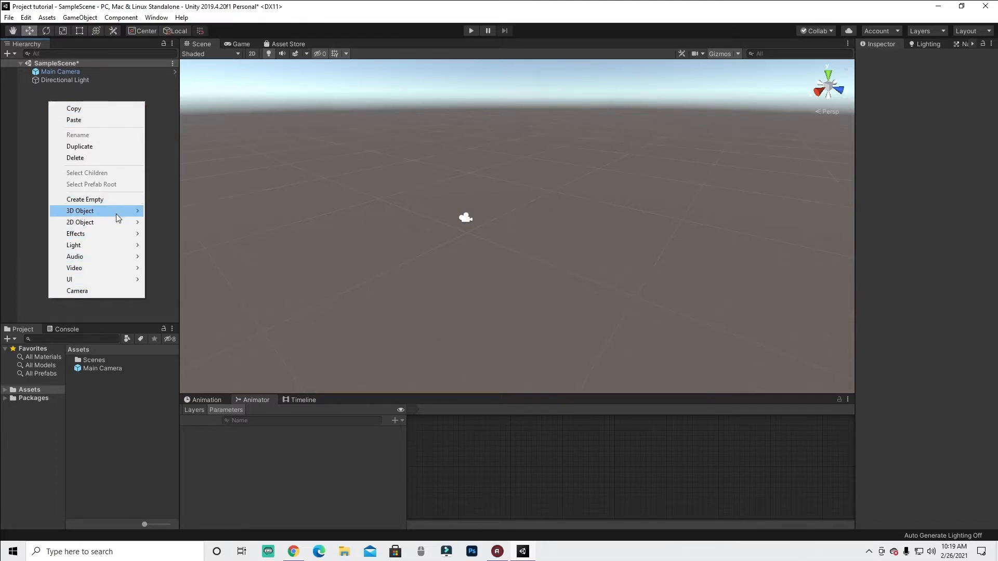
mouse_move(113, 227)
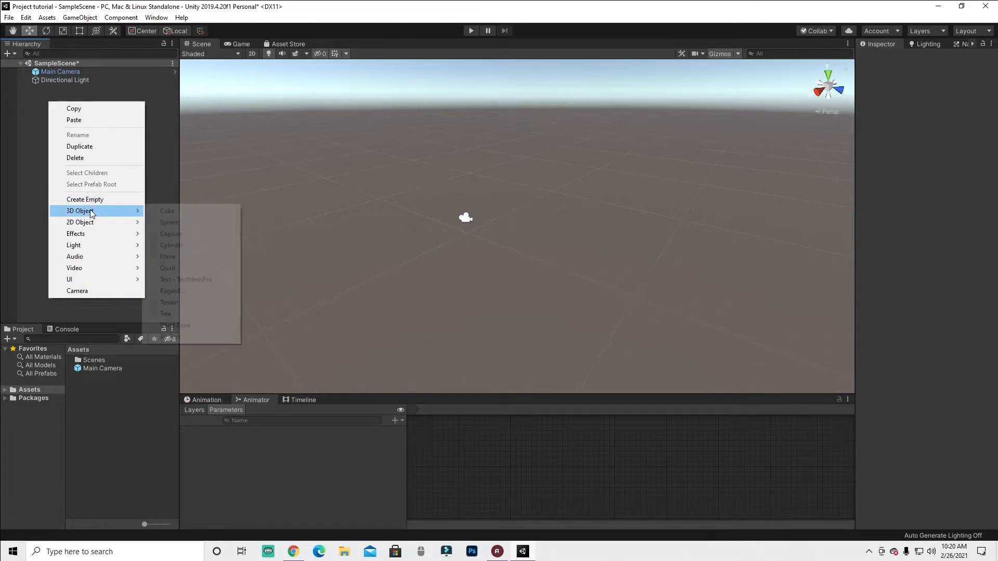
left_click(183, 211)
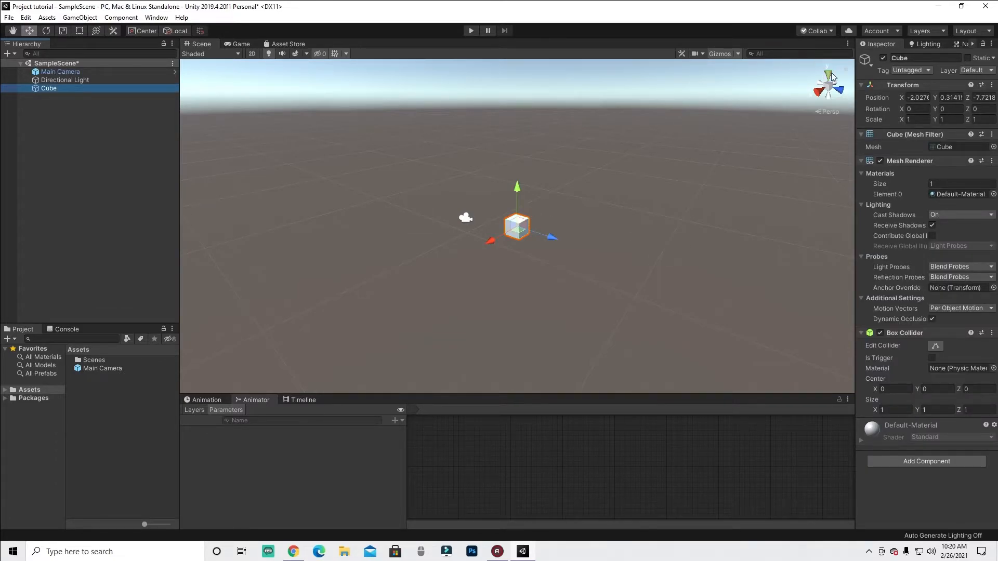
- Select the cube and set its position to X 0, Y 0, Z 0
left_click(465, 219)
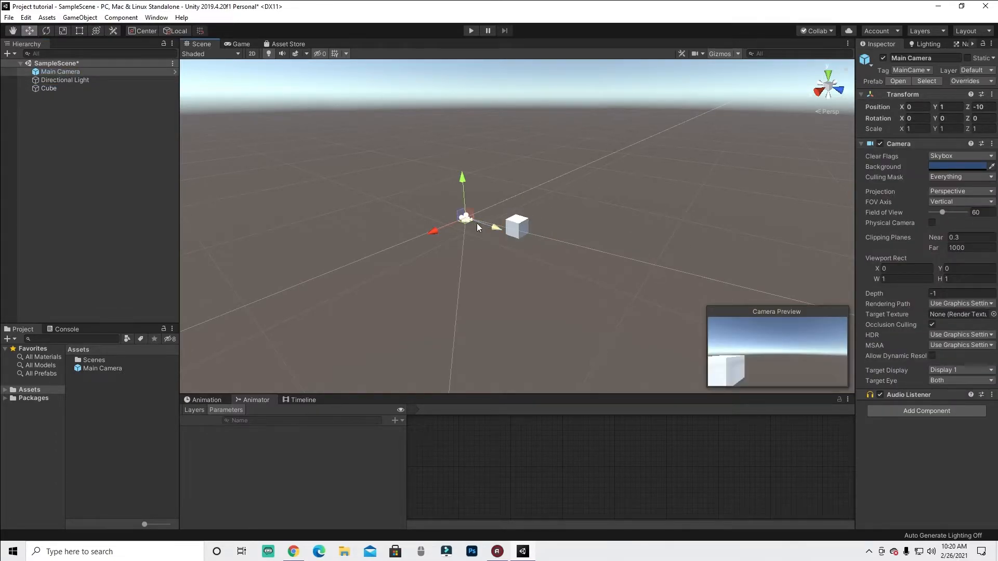
left_click(526, 225)
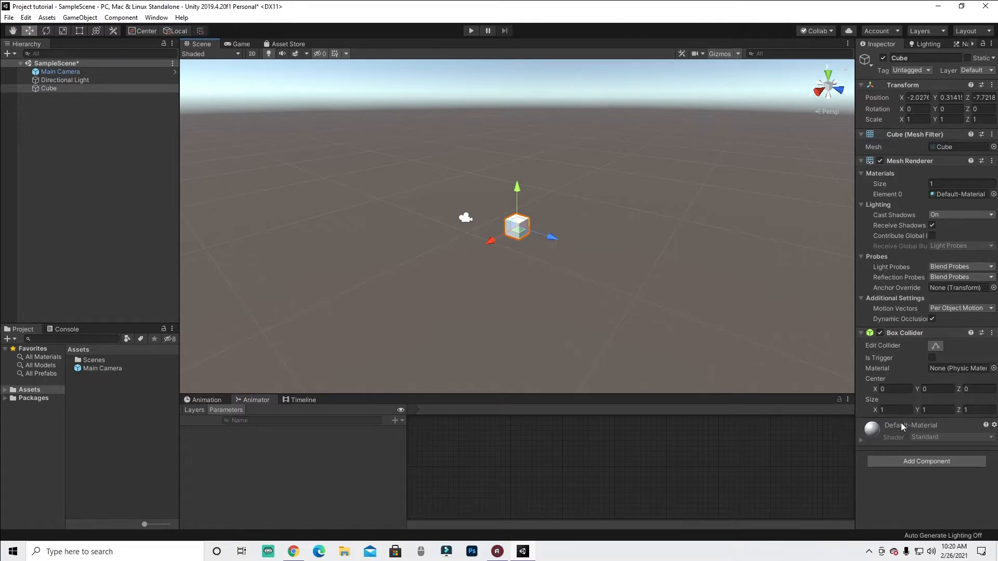
mouse_move(888, 92)
left_mouse_down()
mouse_move(904, 106)
mouse_move(990, 104)
mouse_move(996, 92)
mouse_move(883, 81)
left_mouse_up()
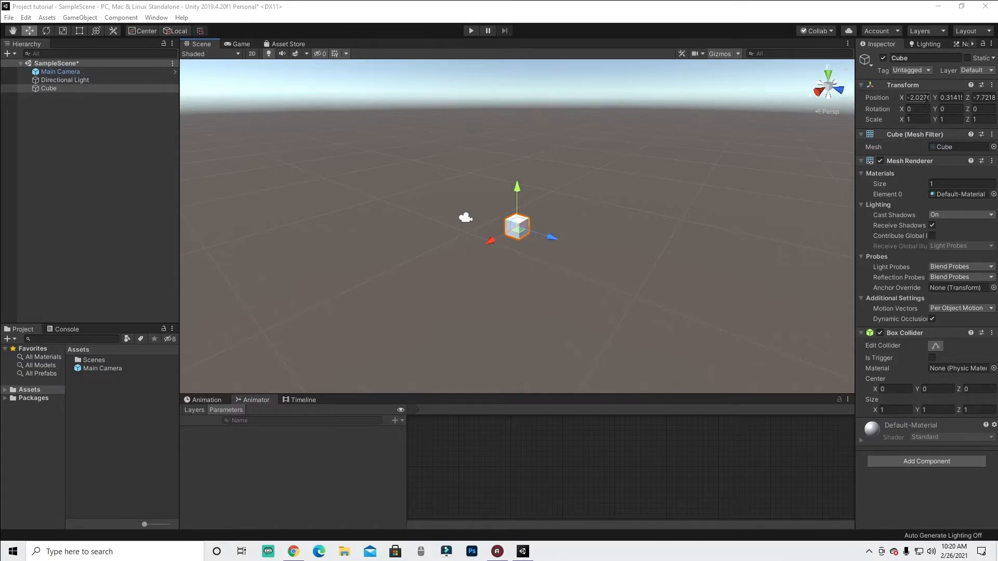
left_click(927, 98)
type("0")
left_click(951, 98)
type("0")
left_click(979, 98)
type("0")
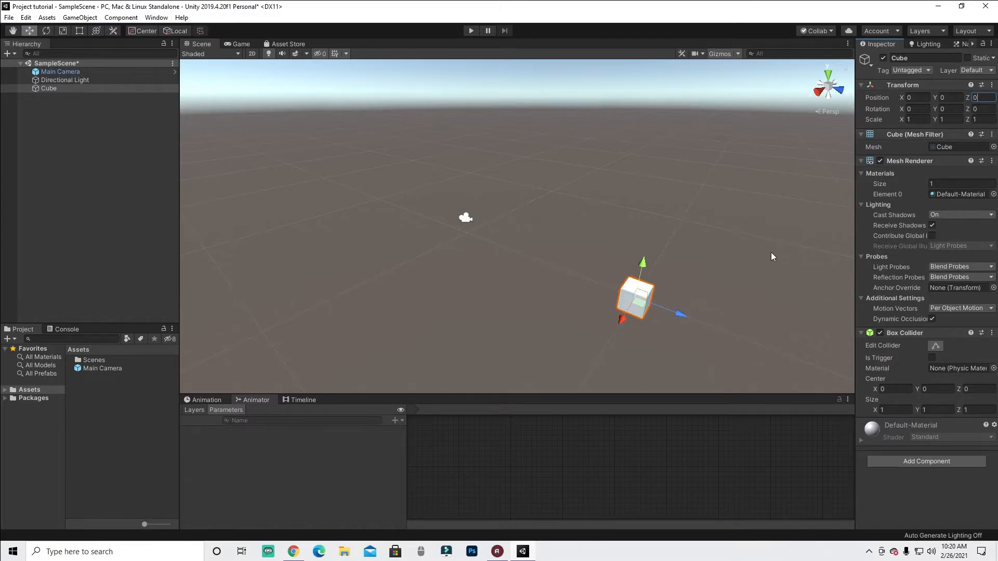
- Set the cube's position to X 1.3, Y 5, Z -7 and reset its Transform
left_click(914, 97)
type("1")
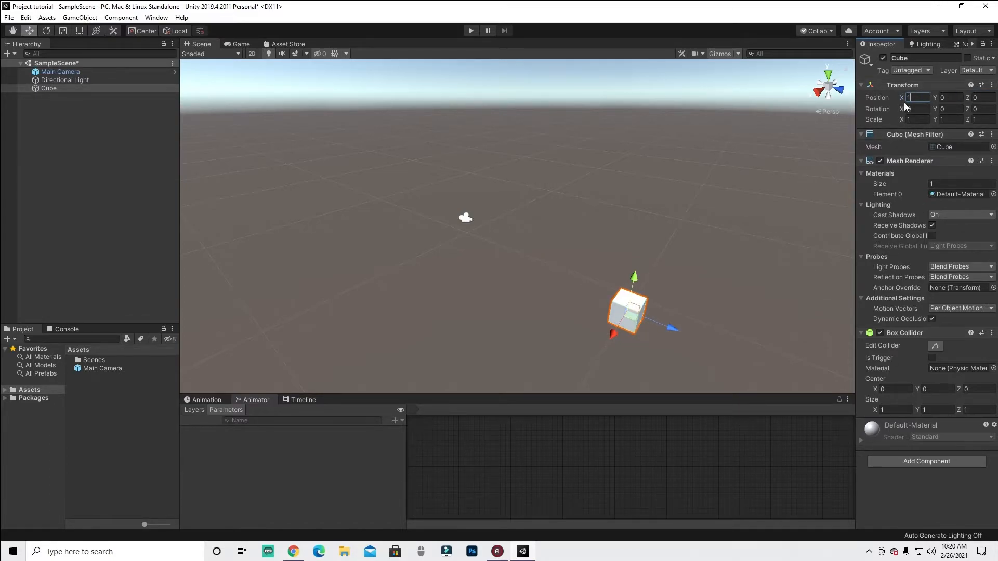
type(".3")
left_click(944, 98)
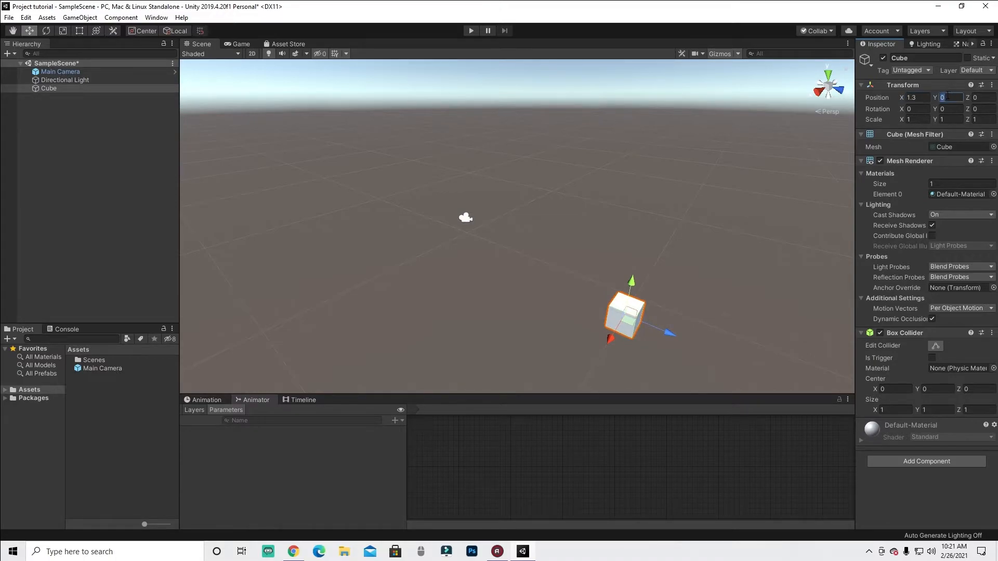
type("5")
left_click(976, 97)
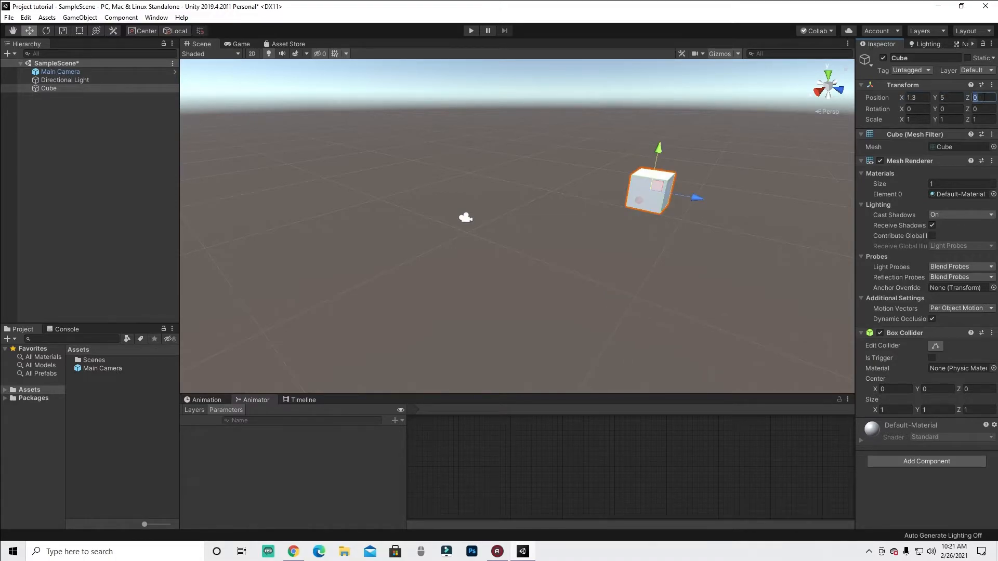
type("-7")
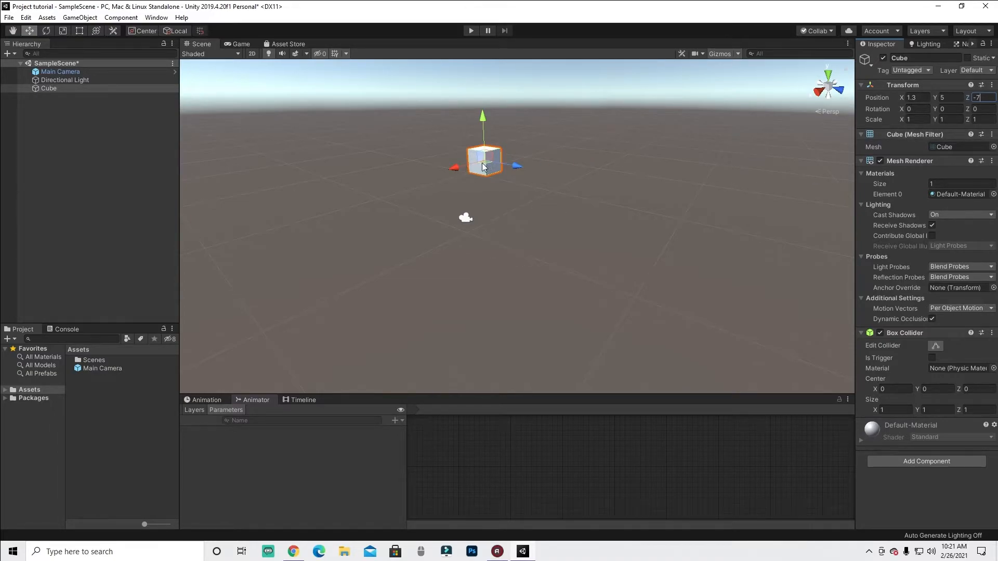
right_click(906, 85)
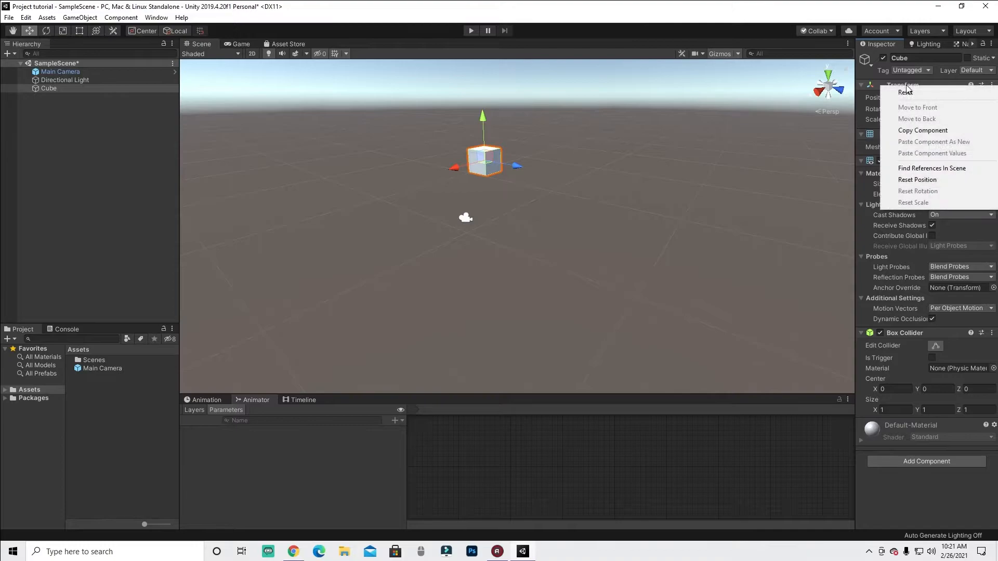
left_click(909, 95)
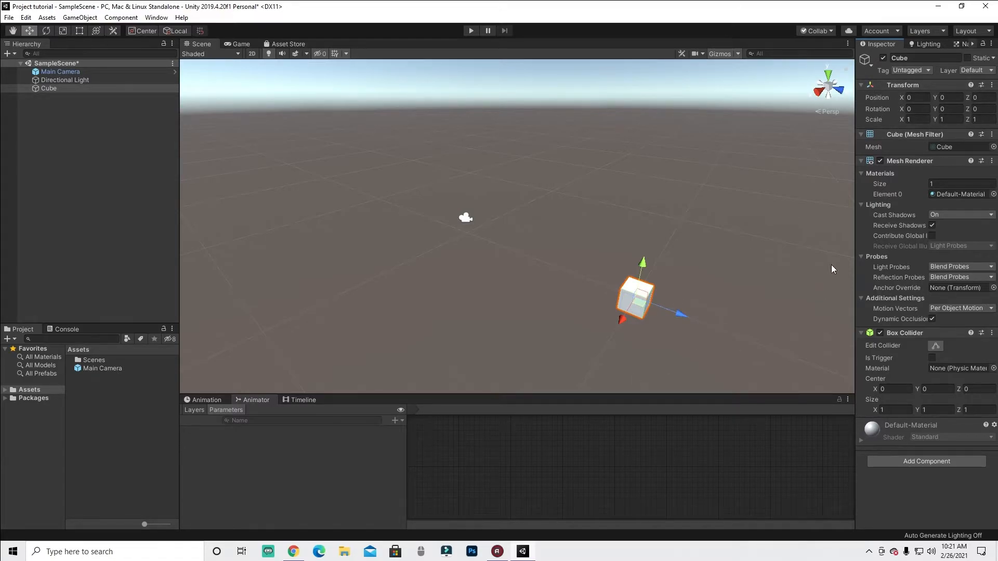
- Move the cube slightly along its Z axis with the move gizmo in the Scene view
middle_click_drag(660, 301, 484, 252)
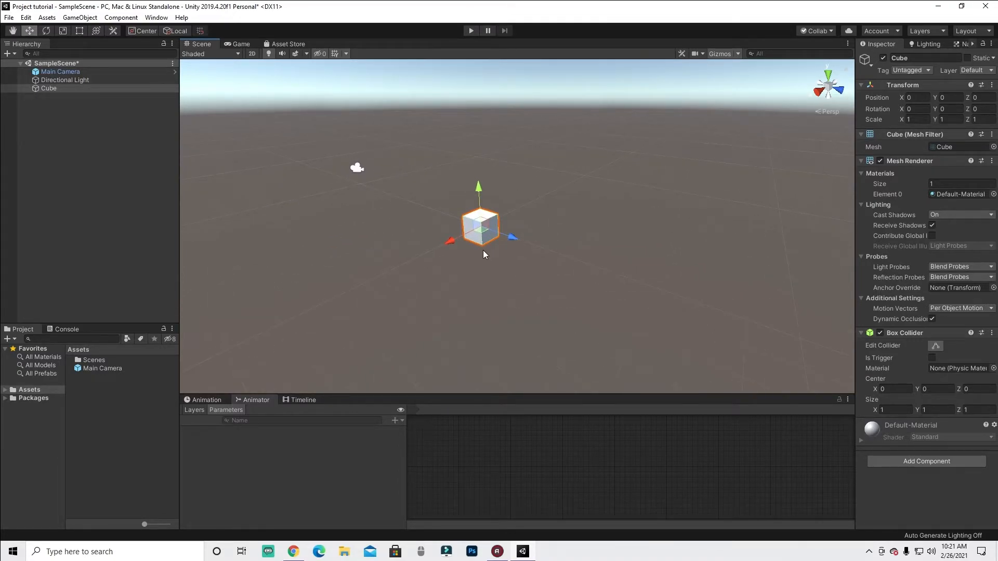
scroll(470, 227, "up", 5)
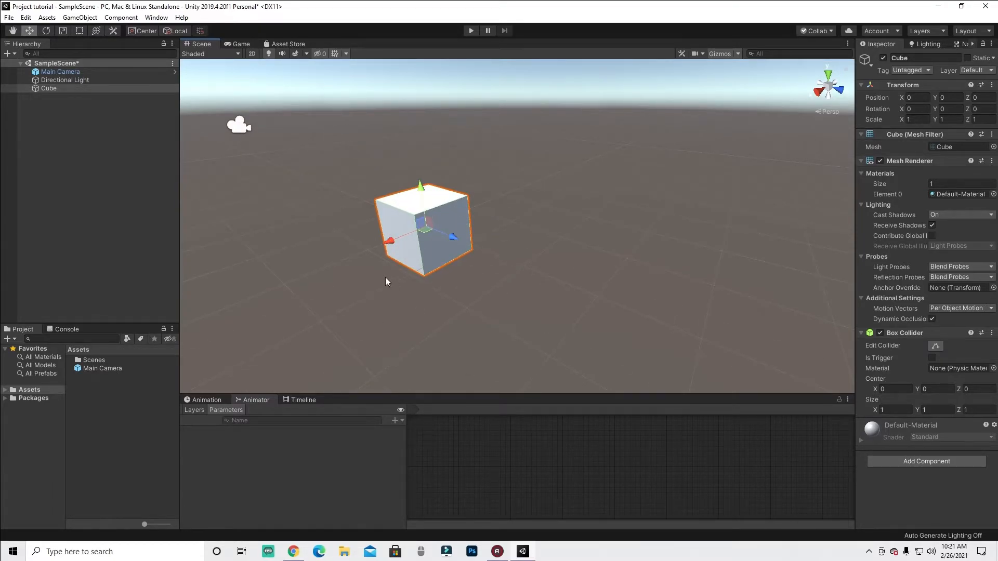
middle_click_drag(389, 191, 439, 203)
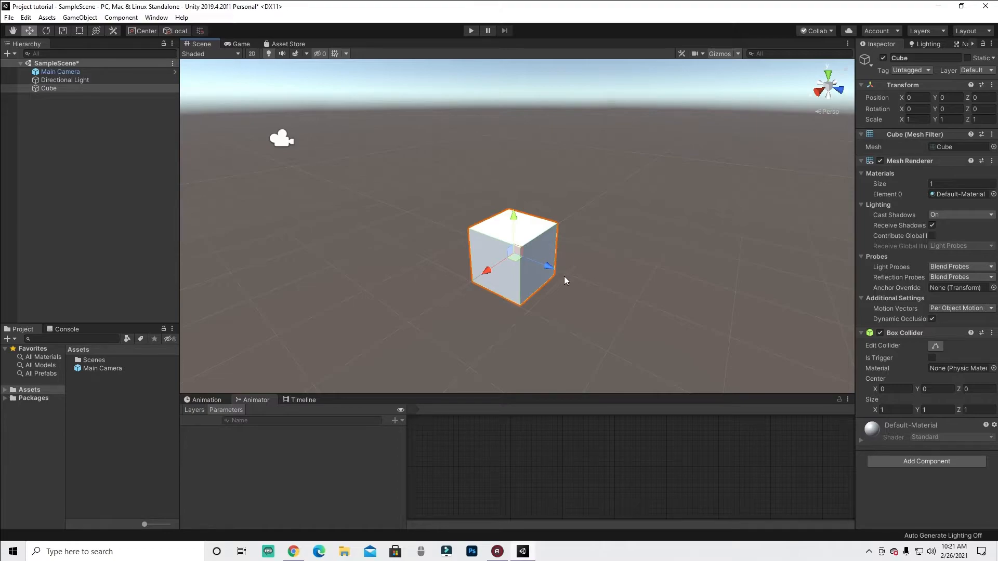
left_click(278, 141)
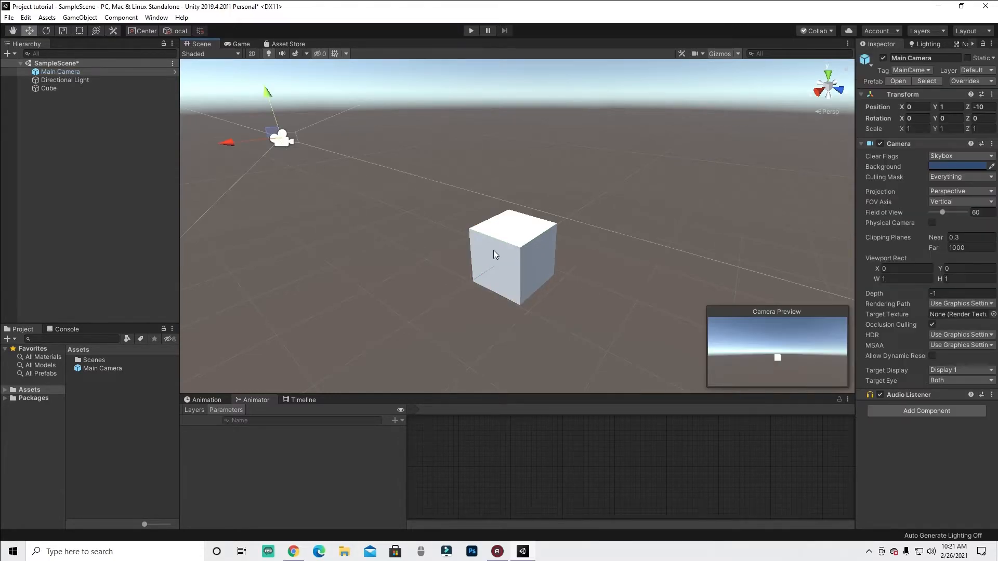
left_click(523, 267)
left_click_drag(542, 266, 541, 239)
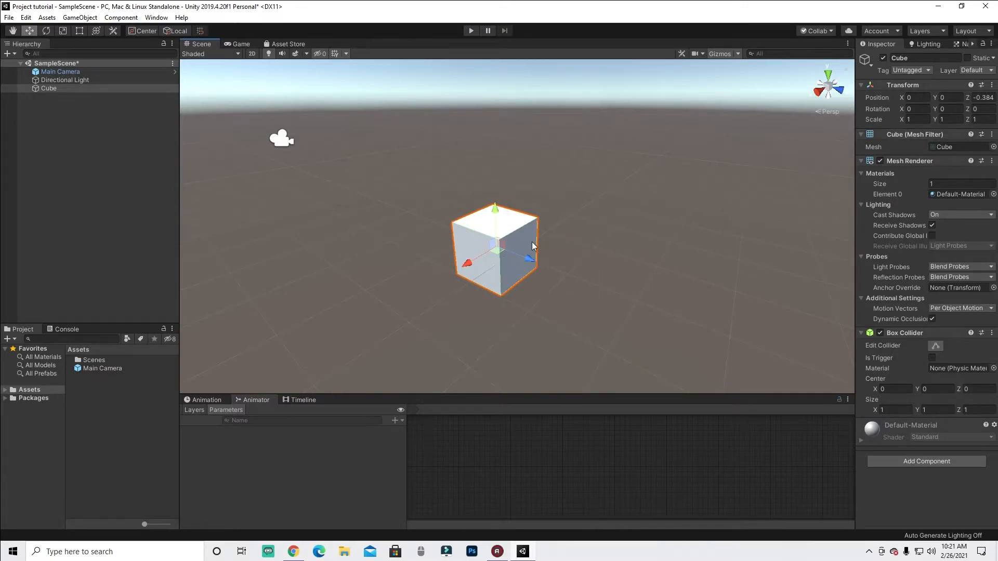
- Switch to the Rotate tool and rotate the cube freely in the Scene view
key("e")
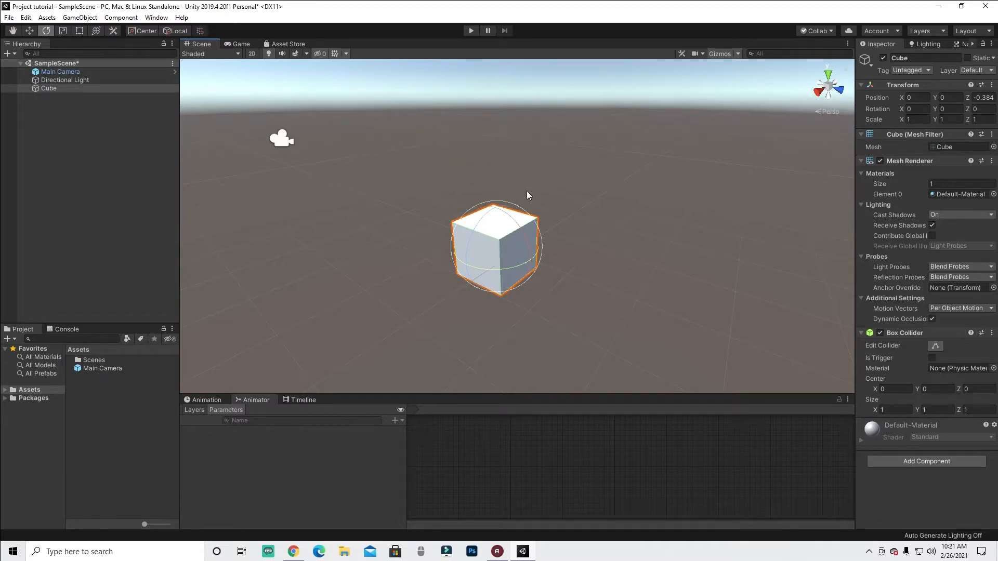
left_click_drag(516, 220, 603, 255)
left_click_drag(466, 230, 447, 206)
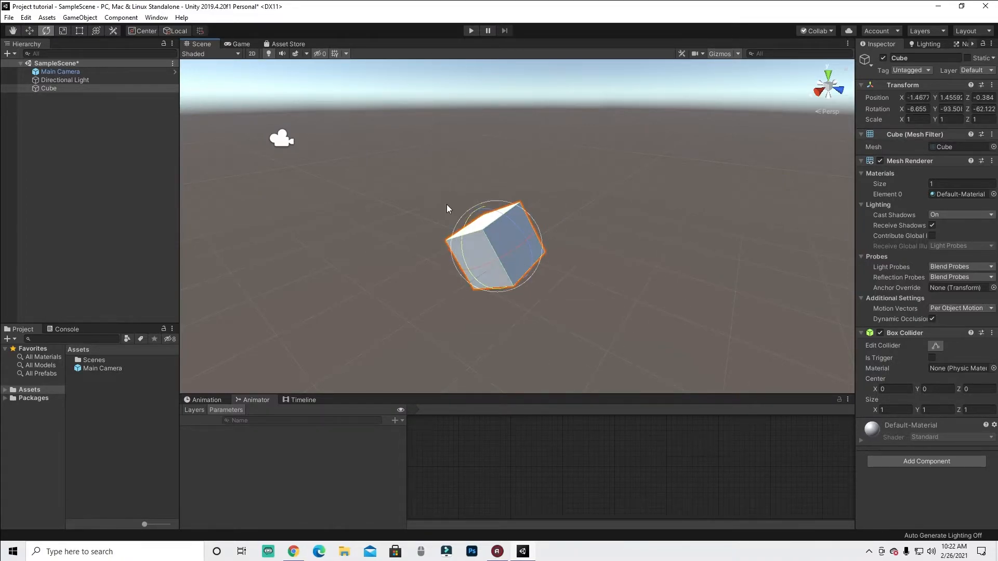
left_click_drag(509, 216, 720, 314)
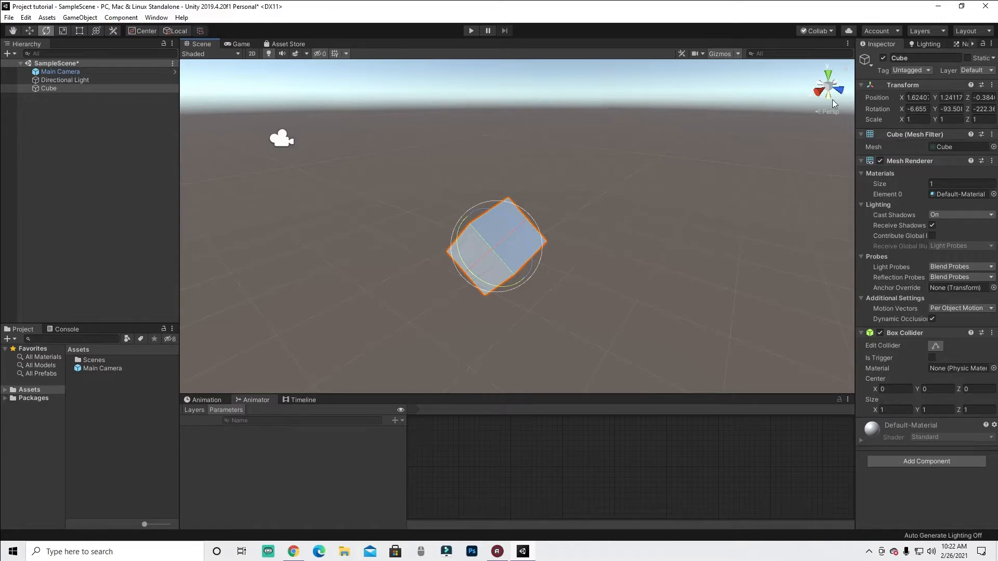
- Reset the cube's Transform
right_click(915, 88)
left_click(912, 92)
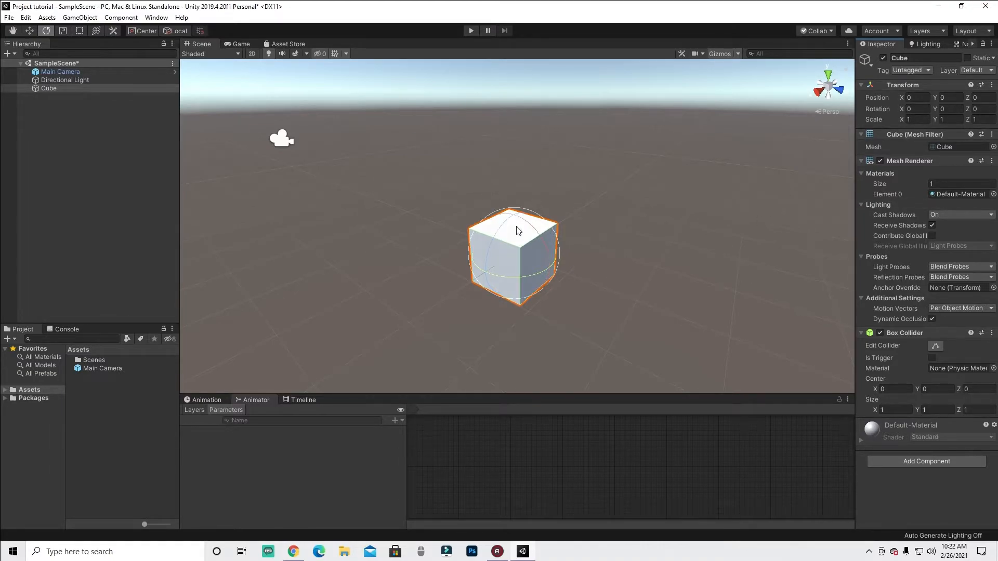
- Rotate the cube freely and set its X position to 10, then undo these changes
left_click_drag(508, 223, 661, 308)
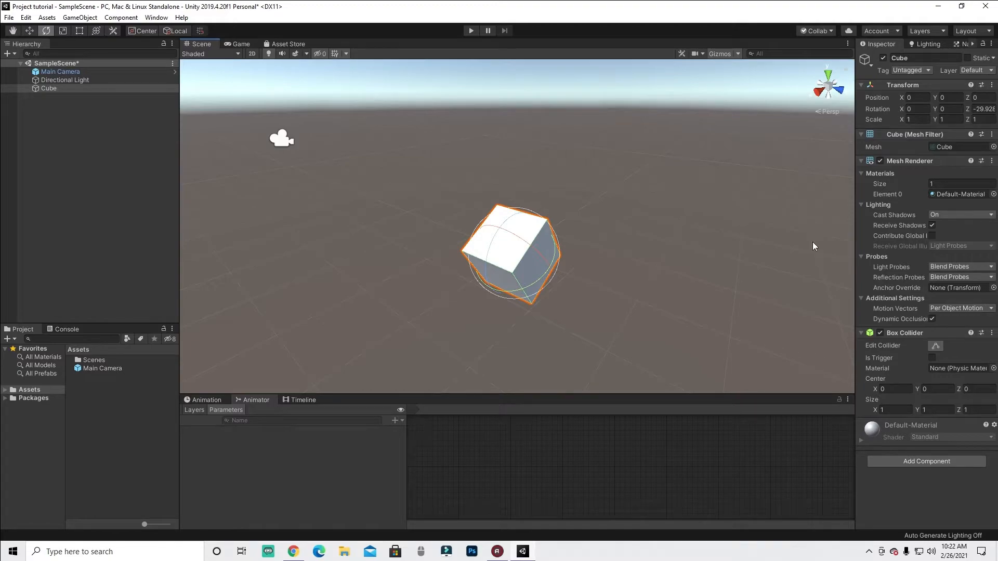
left_click(920, 98)
type("10")
scroll(625, 186, "down", 4)
middle_click_drag(497, 277, 513, 252)
scroll(525, 261, "up", 3)
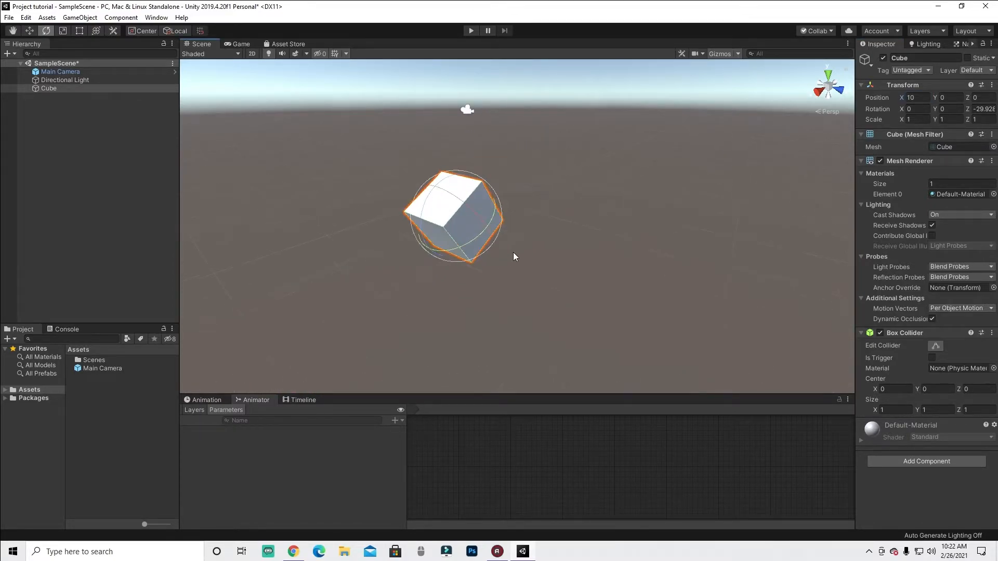
left_click(982, 108)
left_click(992, 118)
key("ctrl+z")
key("ctrl+z")
key("ctrl+z")
- Rotate the cube about its Z axis with the rotate gizmo and undo the rotation
middle_click_drag(678, 146, 569, 252)
scroll(625, 257, "up", 4)
middle_click_drag(585, 183, 571, 126)
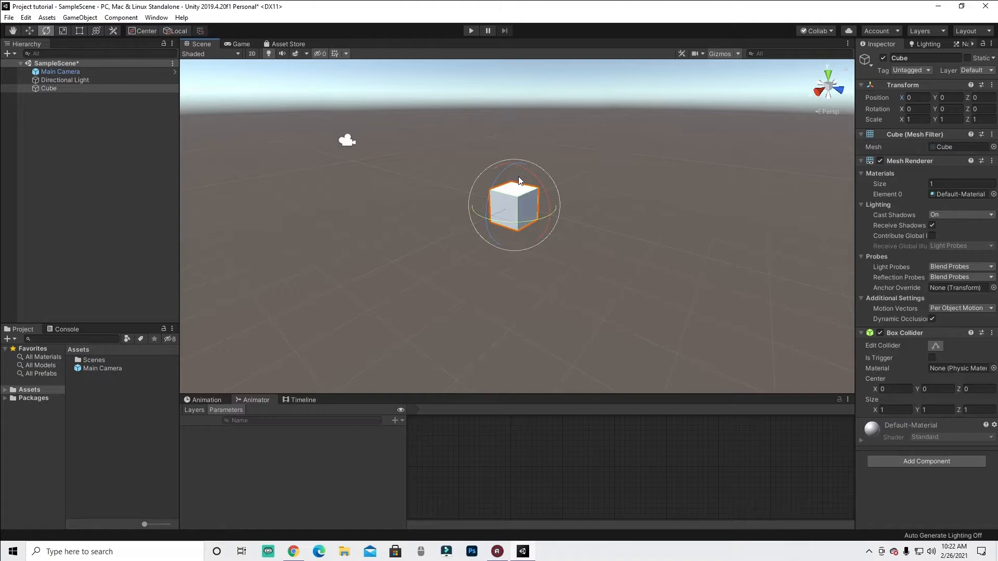
left_click_drag(517, 178, 735, 240)
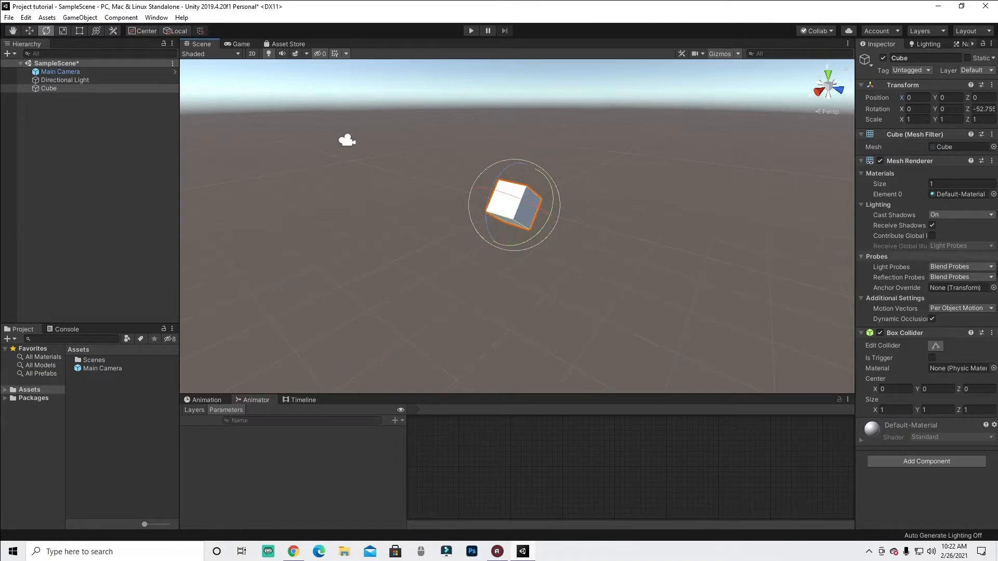
key("ctrl+z")
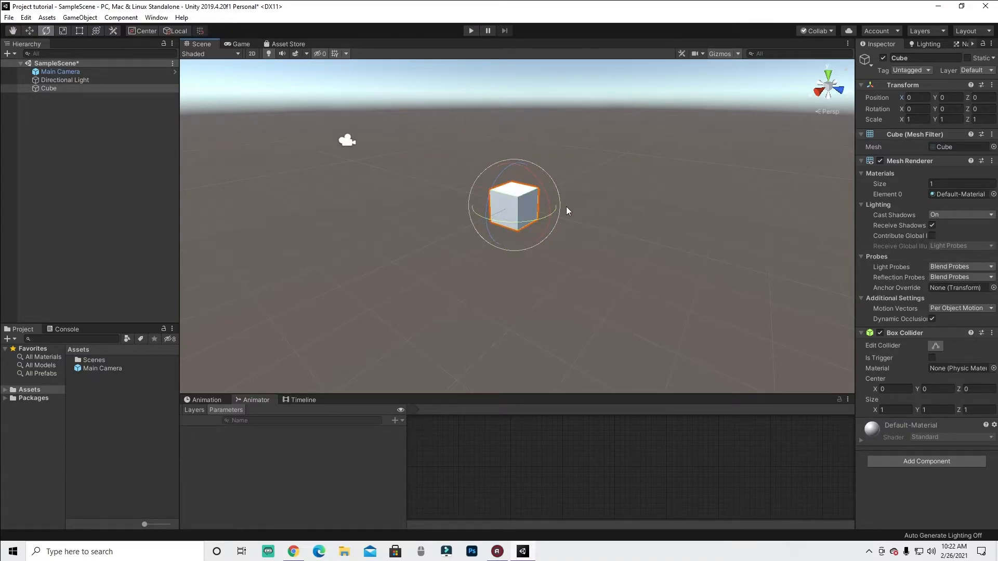
- Set the cube's X position to 5, frame it, then rotate it about its X axis and undo that rotation
middle_click_drag(605, 206, 495, 247)
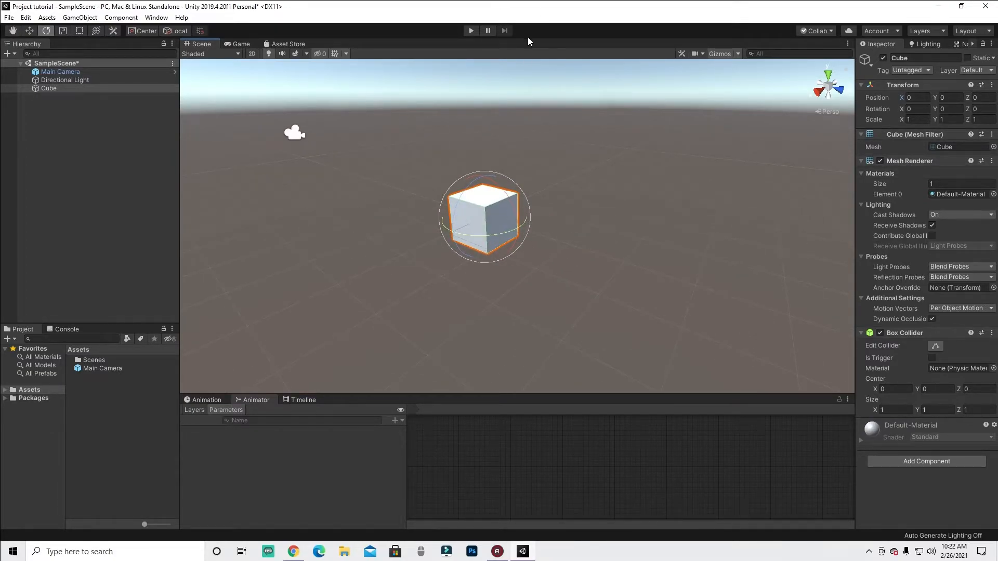
left_click(926, 98)
type("5")
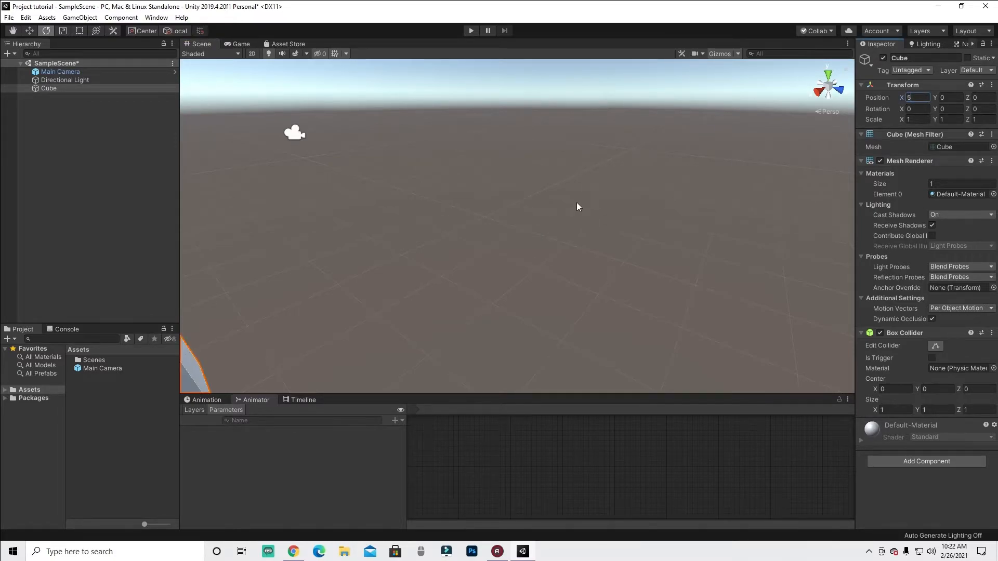
key("Return")
key("f")
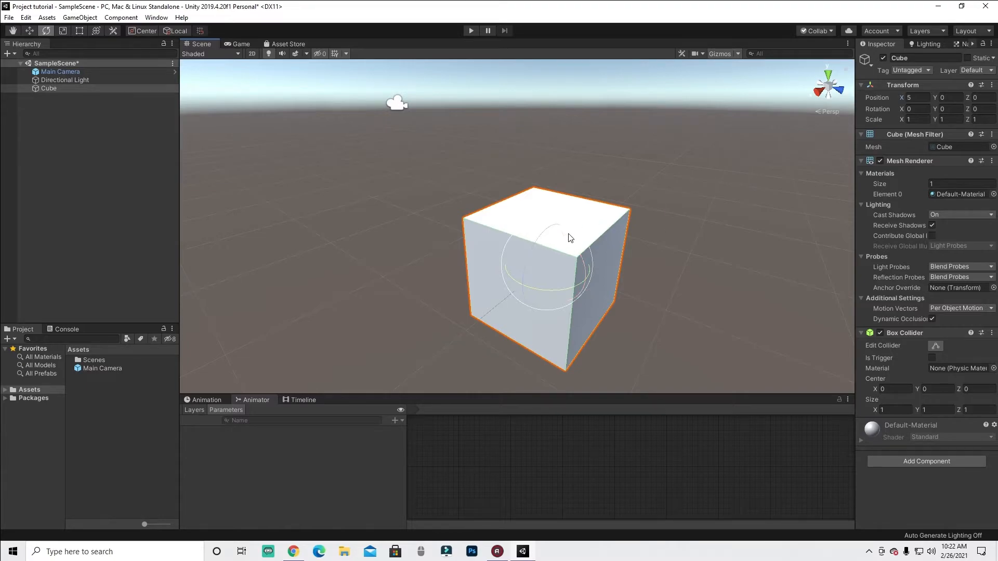
left_click_drag(561, 238, 632, 278)
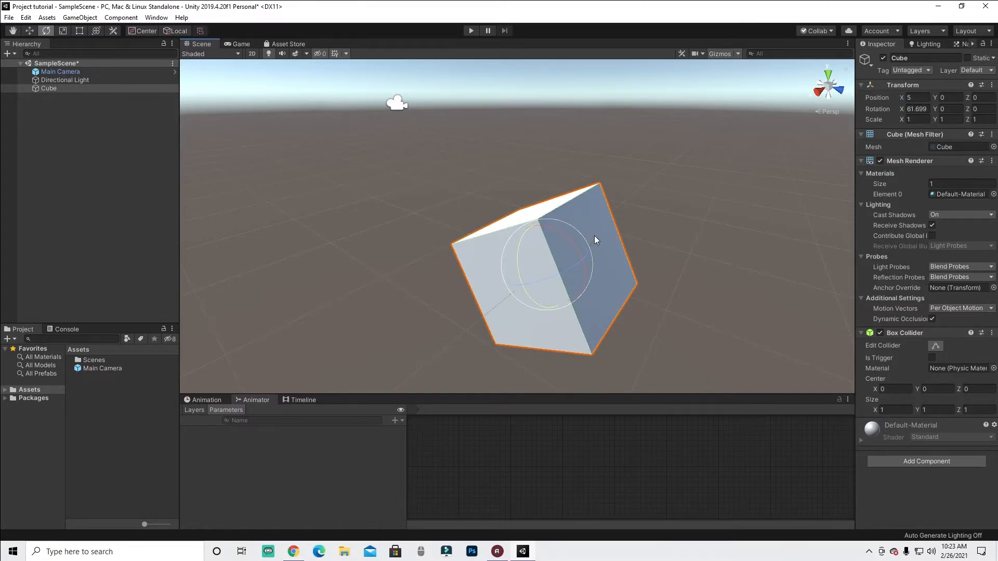
key("ctrl+z")
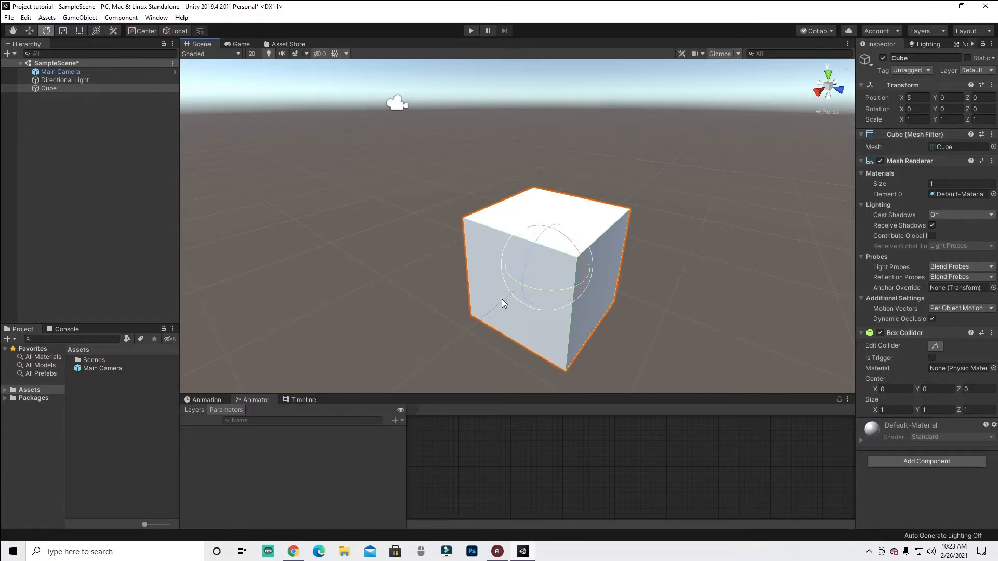
- Set the cube's X position back to 0
left_click(919, 94)
left_click(916, 96)
type("0")
middle_click_drag(668, 173, 482, 229)
middle_click_drag(527, 194, 623, 167)
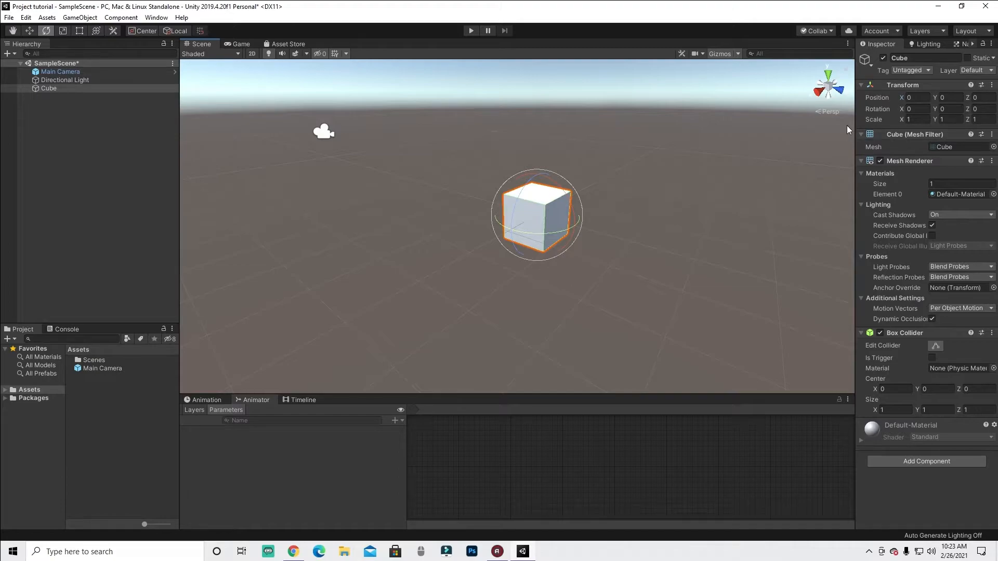
- Switch to the Move tool, drag the cube along its Z axis, and set its Z position to 0
key("w")
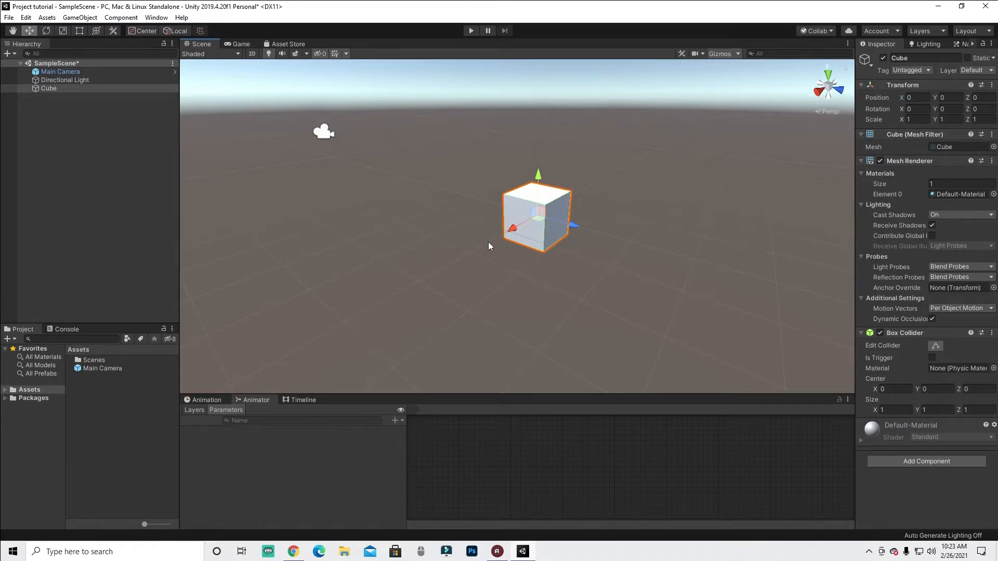
left_click_drag(507, 229, 523, 252)
mouse_move(502, 229)
left_mouse_down()
mouse_move(460, 260)
mouse_move(512, 238)
left_mouse_up()
left_click_drag(513, 231, 614, 257)
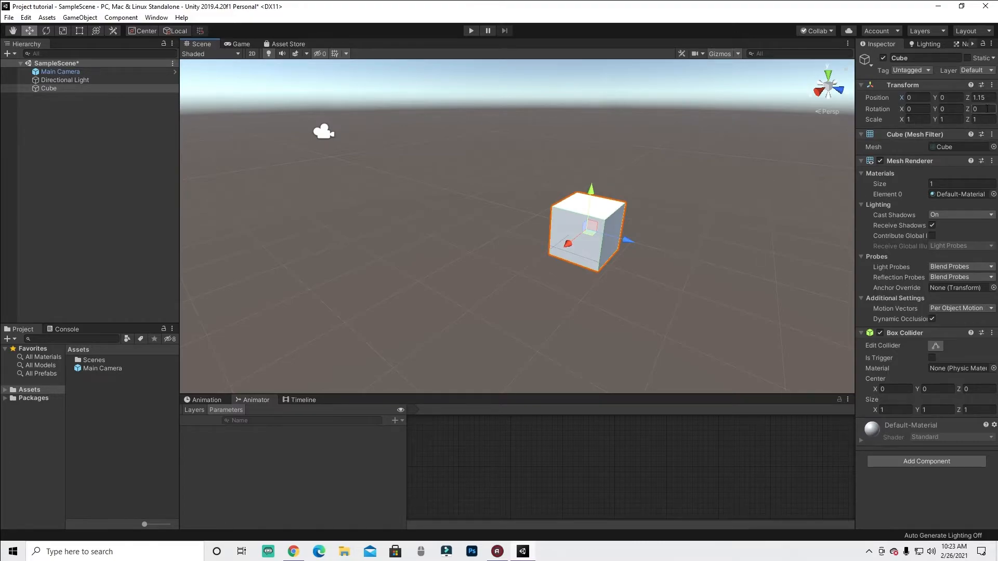
left_click_drag(628, 240, 545, 280)
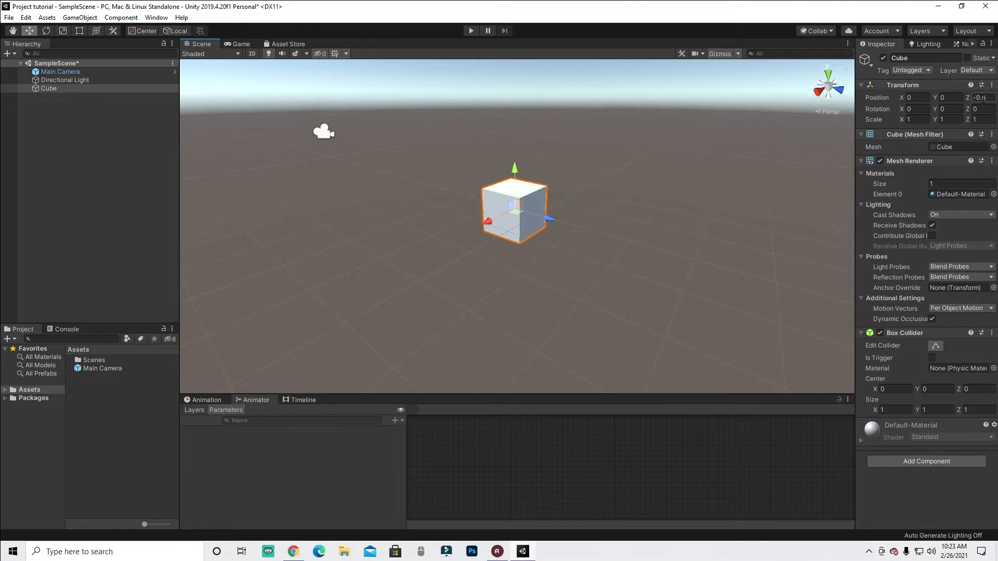
type("0")
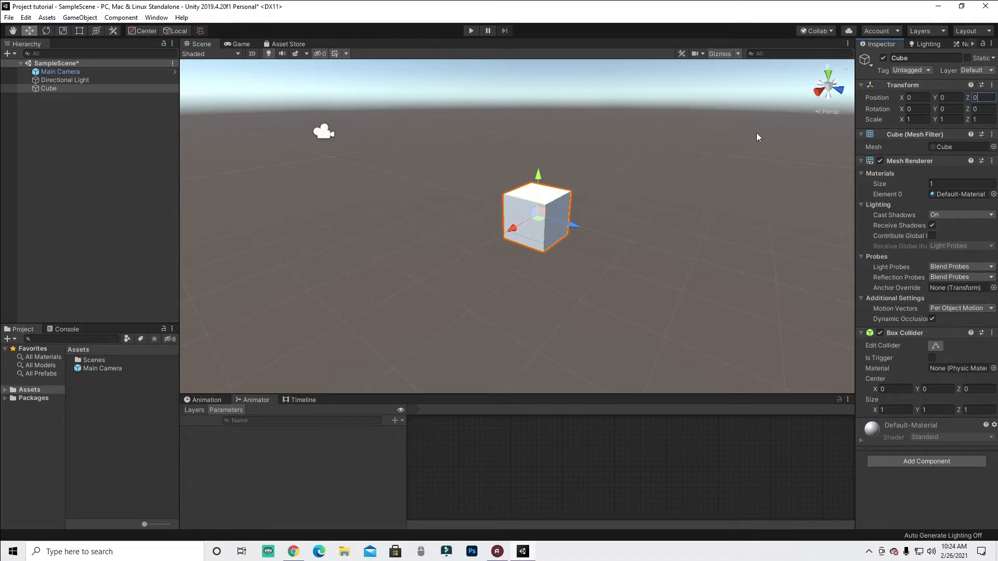
middle_click_drag(647, 282, 389, 400)
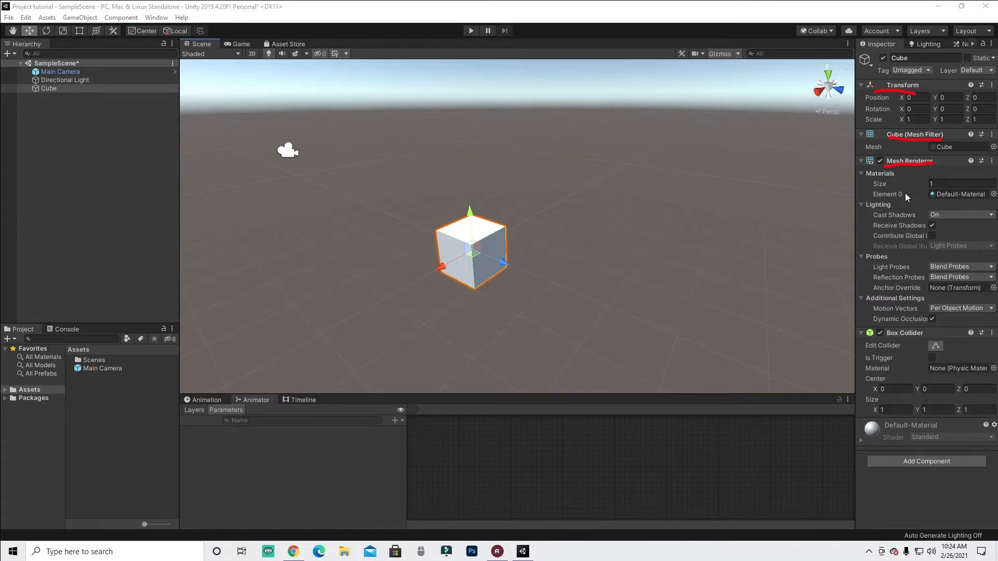
left_click_drag(875, 208, 886, 207)
left_click(934, 484)
left_click_drag(887, 338, 923, 332)
left_click_drag(290, 139, 262, 133)
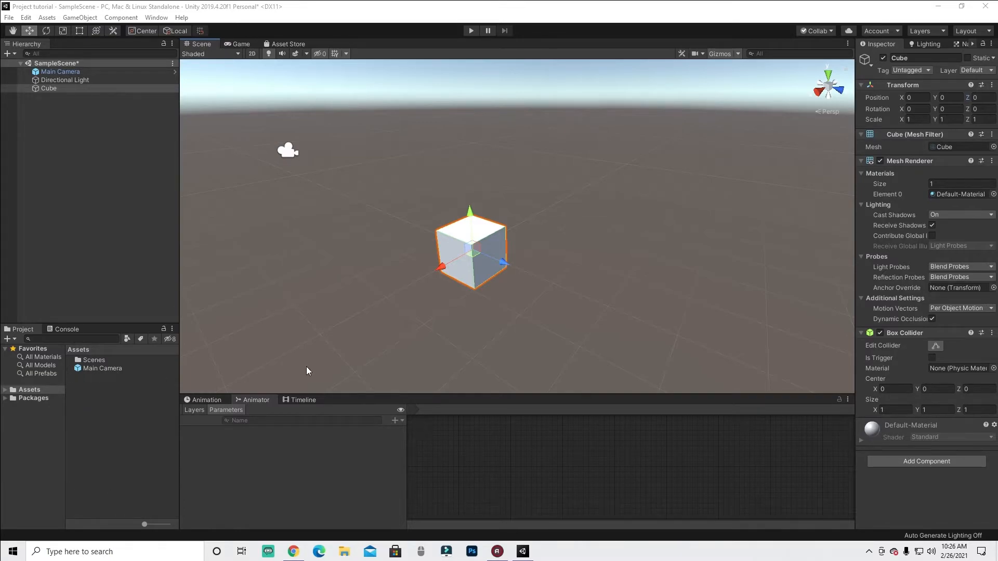
- Create a new material in the Assets folder and name it Dirt
right_click(60, 391)
left_click(76, 411)
right_click(89, 399)
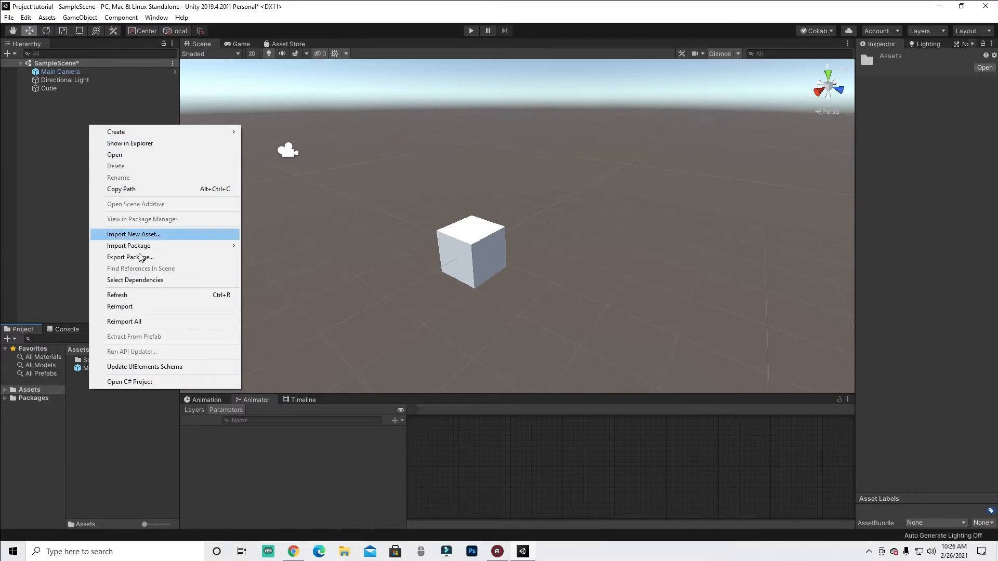
mouse_move(162, 135)
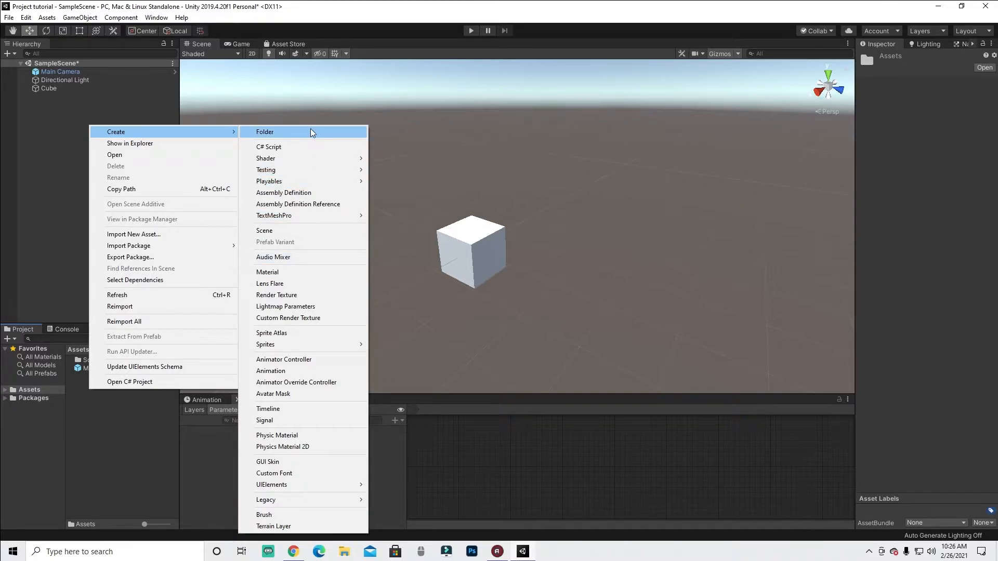
left_click(290, 277)
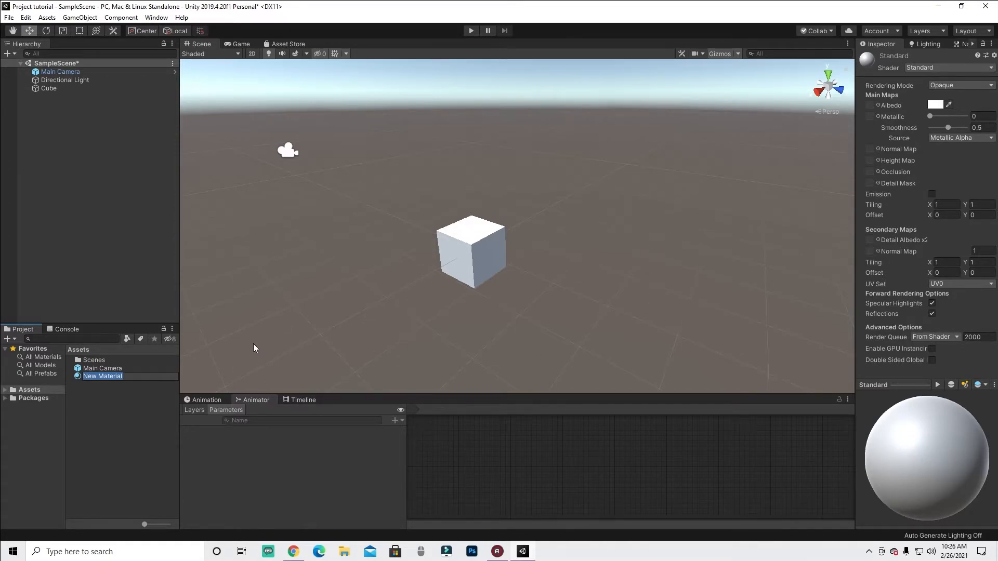
type("Dirt")
key("Return")
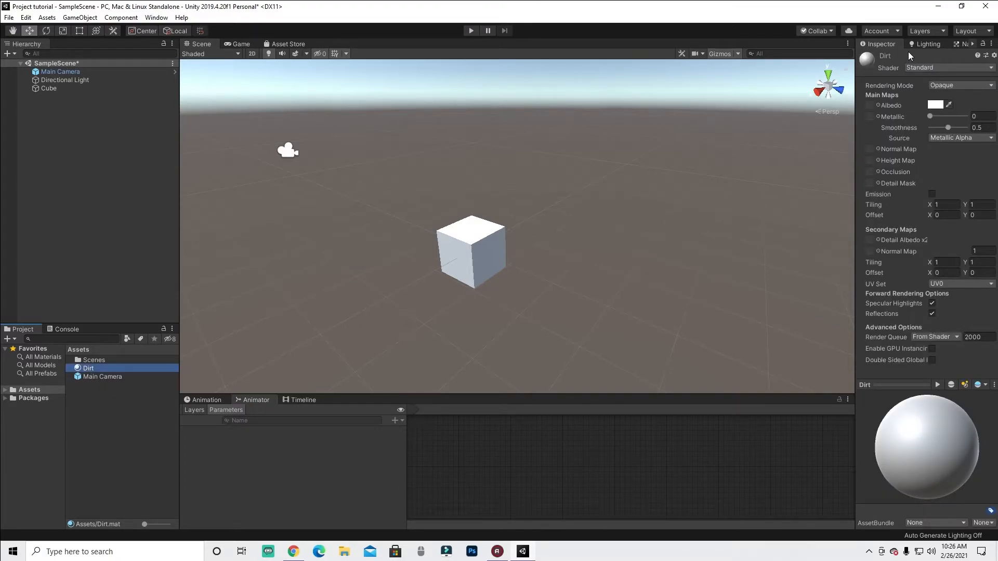
- Rename the material to Drti, then rename it back to Dirt
key("F2")
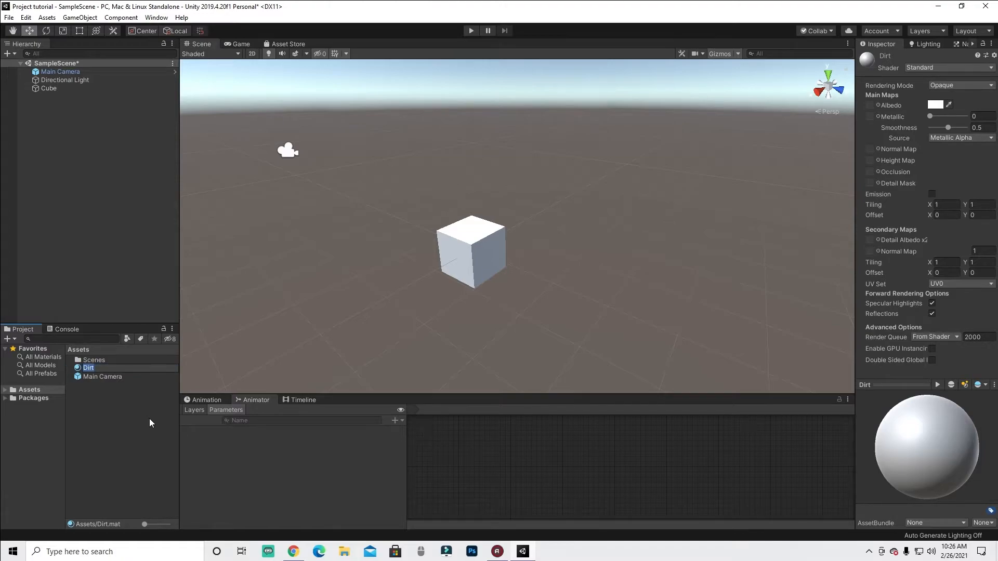
type("Drt")
key("Return")
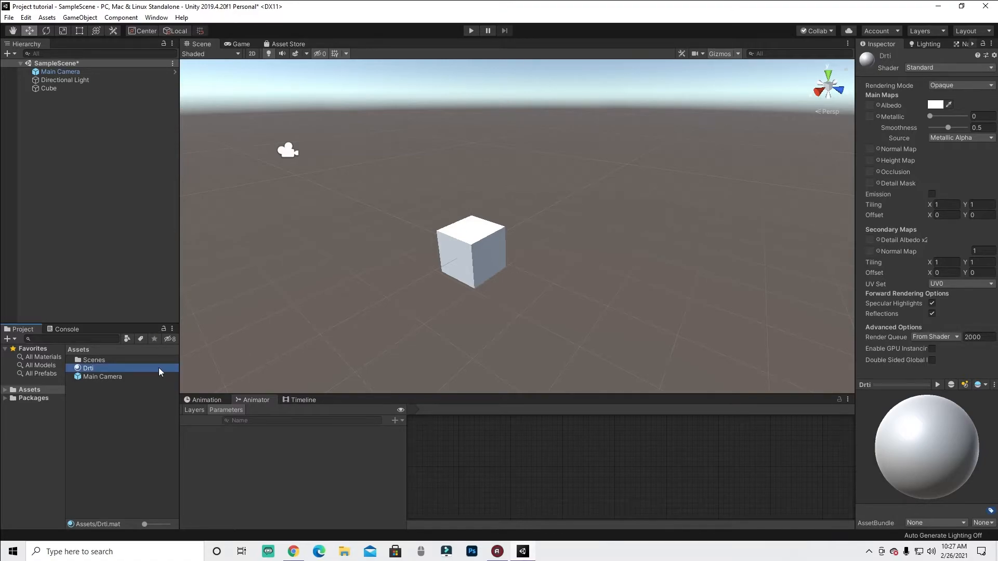
left_click(106, 367)
type("Dirt")
key("Return")
mouse_move(877, 500)
left_mouse_down()
mouse_move(996, 468)
mouse_move(959, 399)
mouse_move(875, 391)
left_mouse_up()
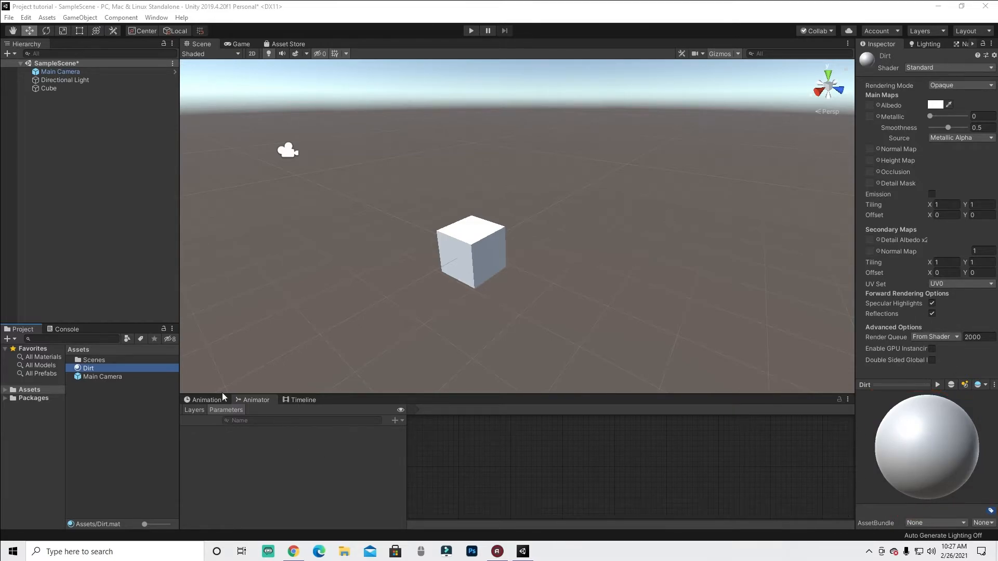
mouse_move(86, 369)
left_mouse_down()
mouse_move(477, 274)
mouse_move(442, 280)
mouse_move(467, 334)
left_mouse_up()
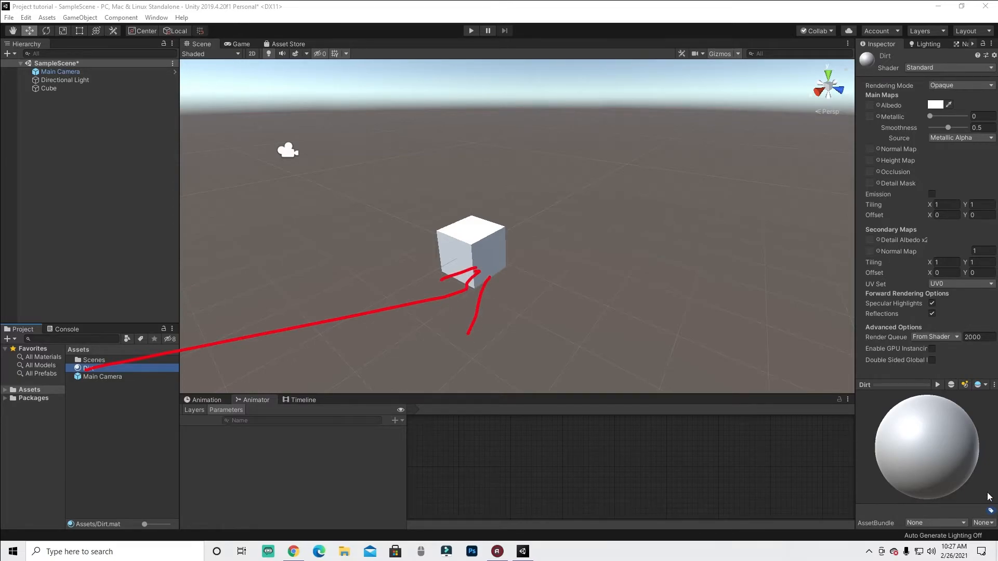
key("Escape")
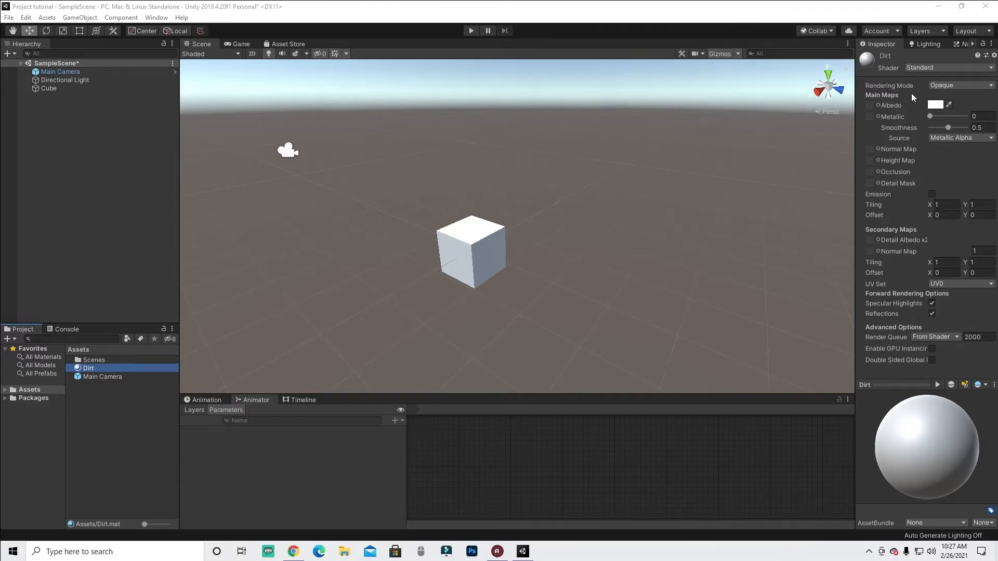
- Set the Dirt material's Albedo colour to a dark brown, hexadecimal 523608
mouse_move(955, 113)
left_mouse_down()
mouse_move(920, 102)
mouse_move(918, 91)
left_mouse_up()
left_click(936, 105)
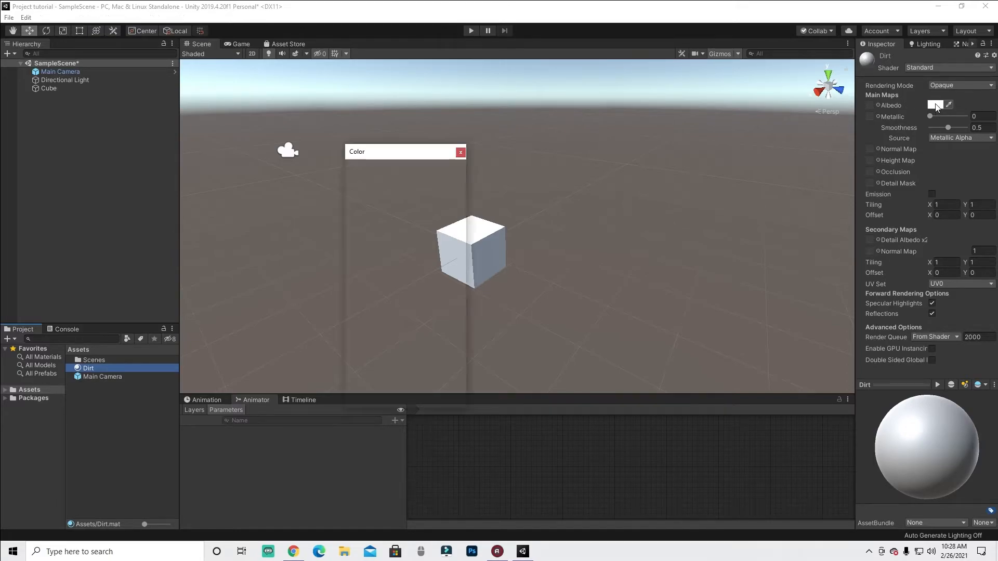
left_click_drag(369, 153, 415, 161)
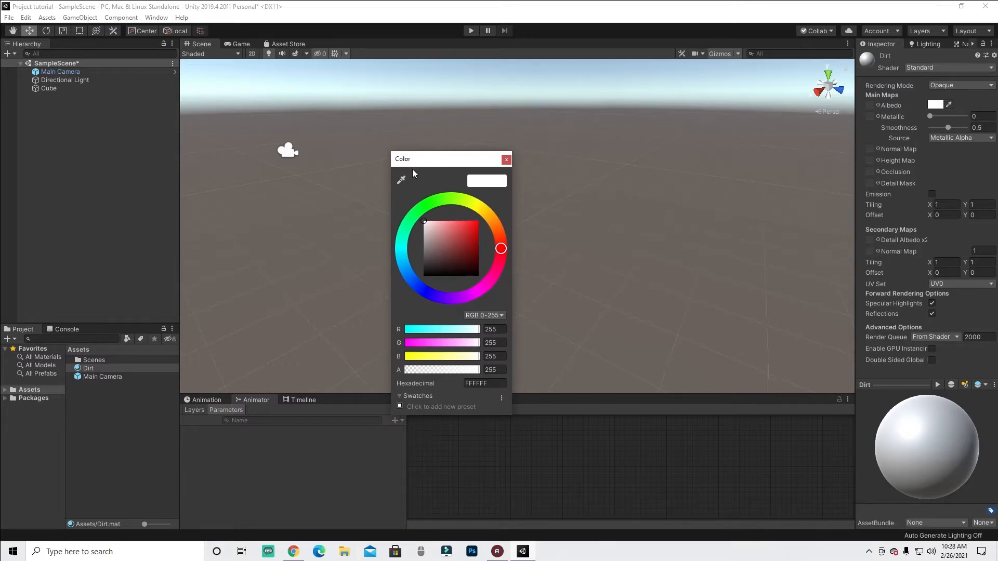
left_click_drag(420, 198, 474, 258)
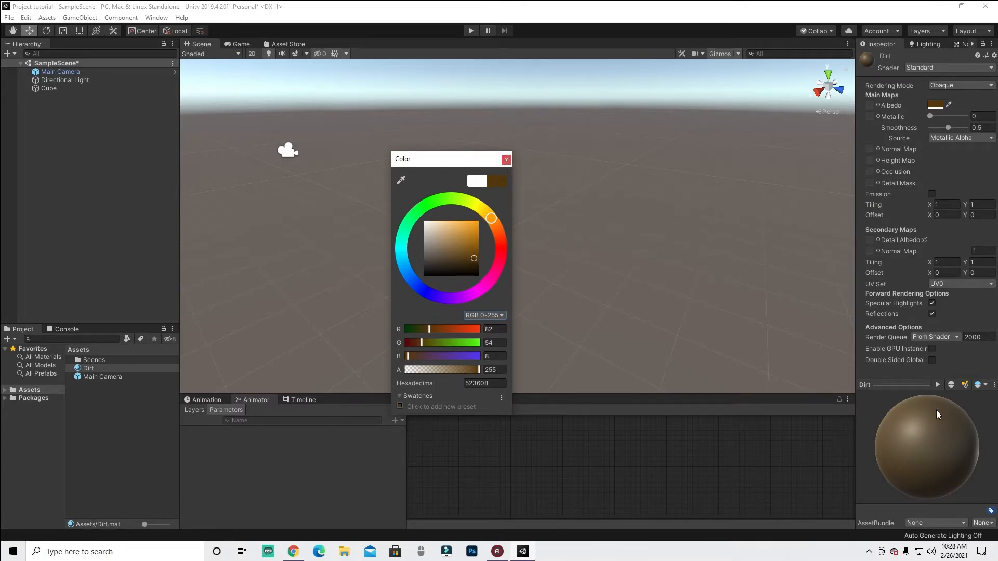
left_click(506, 161)
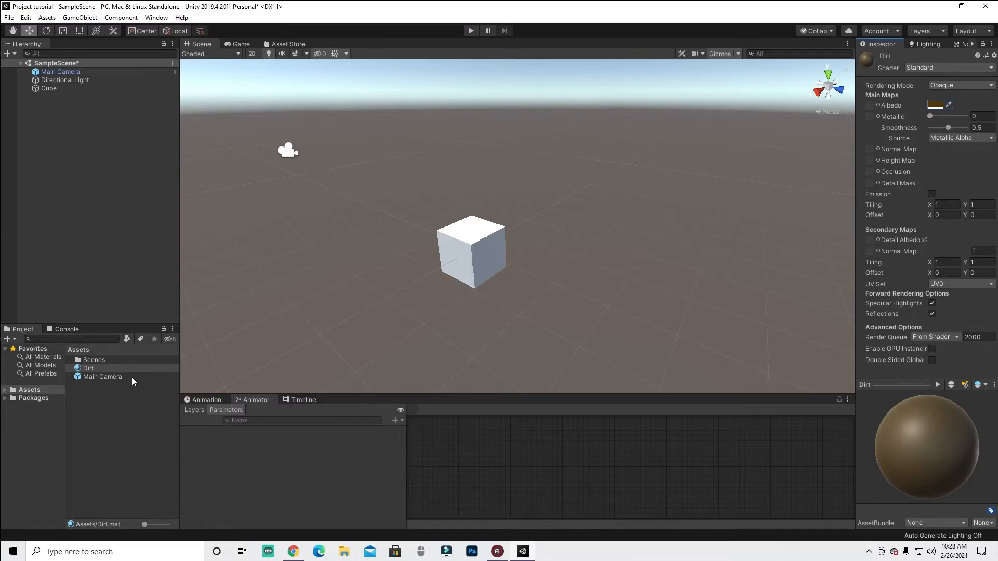
- Apply the Dirt material to the cube in the Scene view
left_click_drag(102, 370, 96, 342)
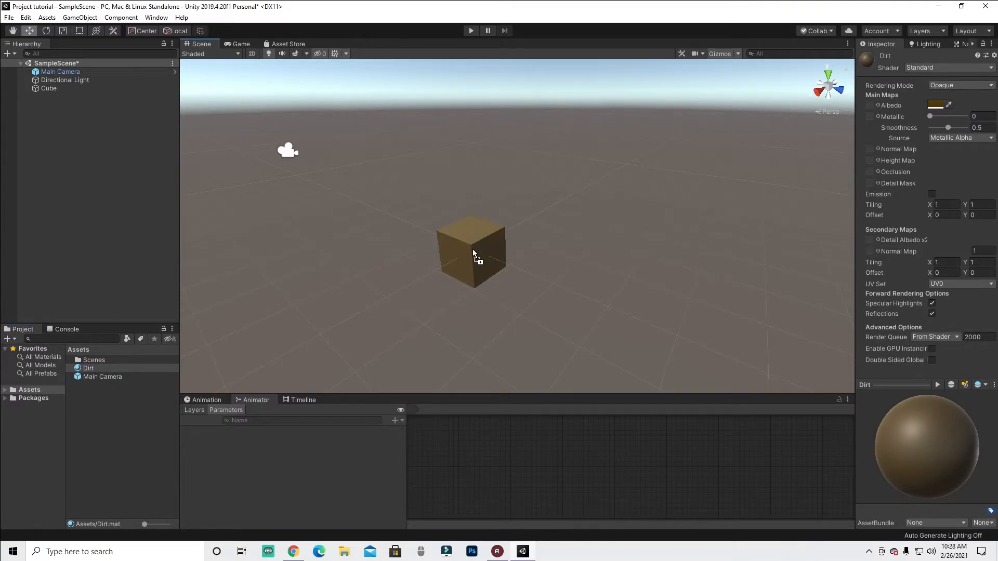
left_click_drag(479, 242, 78, 89)
left_click(472, 316)
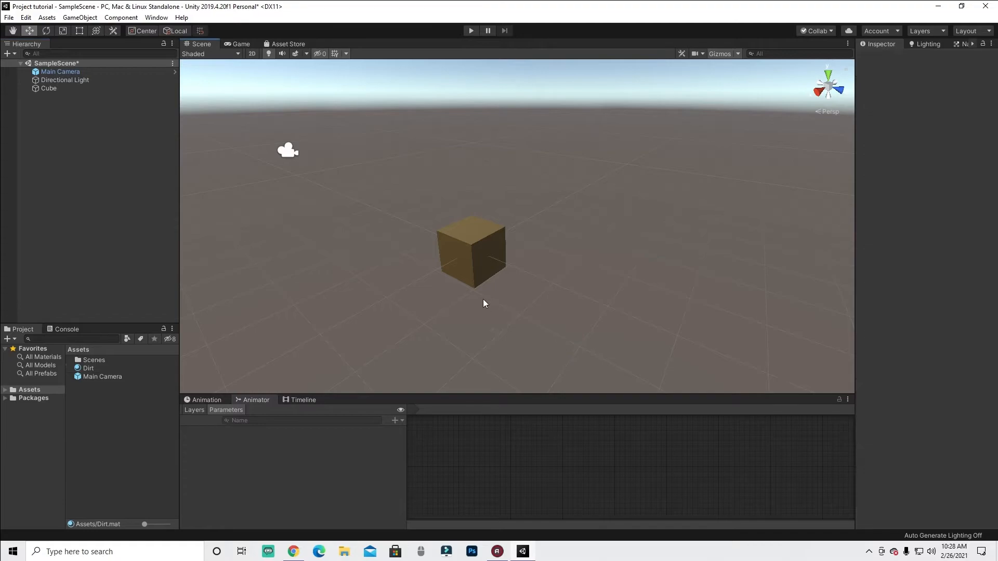
- Inspect the cube's assigned material and the Dirt material by selecting the cube, camera and material in turn
left_click(107, 372)
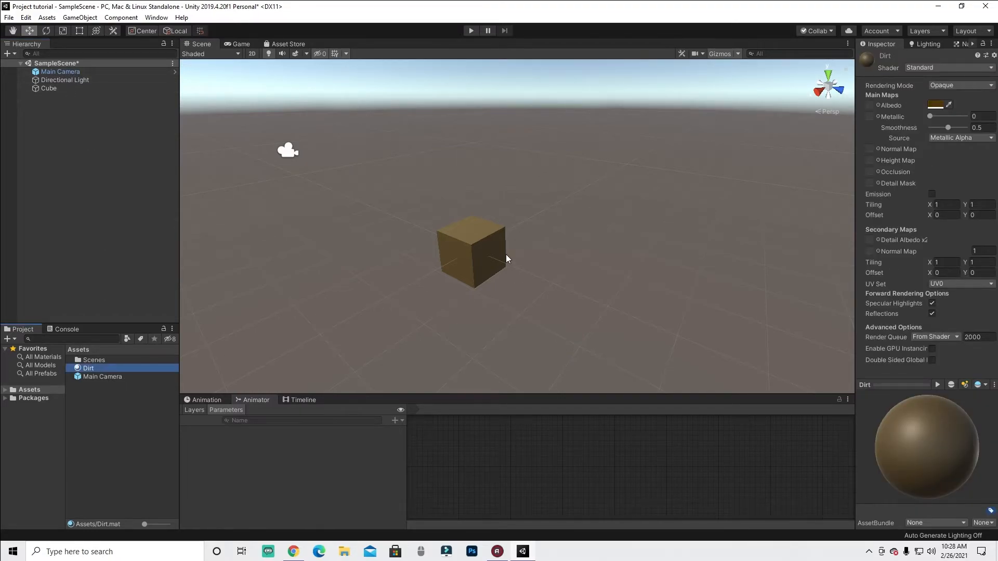
left_click(484, 235)
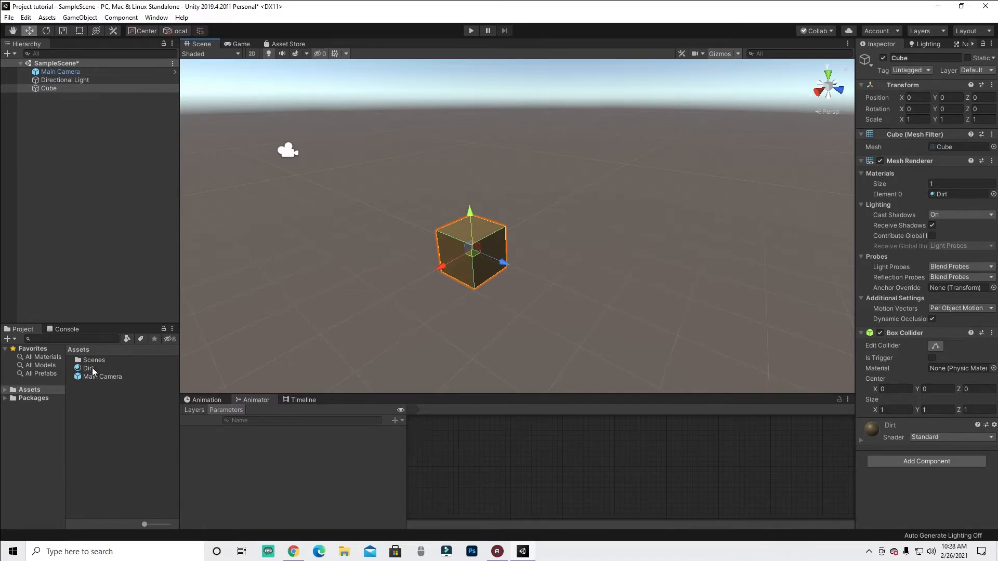
left_click_drag(424, 177, 575, 353)
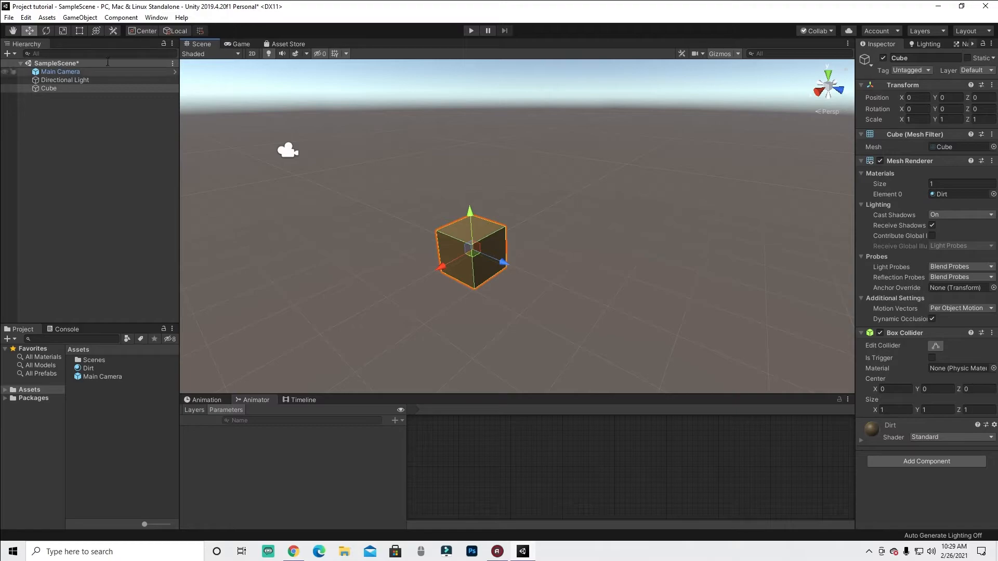
left_click(58, 89)
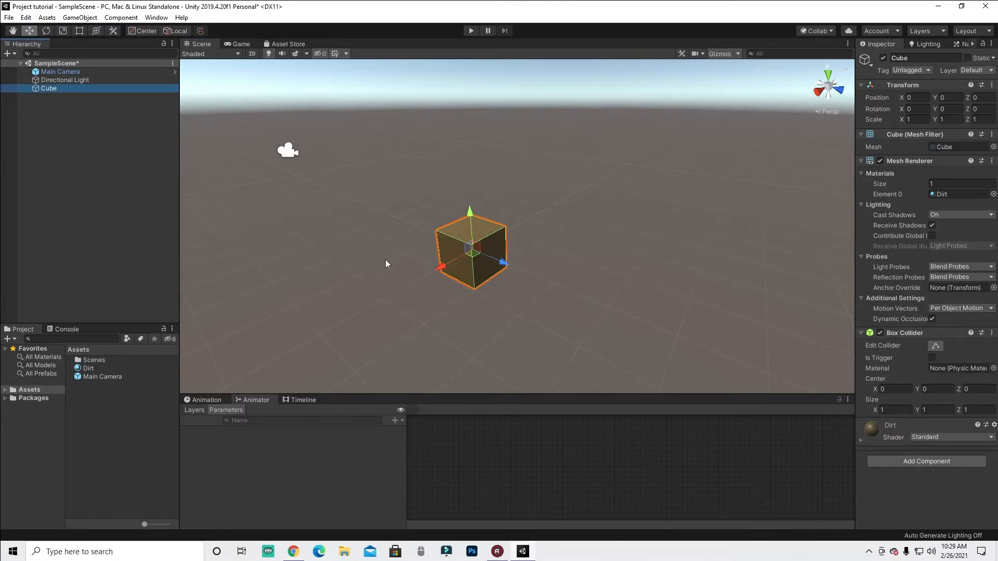
left_click(61, 72)
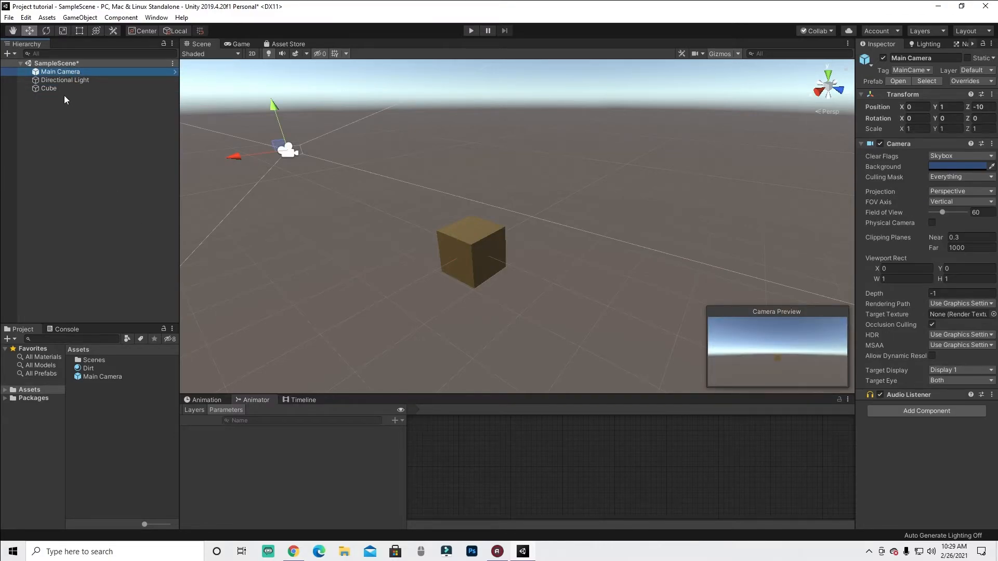
left_click(62, 88)
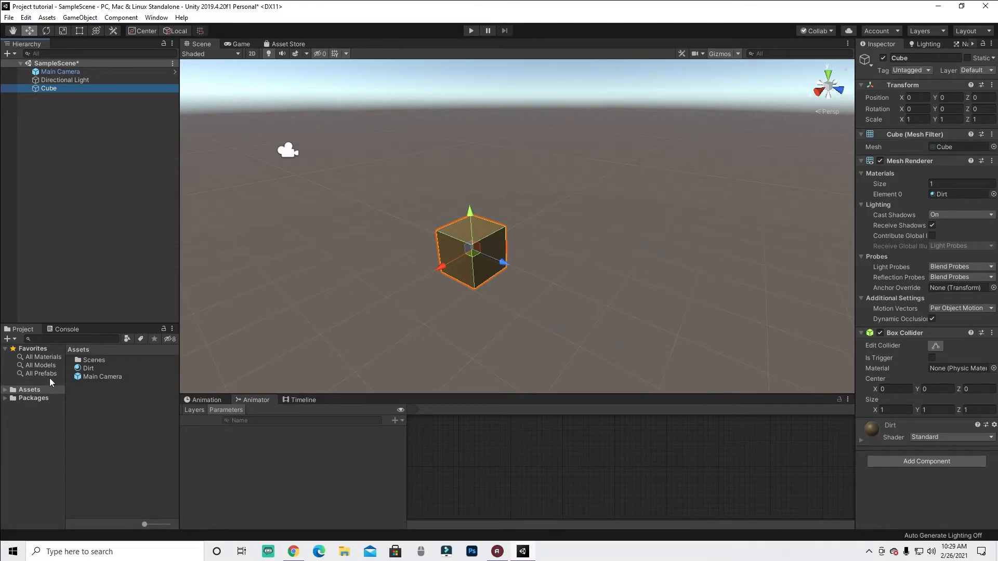
left_click(85, 368)
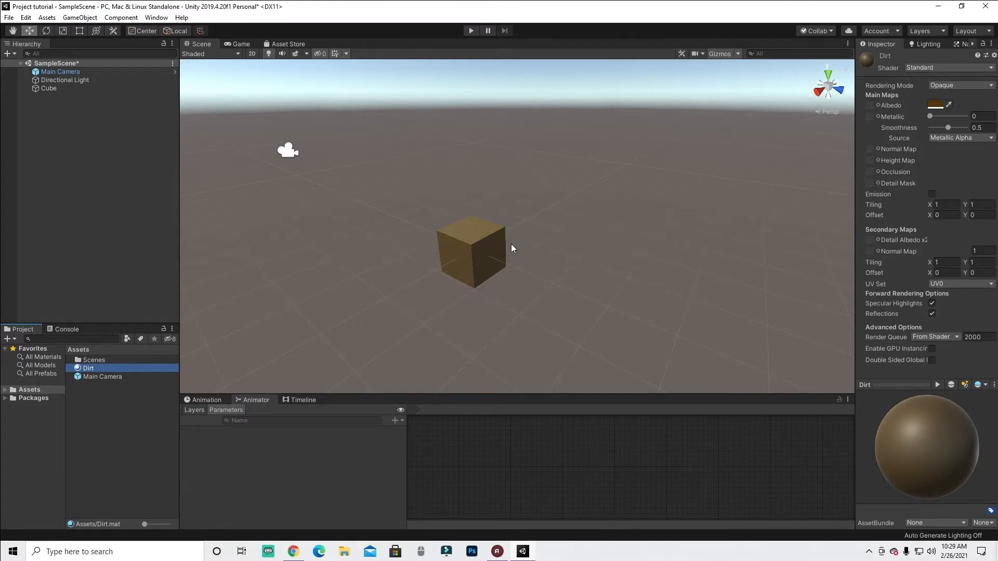
- Adjust the Dirt material's Smoothness back and forth, leaving it at 0
scroll(513, 244, "up", 3)
scroll(482, 263, "down", 4)
scroll(463, 288, "up", 3)
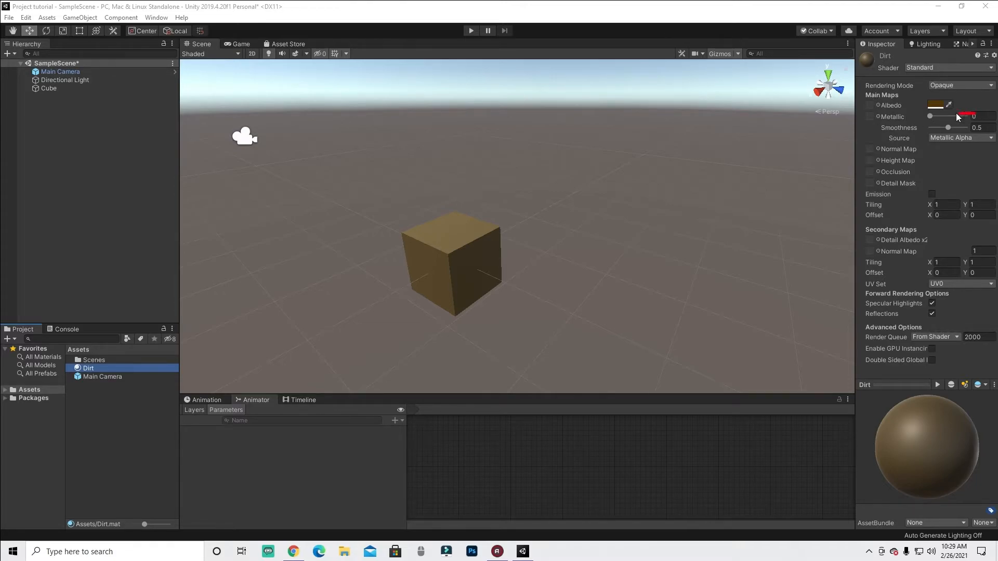
mouse_move(925, 117)
left_mouse_down()
mouse_move(918, 123)
mouse_move(994, 134)
mouse_move(969, 108)
left_mouse_up()
left_click_drag(948, 127, 977, 132)
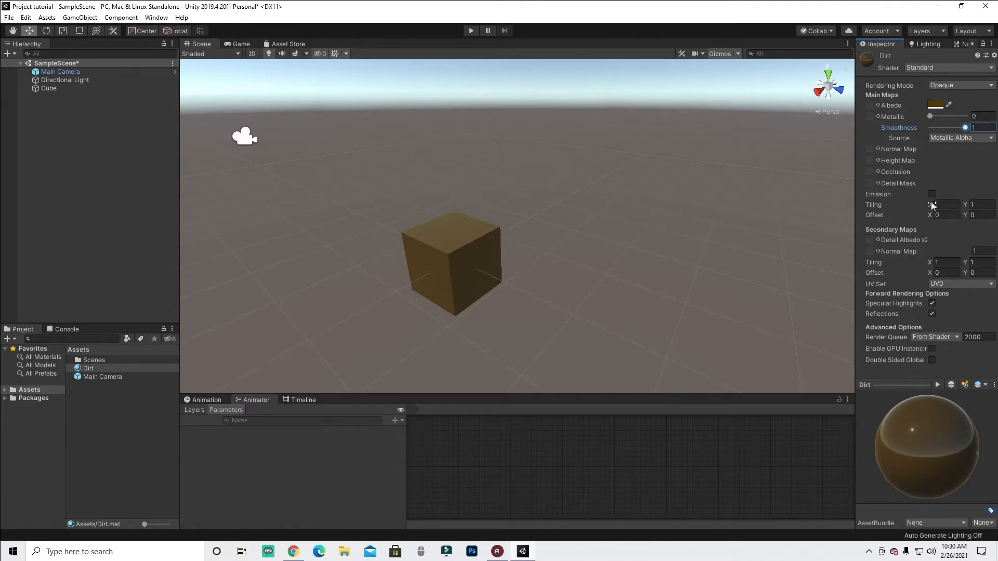
left_click_drag(962, 130, 913, 137)
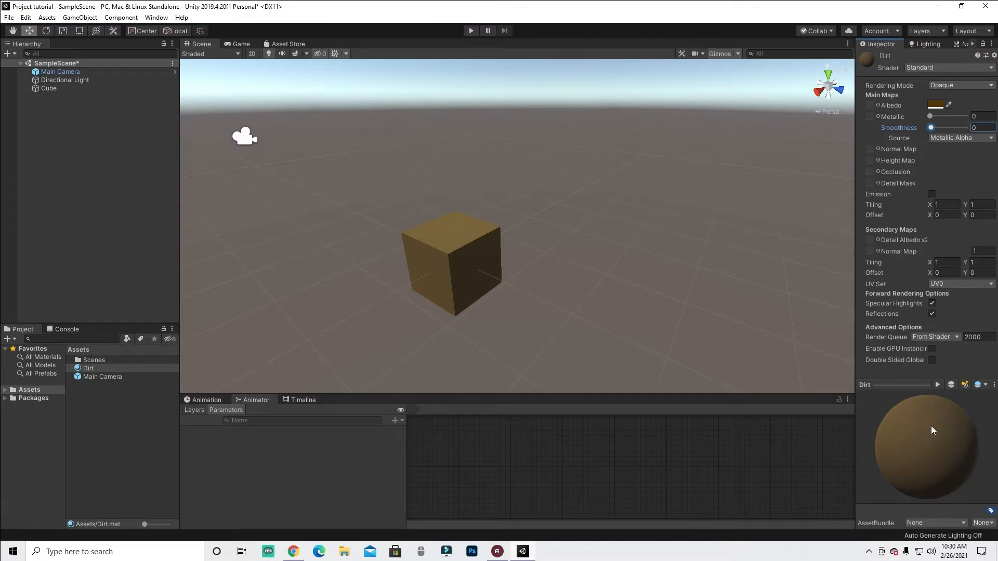
left_click_drag(931, 127, 962, 130)
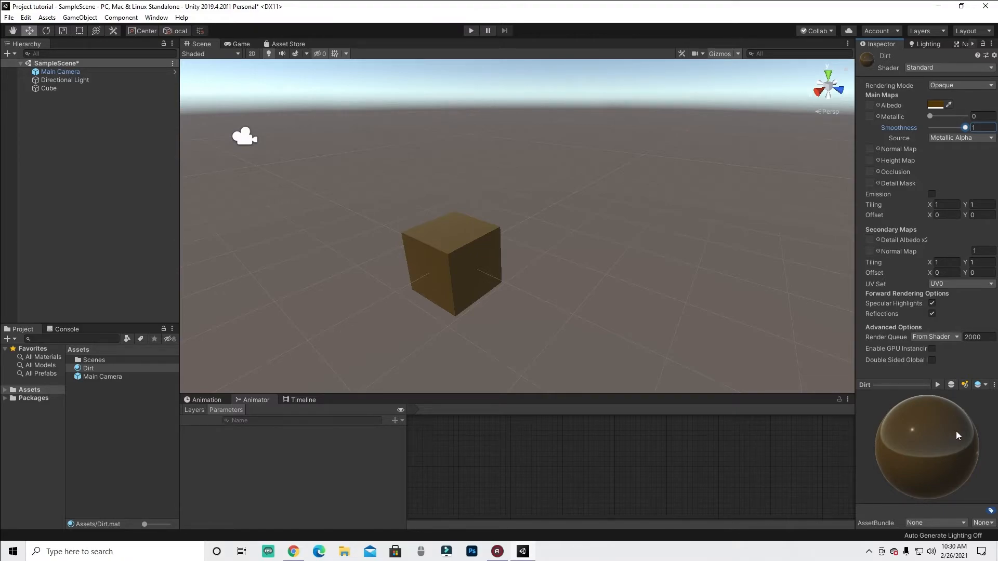
left_click_drag(964, 128, 918, 173)
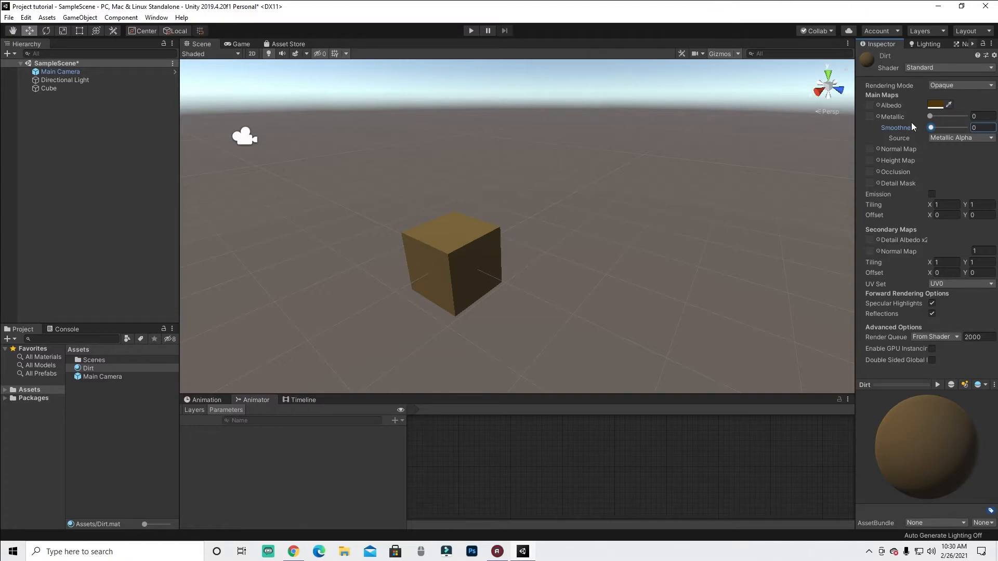
- Set the Dirt material's Metallic value to 1
left_click_drag(930, 116, 966, 118)
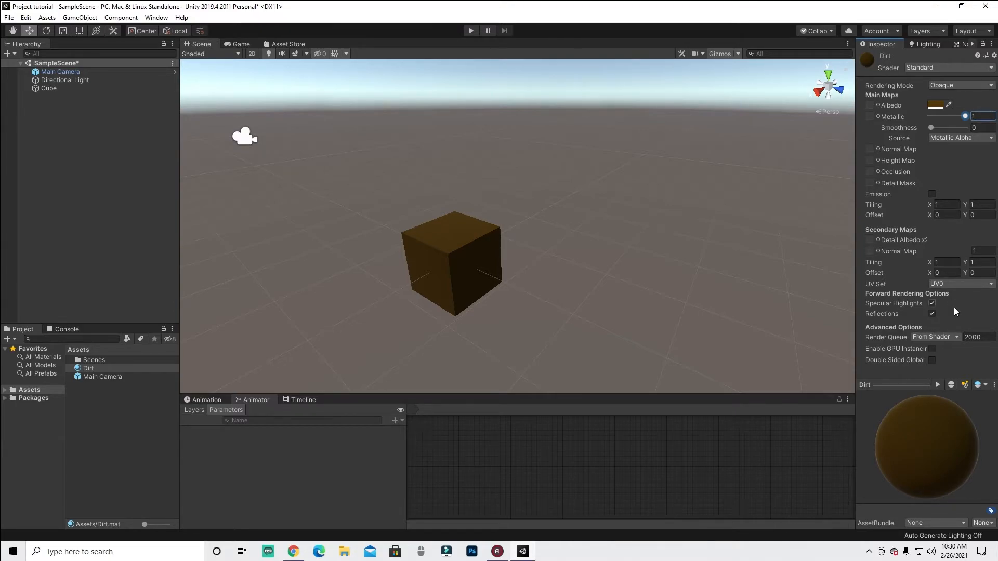
mouse_move(959, 116)
left_mouse_down()
mouse_move(924, 123)
mouse_move(966, 116)
left_mouse_up()
left_click_drag(956, 117, 778, 124)
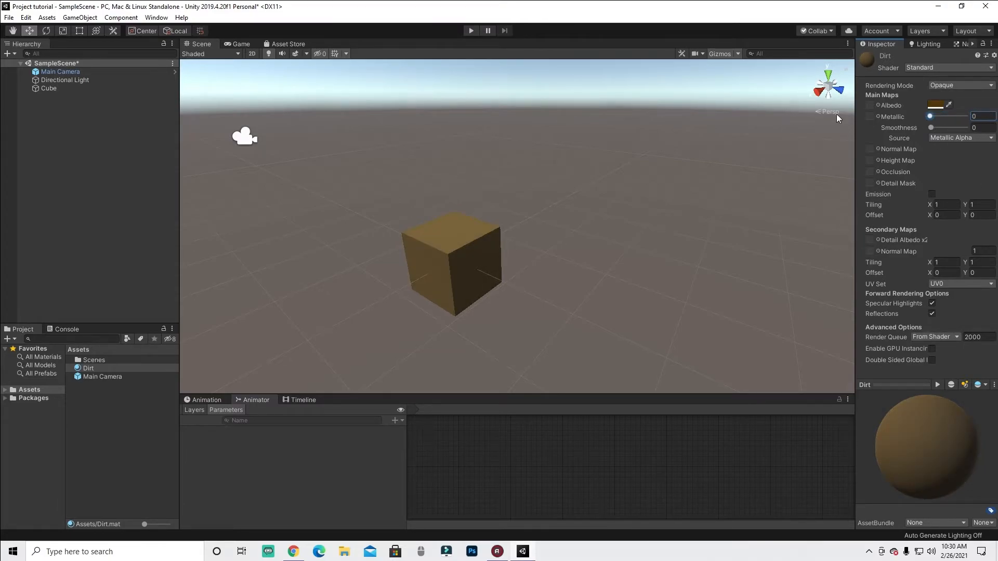
left_click_drag(930, 115, 971, 123)
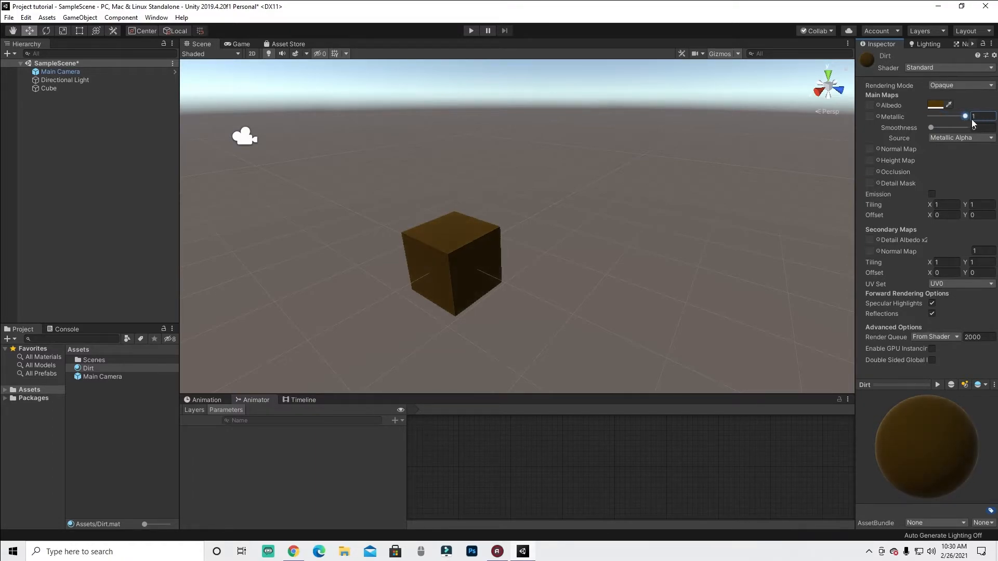
- Examine the metallic brown cube in the Scene view, zooming in and out and selecting it
left_click_drag(574, 186, 368, 326)
left_click(546, 289)
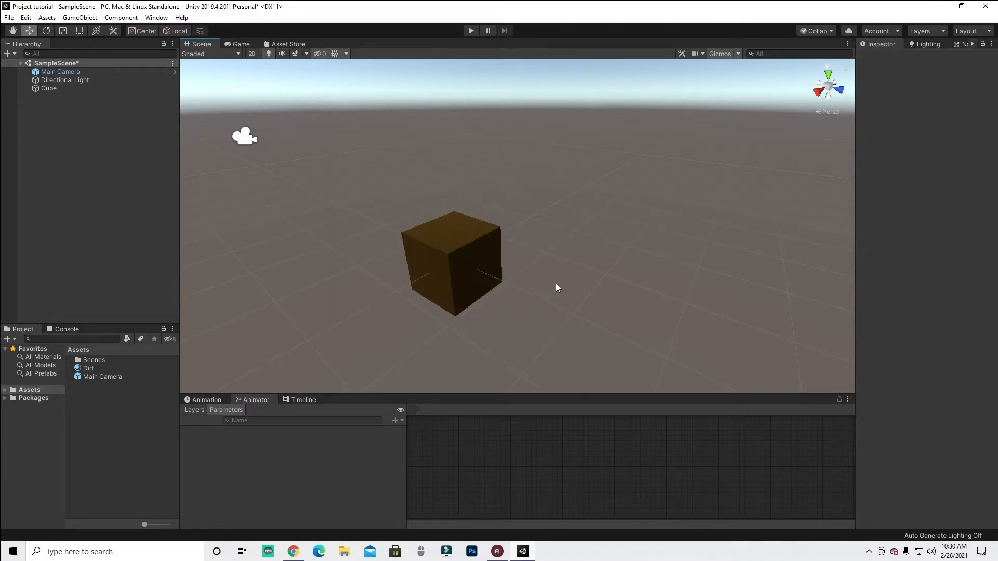
scroll(444, 266, "up", 5)
scroll(444, 267, "down", 5)
left_click(426, 276)
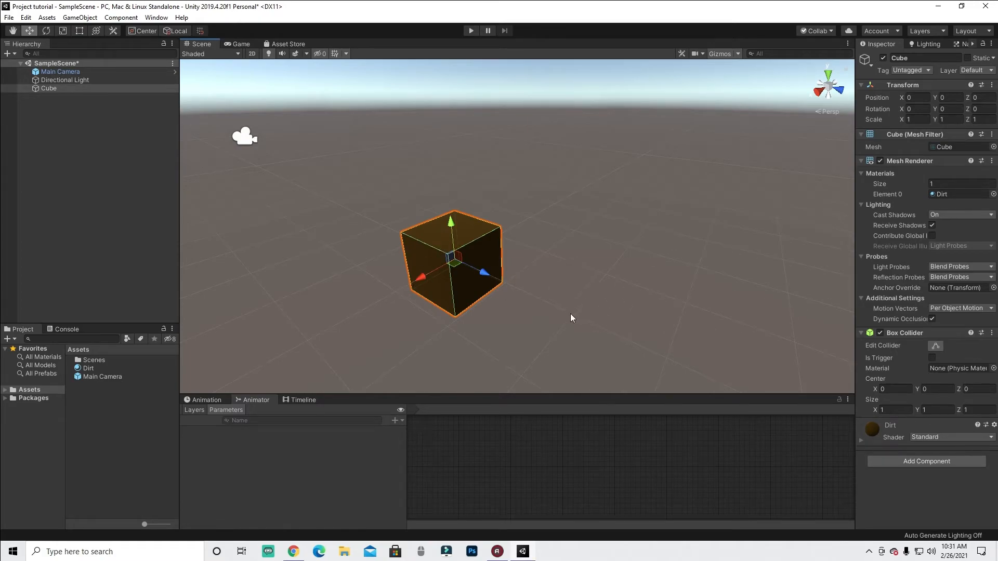
scroll(525, 300, "up", 2)
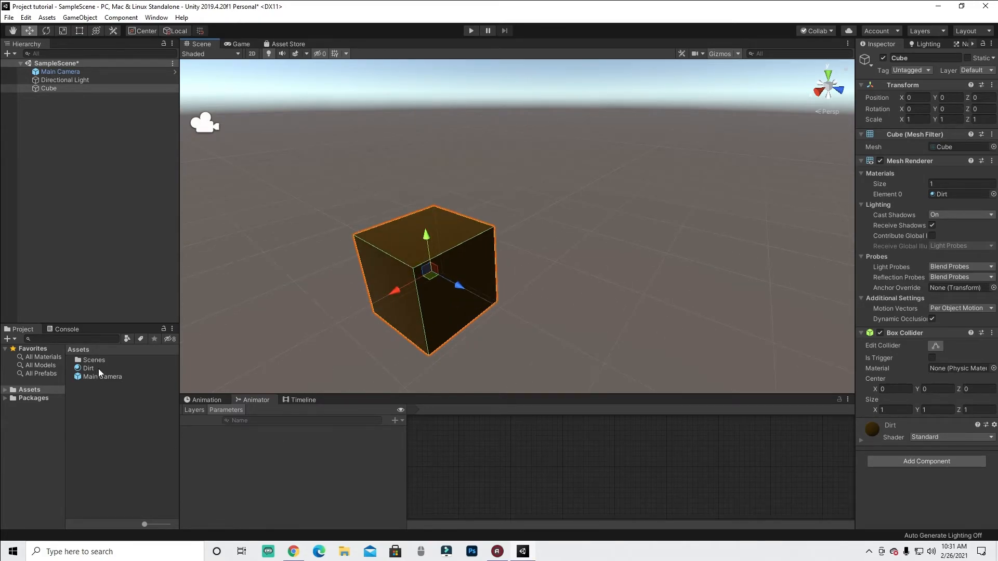
left_click(553, 244)
scroll(437, 274, "up", 1)
scroll(439, 279, "down", 3)
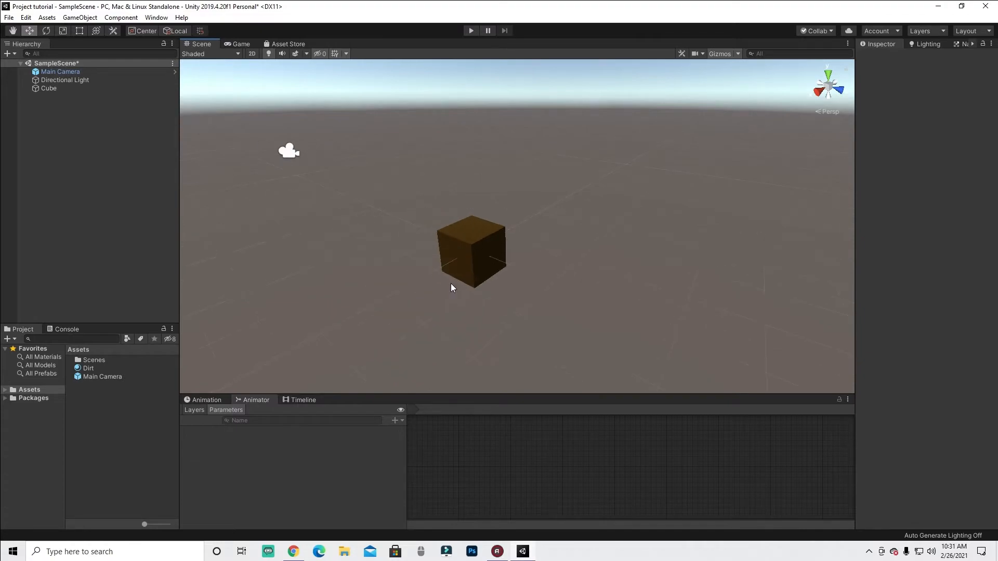
scroll(451, 282, "up", 2)
left_click(431, 234)
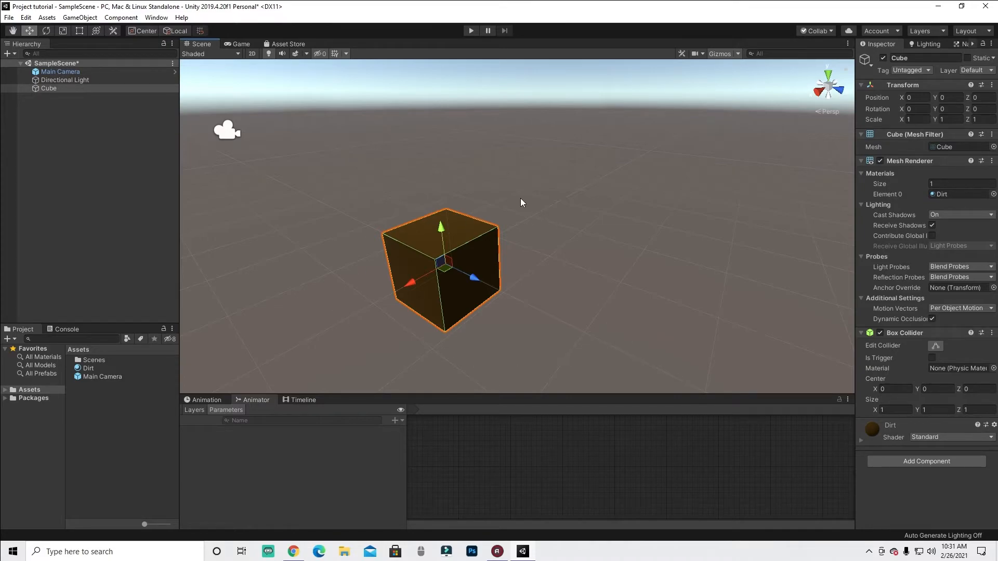
- Create a second 3D cube in the scene hierarchy
right_click(75, 115)
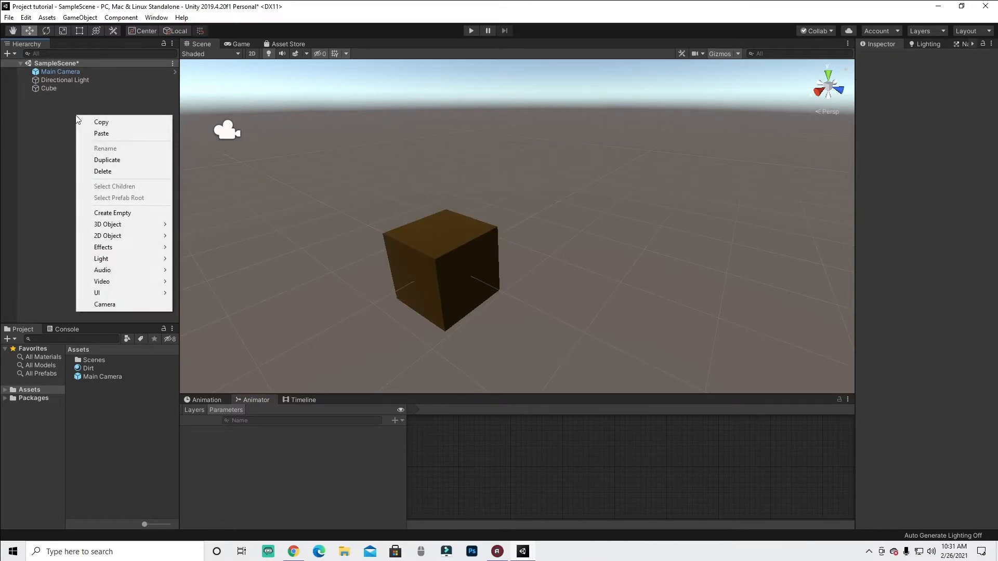
mouse_move(110, 227)
left_click(182, 224)
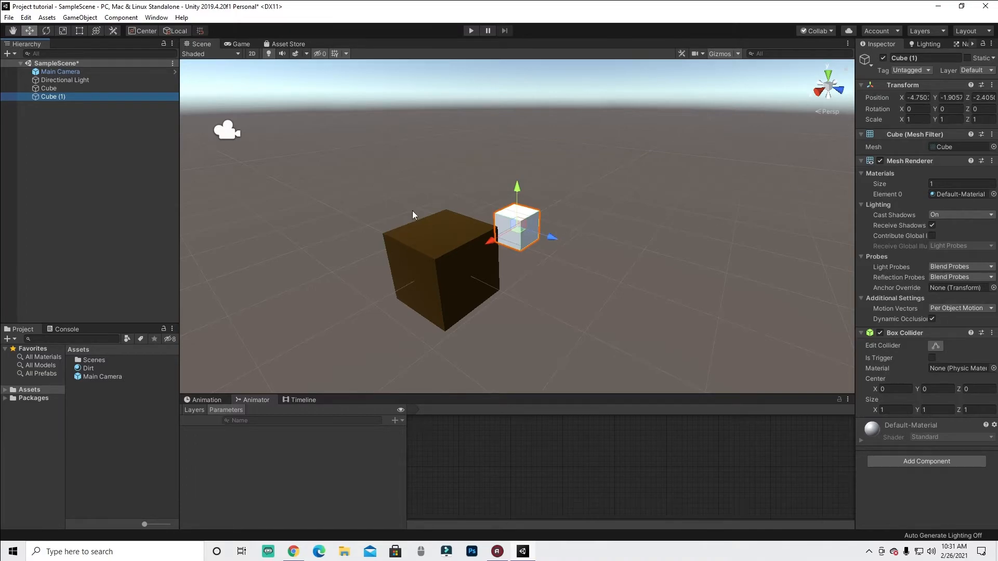
- Move the new cube around the scene with the move gizmo
left_click_drag(508, 233, 432, 260)
left_click(626, 279)
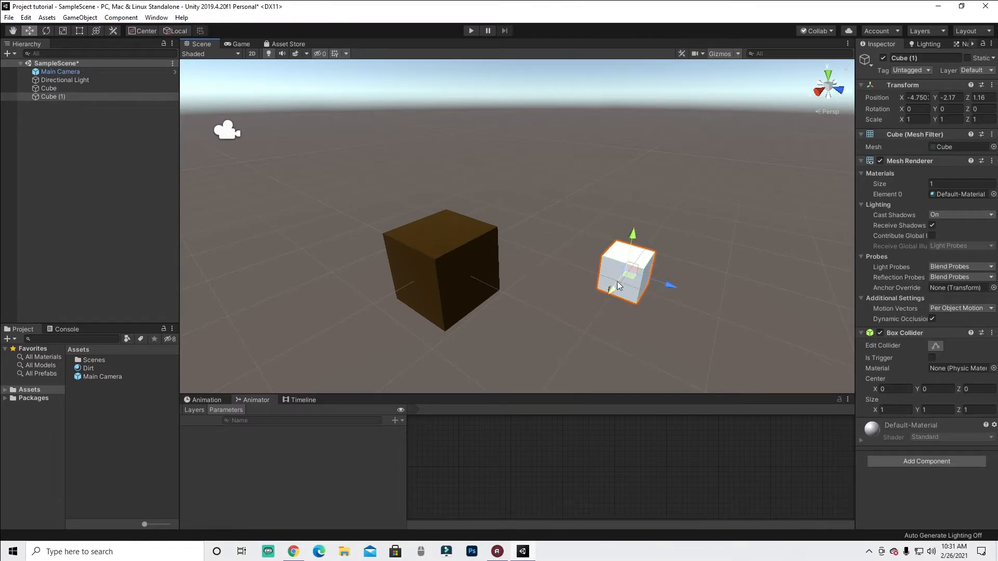
left_click_drag(616, 282, 476, 301)
scroll(569, 329, "down", 5)
left_click_drag(534, 368, 434, 220)
left_click_drag(450, 262, 520, 294)
left_click_drag(483, 253, 483, 232)
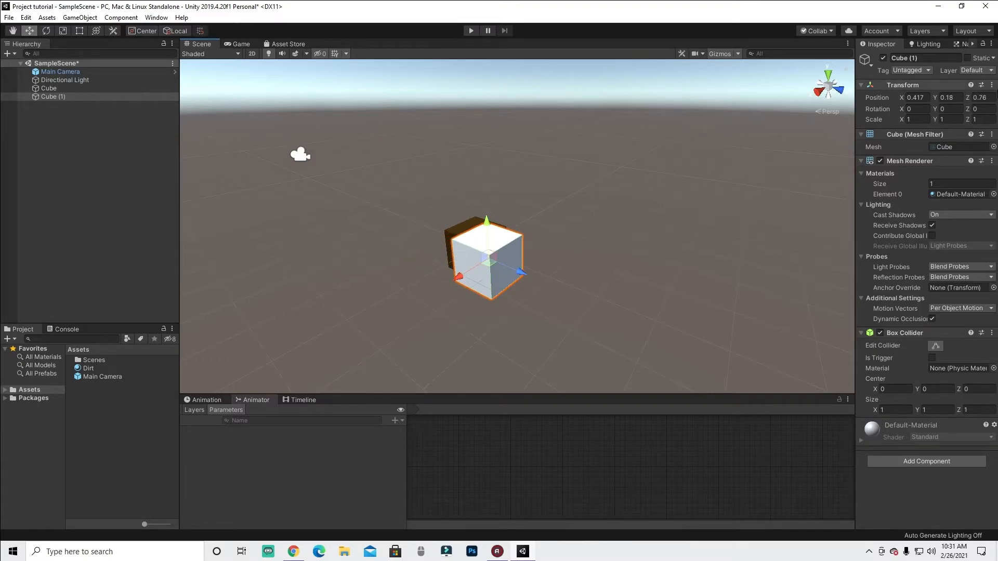
- Reset the new cube's Transform to place it at the origin
right_click(939, 86)
left_click(905, 91)
scroll(832, 174, "up", 3)
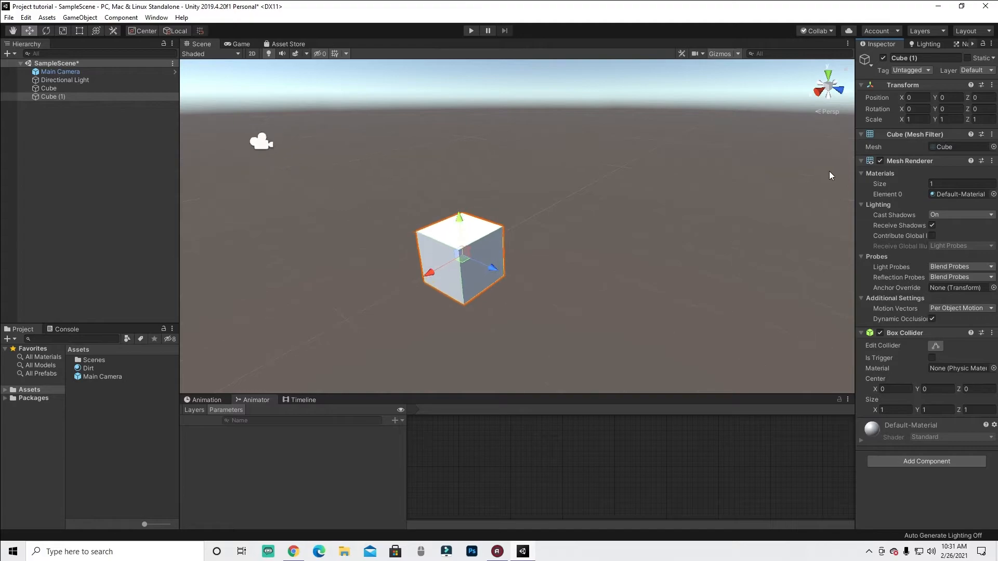
- Select Cube (1), slide it along the Z axis, and reset its Transform again
left_click(85, 92)
left_click(62, 96)
left_click(70, 91)
left_click(73, 99)
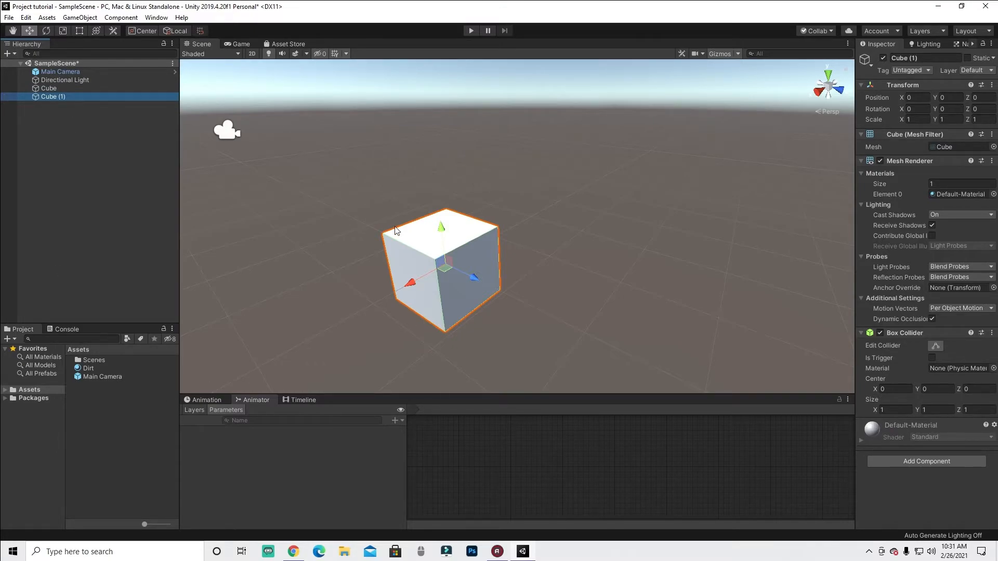
left_click_drag(468, 283, 408, 264)
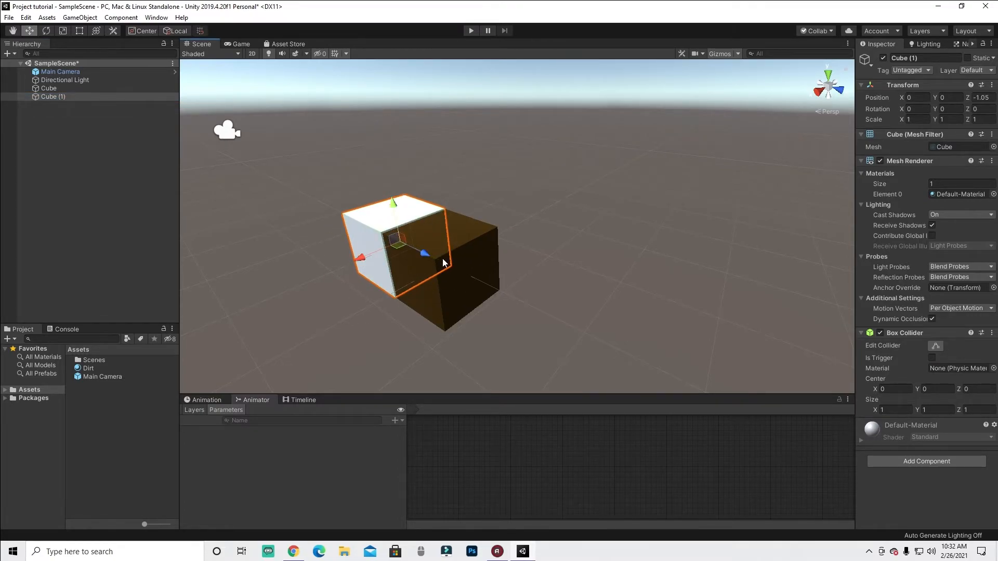
right_click(937, 85)
left_click(937, 95)
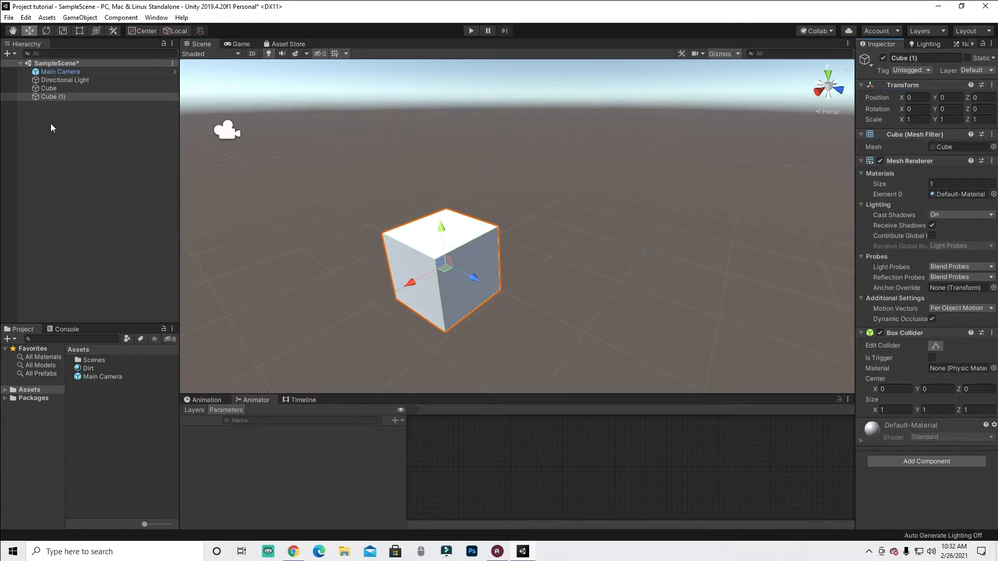
- Create a new material in the Assets folder and name it Grass
left_click_drag(394, 331, 367, 261)
left_click_drag(401, 255, 113, 390)
right_click(83, 391)
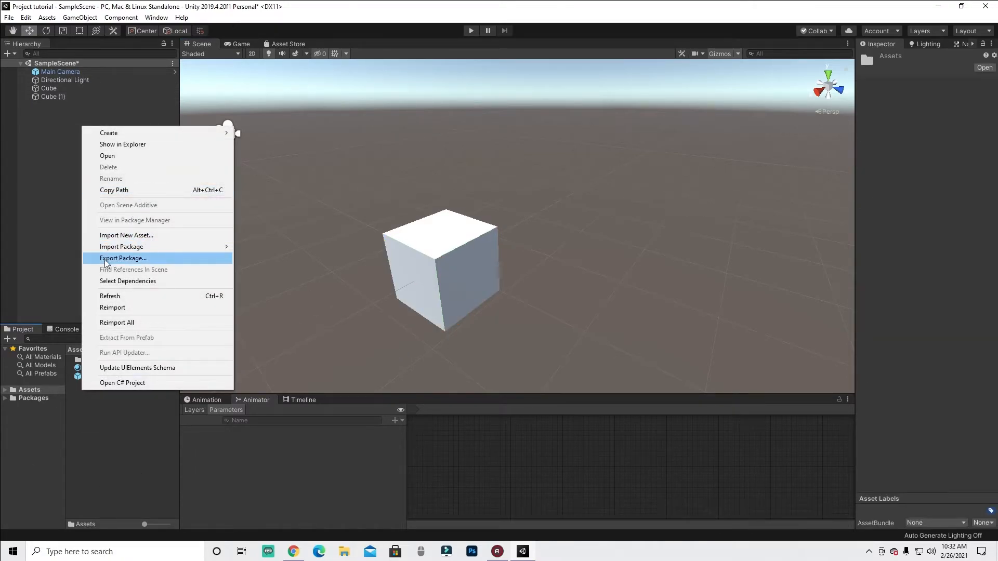
mouse_move(155, 134)
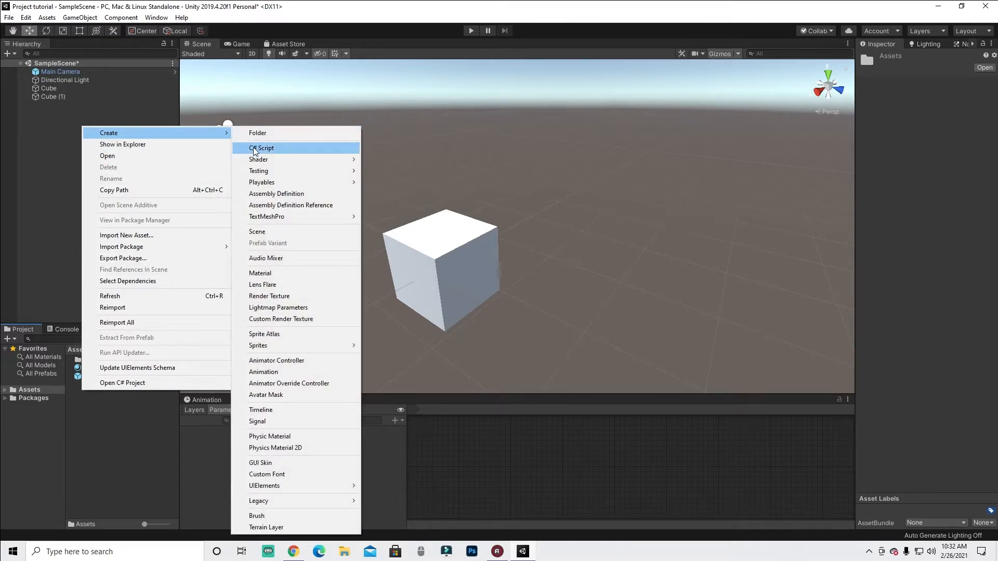
left_click(266, 274)
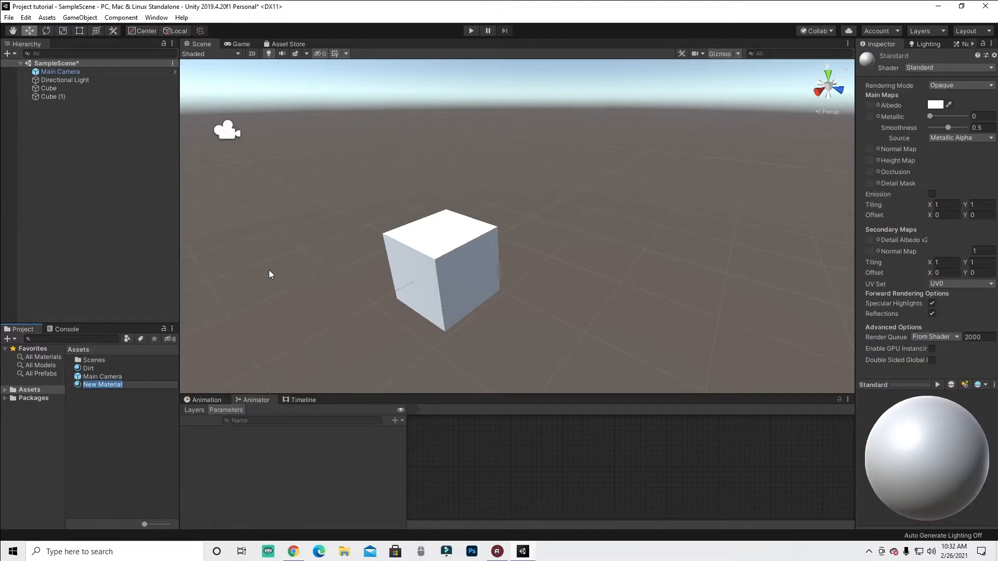
type("Grass")
key("Return")
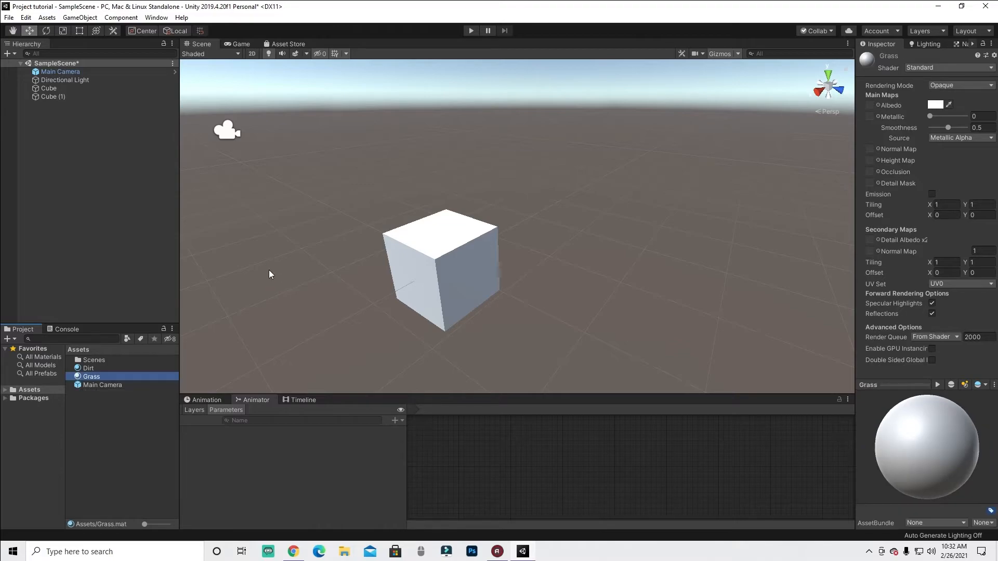
- Set the Grass material's Albedo colour to green (21B300)
left_click(935, 104)
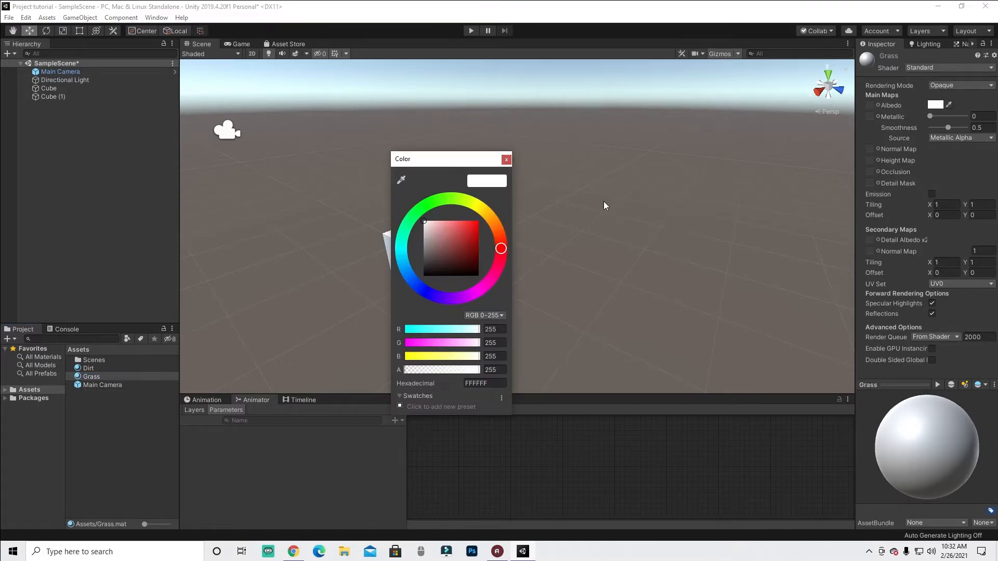
left_click(435, 201)
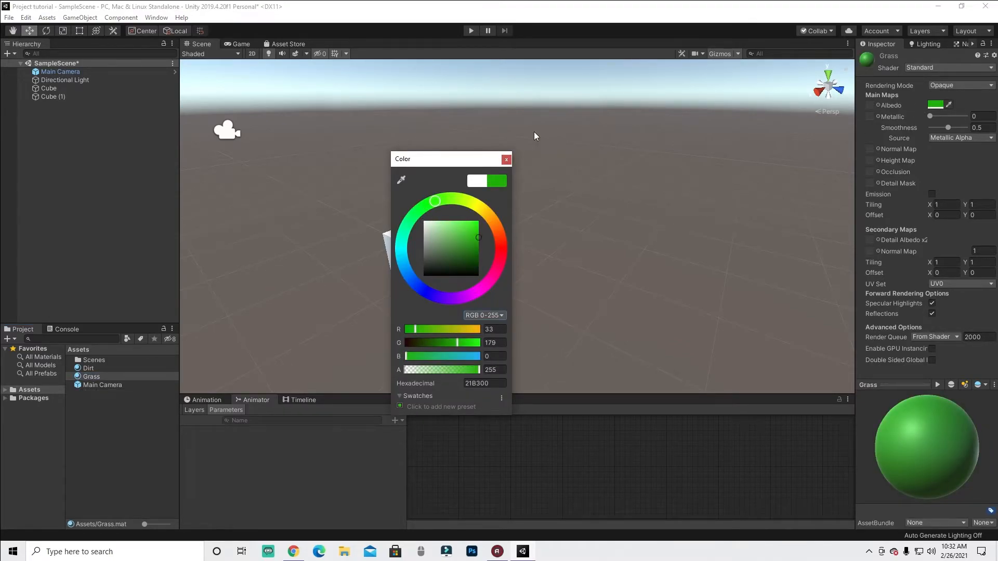
left_click(507, 160)
- Apply the Grass material to Cube (1) and reset its Transform
left_click_drag(106, 377, 53, 97)
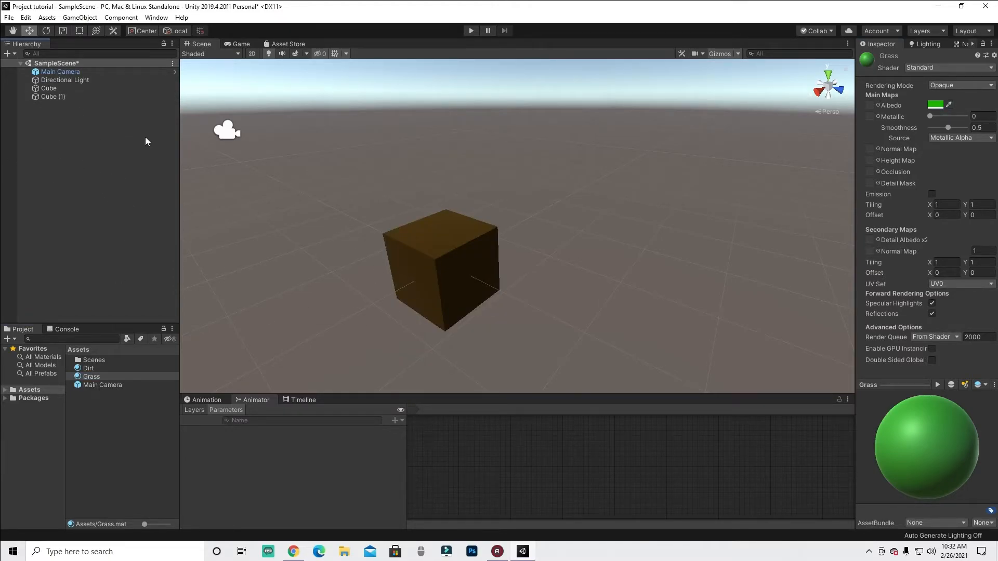
left_click(67, 97)
left_click_drag(481, 285, 719, 364)
right_click(938, 82)
left_click(938, 90)
- Compare the materials on Cube and Cube (1) by selecting each in turn
left_click(72, 88)
left_click(64, 96)
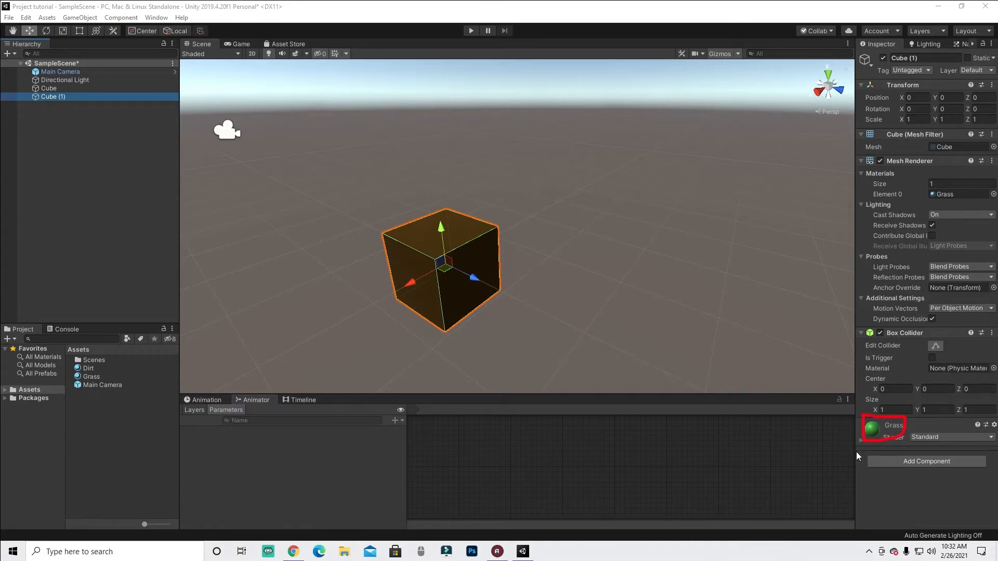
left_click(68, 91)
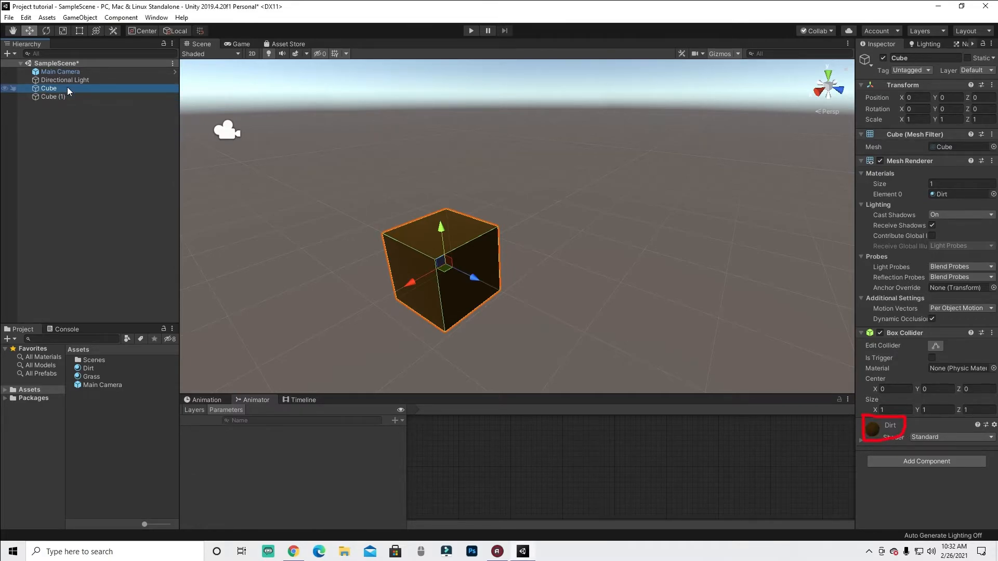
left_click(78, 97)
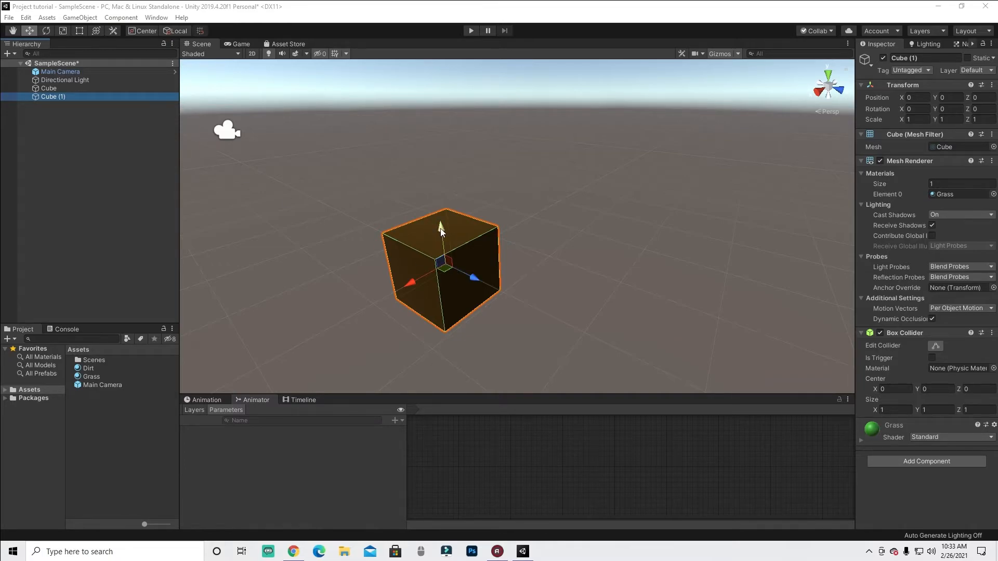
- Raise Cube (1) slightly along the Y axis above the dirt cube
left_click_drag(441, 219, 441, 213, "ctrl")
scroll(547, 254, "up", 3)
scroll(546, 255, "down", 3)
left_click(363, 286)
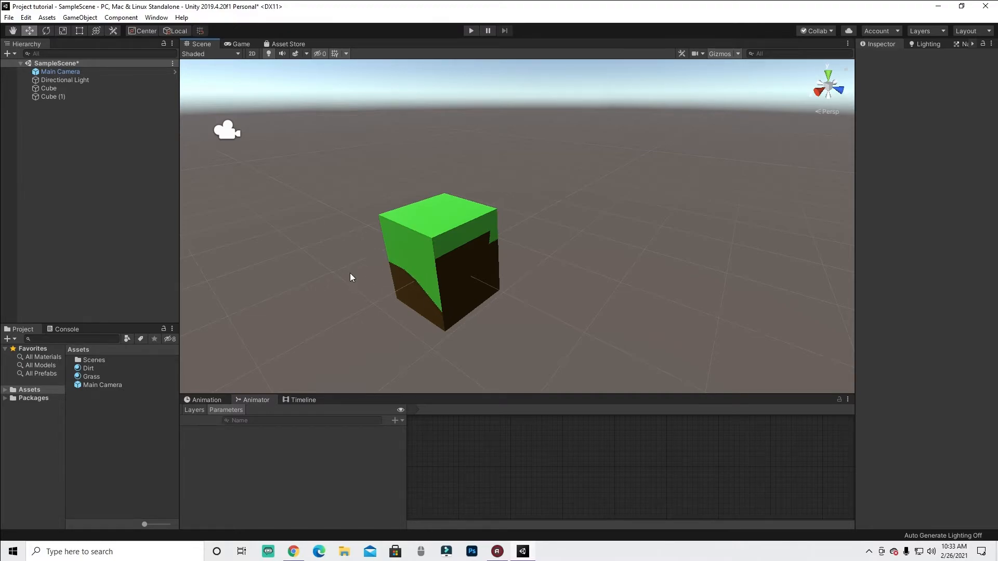
mouse_move(429, 317)
left_mouse_down("alt")
mouse_move(514, 275)
mouse_move(425, 294)
mouse_move(435, 309)
mouse_move(332, 301)
mouse_move(515, 276)
mouse_move(594, 290)
mouse_move(417, 303)
mouse_move(423, 309)
left_mouse_up("alt")
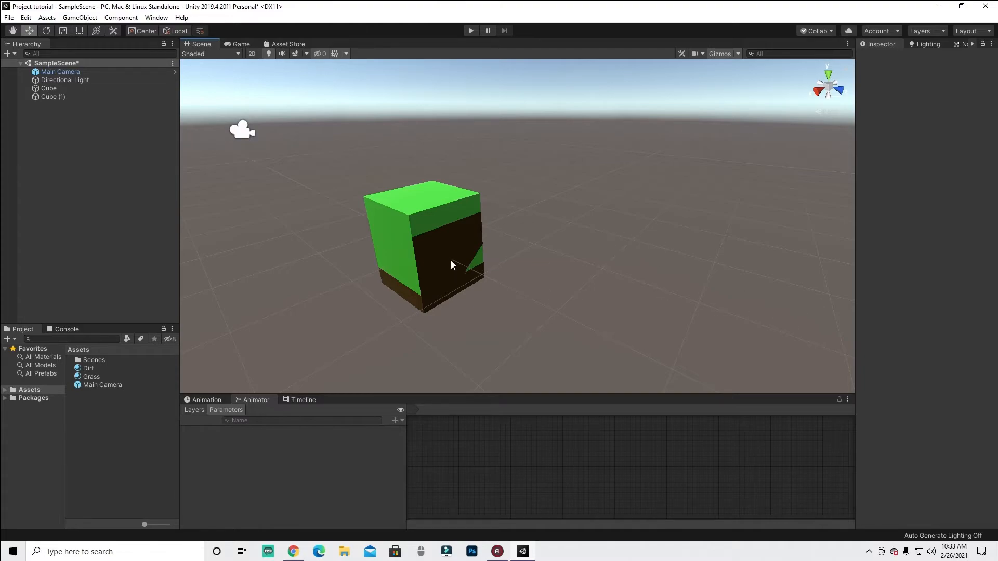
left_click(419, 292)
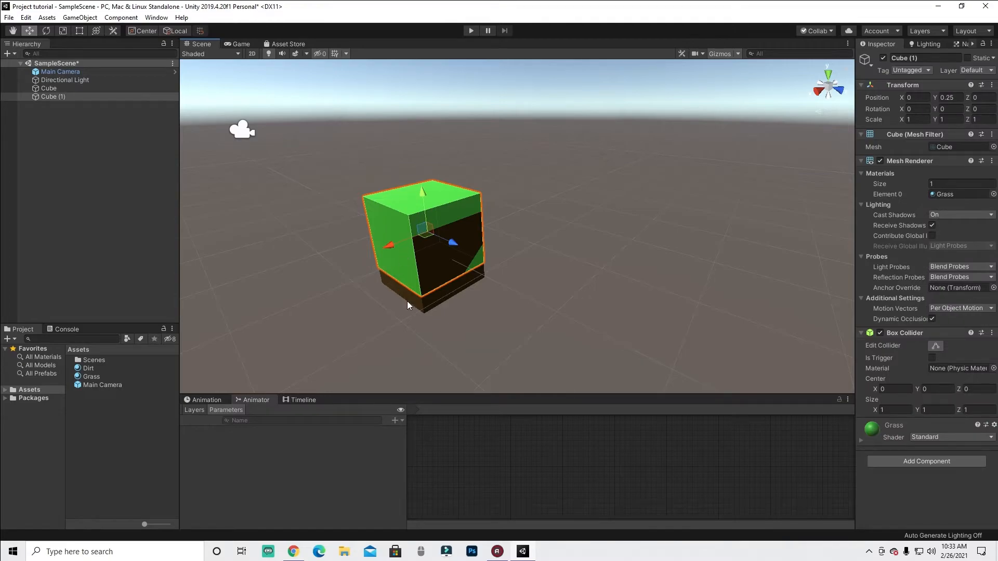
- Set Cube (1)'s Y position to 0
left_click(946, 99)
key("BackSpace")
type("0")
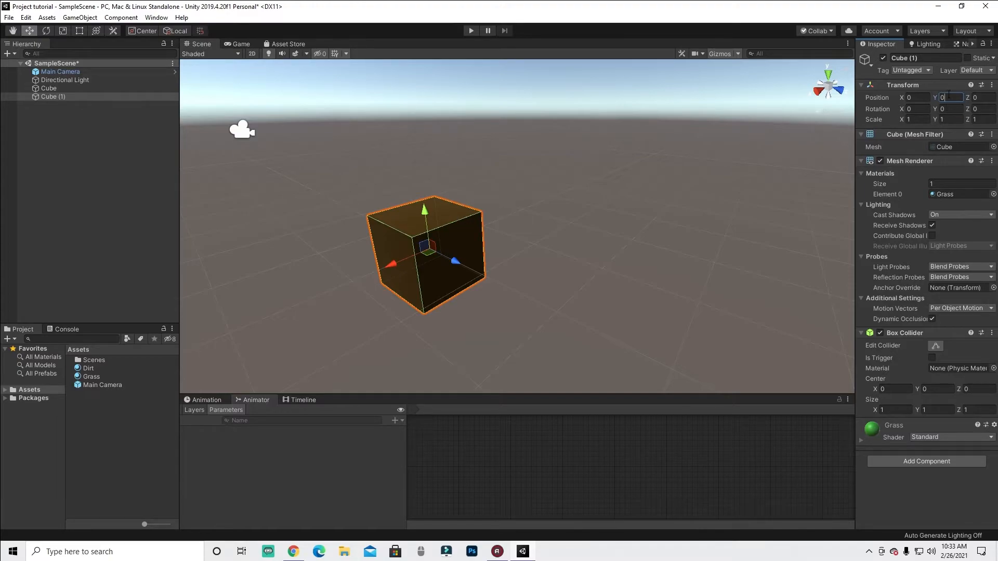
- Set Cube (1)'s Y position to 0.25
left_click(88, 88)
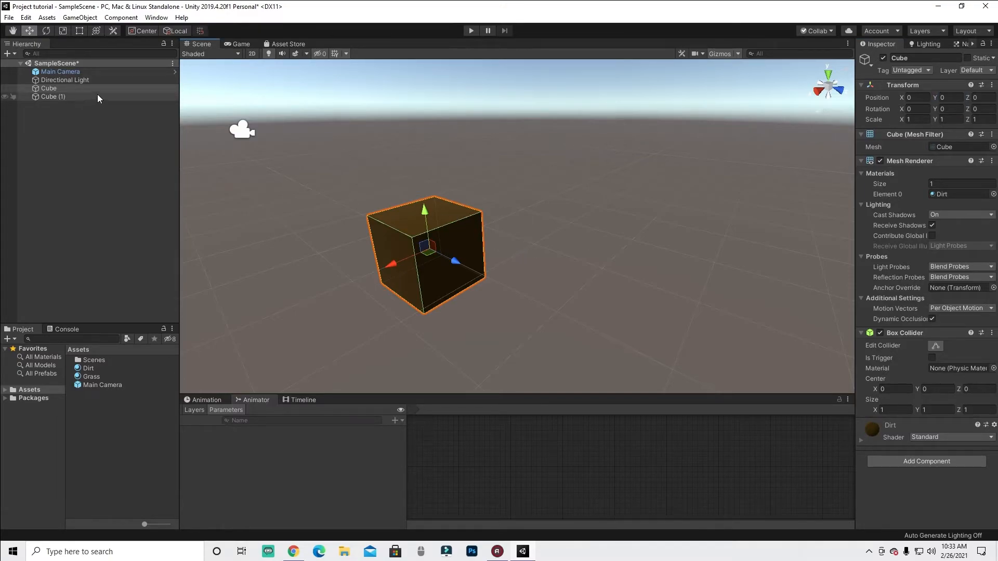
left_click(67, 98)
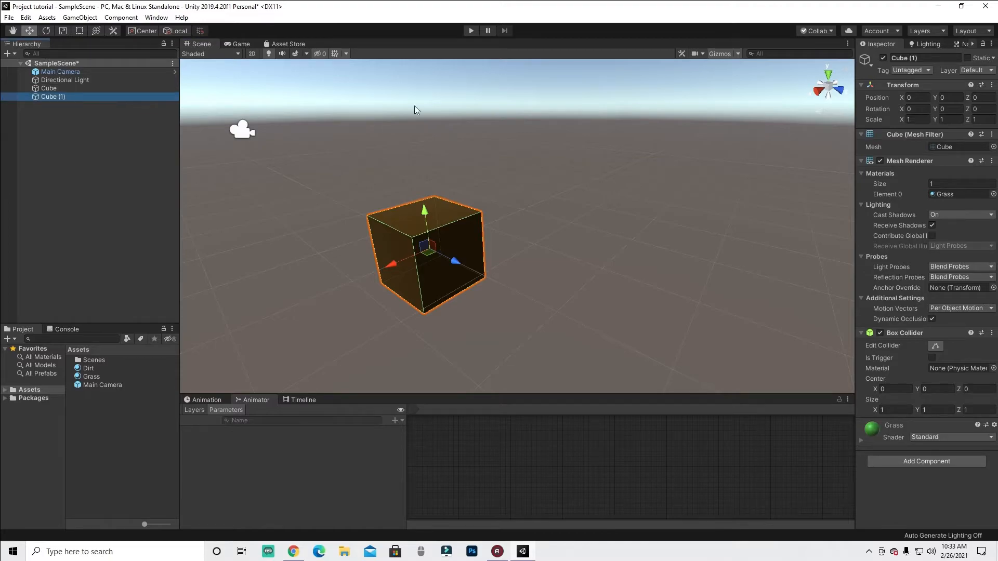
left_click(941, 97)
type(".25")
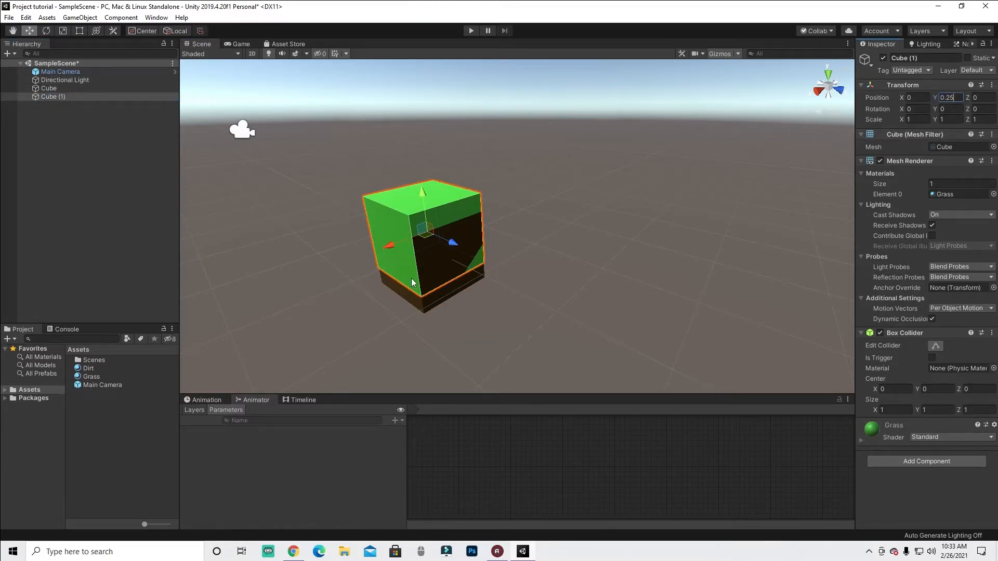
- Inspect the stacked grass and dirt cubes from several angles, selecting each cube
left_click(440, 292)
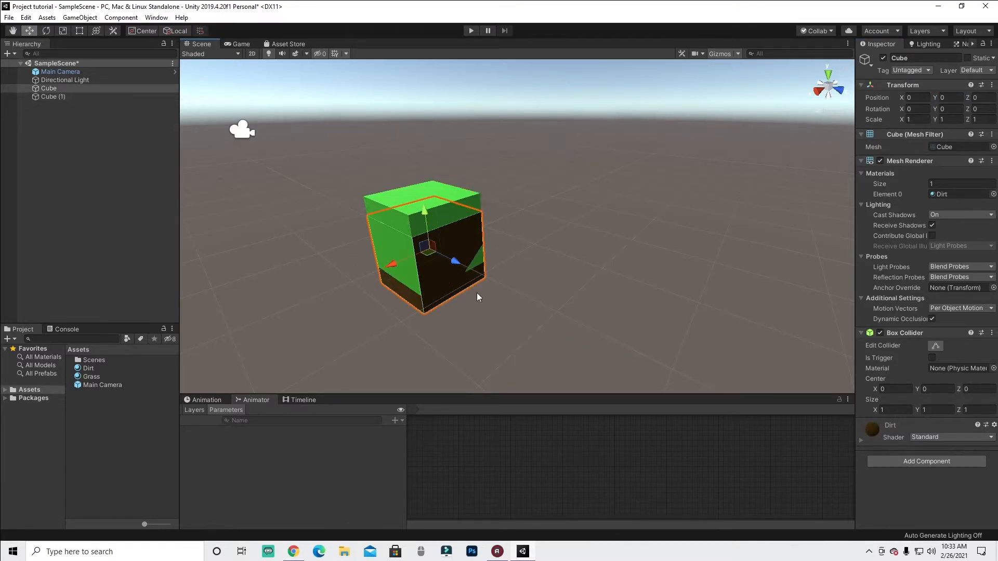
left_click_drag(456, 314, 345, 91, "alt")
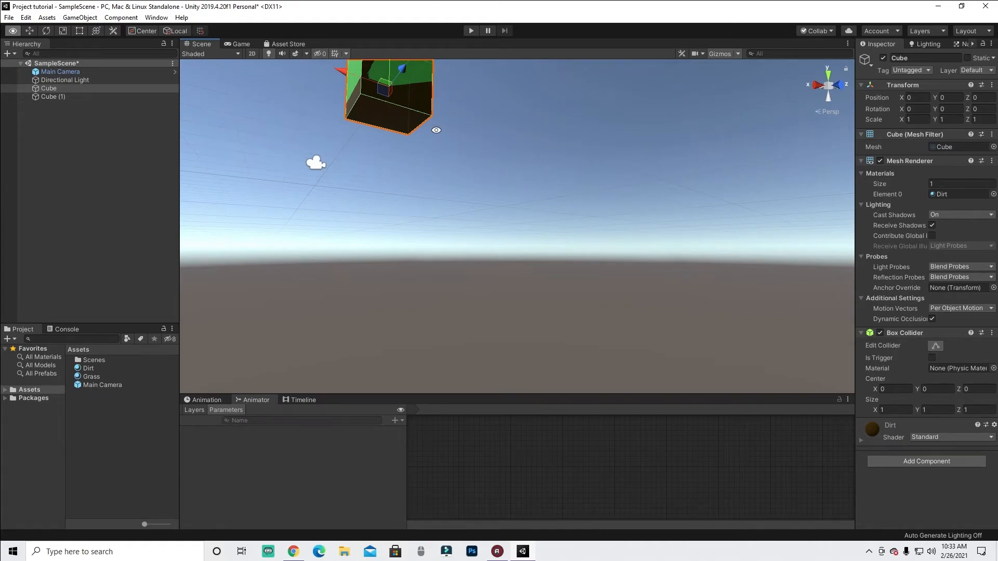
key("f")
left_click(397, 210)
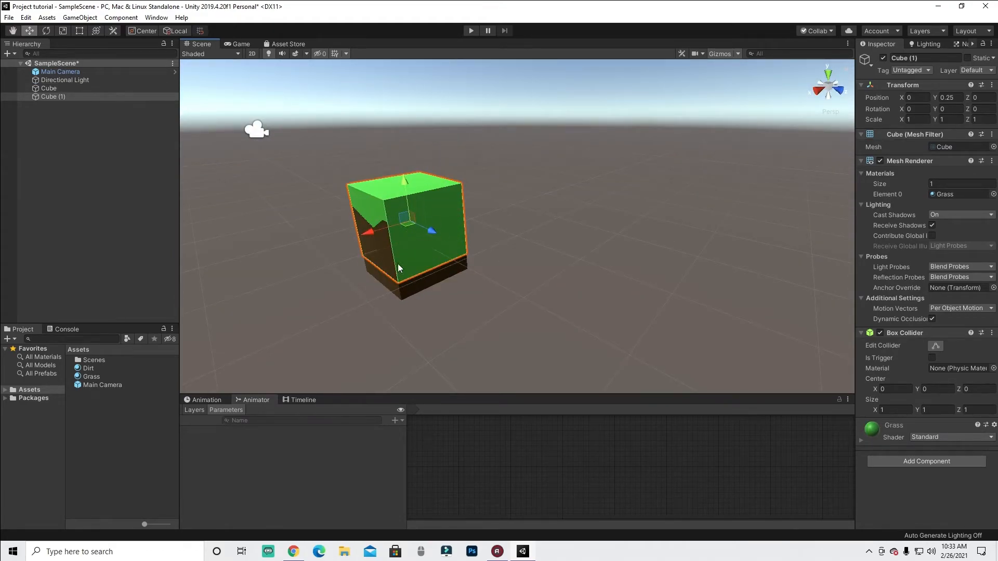
left_click_drag(377, 255, 422, 225, "alt")
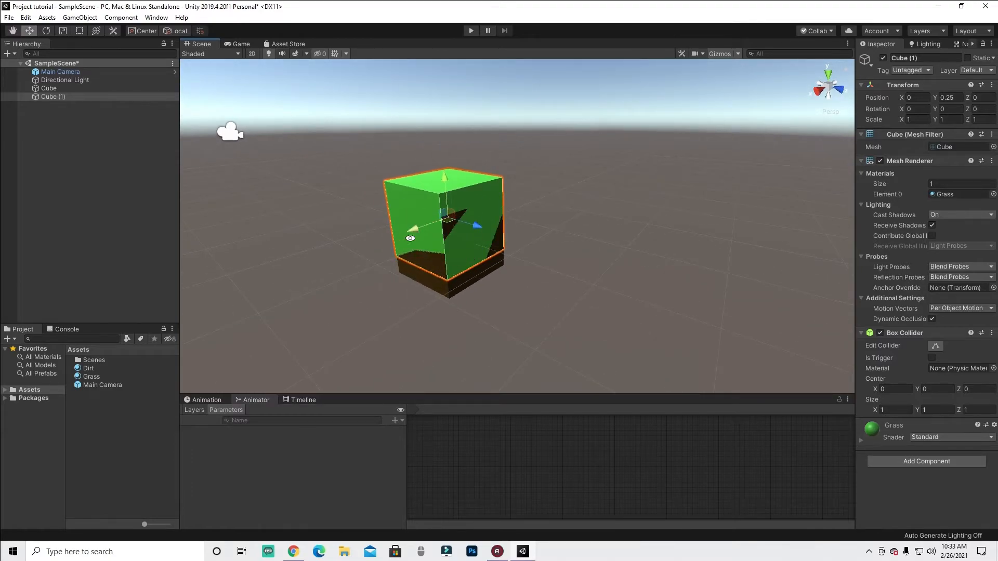
scroll(422, 226, "up", 2)
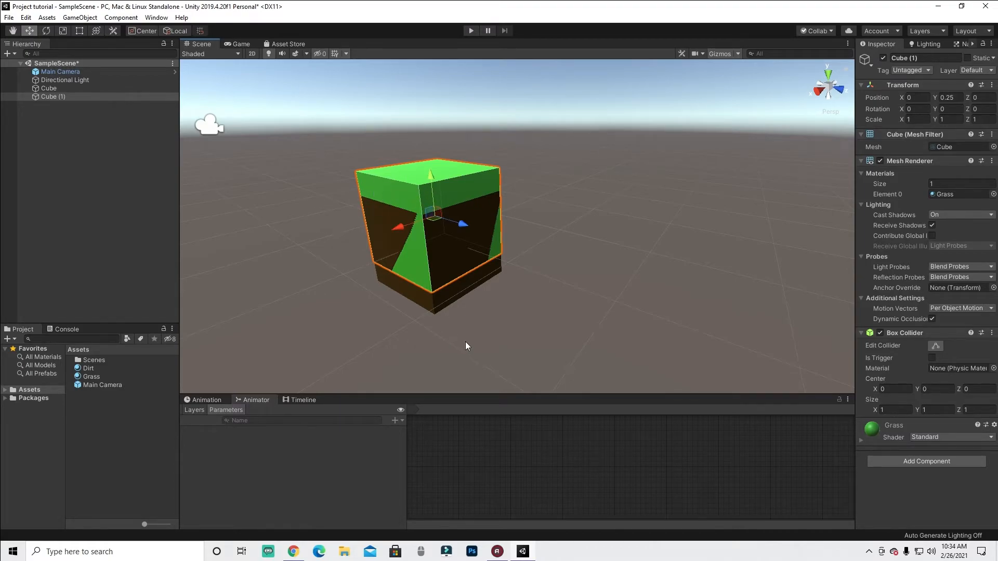
left_click(422, 302)
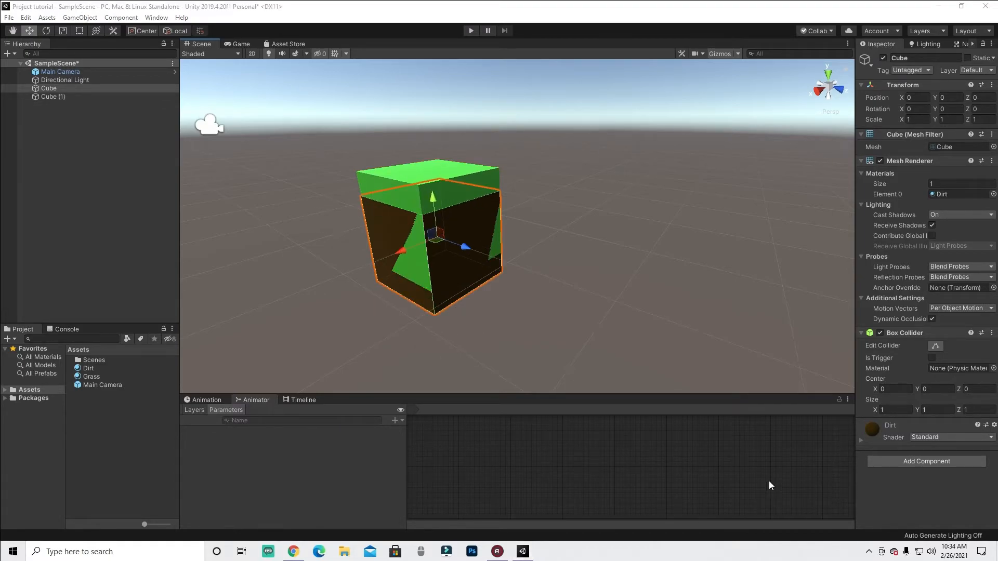
left_click_drag(431, 292, 401, 286)
mouse_move(424, 214)
left_mouse_down()
mouse_move(396, 210)
mouse_move(419, 183)
left_mouse_up()
left_click_drag(431, 294, 435, 314)
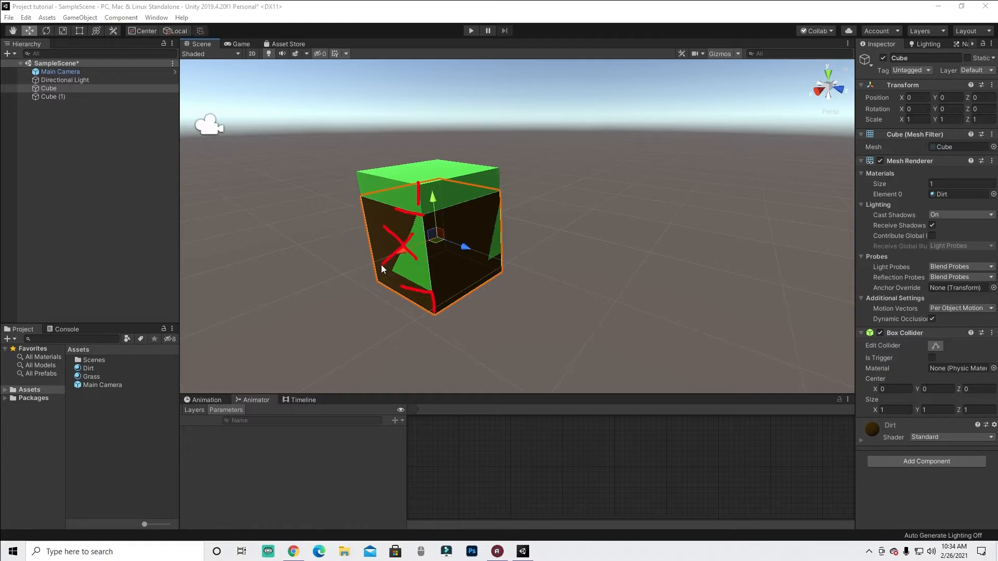
mouse_move(438, 228)
left_mouse_down()
mouse_move(485, 249)
mouse_move(420, 281)
left_mouse_up()
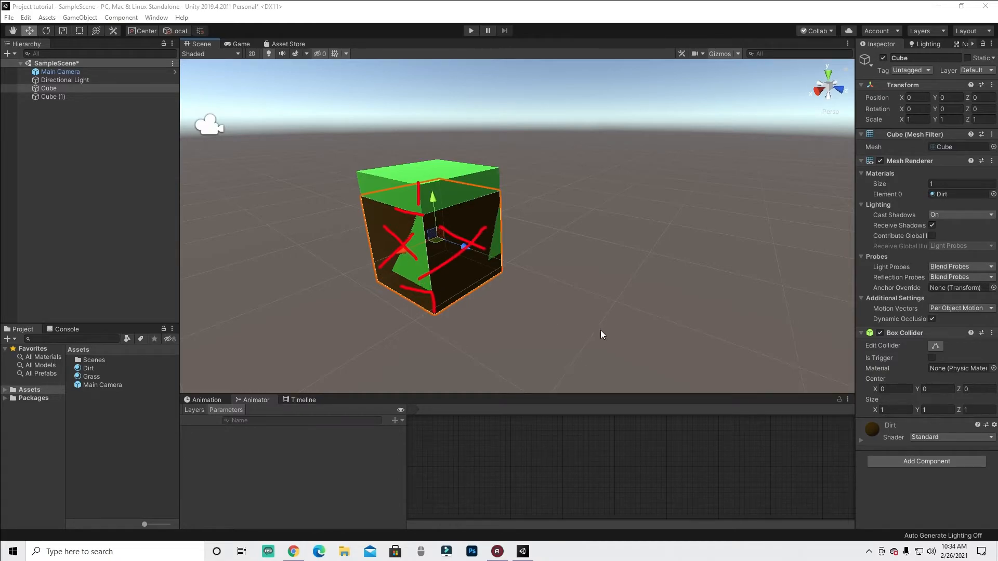
left_click(954, 498)
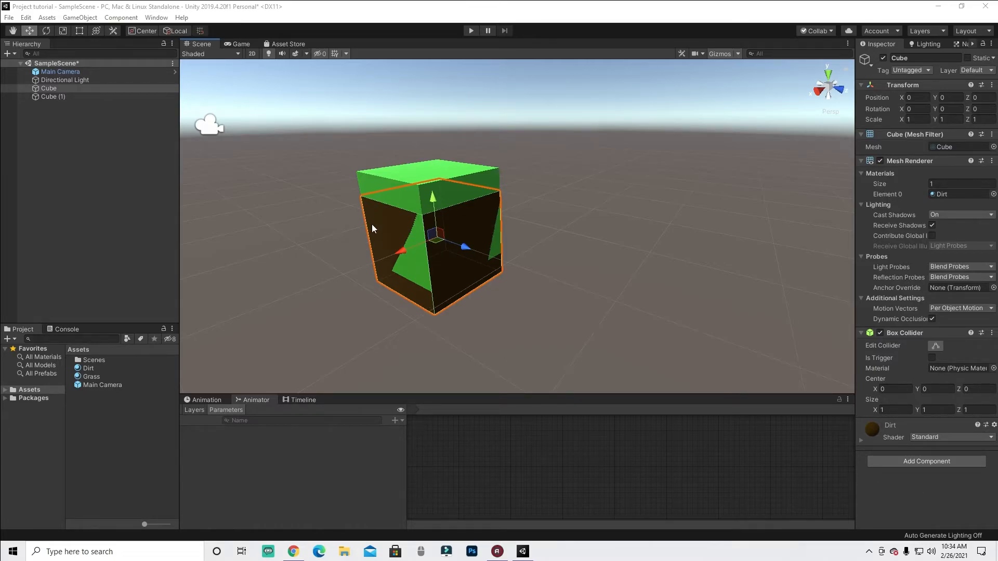
left_click_drag(412, 197, 411, 207)
left_click_drag(902, 100, 980, 104)
mouse_move(437, 165)
left_mouse_down()
mouse_move(447, 171)
mouse_move(453, 156)
mouse_move(446, 182)
left_mouse_up()
mouse_move(433, 147)
left_mouse_down()
mouse_move(448, 169)
mouse_move(444, 185)
left_mouse_up()
mouse_move(460, 134)
left_mouse_down()
mouse_move(422, 188)
mouse_move(484, 154)
mouse_move(458, 136)
left_mouse_up()
mouse_move(423, 294)
left_mouse_down()
mouse_move(430, 314)
mouse_move(412, 306)
mouse_move(470, 325)
mouse_move(446, 280)
left_mouse_up()
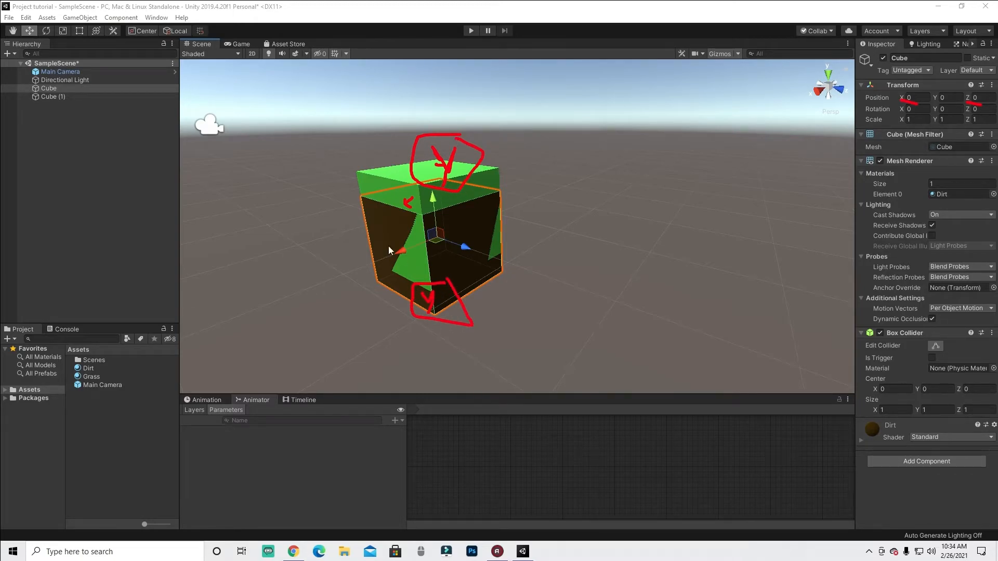
- Set the grass cube's (Cube (1)) X and Z scale to 1.01
mouse_move(413, 228)
left_mouse_down()
mouse_move(399, 230)
mouse_move(411, 236)
left_mouse_up()
left_click(941, 493)
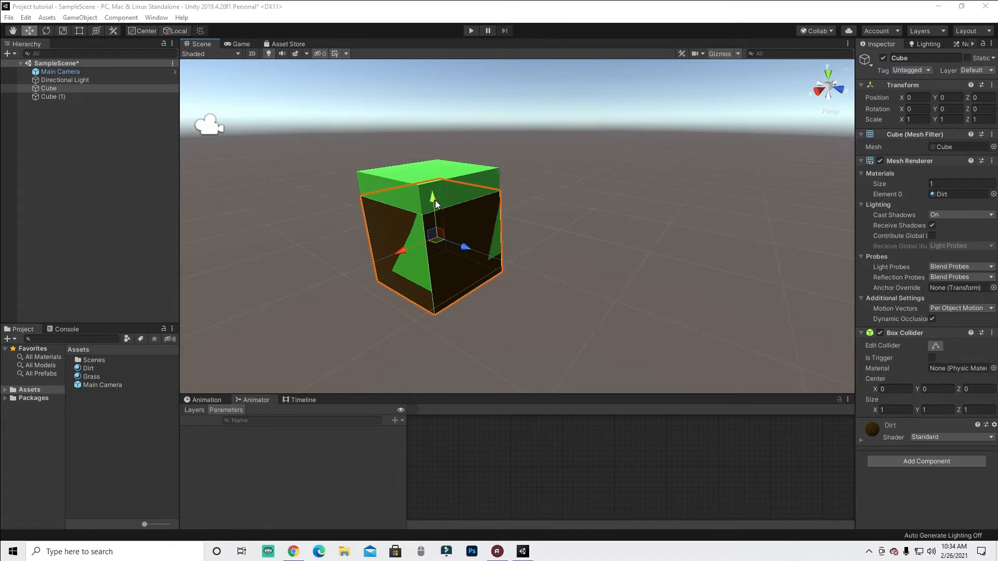
mouse_move(435, 203)
left_mouse_down()
mouse_move(435, 139)
mouse_move(429, 145)
left_mouse_up()
left_click(57, 96)
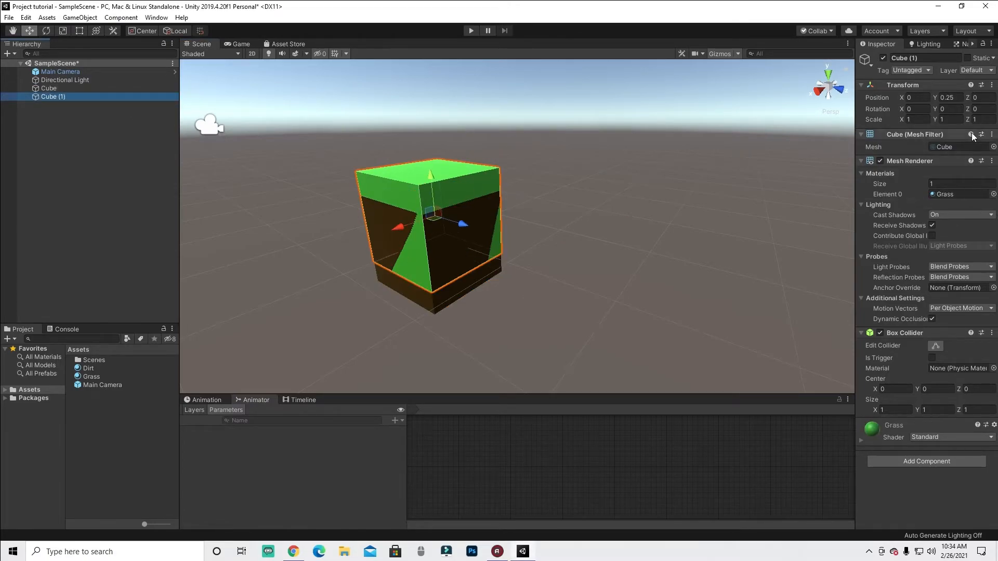
left_click(923, 120)
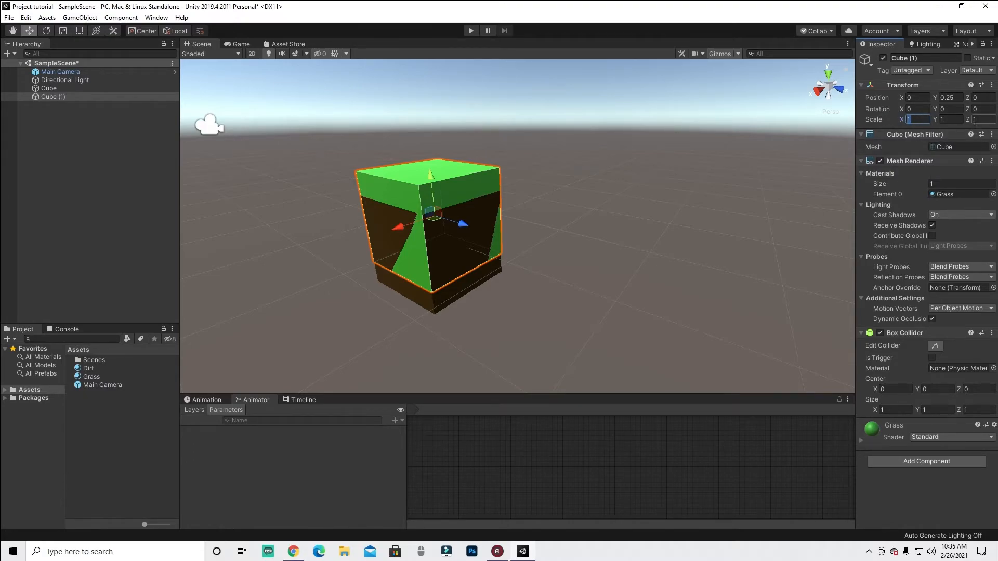
type(".01")
left_click(975, 119)
type(".01")
left_click_drag(713, 213, 684, 223, "alt")
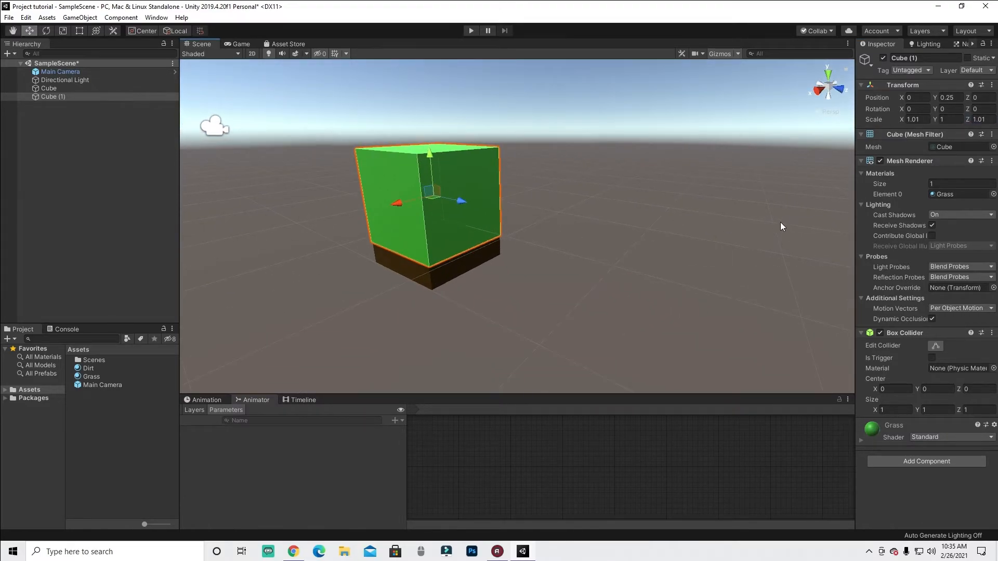
- Set the grass cube's X and Z scale to 1.001
left_click(926, 120)
left_click(920, 119)
type("0")
left_click(980, 122)
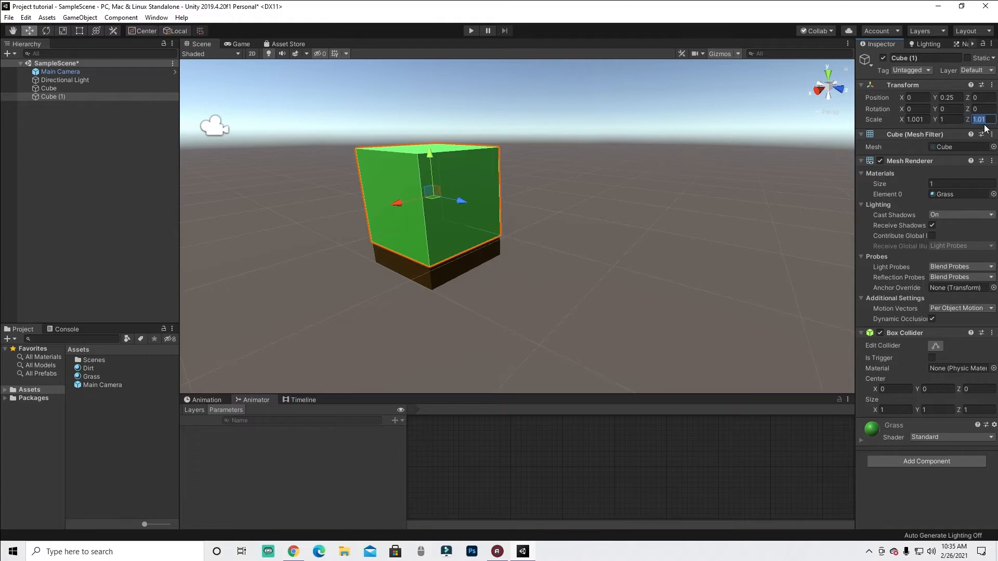
left_click(741, 206)
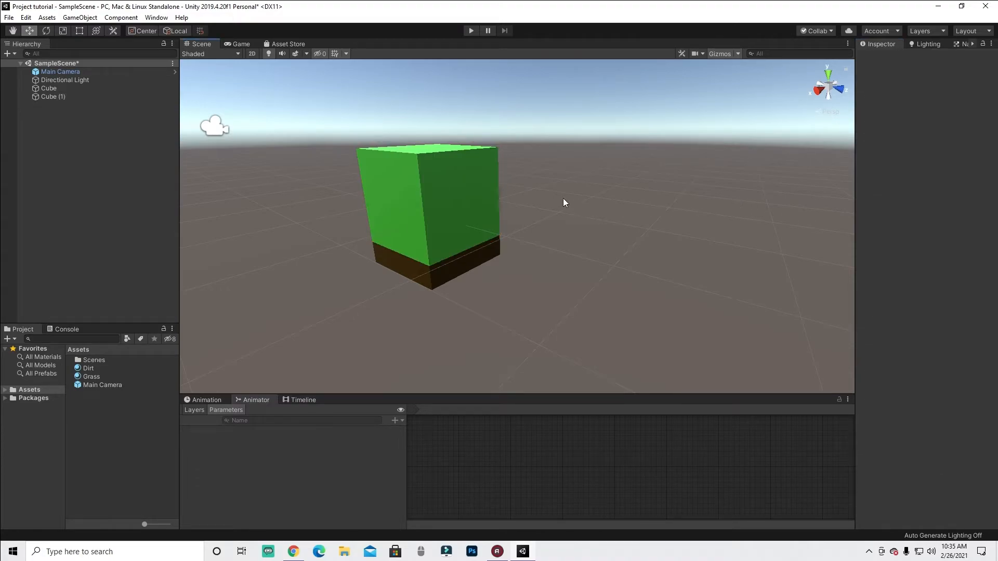
- Focus on the grass block and orbit around it to inspect it from several angles
left_click(427, 177)
left_click_drag(478, 273, 419, 95, "alt")
key("f")
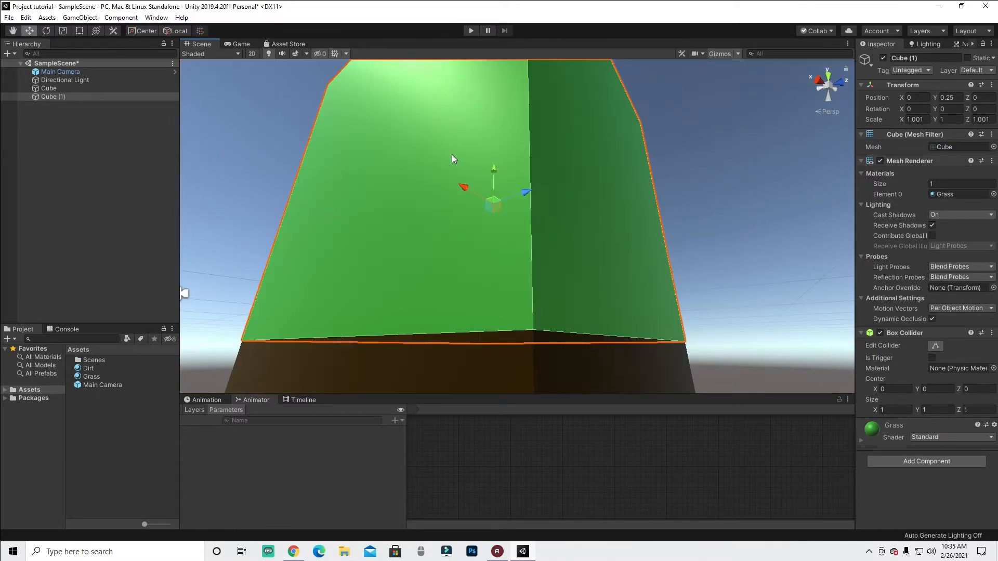
left_click_drag(451, 154, 529, 103, "alt")
left_click(541, 99)
left_click(588, 100)
left_click(572, 203)
right_click_drag(588, 188, 596, 221)
key("e")
key("s")
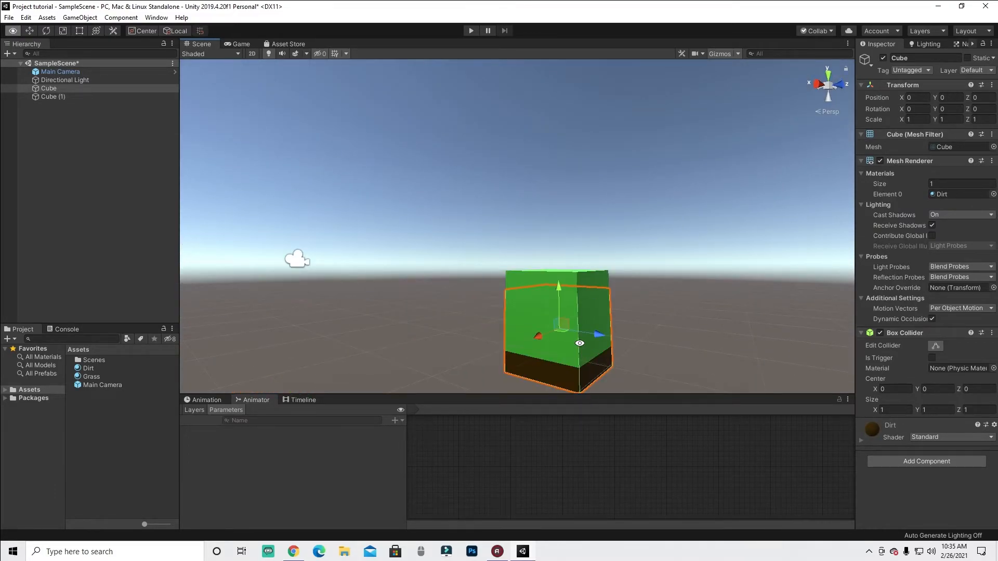
left_click_drag(582, 345, 575, 350, "alt")
middle_click_drag(598, 308, 494, 190)
left_click_drag(480, 214, 486, 264, "alt")
left_click(460, 267)
scroll(482, 285, "up", 3)
scroll(482, 285, "down", 3)
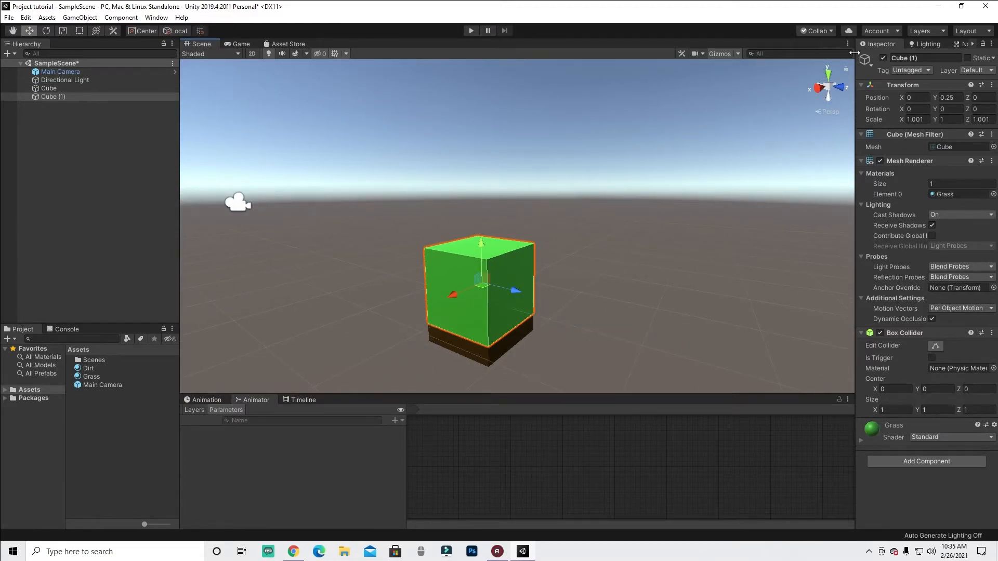
middle_click_drag(605, 243, 578, 167)
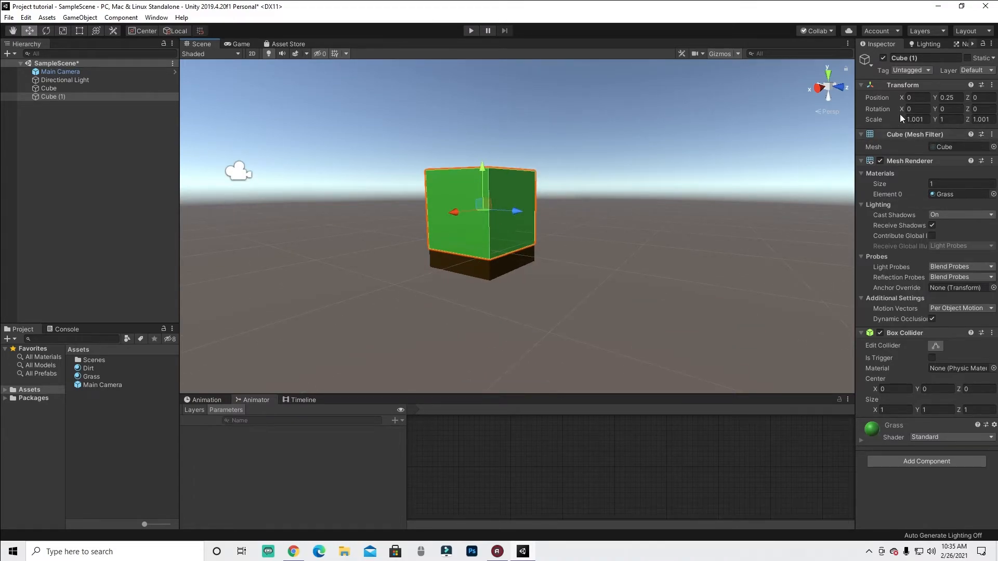
- Select the grass and dirt cubes alternately from different viewpoints to compare their sides
scroll(601, 292, "up", 3)
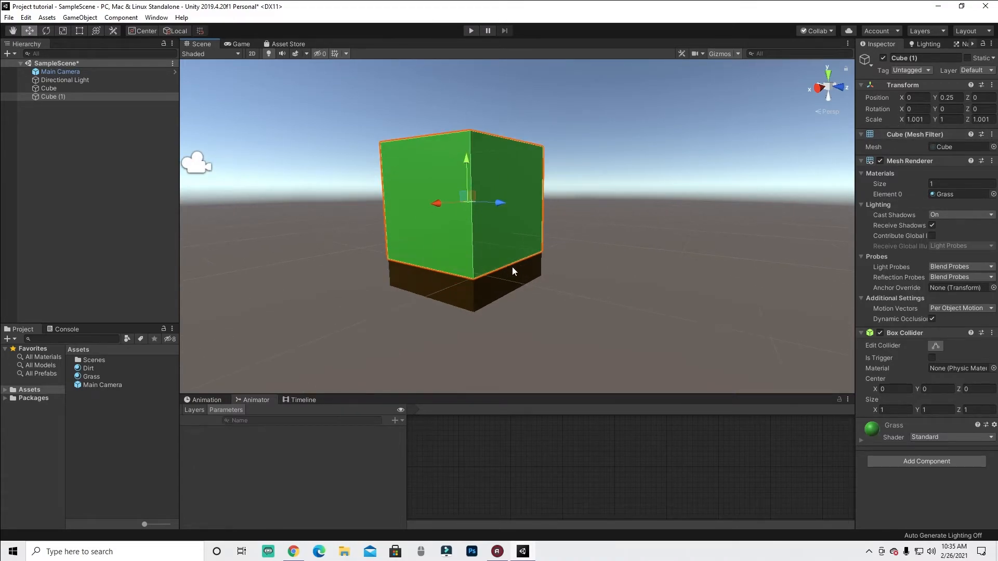
left_click(458, 286)
left_click(452, 275)
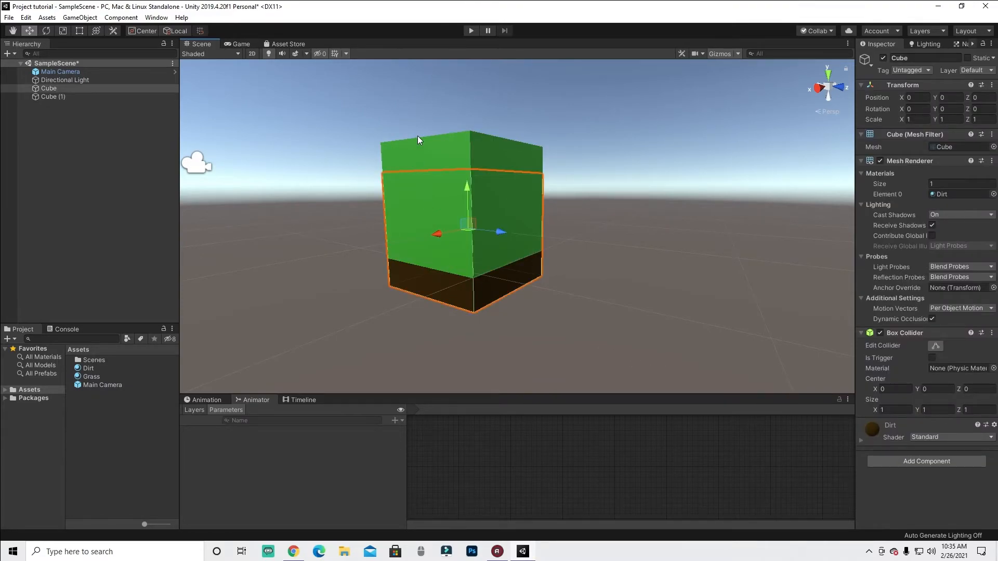
left_click(404, 280)
left_click(431, 216)
left_click(435, 163)
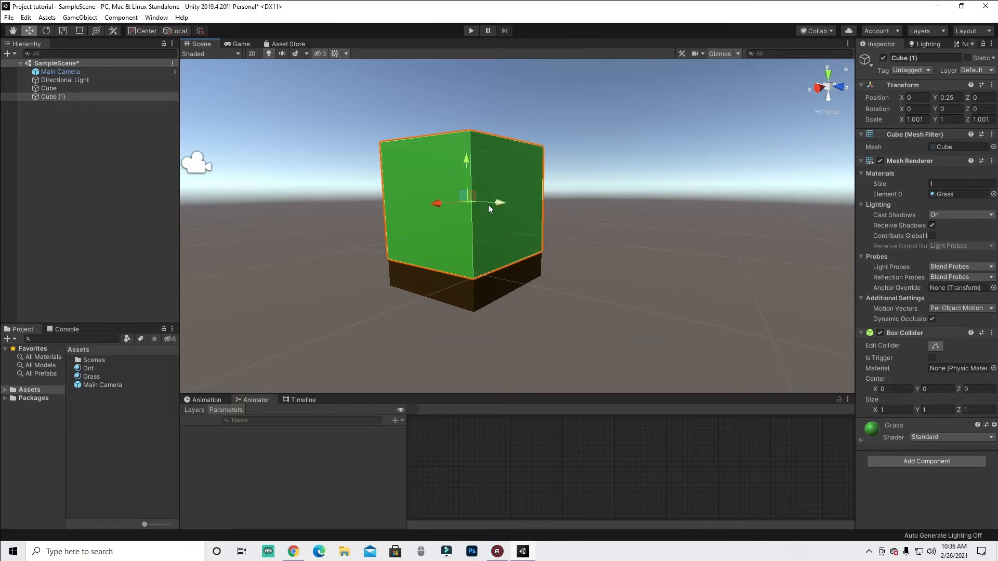
left_click(468, 306)
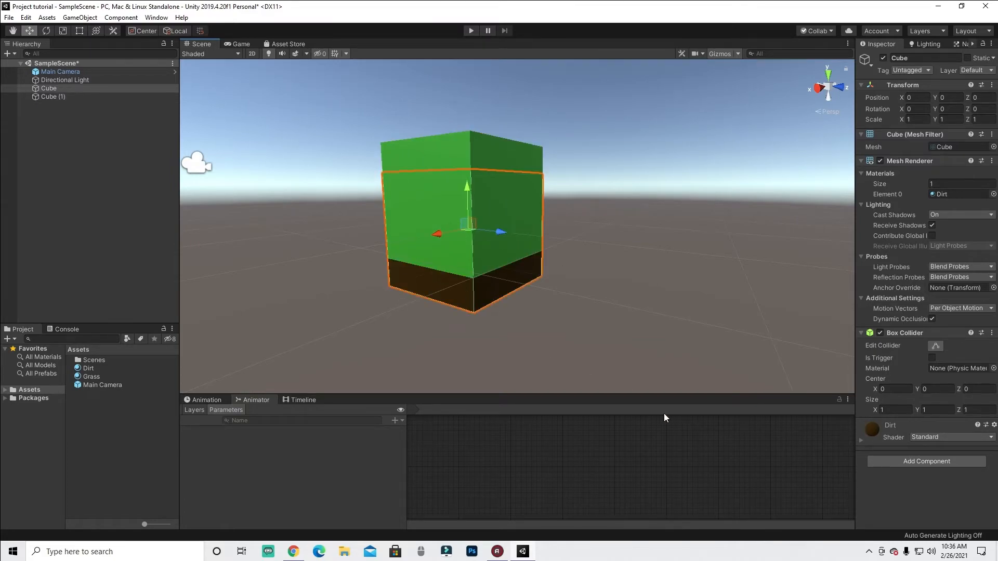
left_click(449, 164)
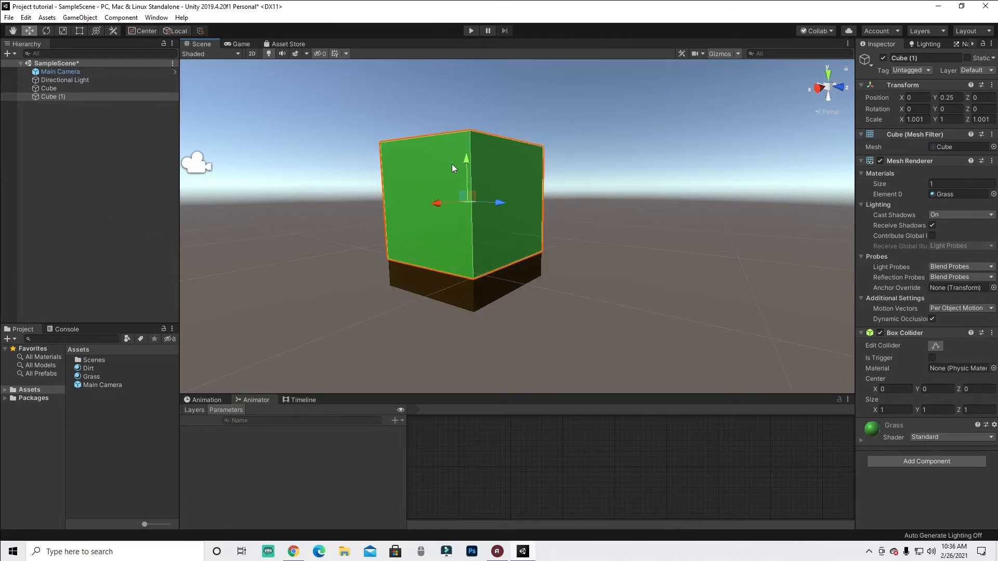
left_click(444, 282)
left_click(426, 151)
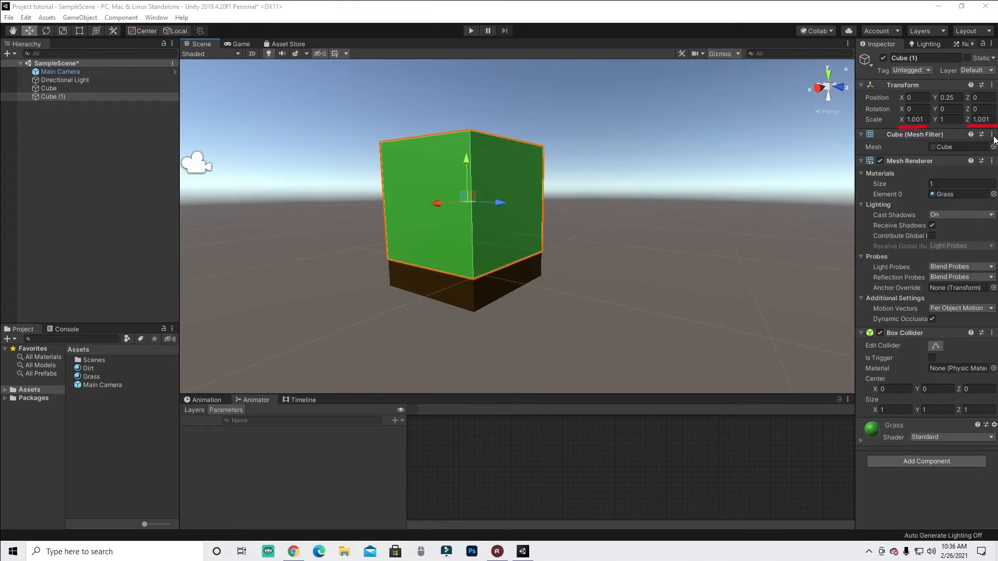
mouse_move(971, 112)
left_mouse_down()
mouse_move(987, 109)
mouse_move(990, 123)
left_mouse_up()
mouse_move(903, 127)
left_mouse_down()
mouse_move(929, 117)
mouse_move(903, 119)
mouse_move(910, 127)
left_mouse_up()
left_click(944, 498)
scroll(538, 310, "down", 5)
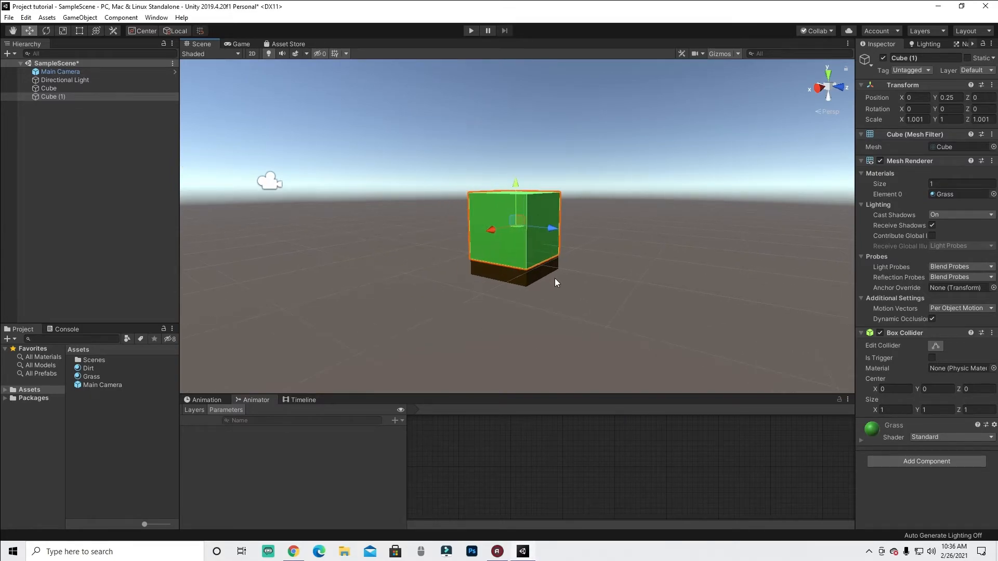
left_click_drag(551, 279, 467, 275, "alt")
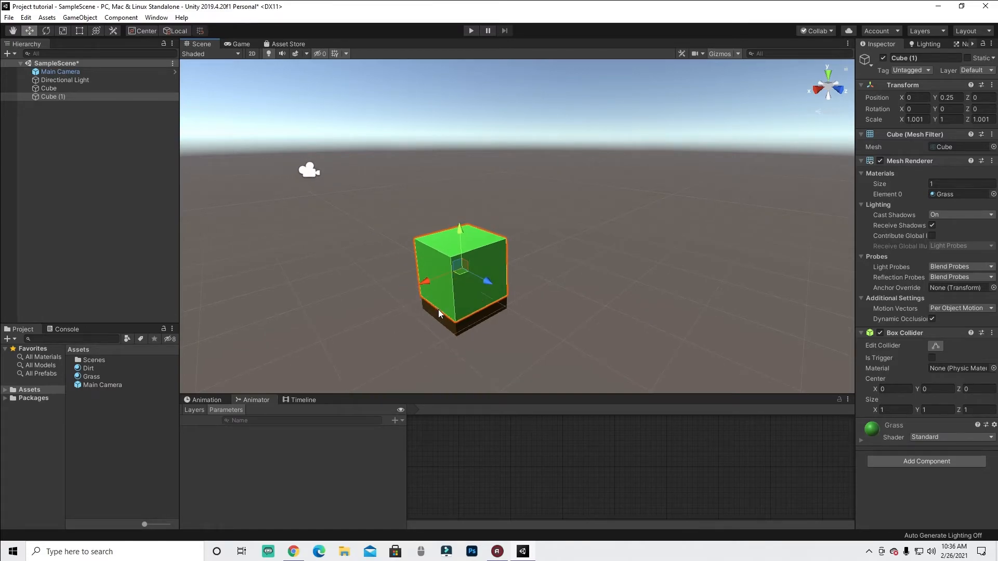
left_click(449, 326)
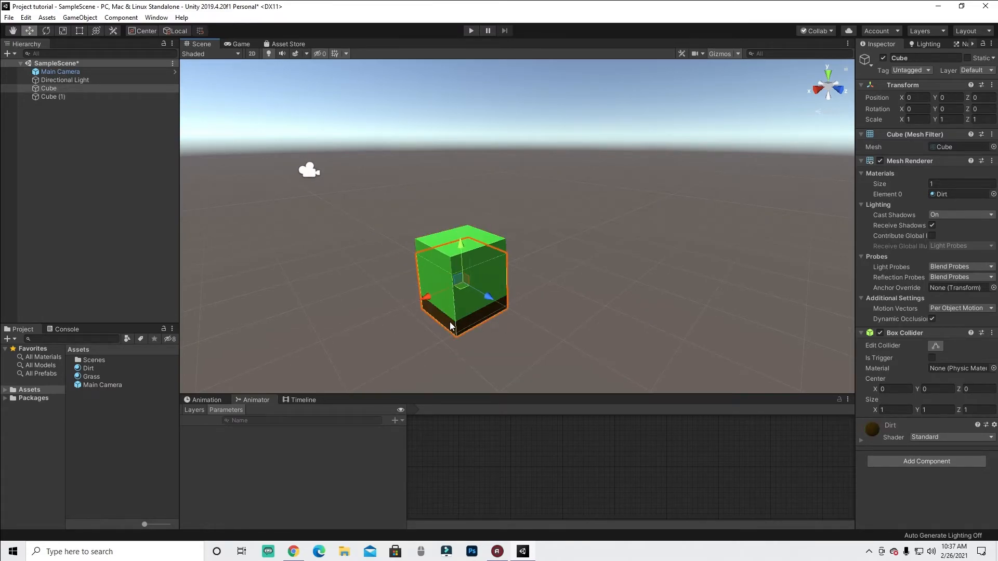
left_click(447, 298)
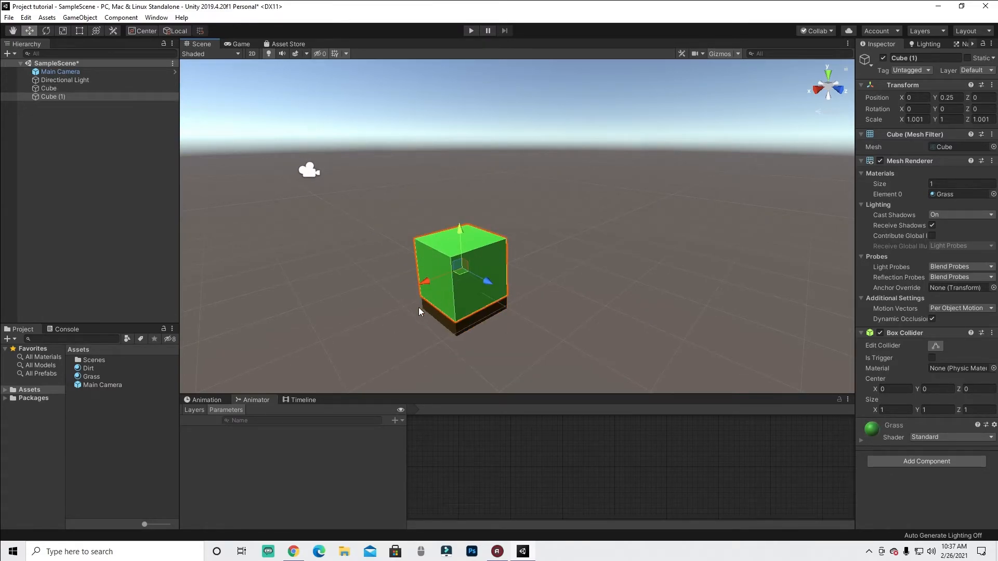
left_click(440, 324)
left_click(438, 314)
left_click(444, 277)
left_click(450, 326)
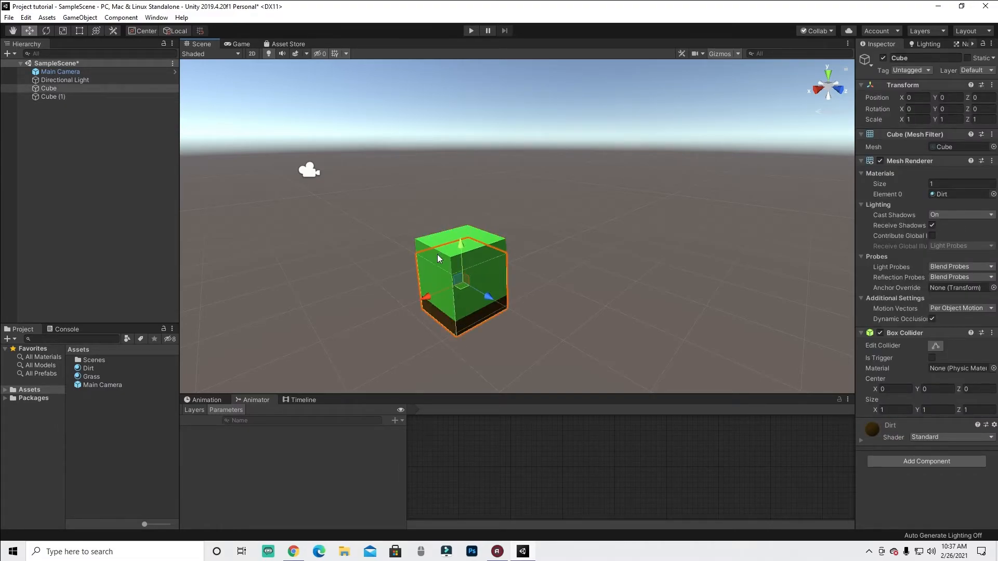
left_click(446, 257)
left_click_drag(592, 336, 556, 223, "alt")
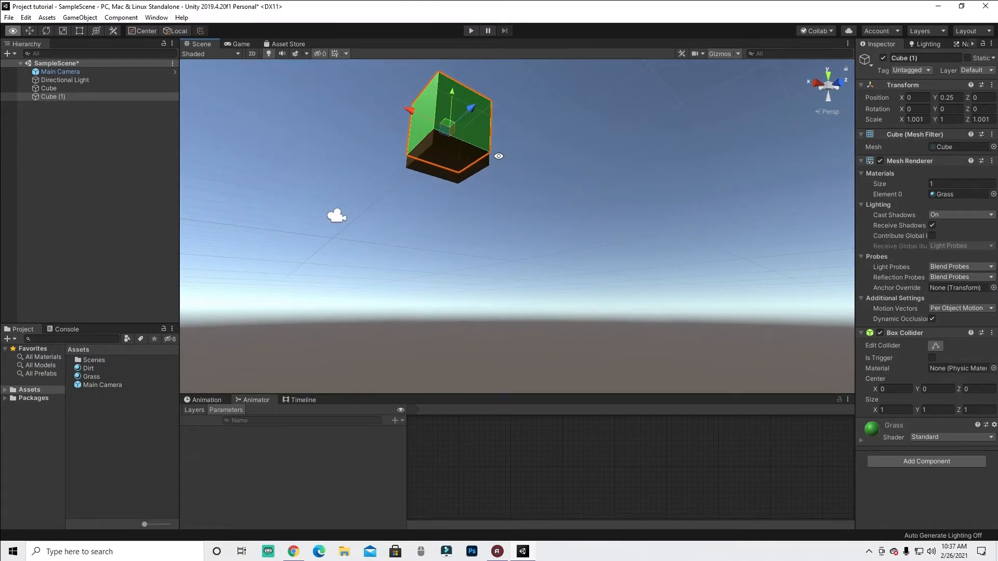
left_click(530, 196)
left_click_drag(457, 116, 504, 209, "alt")
left_click(506, 264)
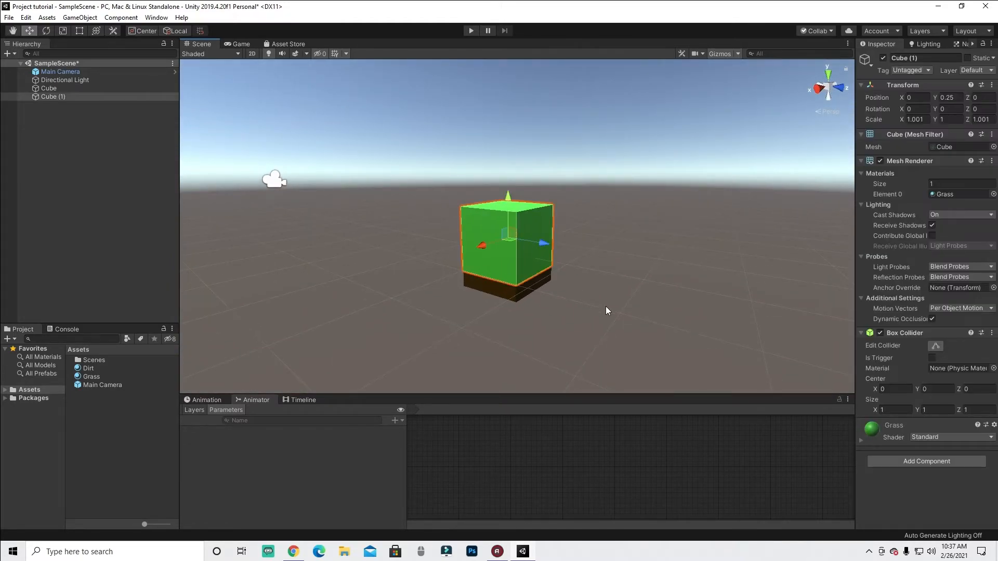
left_click(500, 294)
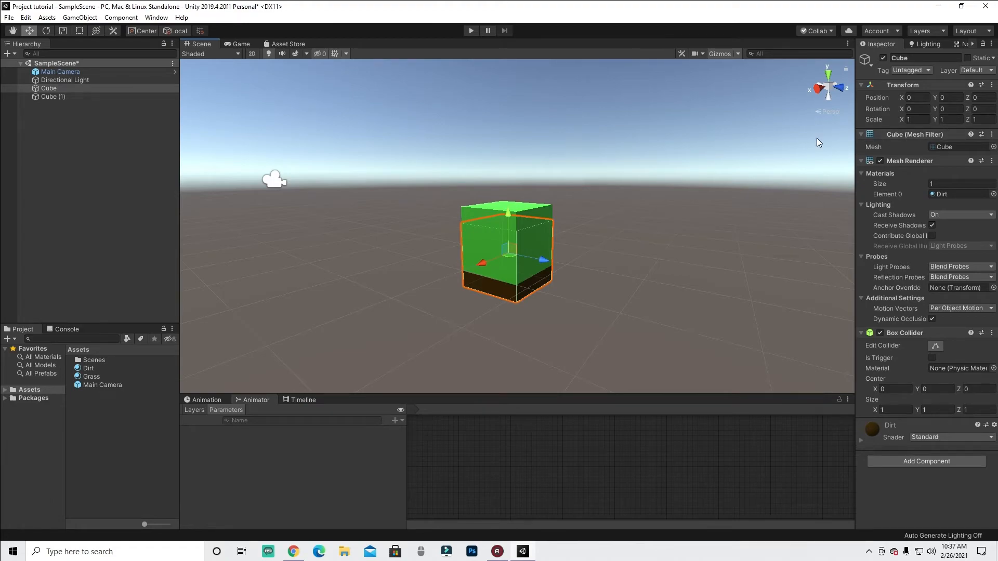
left_click(480, 206)
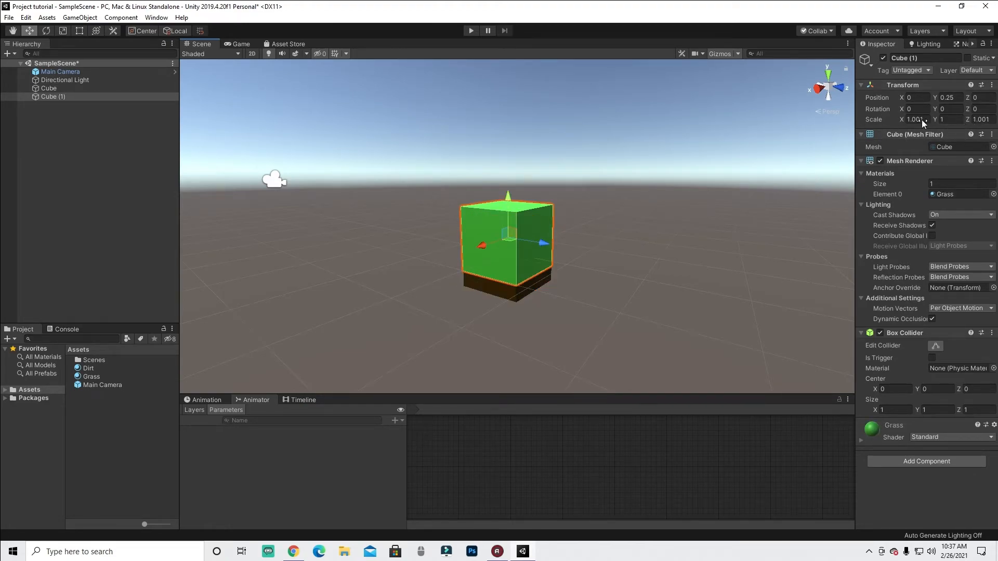
left_click(502, 289)
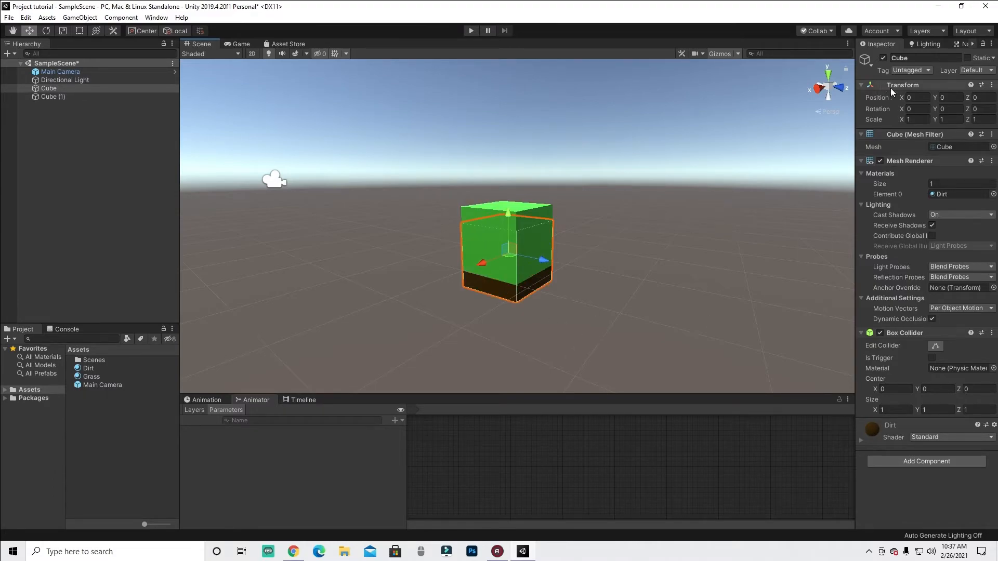
- Set the dirt cube's X scale to 1.0011
left_click(916, 118)
type("1.001")
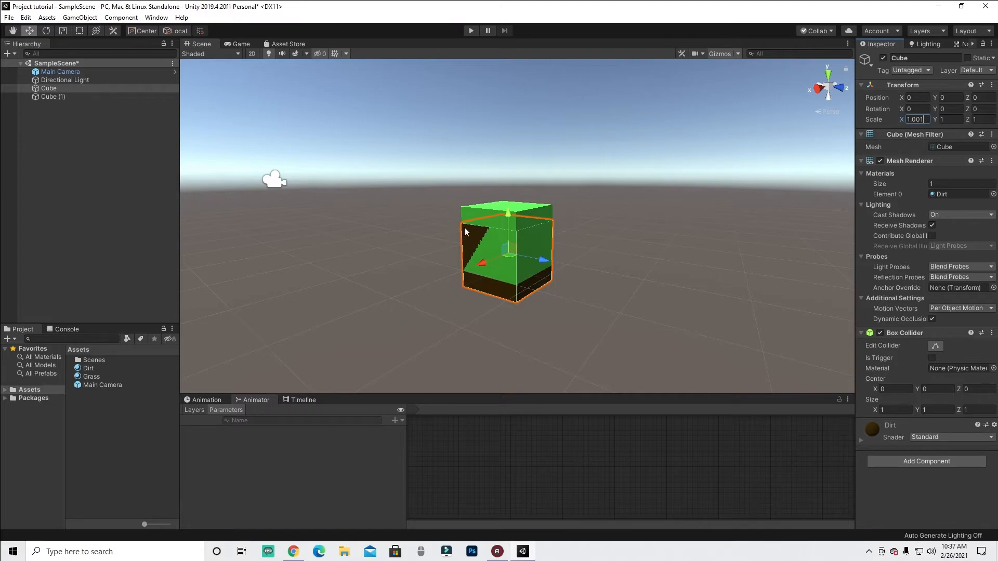
type("1")
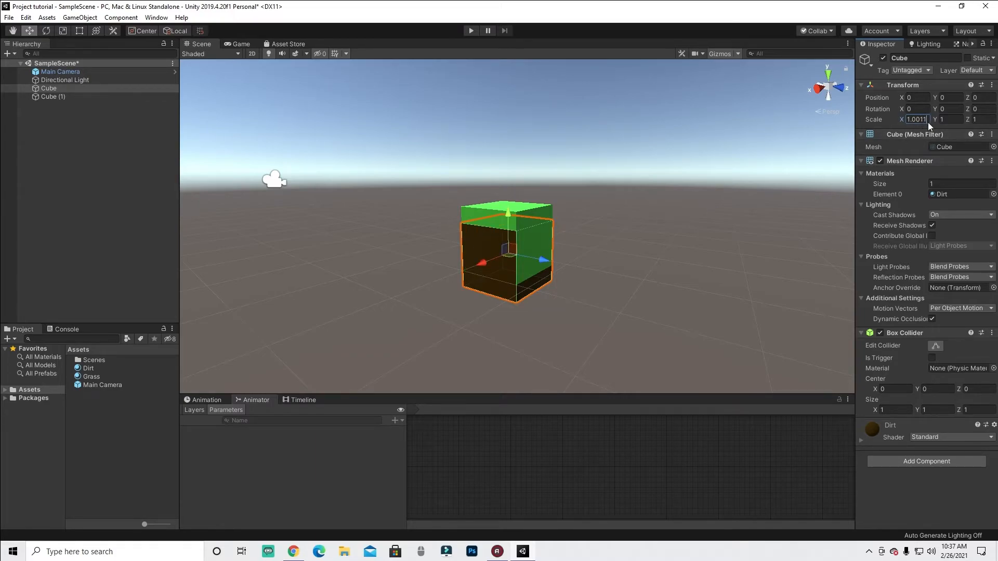
left_click(627, 295)
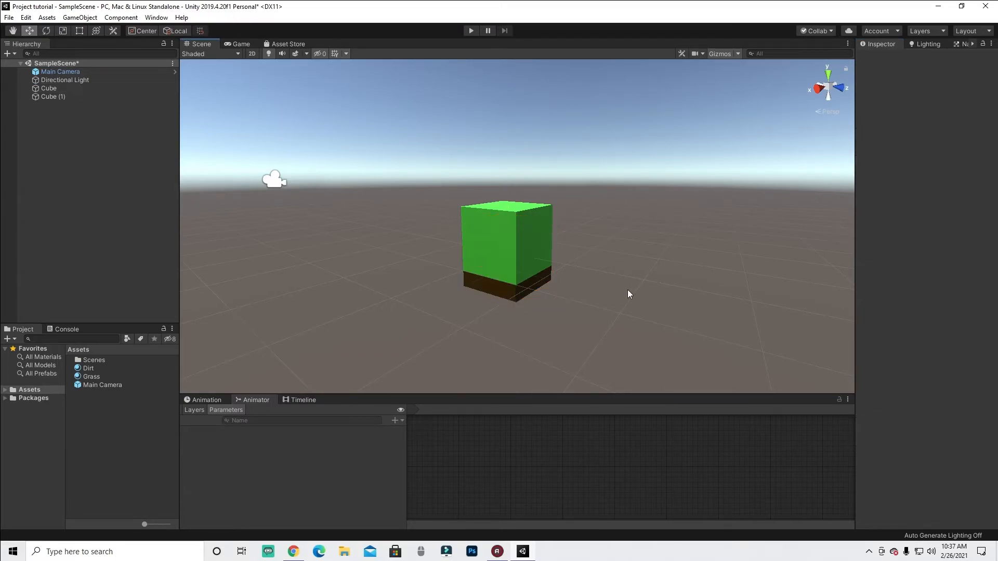
left_click(498, 226)
left_click_drag(512, 193, 520, 146)
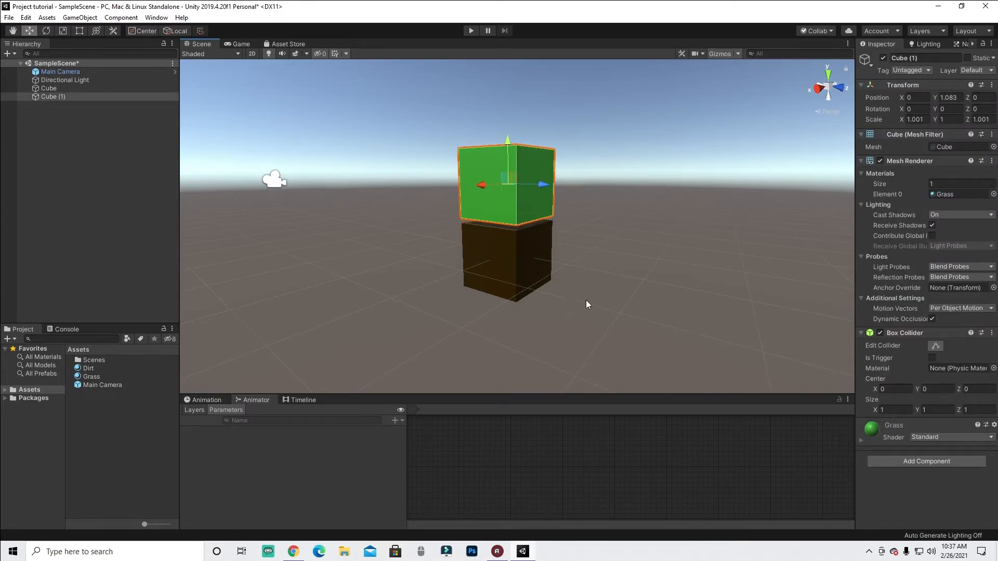
key("ctrl+z")
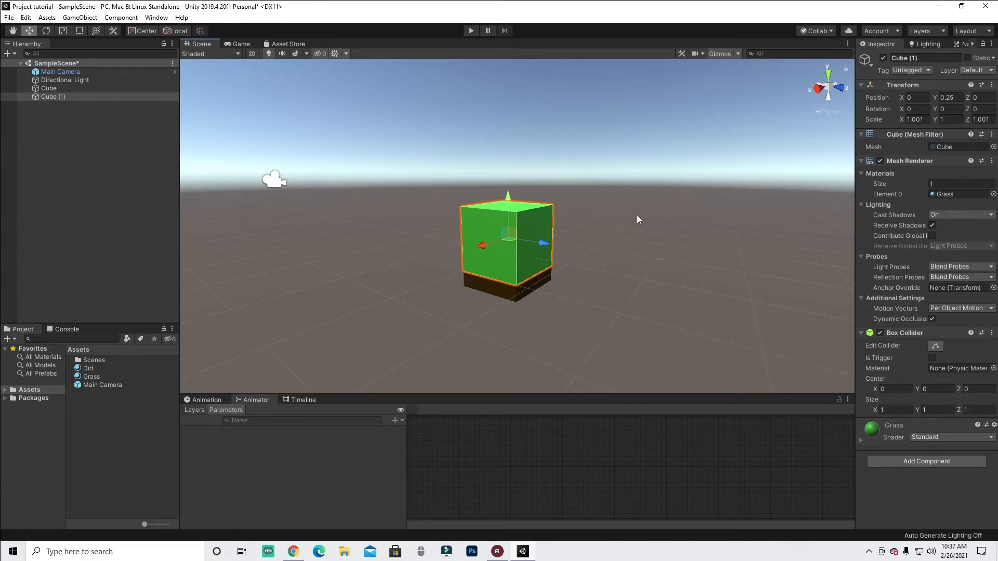
- Scale the grass cube down along Y to about 0.05
key("e")
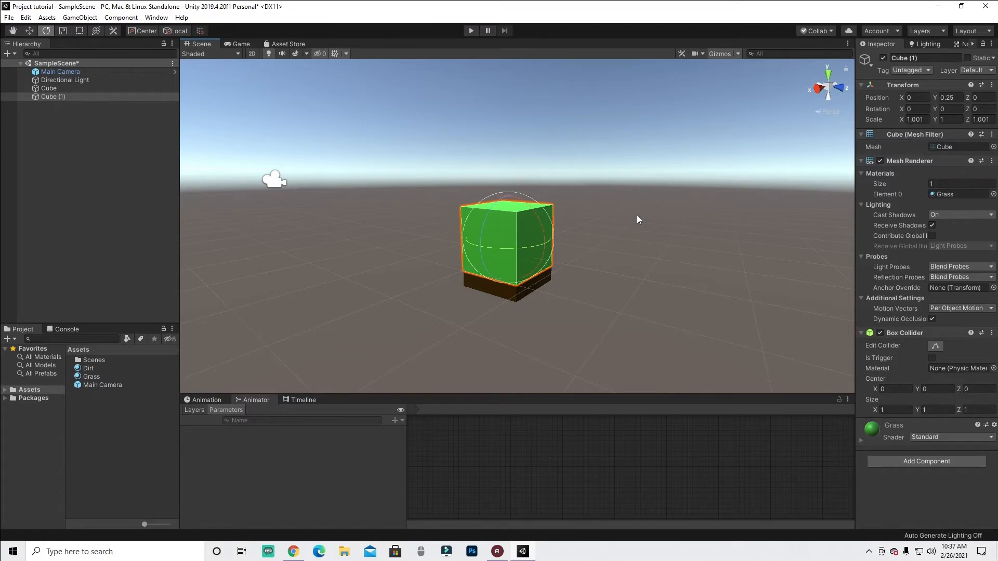
key("w")
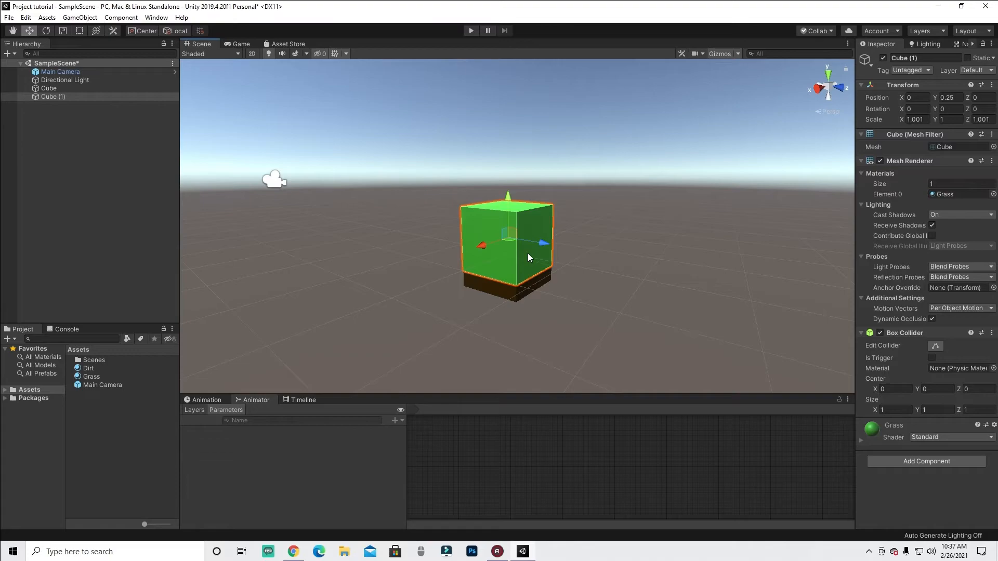
key("r")
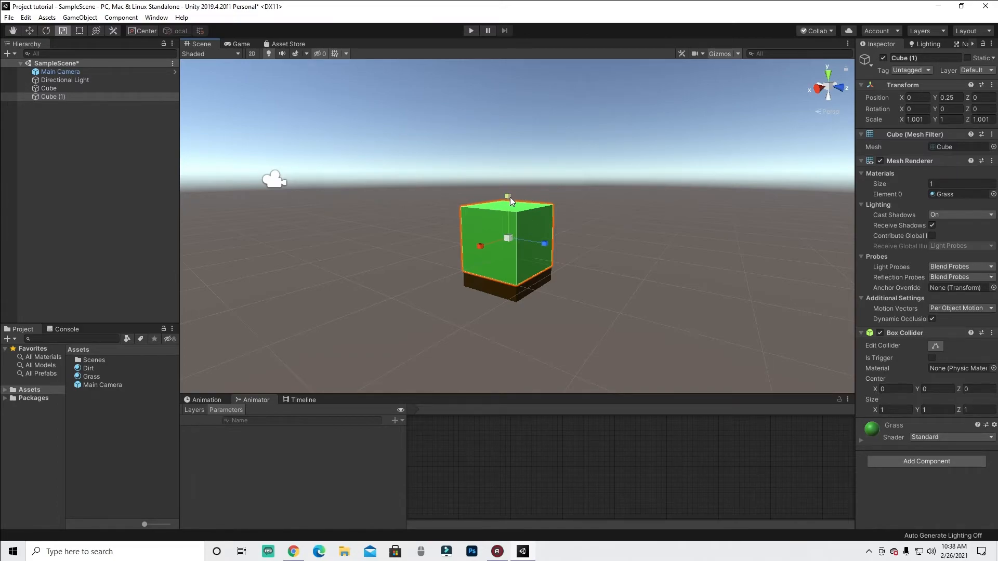
left_click_drag(507, 196, 507, 232)
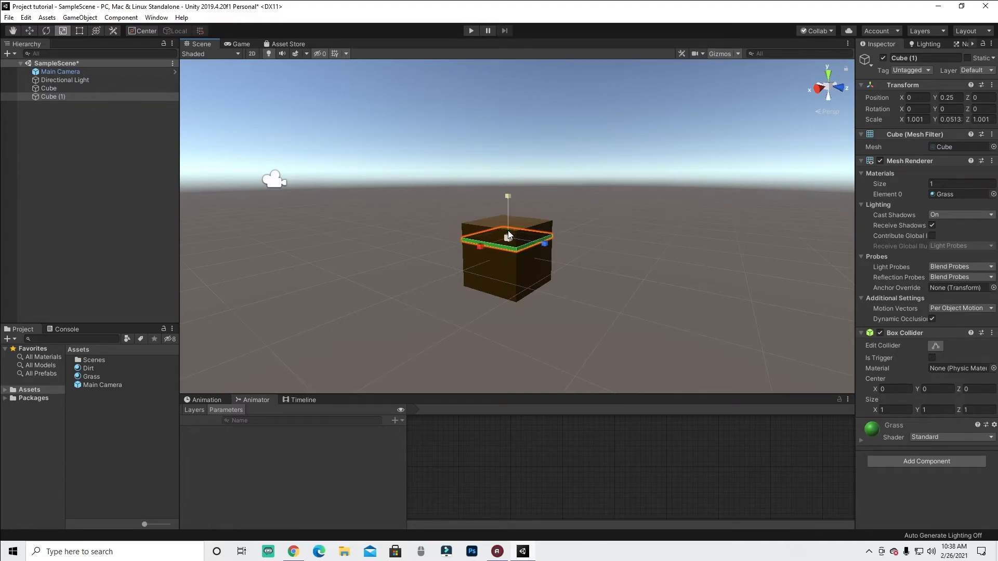
- Move the grass cube up along Y so it sits on top of the dirt cube, about 0.475
key("w")
left_click_drag(508, 195, 510, 181)
scroll(510, 180, "up", 5)
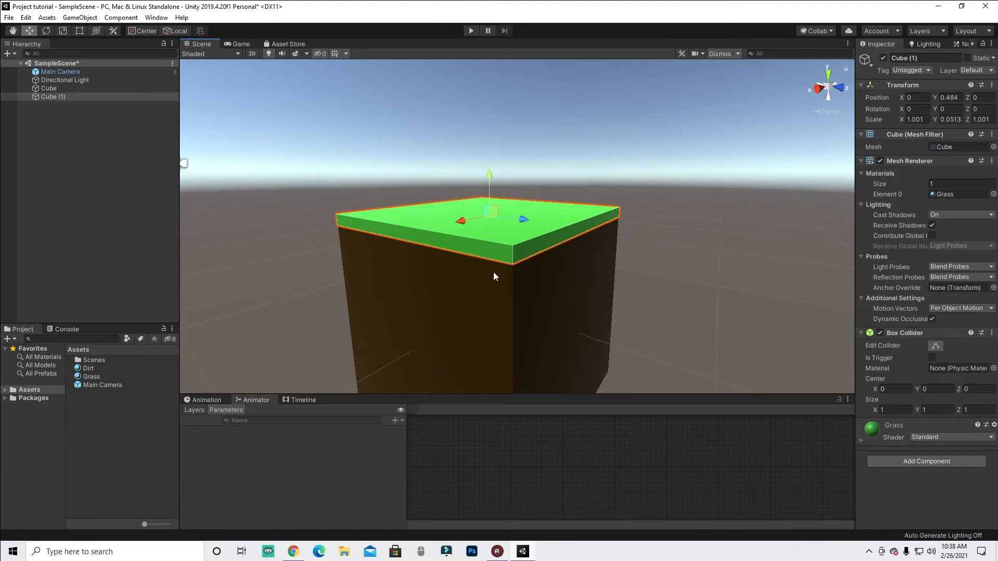
mouse_move(494, 272)
left_mouse_down("alt")
mouse_move(490, 244)
mouse_move(491, 254)
left_mouse_up("alt")
left_click_drag(481, 114, 485, 120)
left_click_drag(472, 155, 472, 180, "alt")
left_click(470, 151)
scroll(494, 228, "down", 6)
scroll(485, 268, "up", 6)
scroll(484, 276, "down", 7)
left_click_drag(464, 272, 436, 297, "alt")
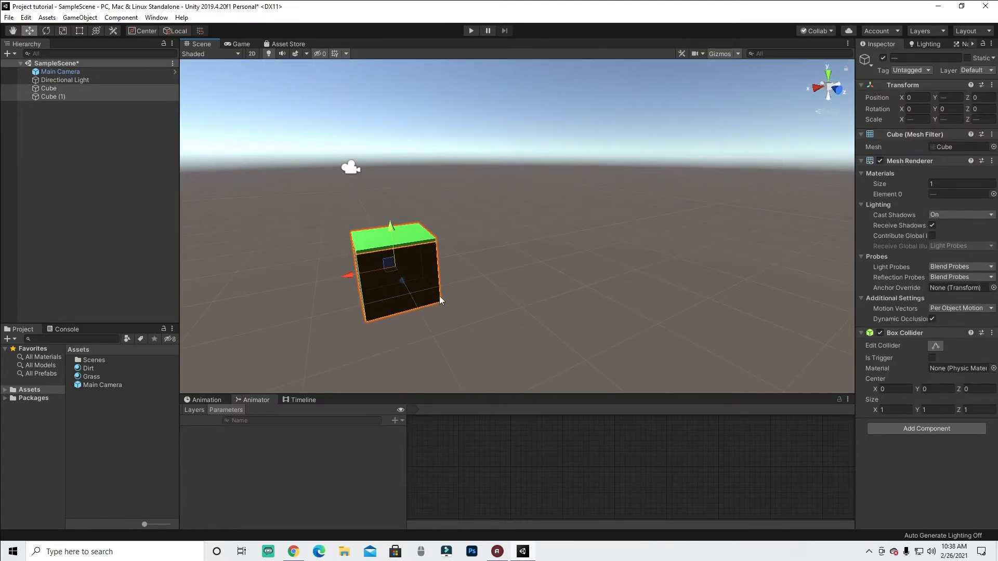
- Move the dirt and grass cubes apart one at a time and undo each move
left_click(411, 288)
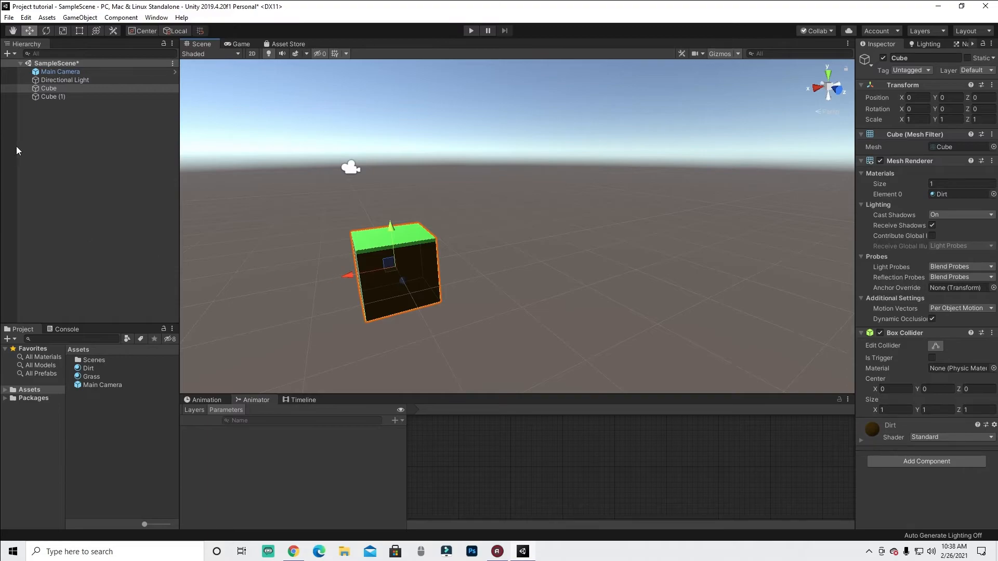
left_click_drag(340, 276, 663, 263)
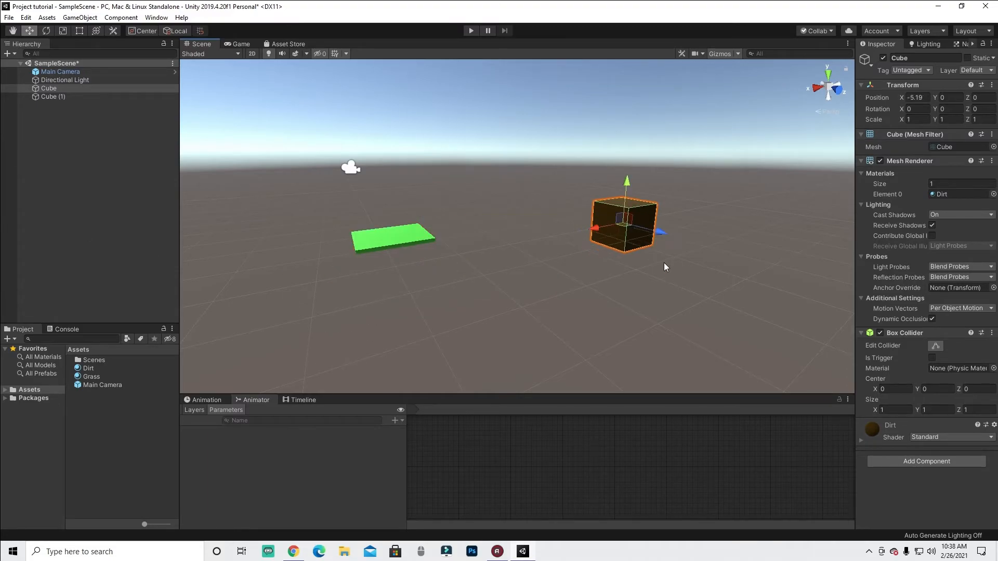
left_click(372, 245)
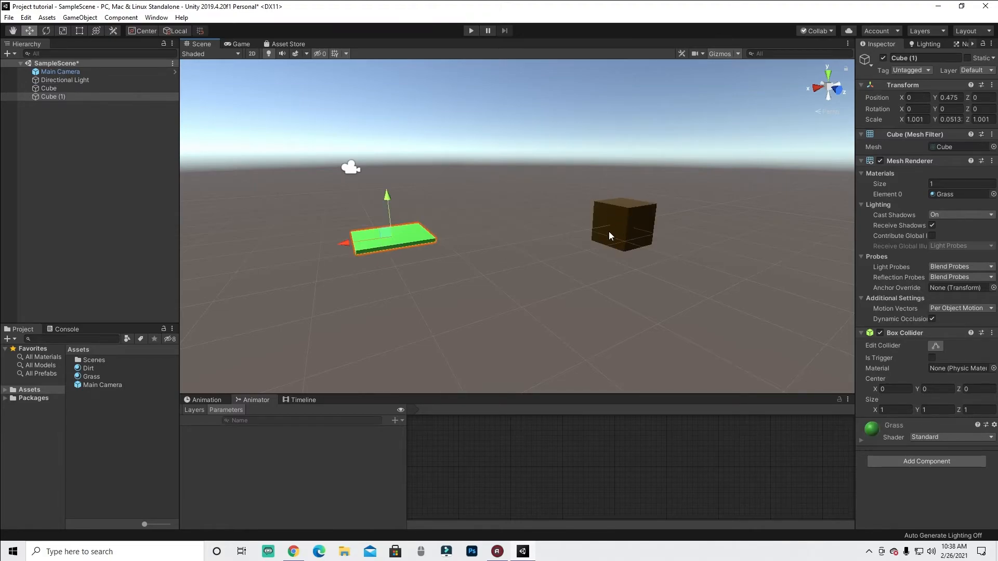
left_click(609, 232)
key("ctrl+z")
left_click(372, 237)
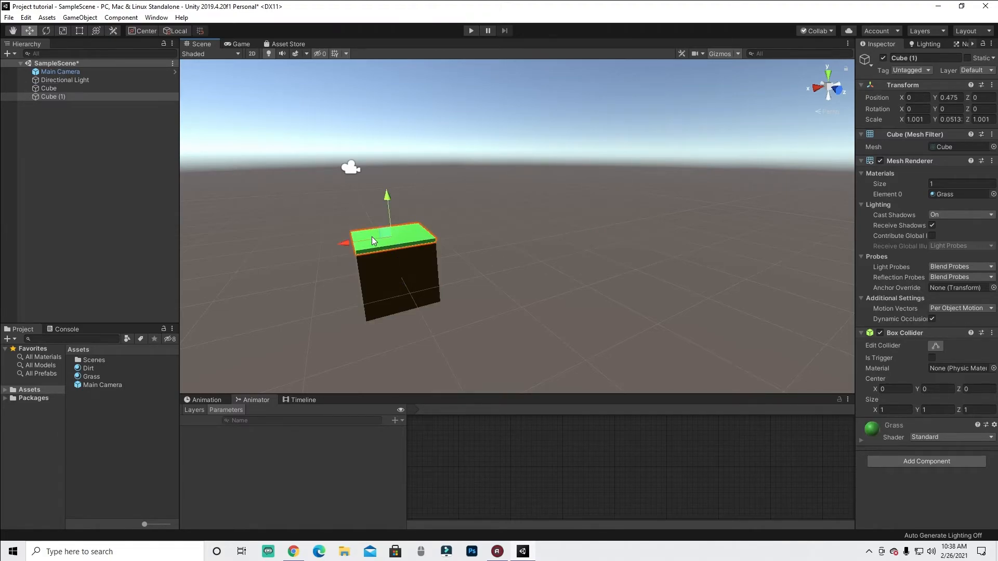
left_click_drag(359, 241, 613, 251)
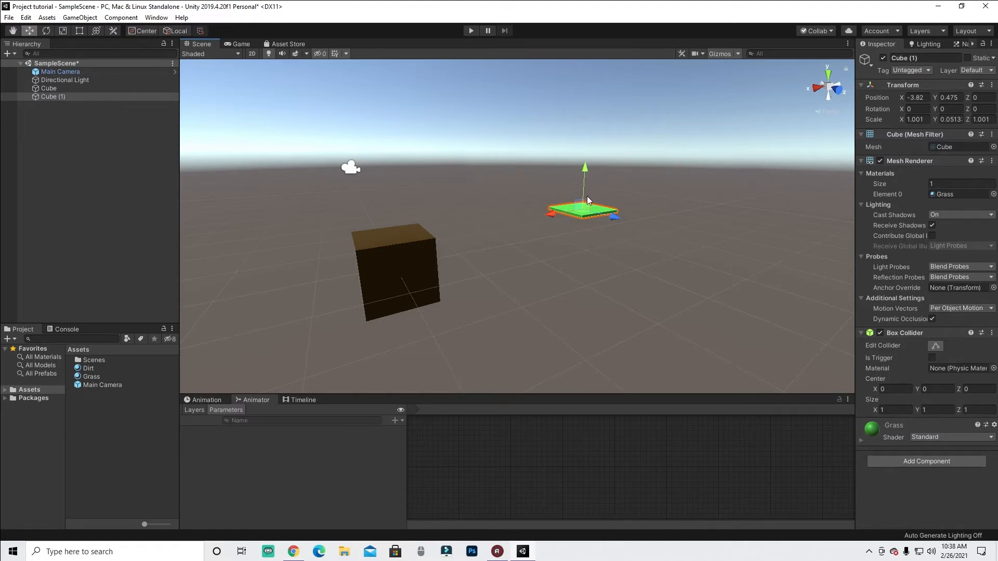
key("ctrl+z")
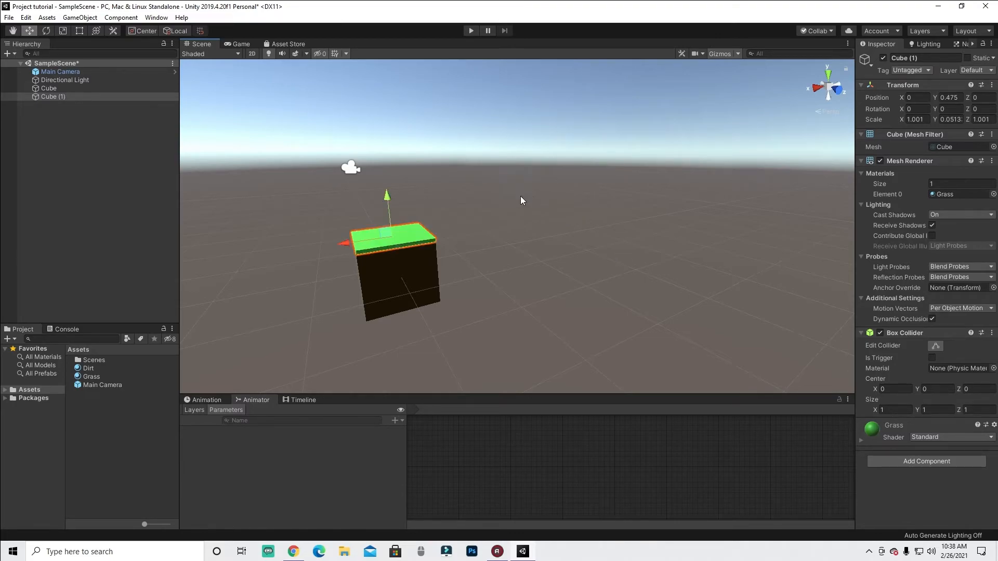
- Parent the grass cube under the dirt cube in the hierarchy
left_click(391, 312, "shift")
left_click_drag(434, 306, 355, 347)
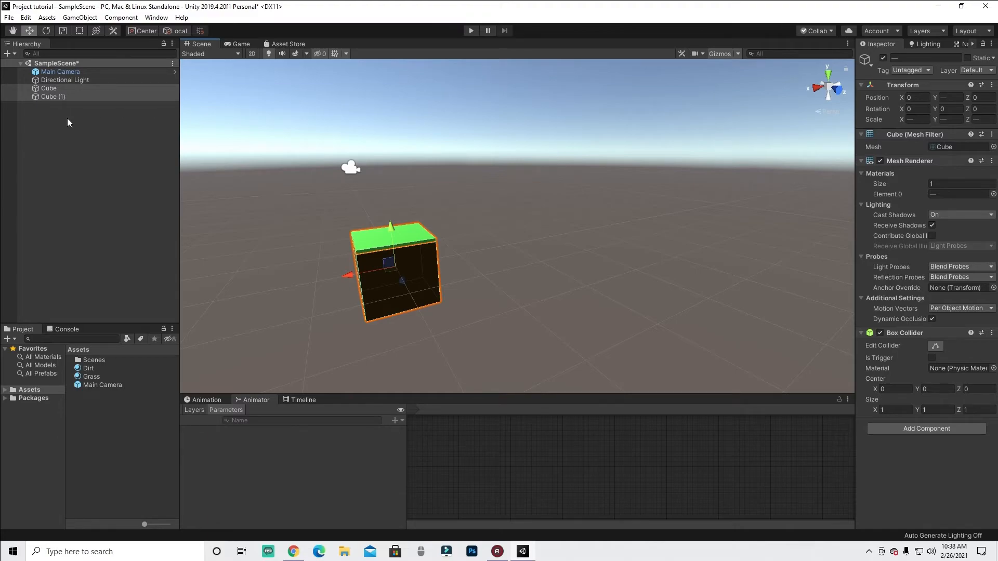
left_click(75, 141)
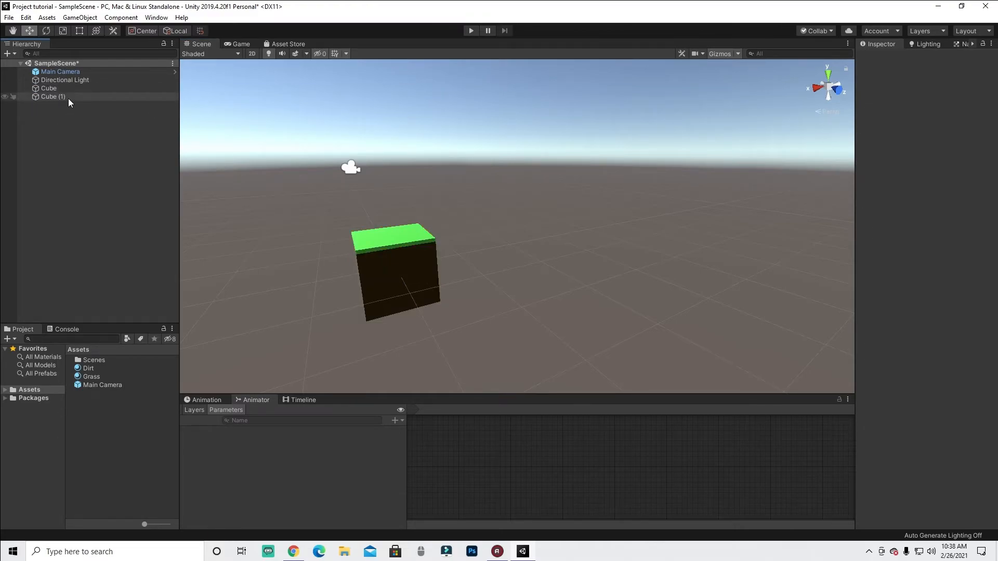
left_click(366, 239)
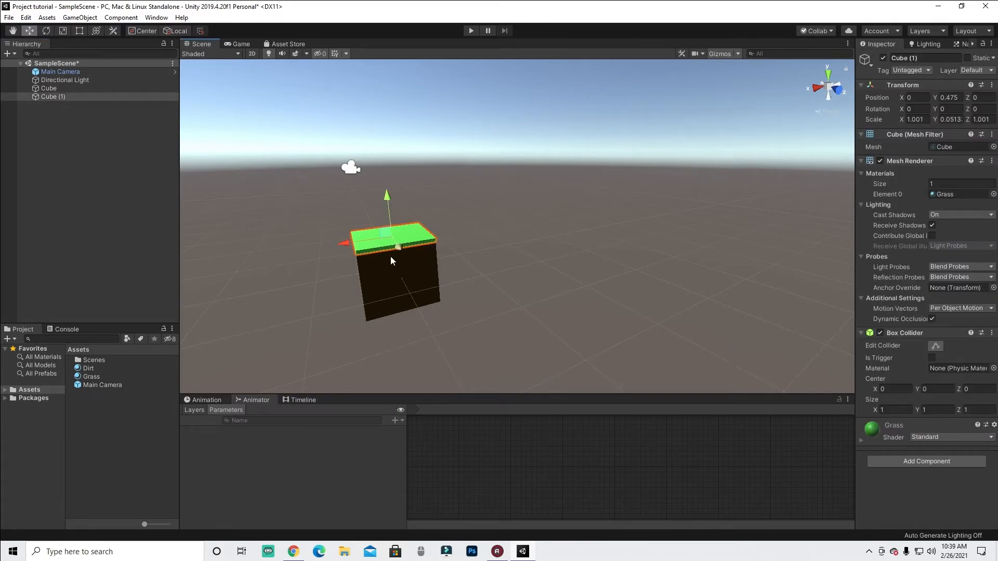
left_click(374, 267)
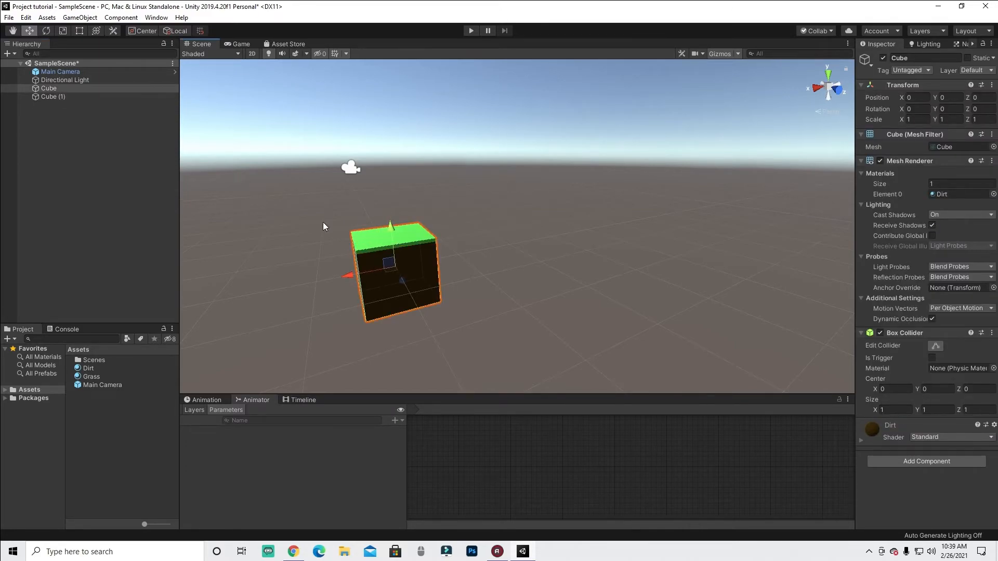
left_click_drag(73, 98, 74, 90)
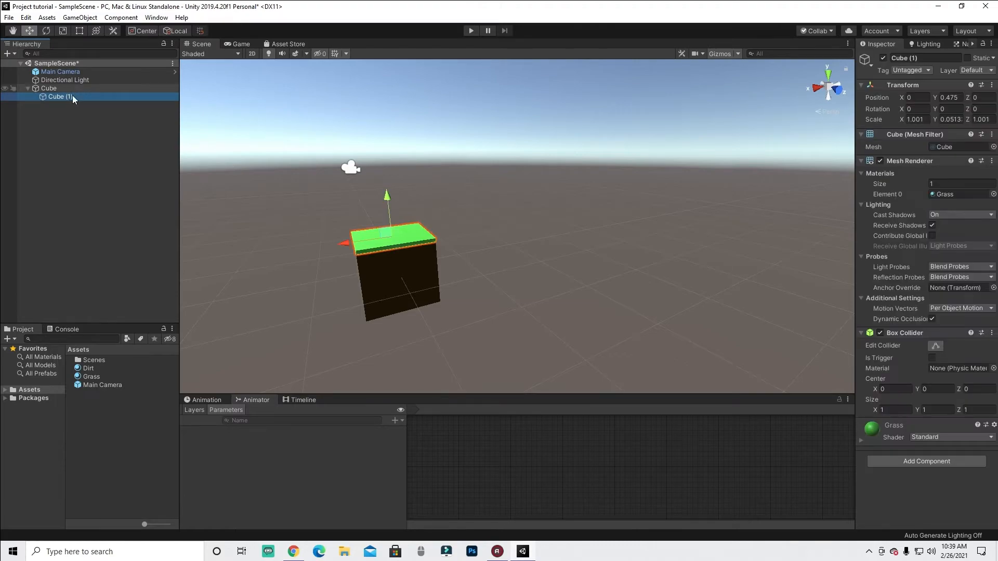
- Move the parent dirt cube together with its grass child and undo the moves
left_click(63, 88)
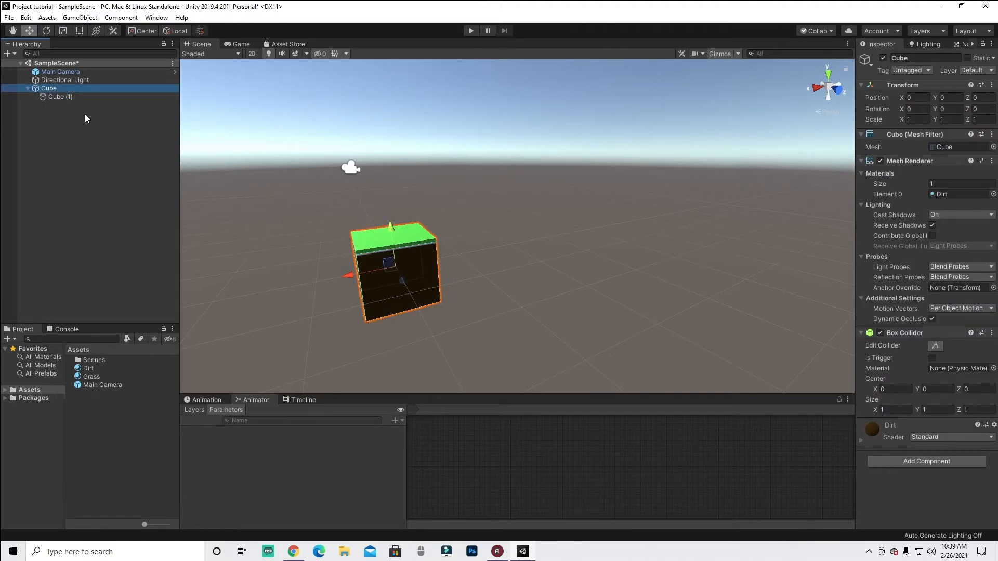
left_click(62, 98)
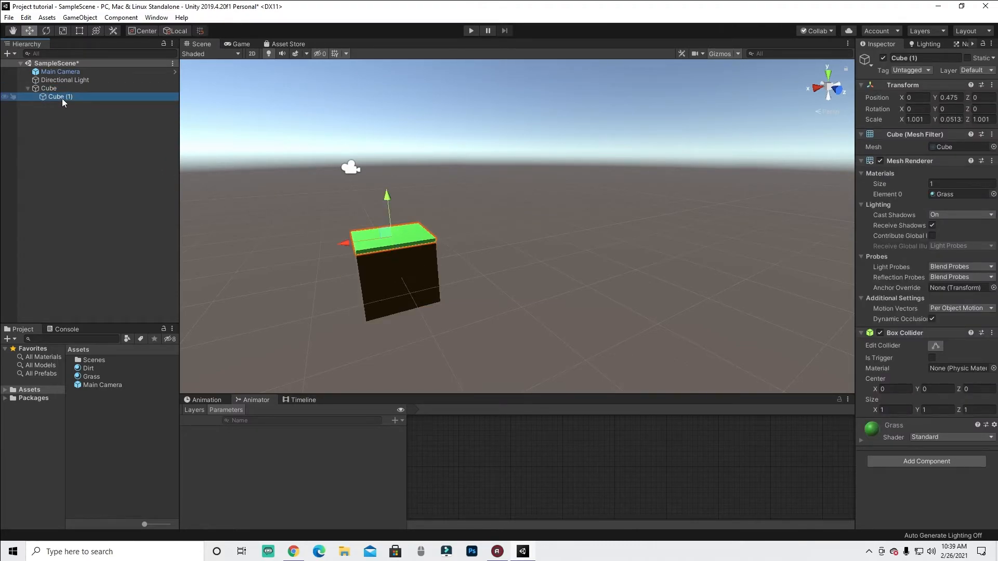
left_click_drag(145, 126, 76, 155)
left_click_drag(55, 116, 57, 89)
left_click(27, 88)
left_click(27, 88)
left_click(36, 88)
left_click_drag(348, 279, 359, 304)
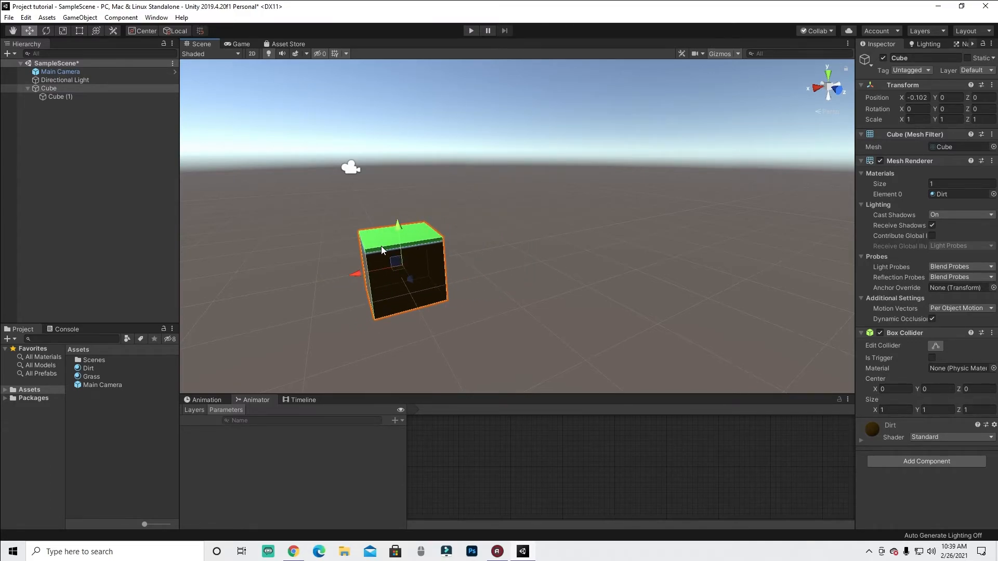
key("ctrl+z")
left_click(92, 98)
left_click_drag(347, 254, 351, 220)
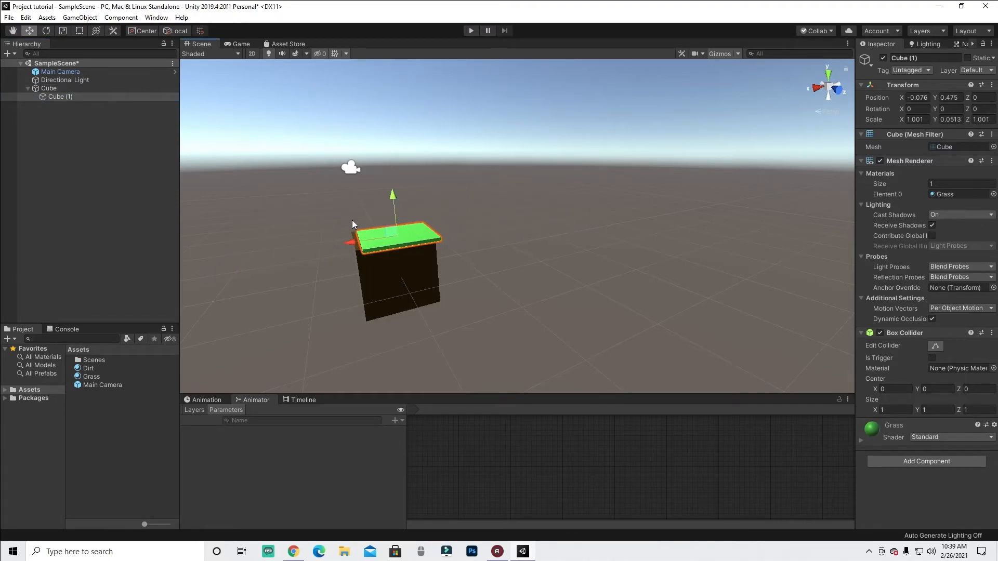
left_click(393, 294)
left_click_drag(341, 270, 456, 369)
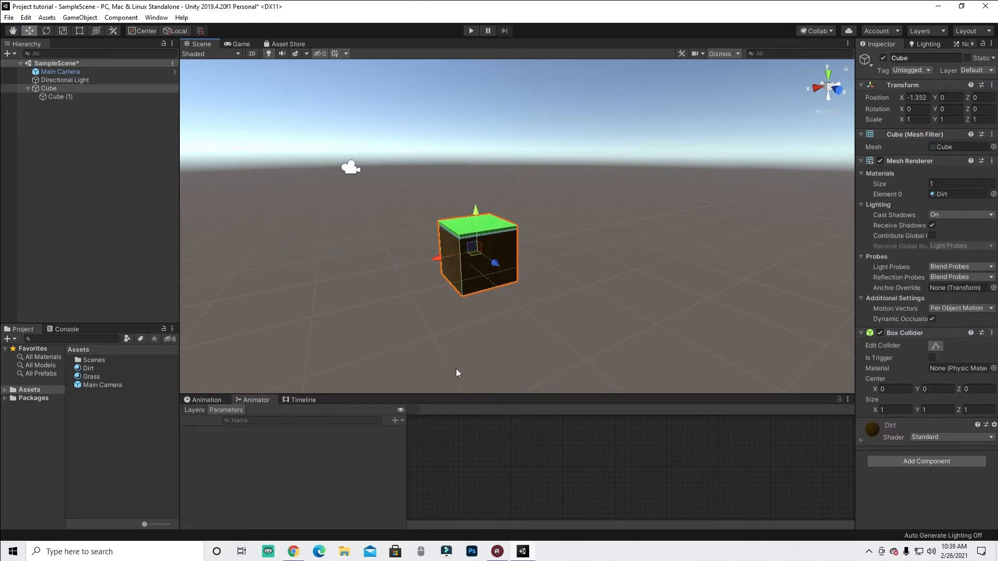
key("ctrl+z")
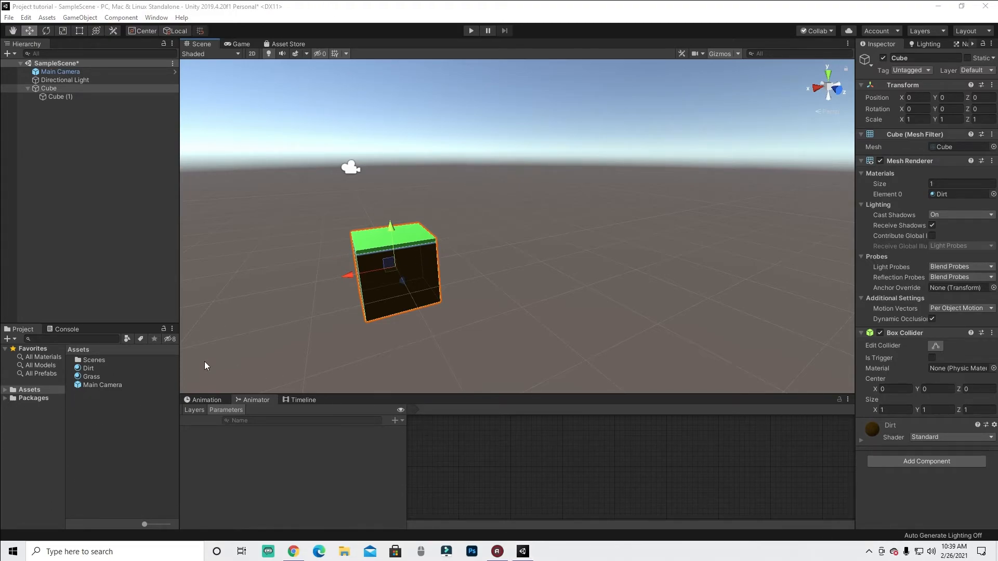
mouse_move(365, 191)
left_mouse_down()
mouse_move(291, 307)
mouse_move(485, 217)
mouse_move(359, 199)
left_mouse_up()
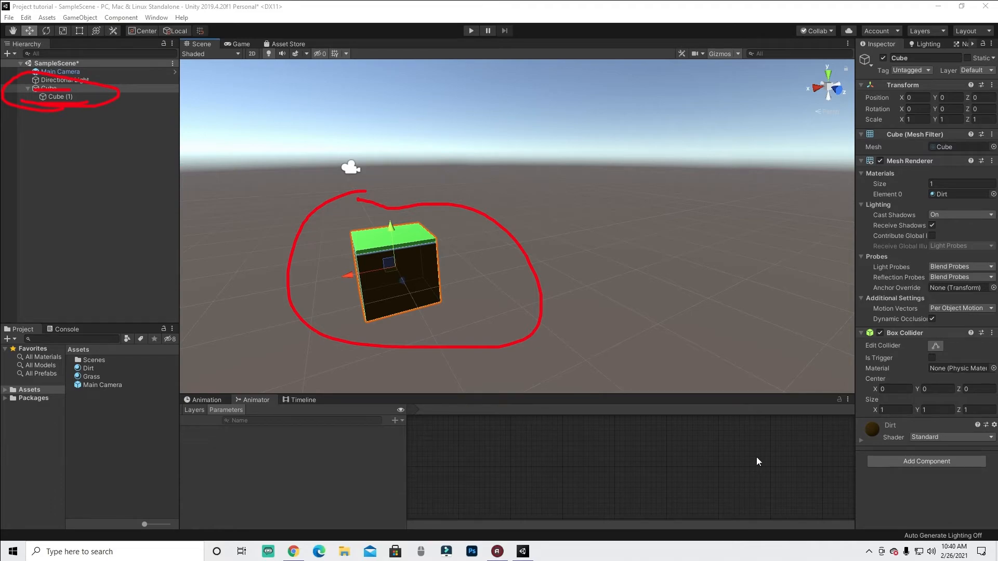
- Collapse the parent cube and rename it Grass block
left_click(935, 494)
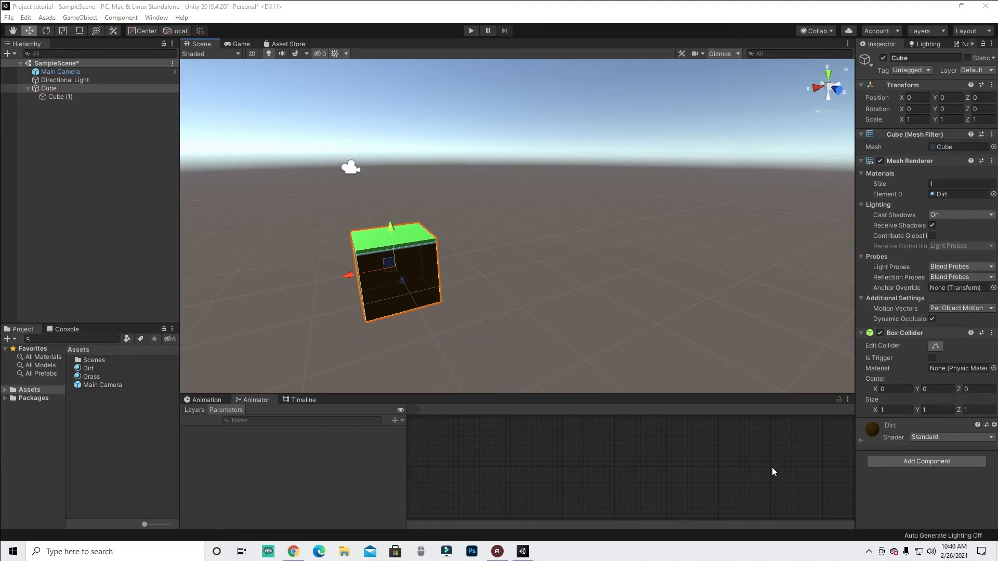
left_click(28, 89)
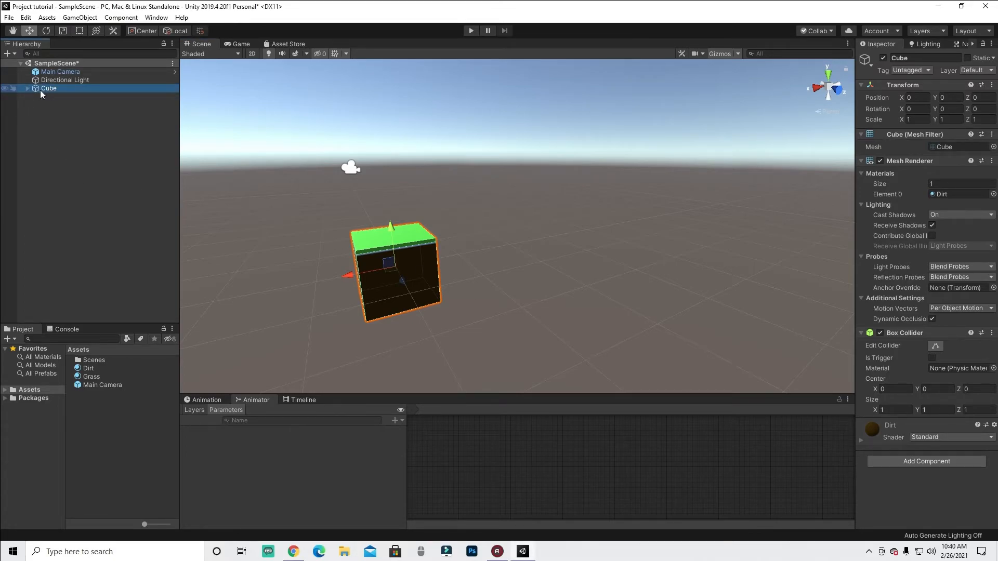
left_click(26, 89)
left_click(27, 88)
left_click(915, 58)
left_click(70, 89)
left_click(70, 91)
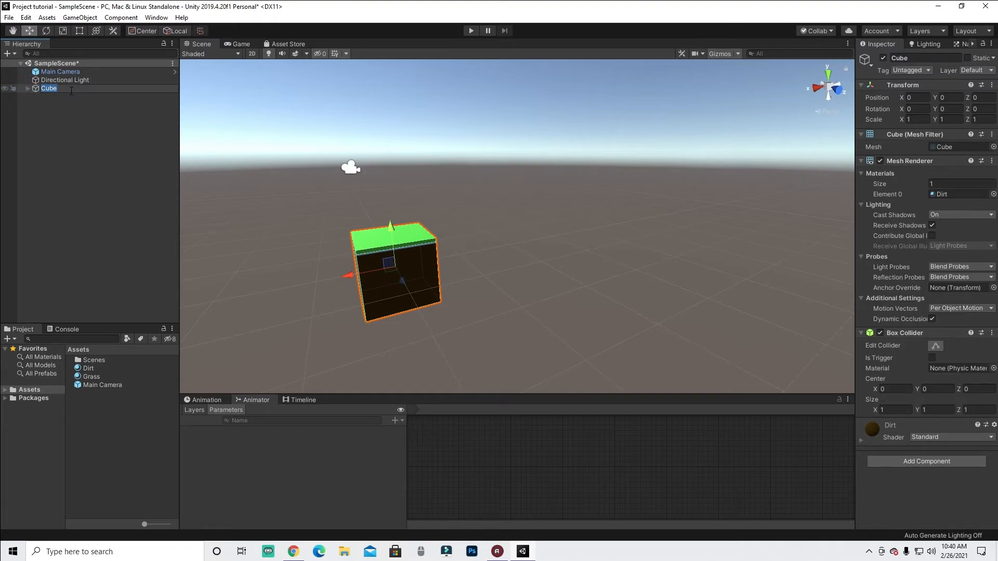
type("Grass block")
key("Return")
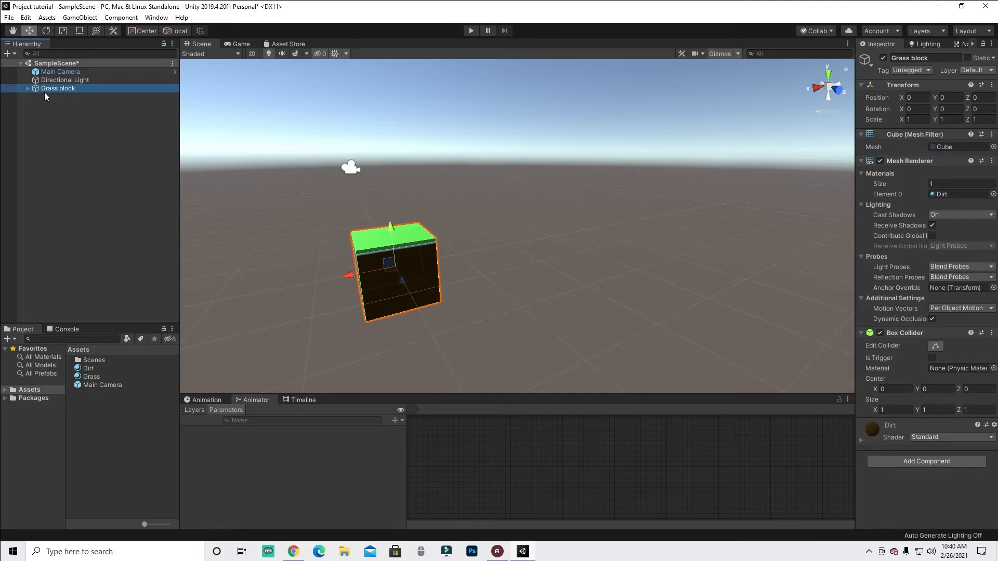
- Save the Grass block as a prefab in the Assets folder
left_click_drag(32, 88, 92, 407)
left_click(90, 416)
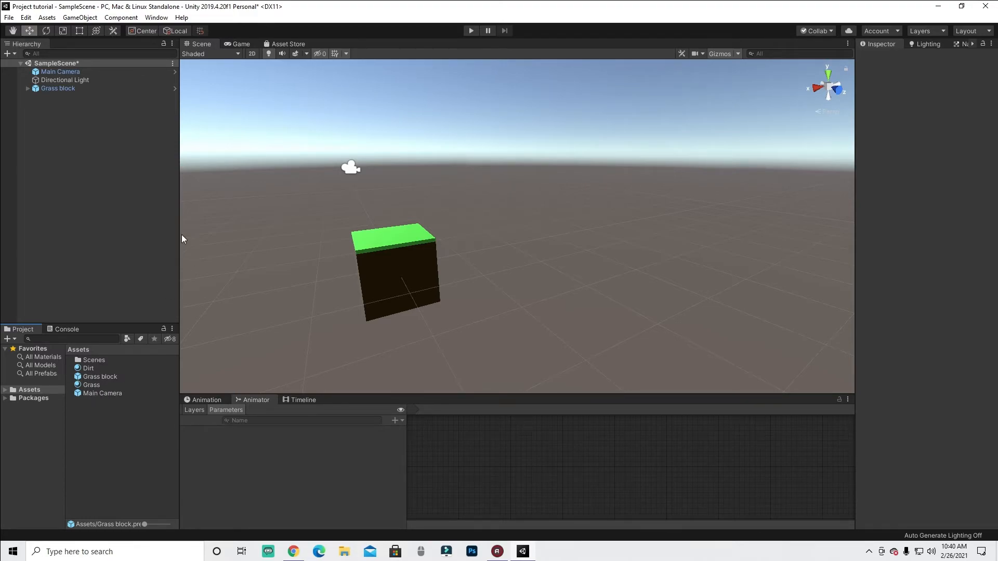
left_click(58, 89)
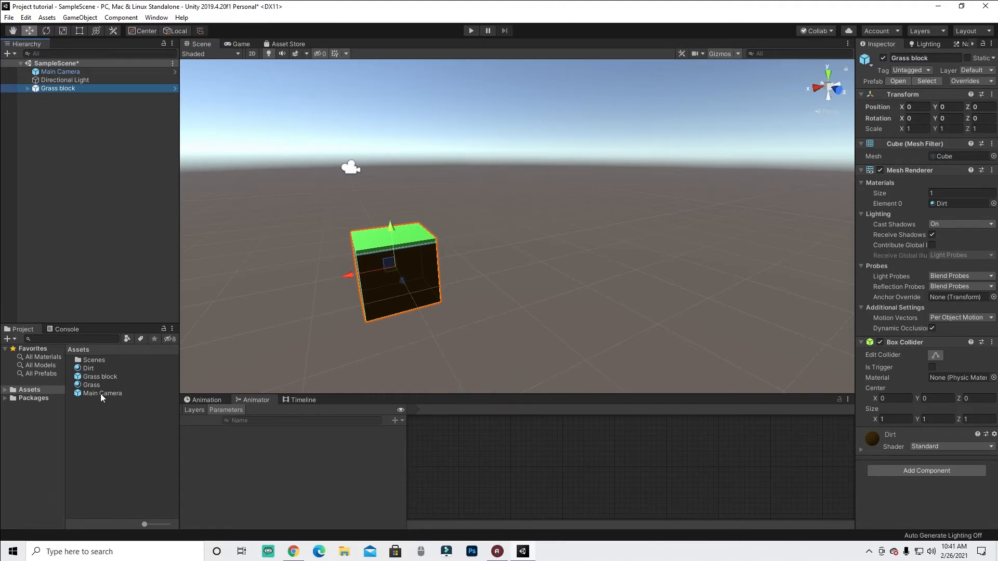
- Place an instance of the Grass block prefab in the scene and move it beside the original
left_click_drag(102, 378, 392, 238)
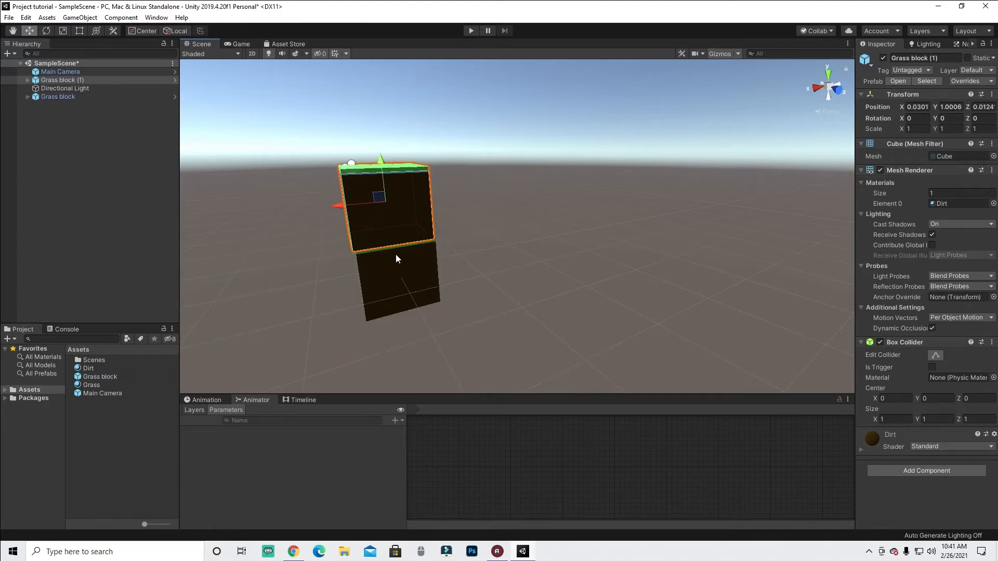
left_click(405, 216)
mouse_move(341, 204)
left_mouse_down()
mouse_move(453, 193)
mouse_move(347, 214)
left_mouse_up()
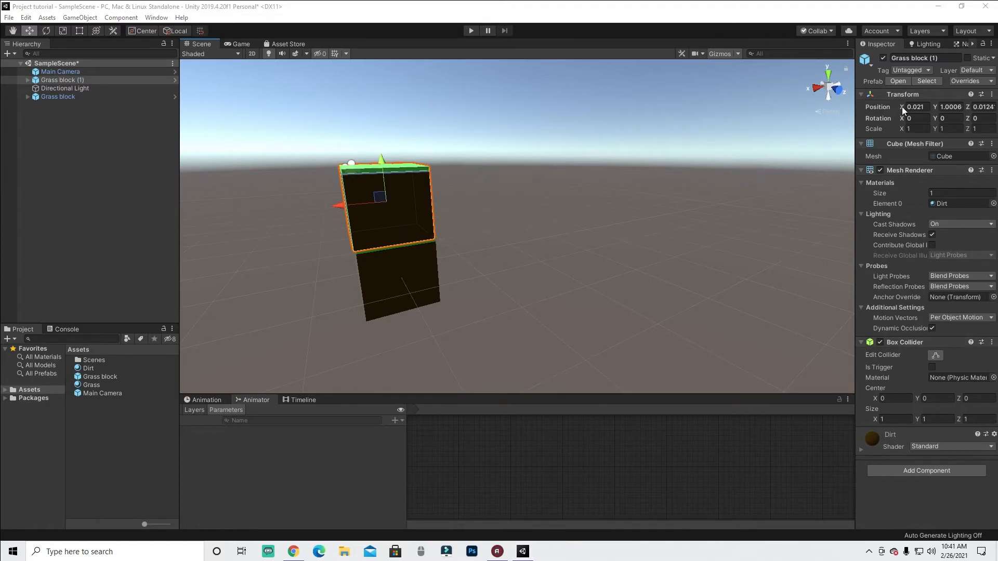
mouse_move(895, 116)
left_mouse_down()
mouse_move(995, 115)
mouse_move(918, 93)
left_mouse_up()
left_click_drag(910, 133, 913, 132)
key("Escape")
left_click(107, 378)
left_click_drag(906, 112, 992, 110)
left_click(99, 378)
left_click(380, 224)
left_click_drag(335, 200, 450, 217)
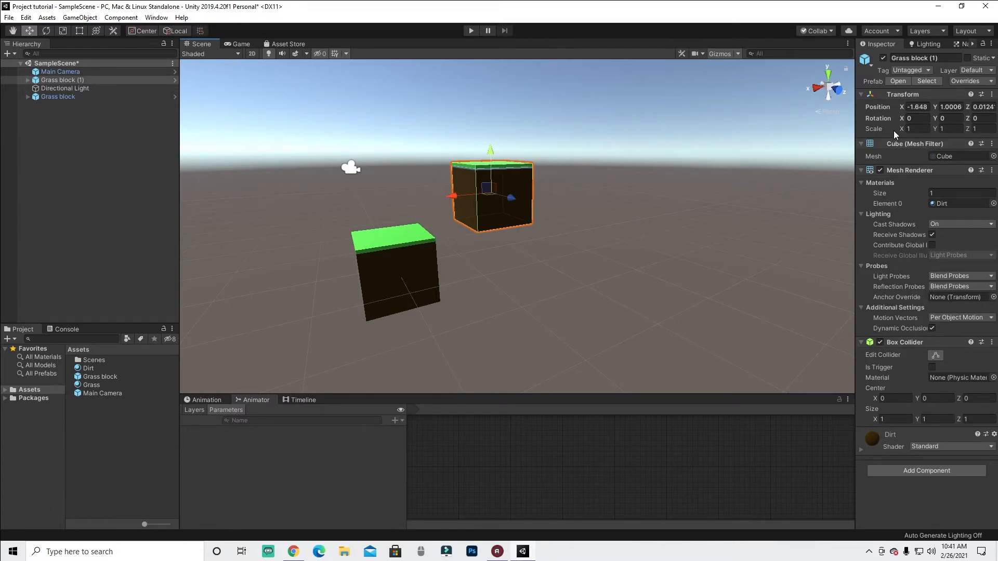
- Scale the copy to about 1.98, 1.68, 1.41 and the original Grass block to about 1.29, 1.31, 1.12
left_click_drag(900, 129, 978, 136)
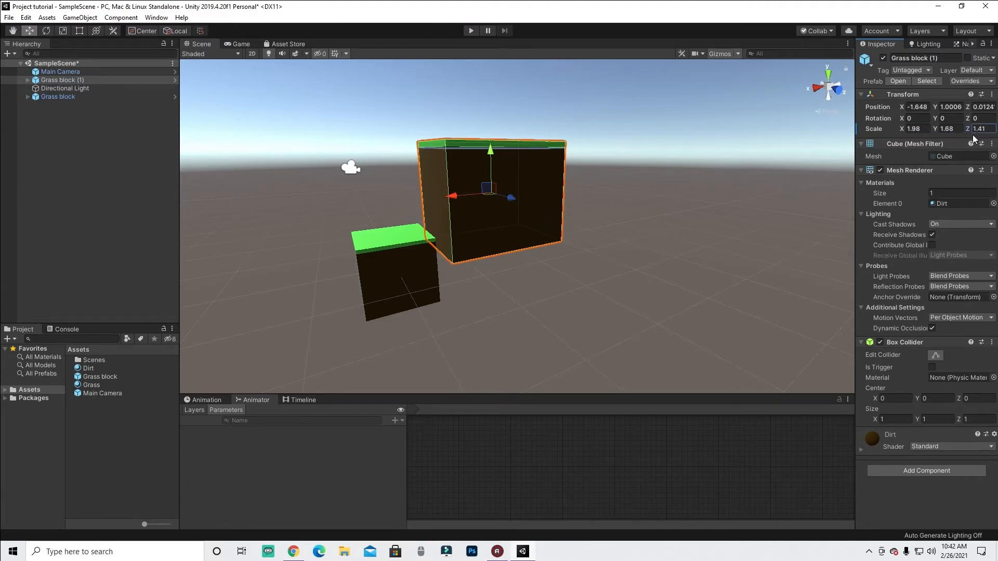
left_click(398, 267)
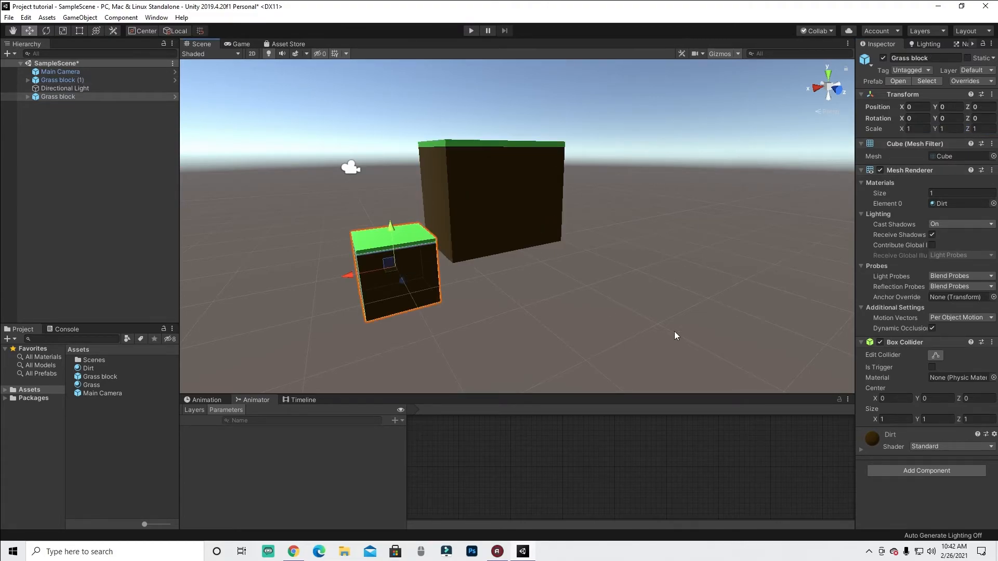
left_click_drag(896, 129, 968, 132)
left_click(967, 129)
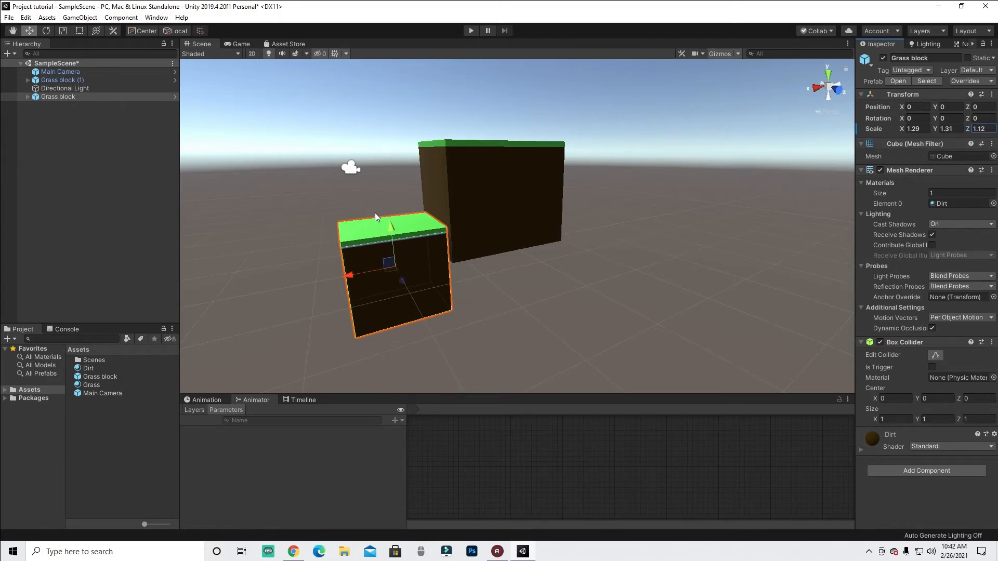
- Add a third Grass block prefab instance and move it to the right of the other blocks
left_click(327, 196)
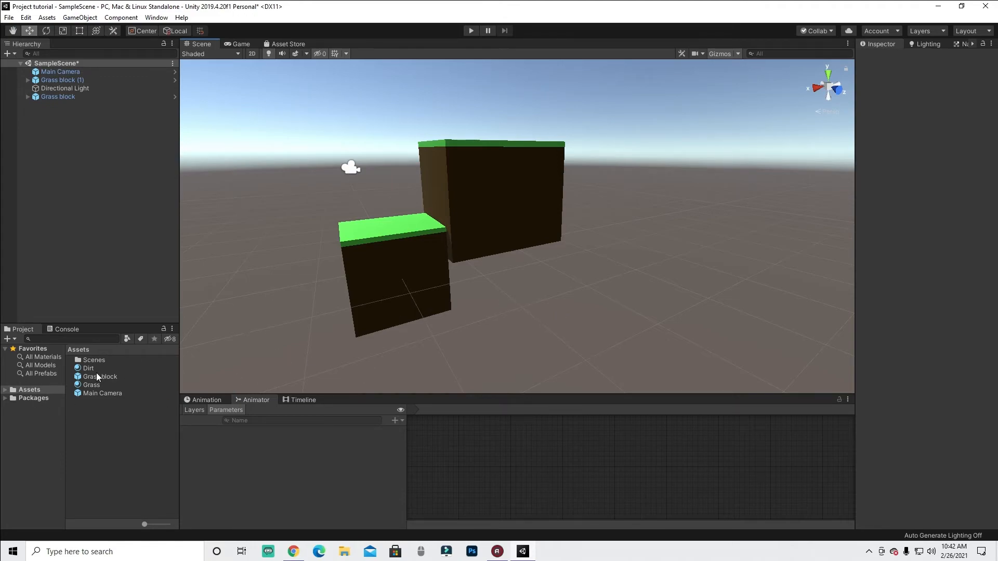
left_click(409, 248)
left_click_drag(105, 379, 509, 296)
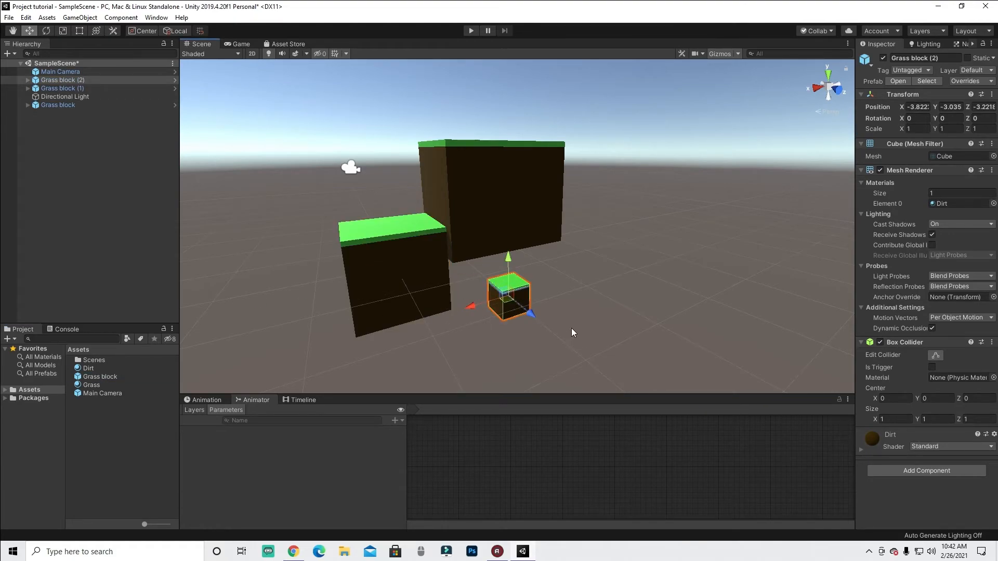
left_click_drag(504, 256, 450, 181)
left_click_drag(535, 197, 598, 276)
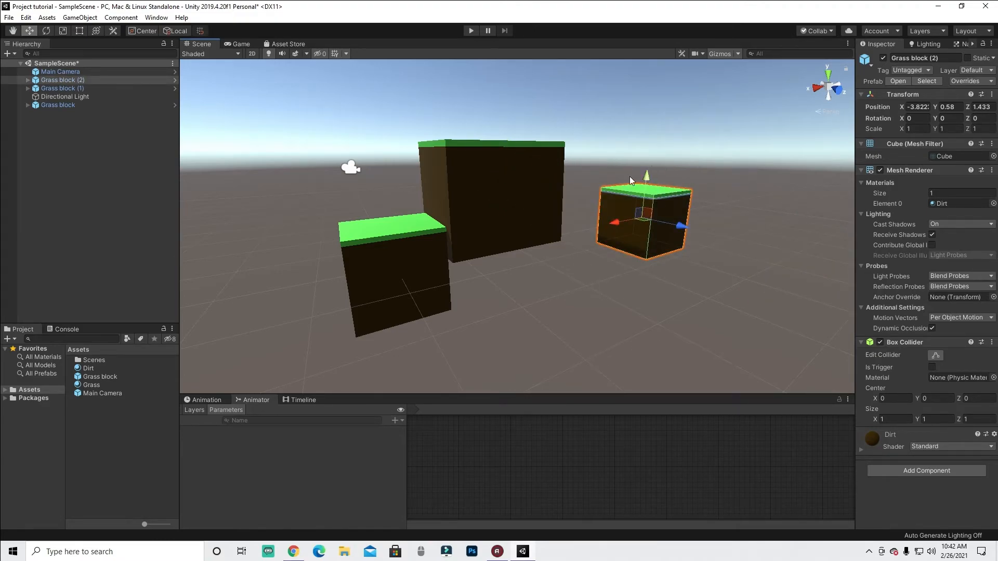
- Compare the scale values of the three Grass block instances and the Grass block prefab asset
left_click(382, 286)
left_click(472, 207)
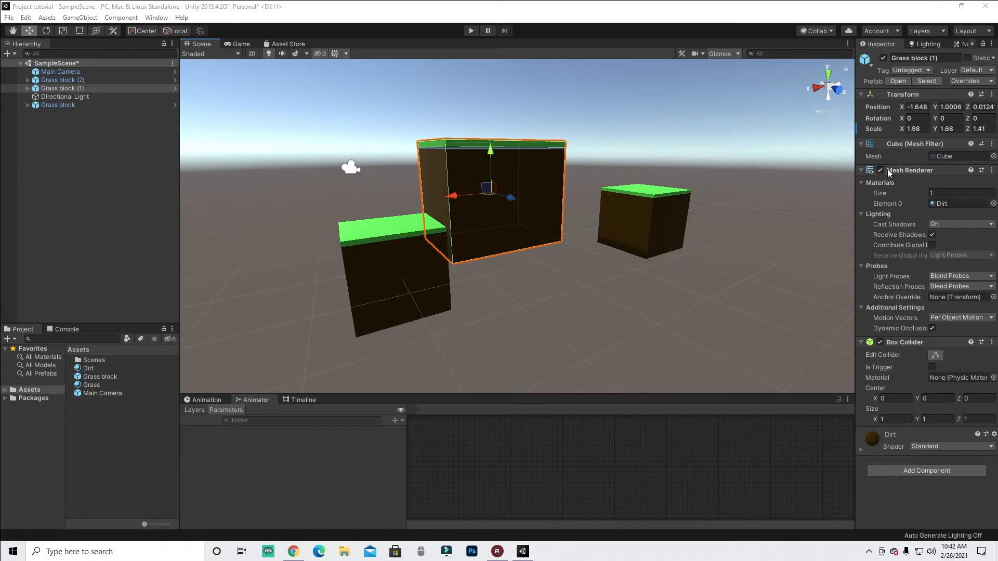
left_click_drag(965, 137, 984, 141)
left_click(639, 223)
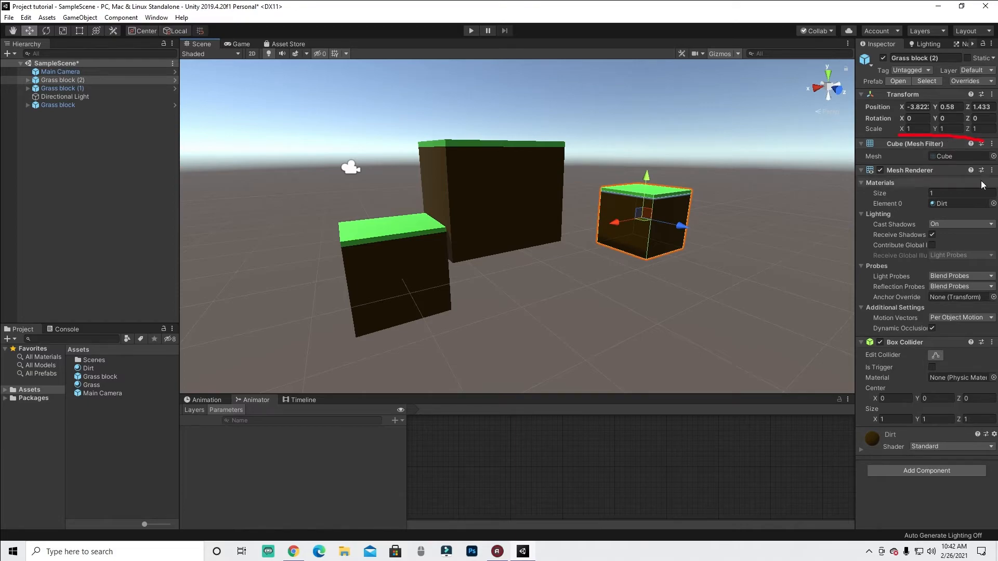
left_click(398, 269)
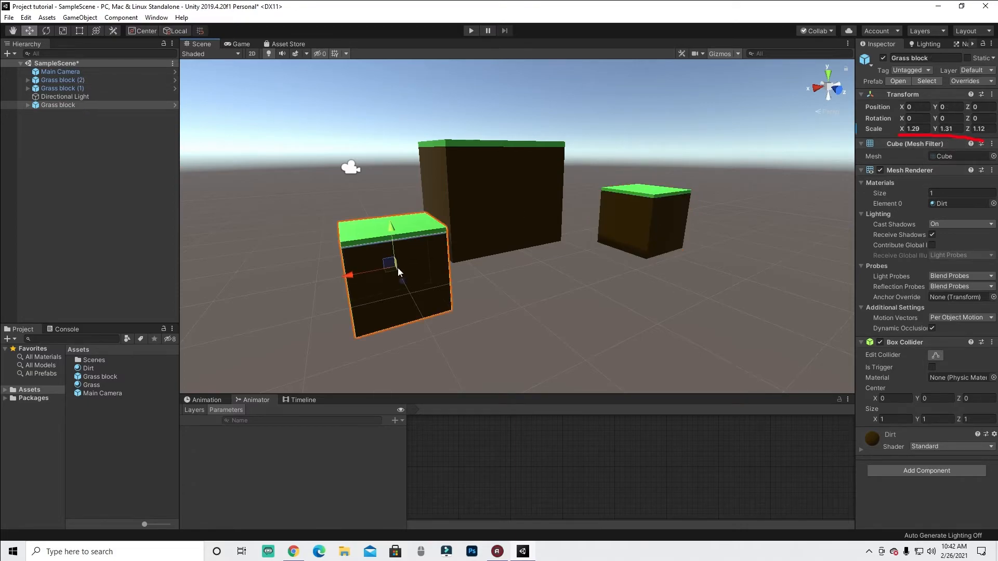
left_click(514, 157)
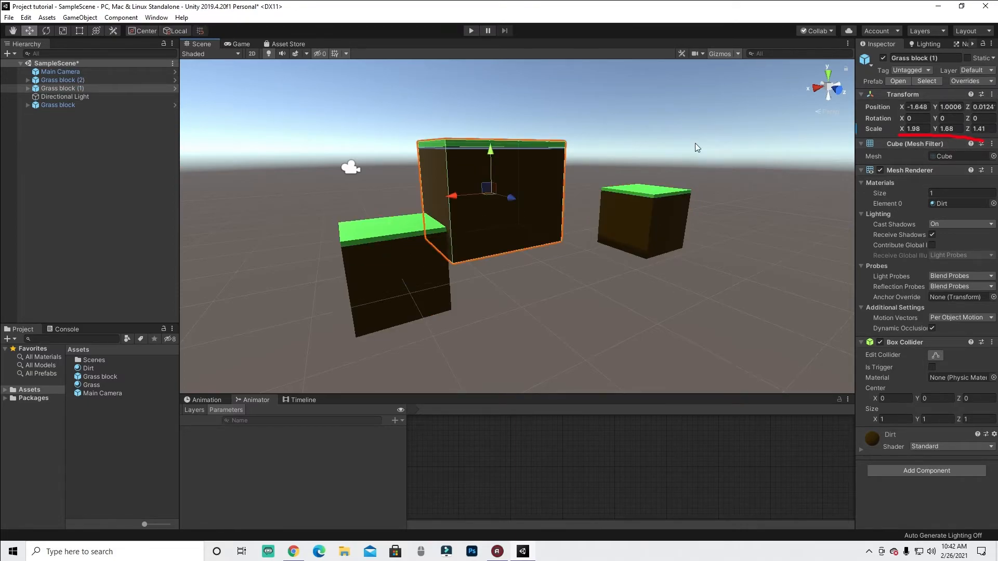
left_click(409, 275)
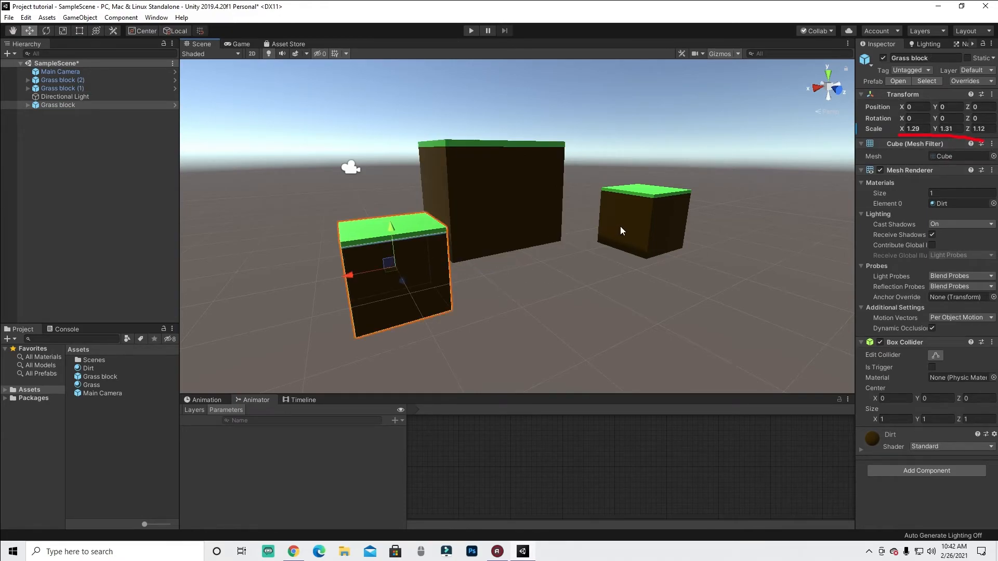
left_click(123, 378)
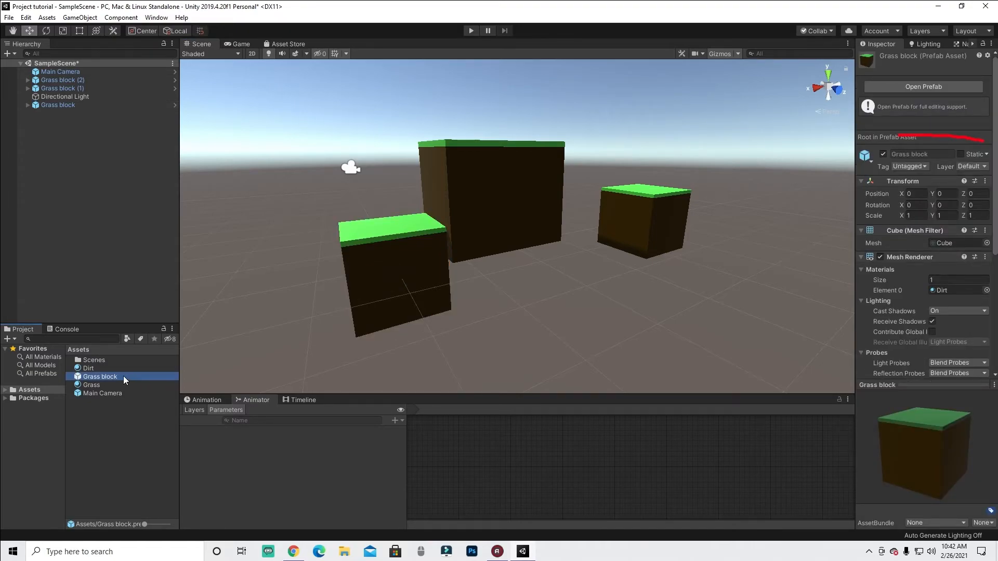
left_click(667, 215)
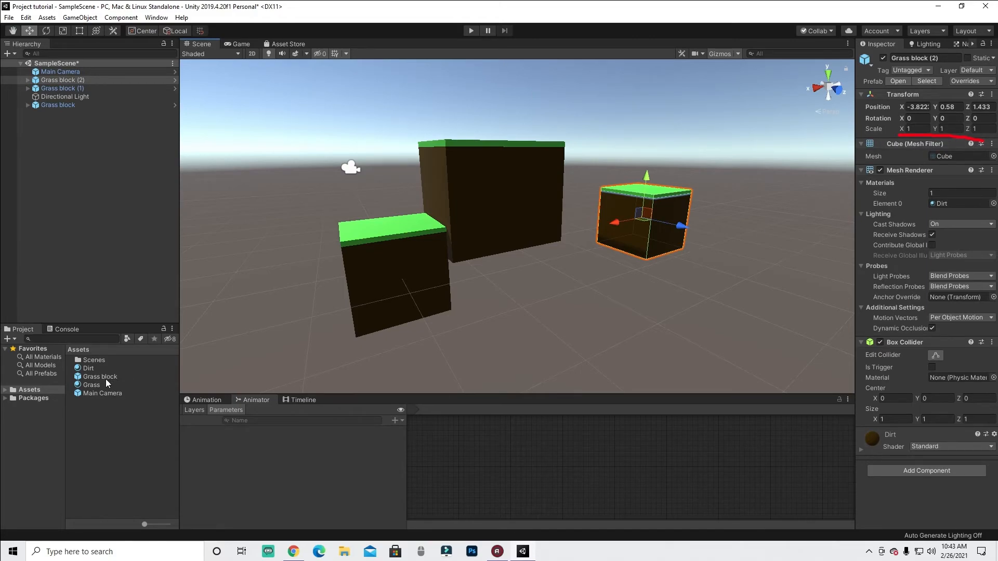
- Reset the third Grass block's Transform and move it in front of the other blocks
right_click(912, 95)
left_click(914, 102)
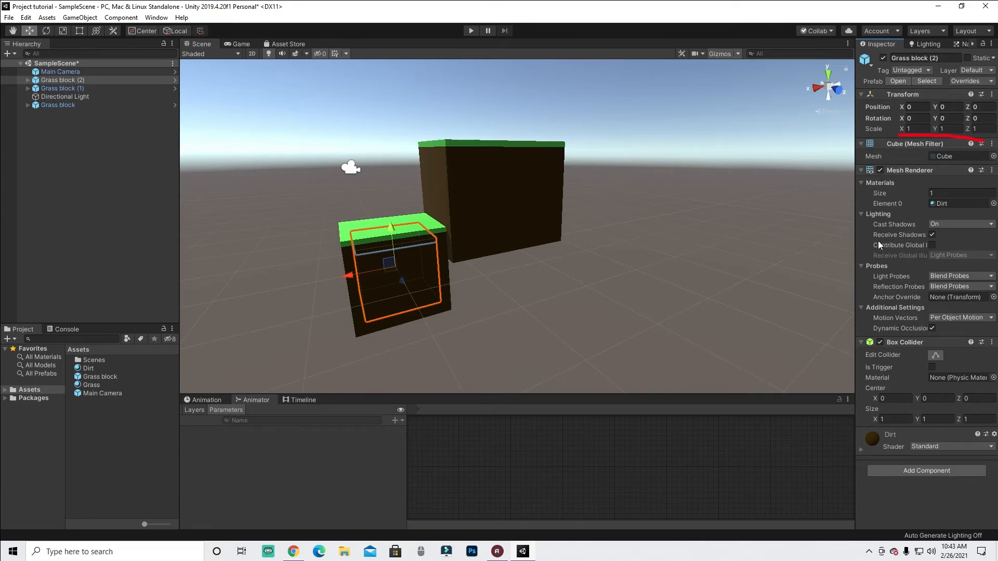
left_click_drag(384, 283, 437, 332)
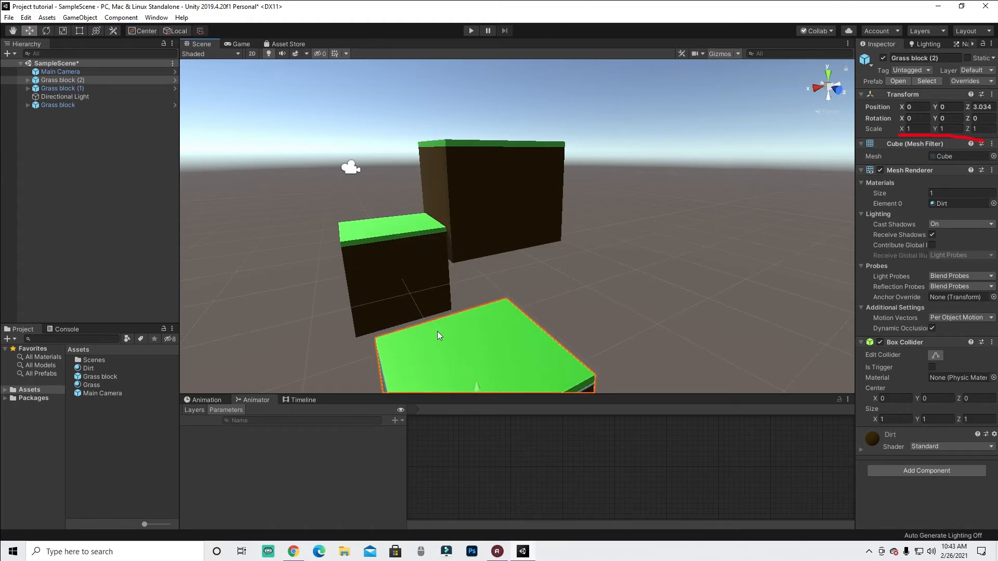
scroll(669, 278, "down", 3)
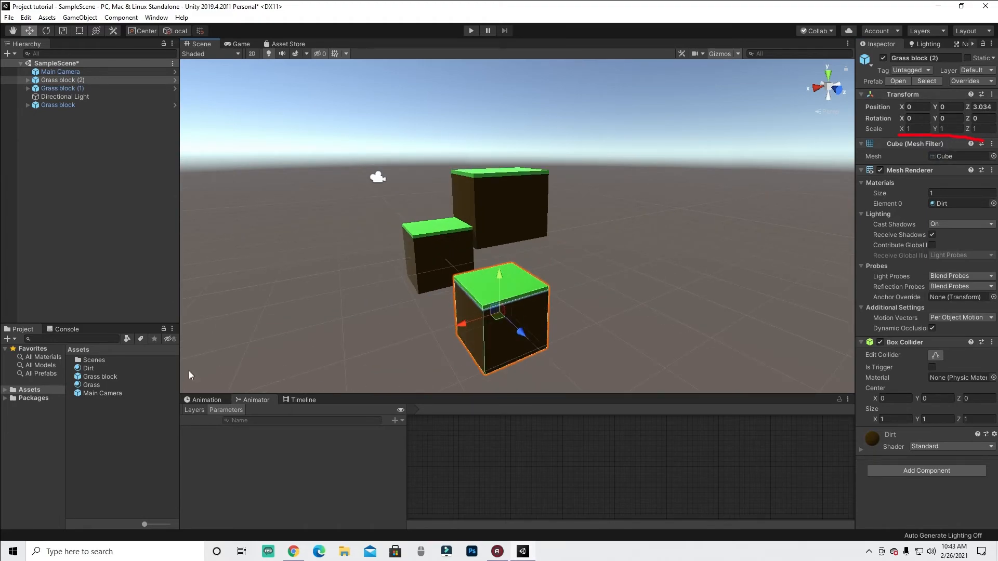
- Add three more Grass block prefab instances around the blocks, and undo those placements
left_click_drag(108, 377, 433, 286)
left_click_drag(108, 379, 457, 229)
left_click_drag(94, 374, 477, 228)
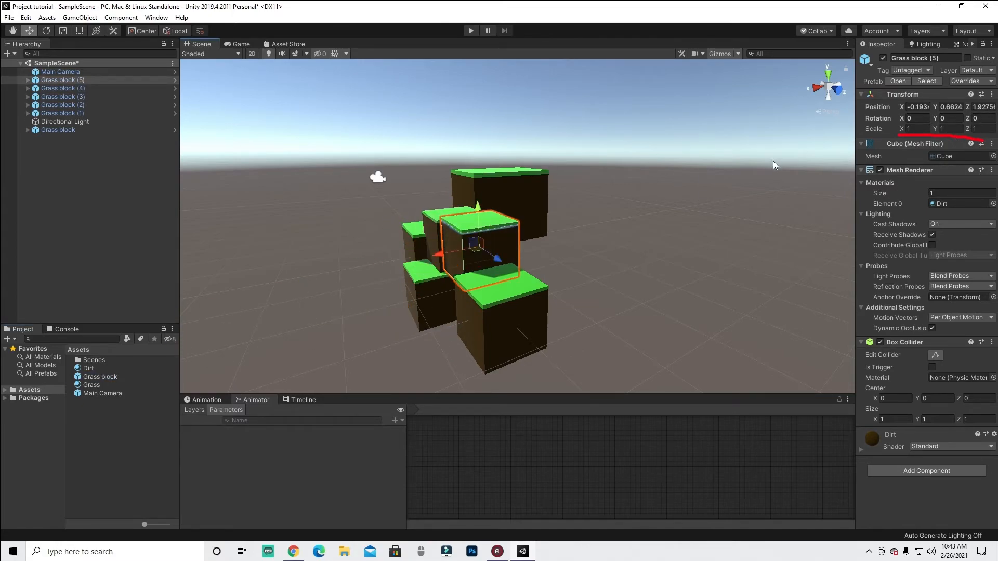
key("ctrl+z")
key("ctrl+z")
key("ctrl+z")
key("ctrl+z")
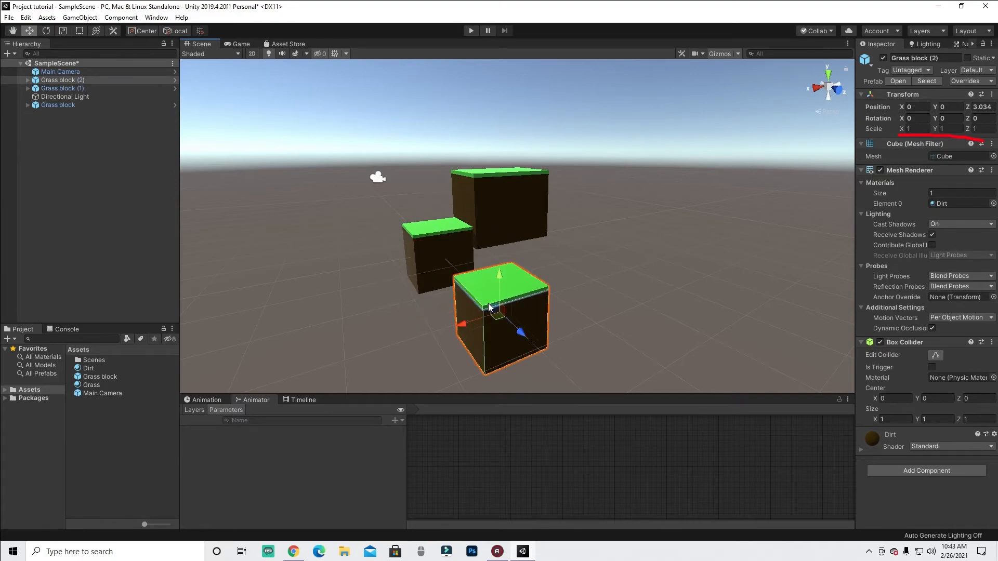
- Undo the third block's move and reset, and delete that third Grass block instance
key("ctrl+z")
key("ctrl+z")
left_click(610, 227)
key("Delete")
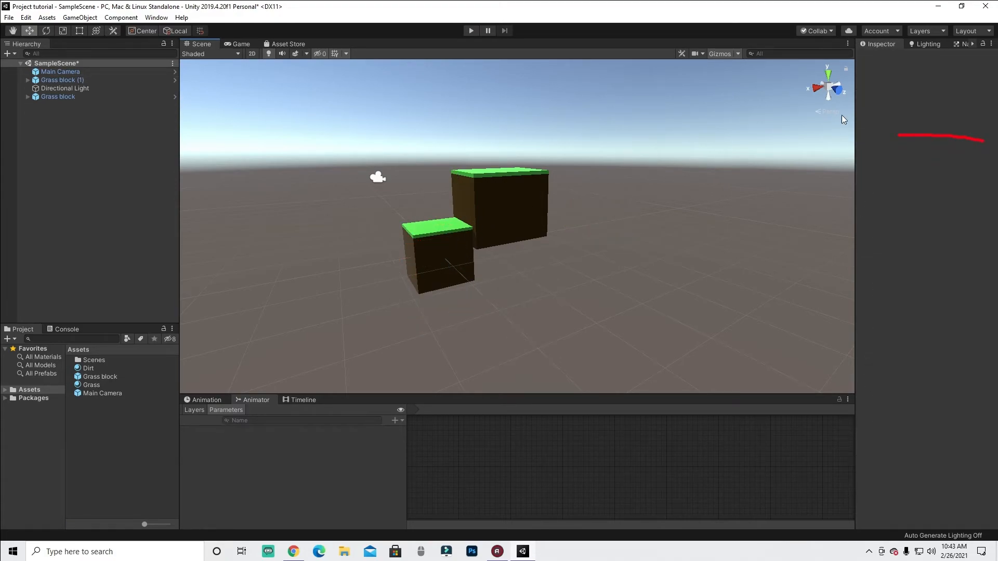
- Reset the large Grass block (1)'s Transform and delete that instance from the scene
left_click(540, 198)
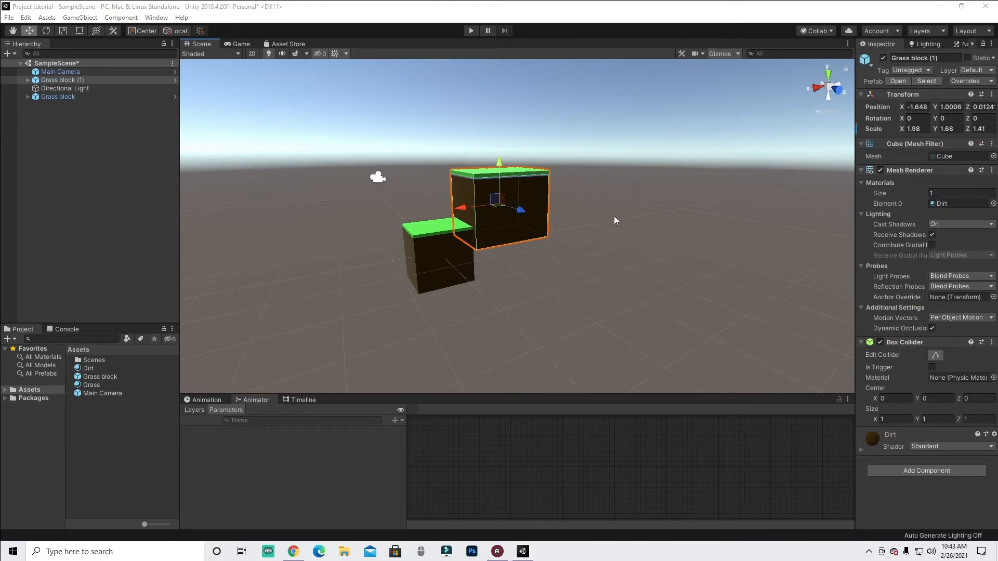
right_click(894, 98)
left_click(898, 105)
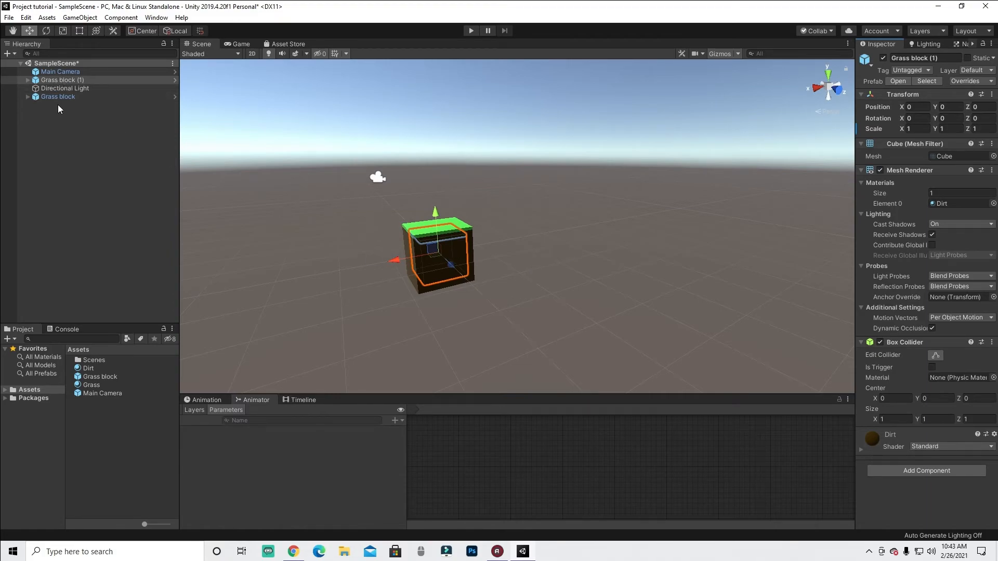
left_click(79, 80)
key("Delete")
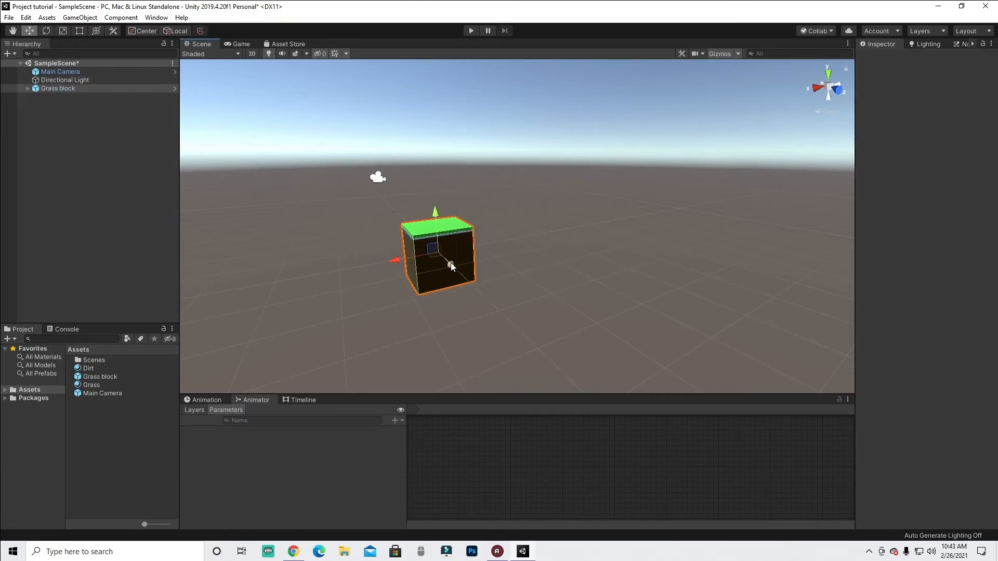
- Reset the Transform of the remaining original Grass block
left_click(450, 263)
right_click(899, 95)
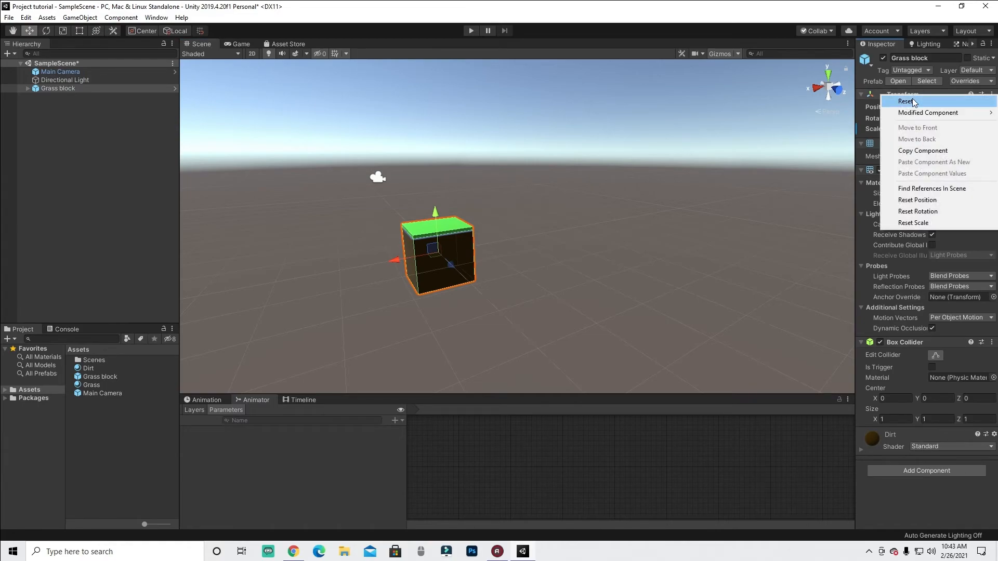
left_click(904, 99)
- Stretch the Grass block along X with the Scale tool and set its X scale to 2
left_click(105, 377)
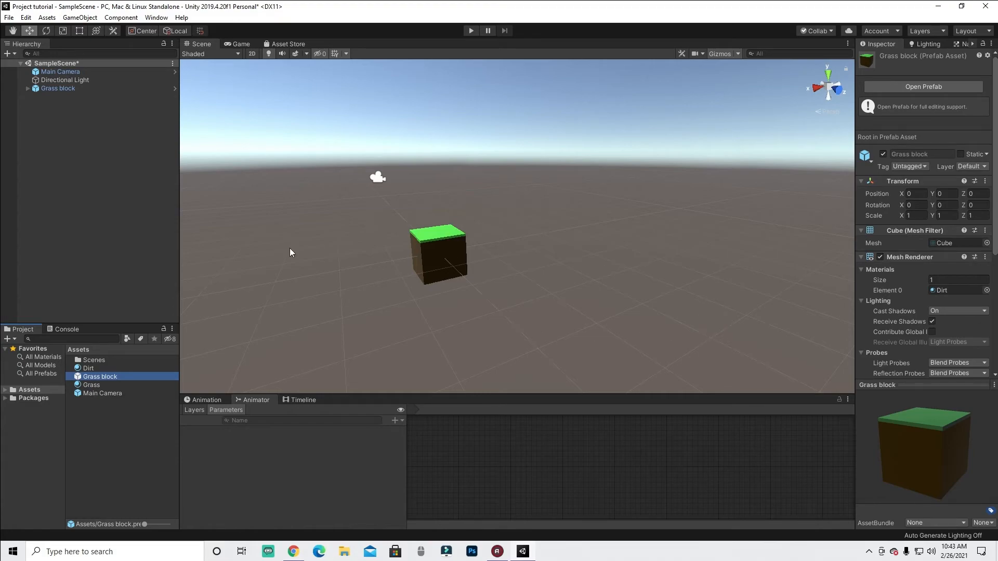
left_click(468, 250)
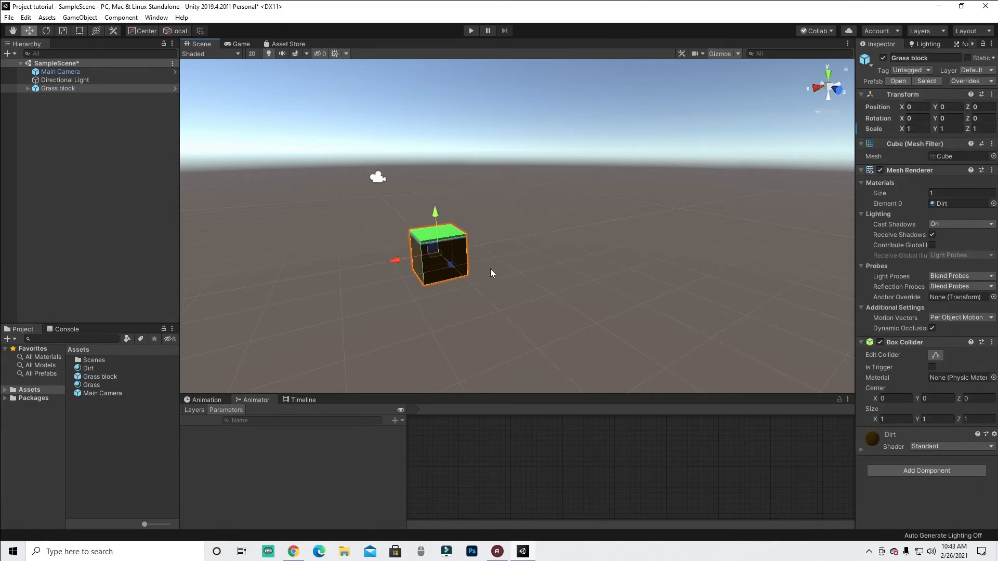
key("r")
left_click_drag(389, 260, 366, 266)
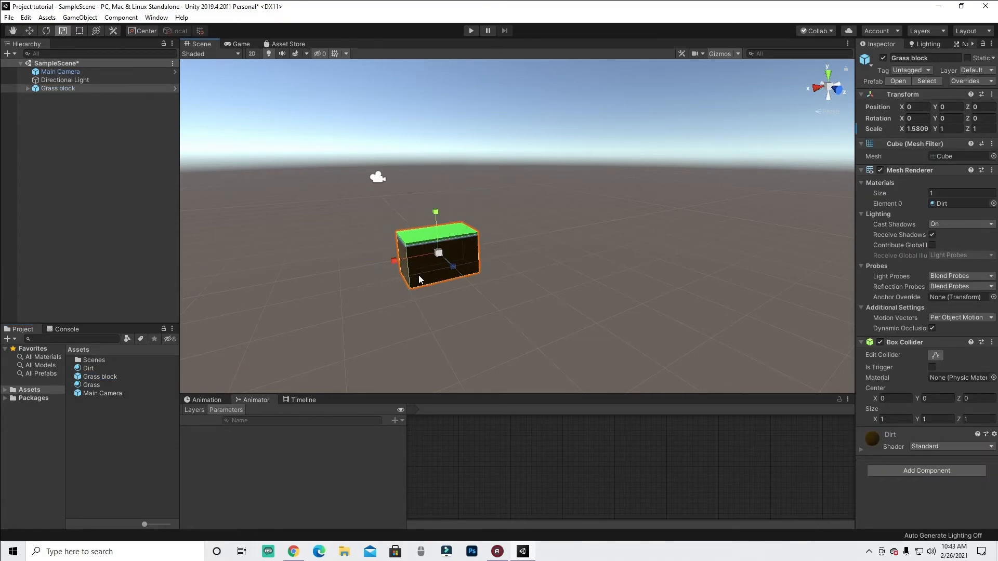
left_click(919, 128)
type("2")
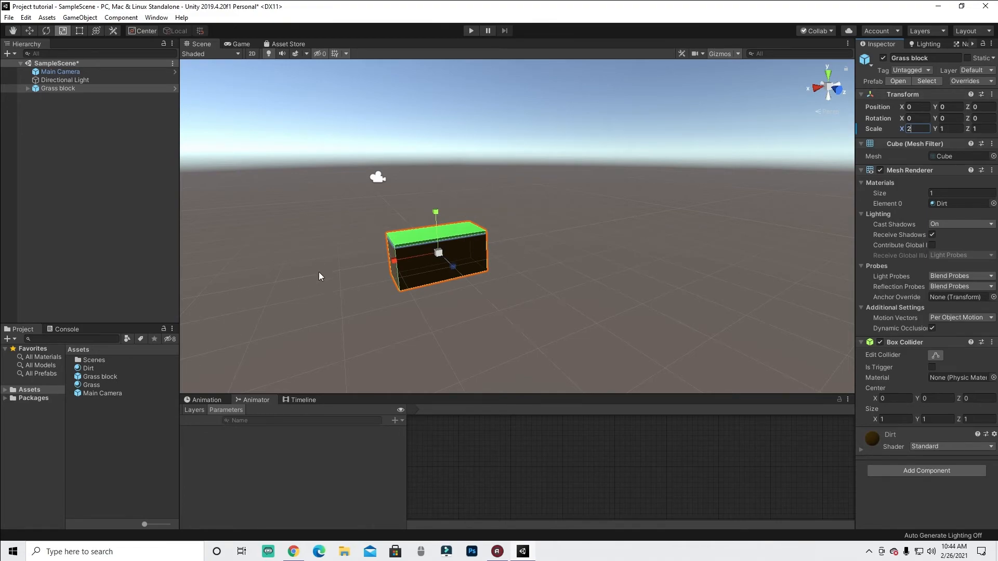
- Apply the Grass block instance's Transform override to the prefab with Apply All
left_click(110, 376)
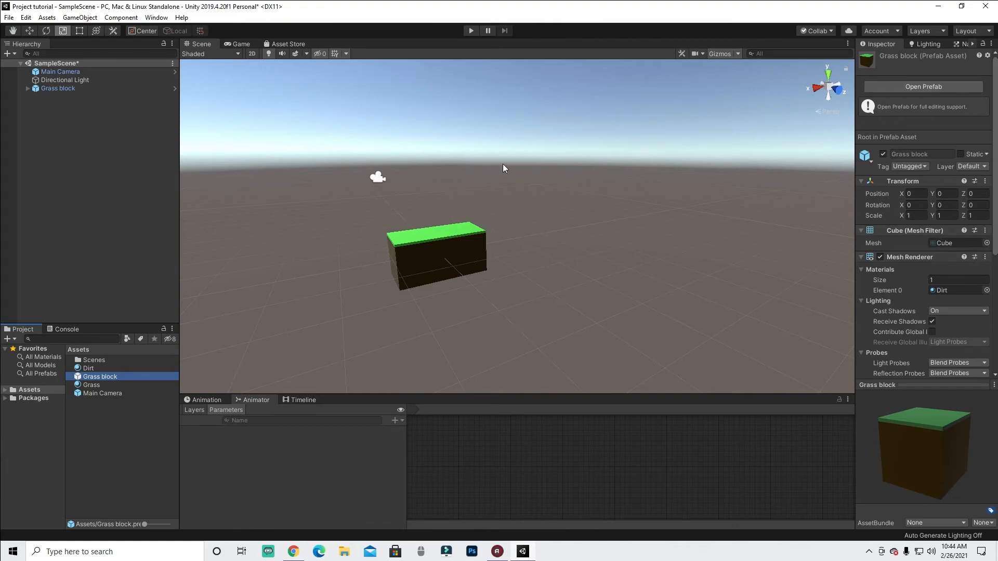
left_click(58, 88)
left_click(74, 87)
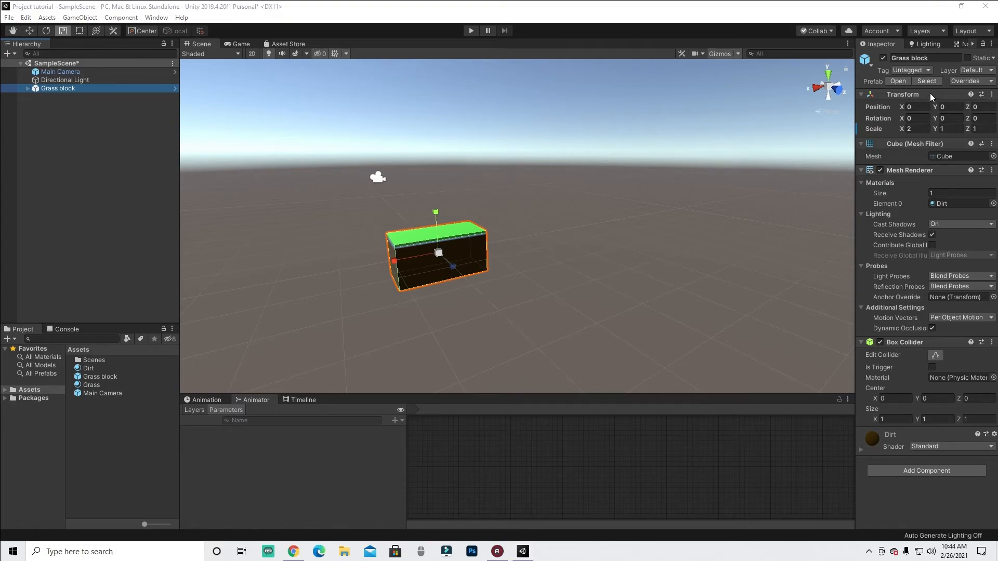
mouse_move(945, 73)
left_mouse_down()
mouse_move(955, 87)
mouse_move(994, 89)
mouse_move(991, 75)
left_mouse_up()
left_click(964, 81)
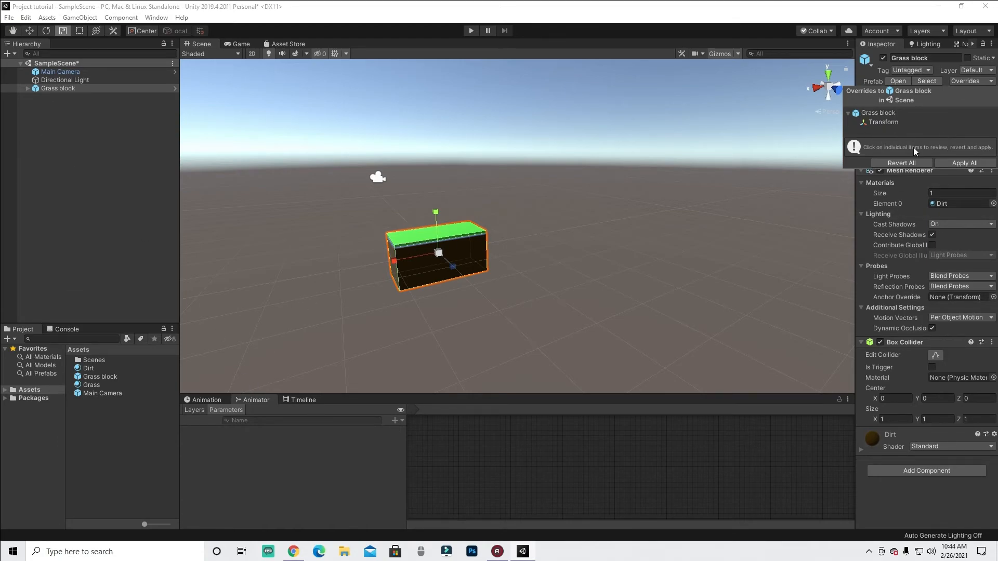
left_click(711, 205)
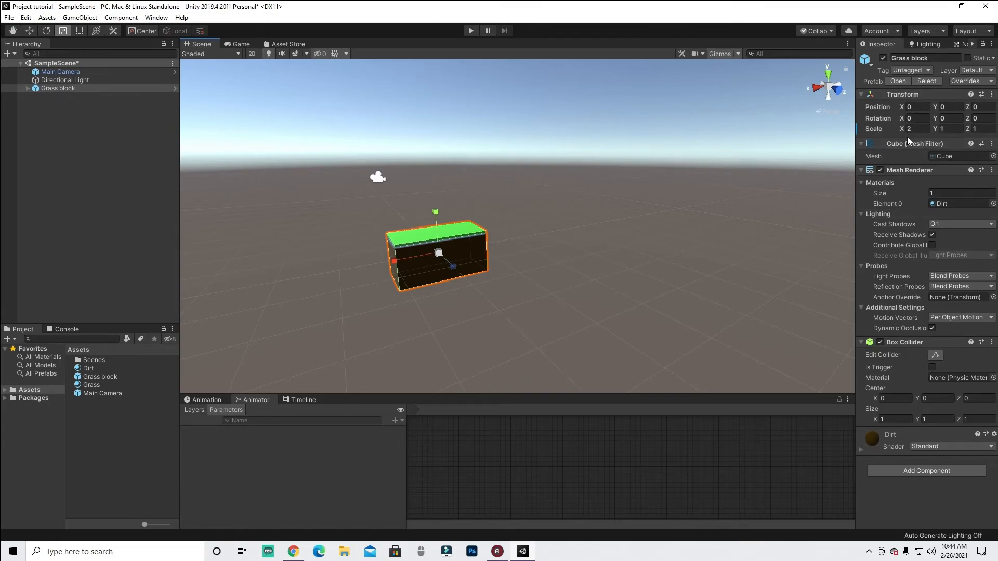
mouse_move(874, 117)
left_mouse_down()
mouse_move(845, 123)
mouse_move(880, 123)
left_mouse_up()
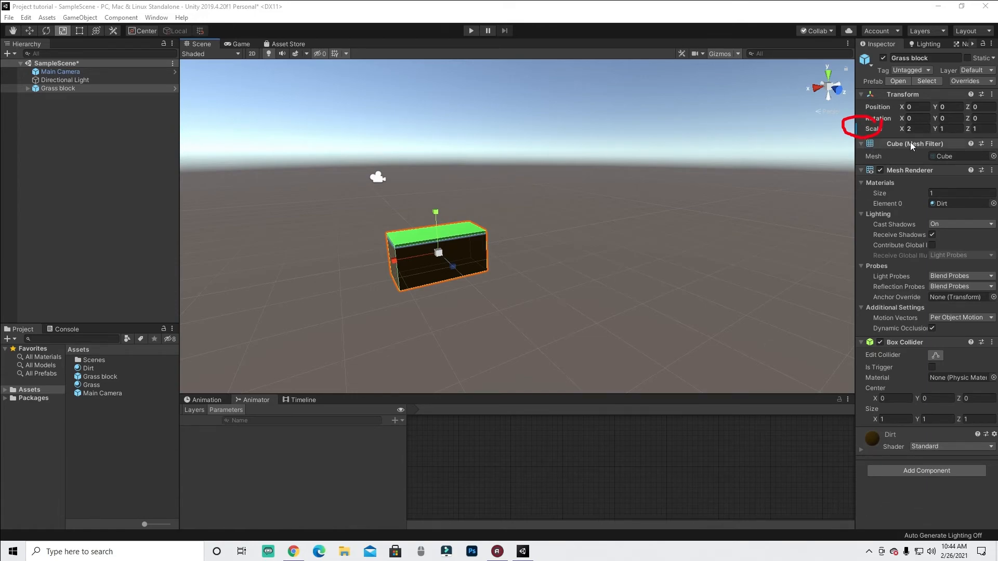
left_click(954, 501)
left_click(968, 80)
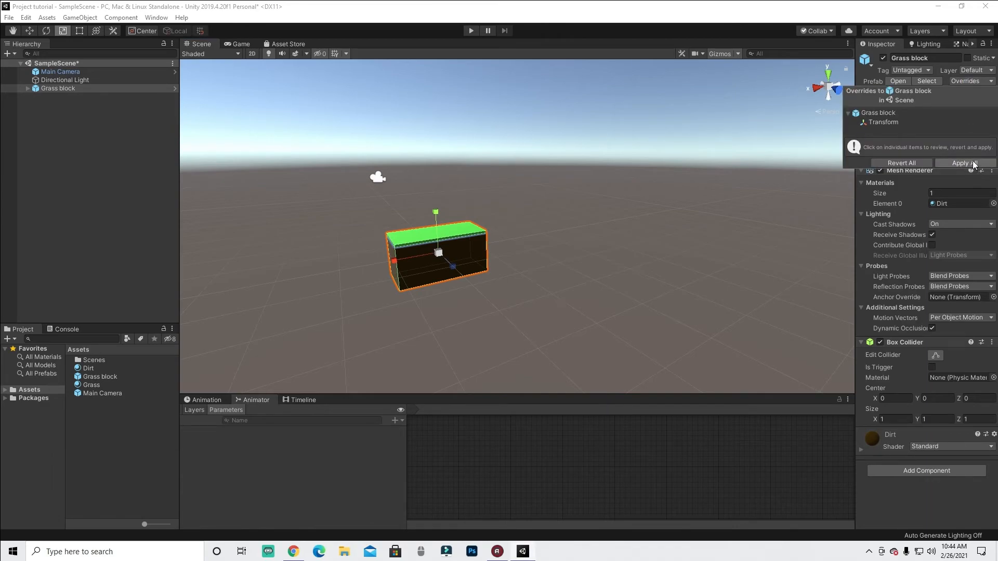
- Place a new Grass block prefab instance to the right of the original
left_click_drag(96, 377, 562, 250)
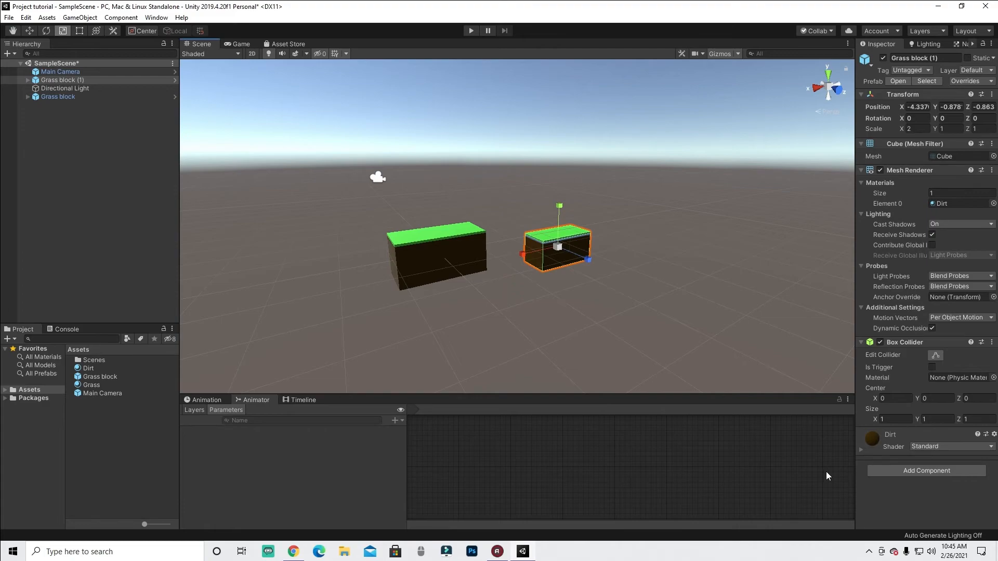
key("ctrl+z")
- Set the Grass block's X scale to 1 and apply the override to the prefab with Apply All
left_click(917, 128)
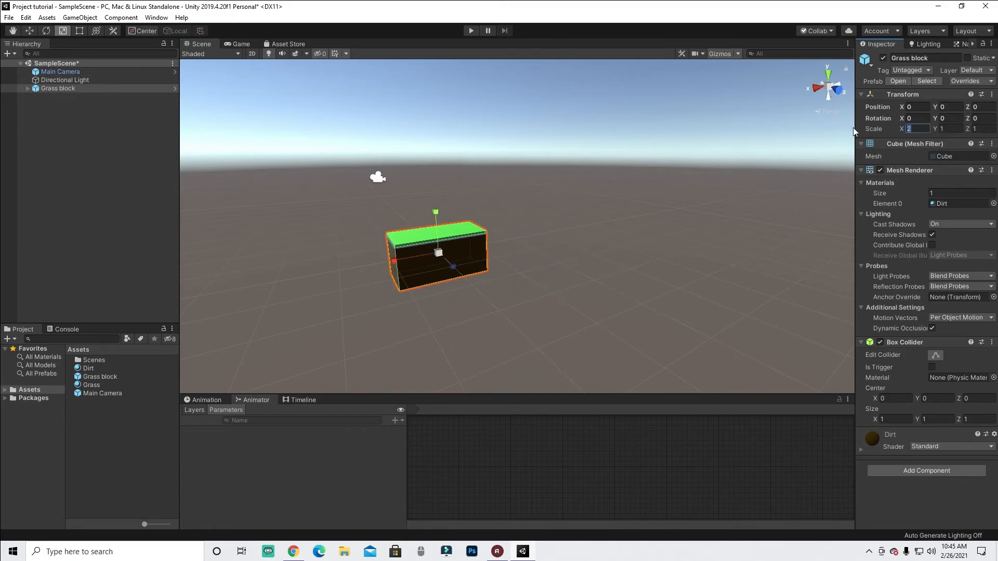
type("1")
left_click(972, 81)
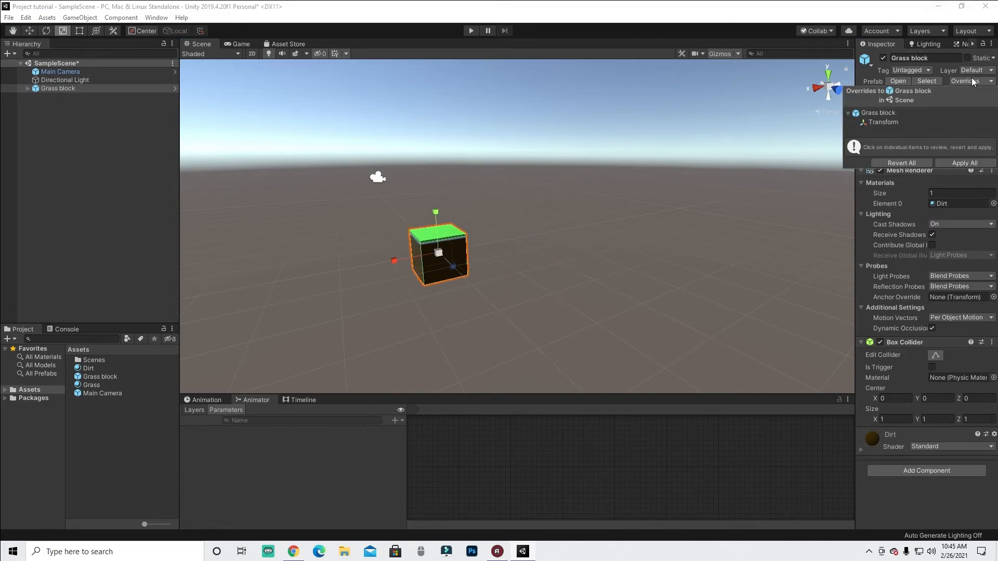
left_click(955, 162)
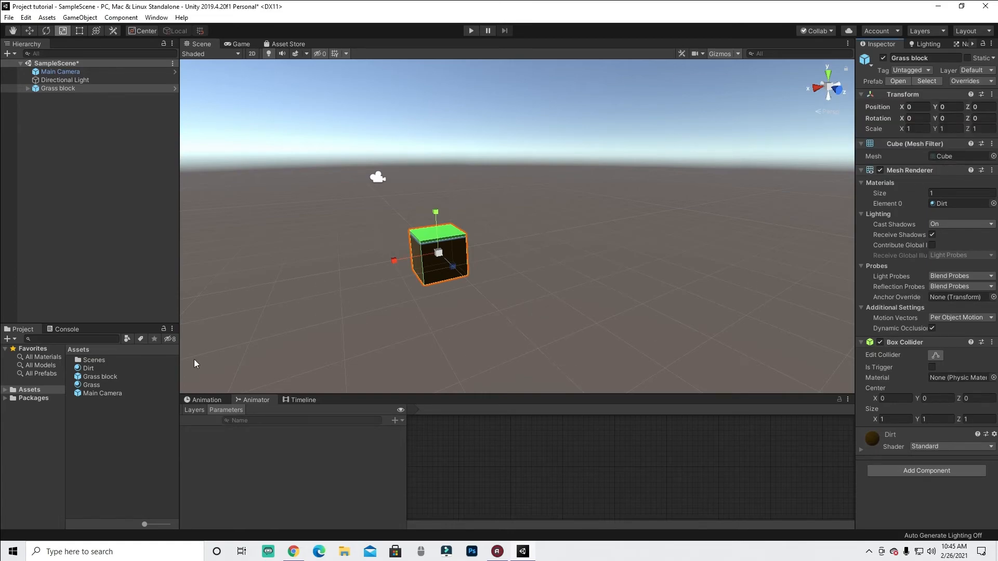
- Inspect the Grass block and its grass-top child cube in the scene
key("w")
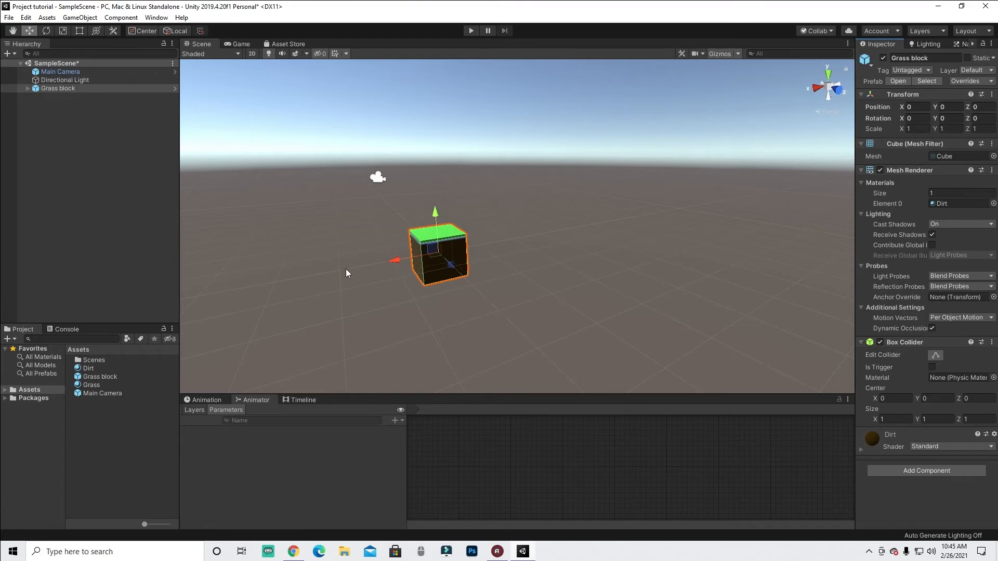
left_click_drag(348, 279, 322, 272, "alt")
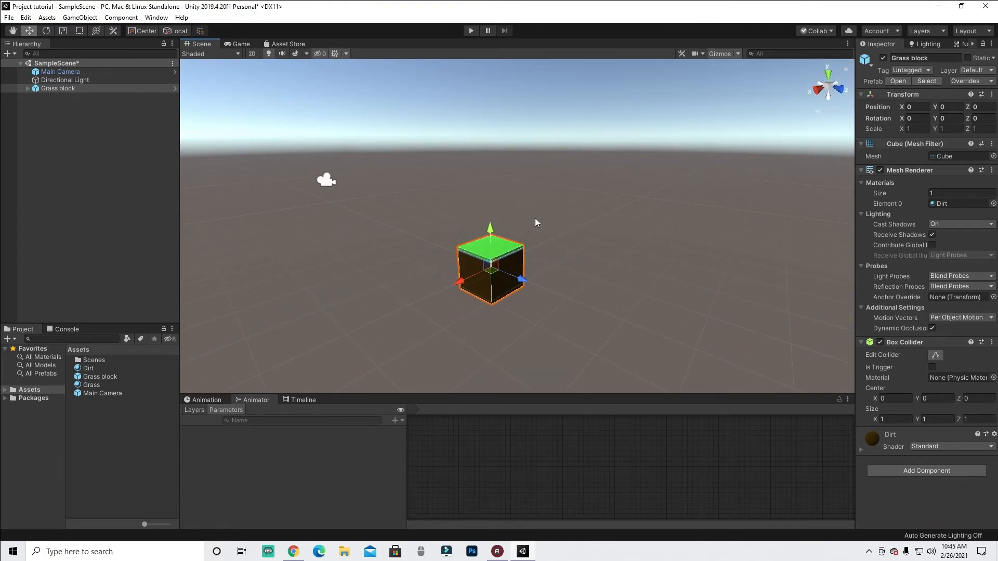
left_click(477, 255)
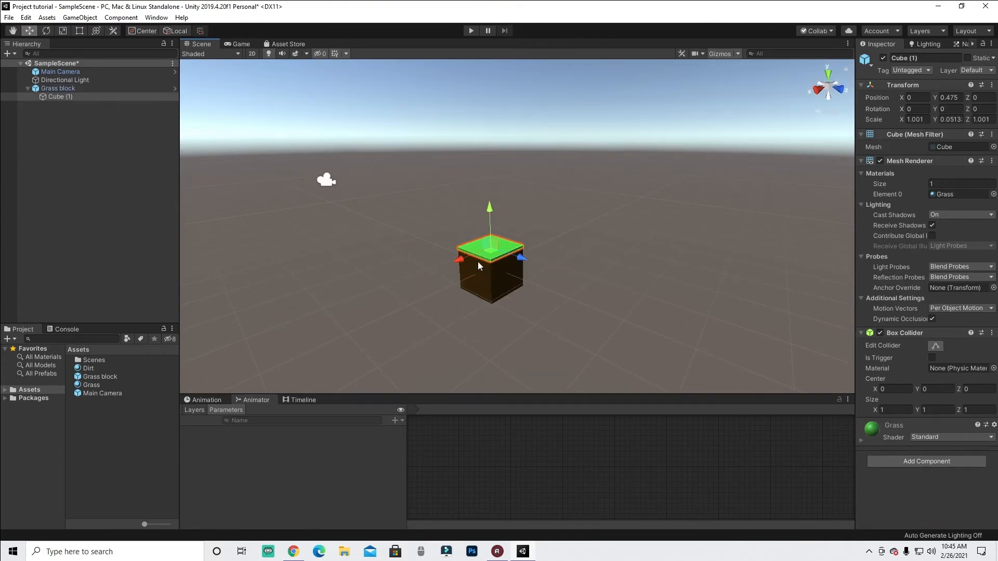
scroll(492, 317, "up", 2)
scroll(491, 317, "down", 1)
left_click(476, 245)
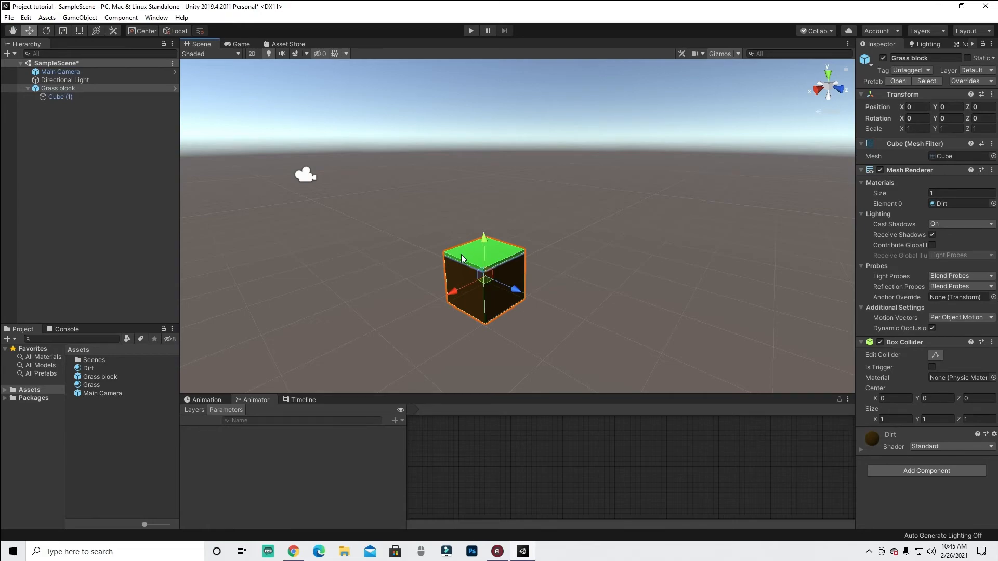
left_click(478, 265)
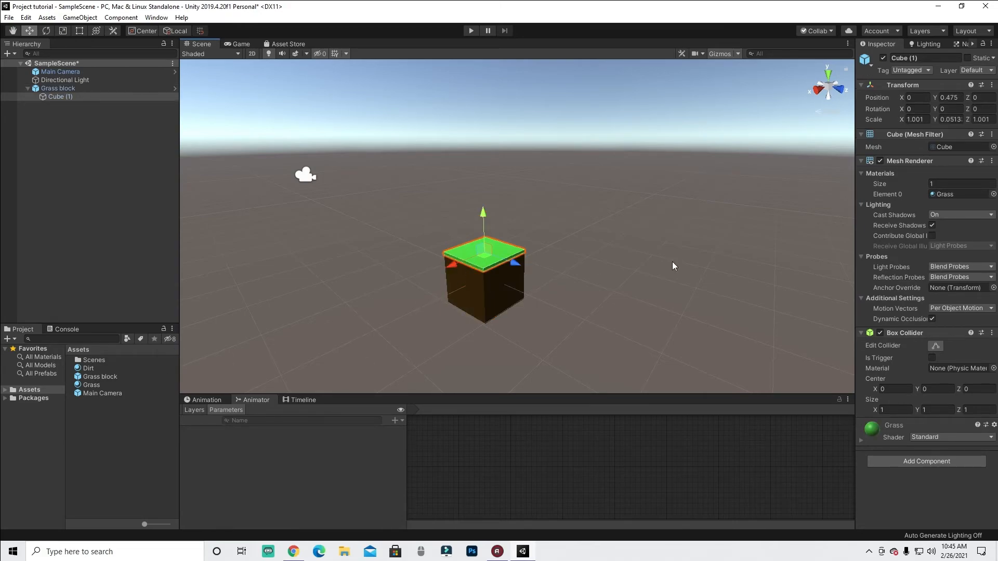
left_click_drag(576, 215, 446, 384)
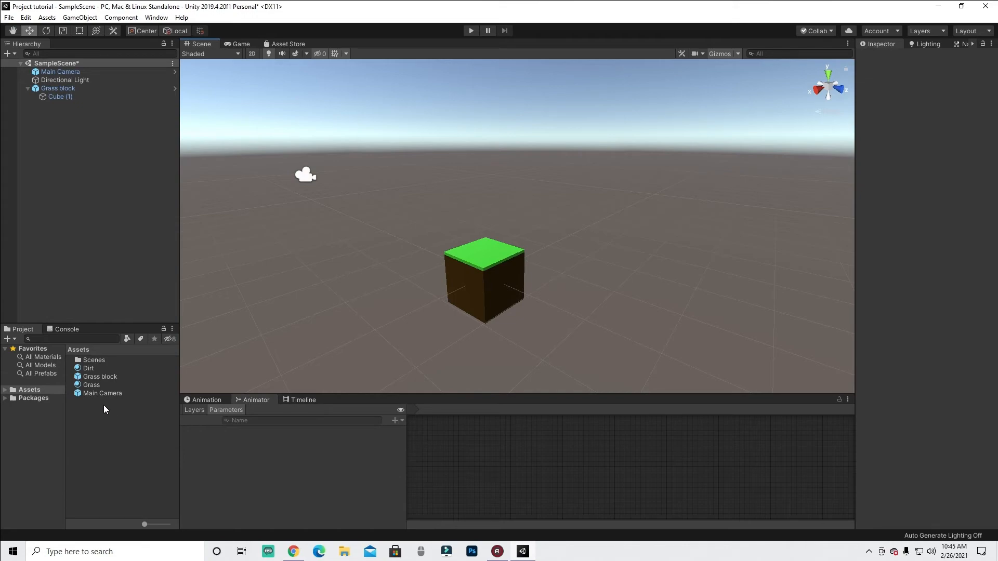
left_click(27, 88)
- Create a new folder in Assets named Materials
right_click(89, 433)
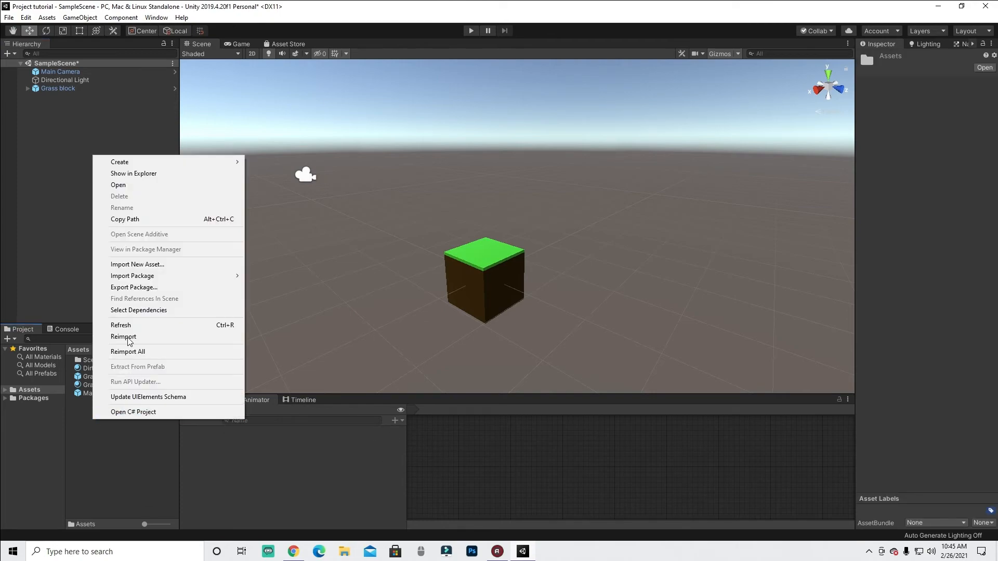
mouse_move(133, 161)
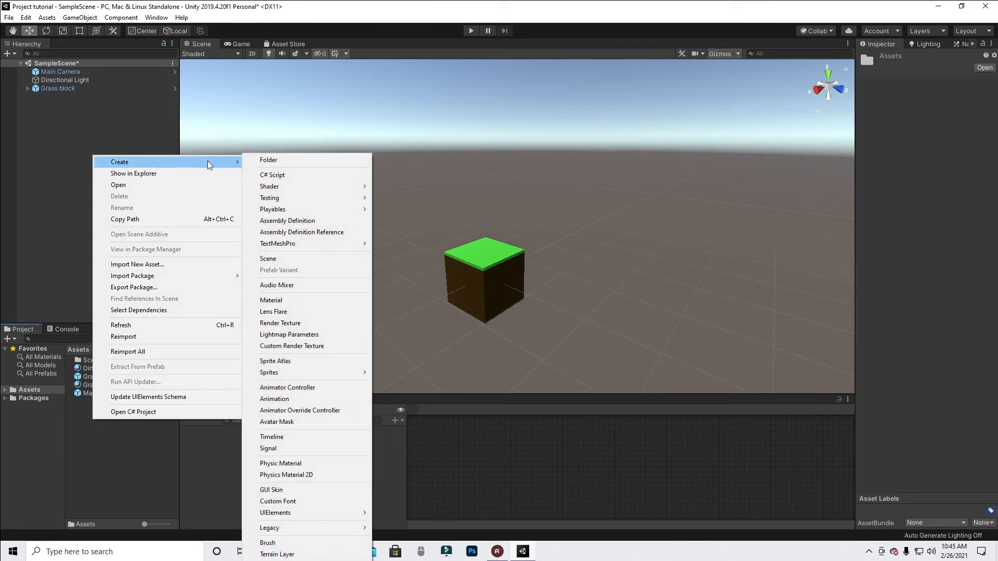
left_click(270, 162)
type("Mate")
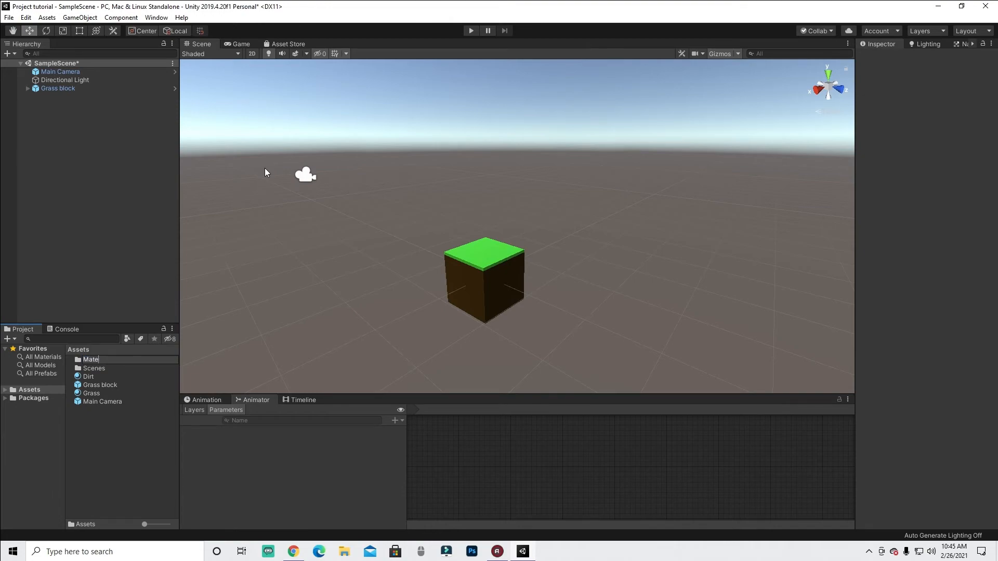
type("rials")
key("Return")
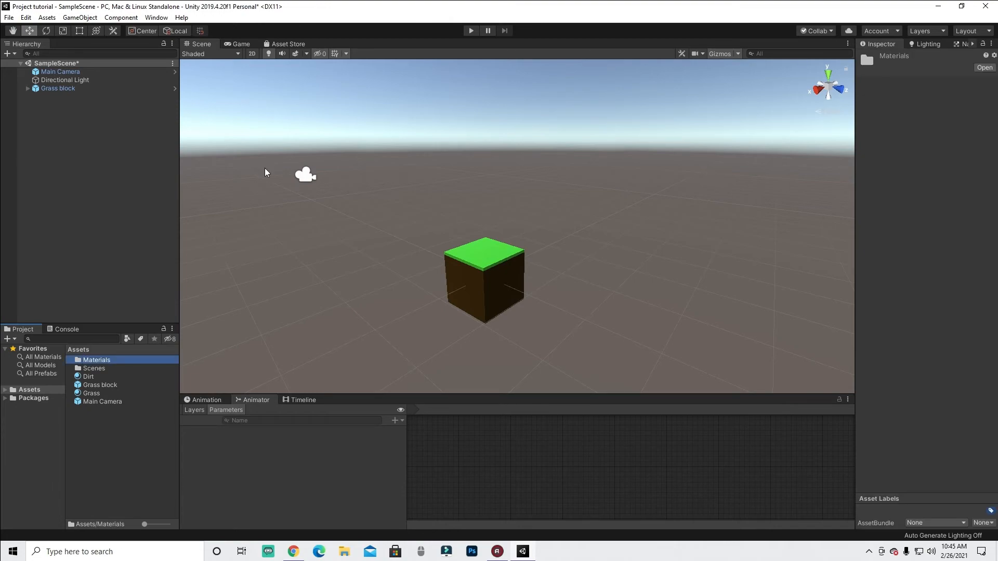
- Move the Dirt and Grass materials into the Materials folder and return to Assets
left_click(92, 376)
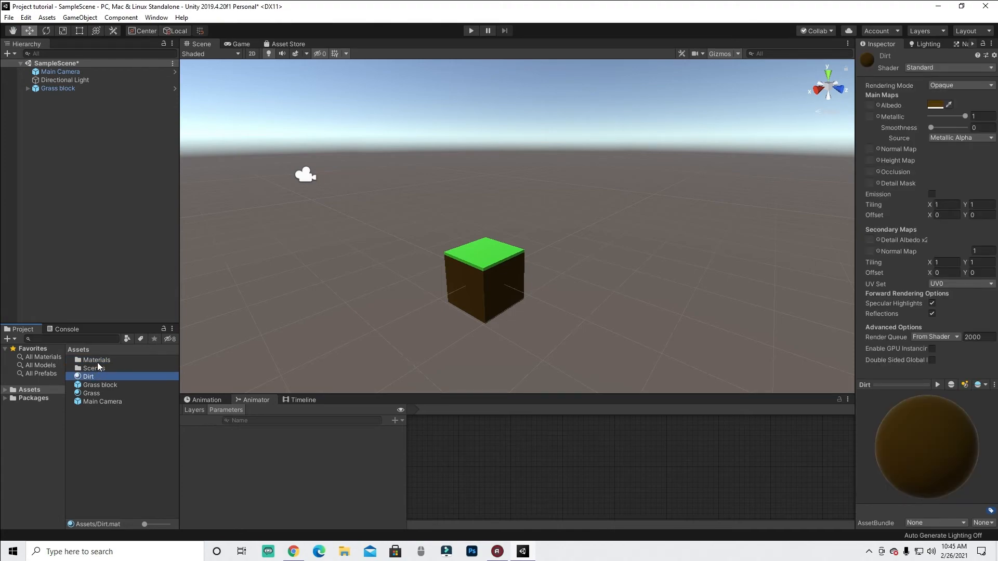
left_click_drag(90, 377, 97, 360)
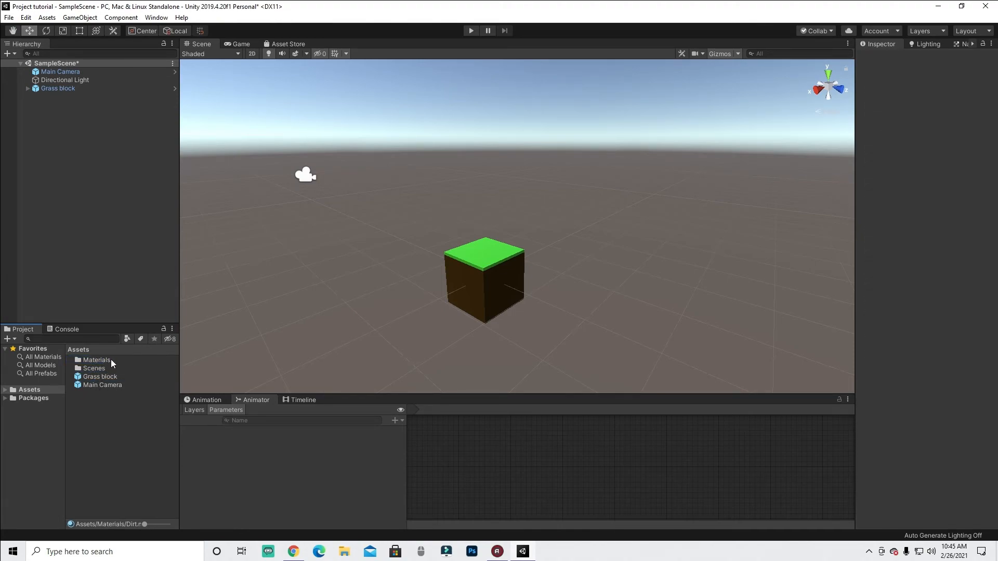
double_click(96, 360)
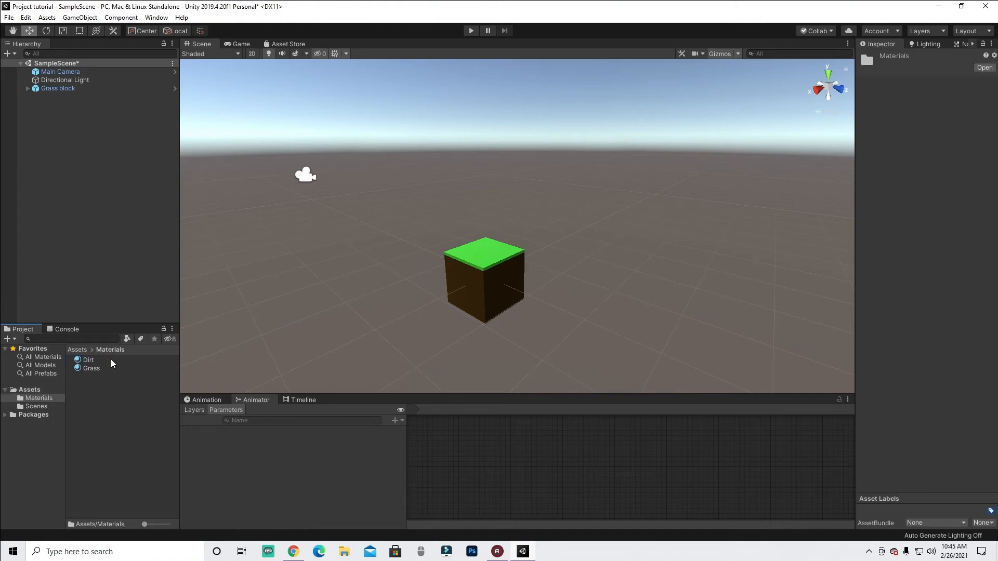
left_click(30, 390)
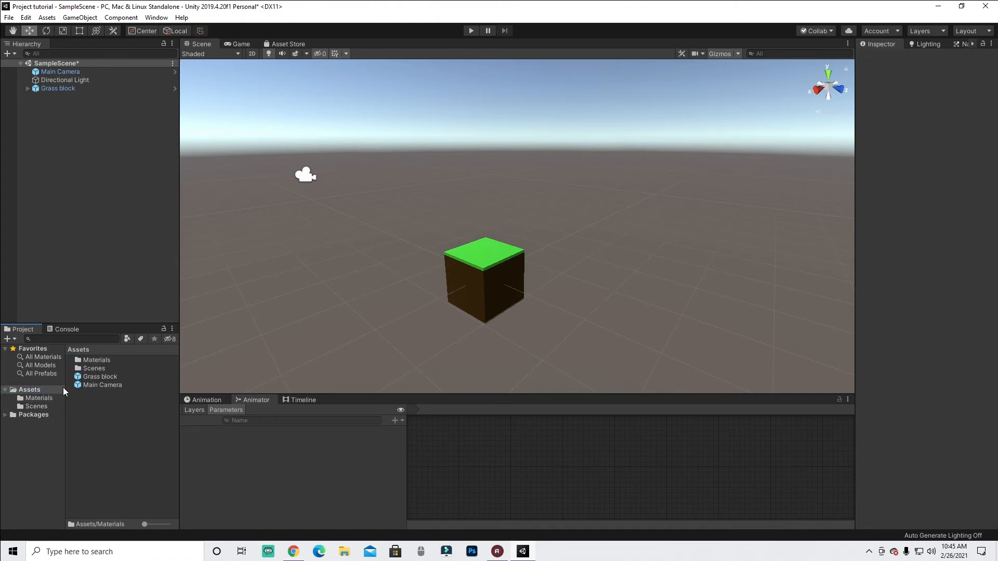
- Create a new folder in Assets named Prefabs
right_click(103, 400)
mouse_move(161, 142)
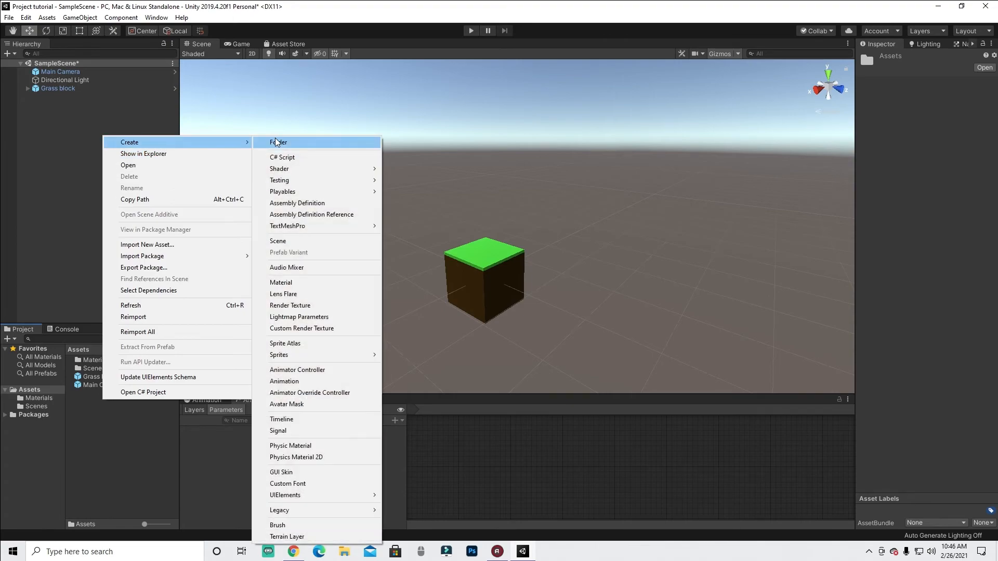
left_click(275, 142)
type("Prefabs")
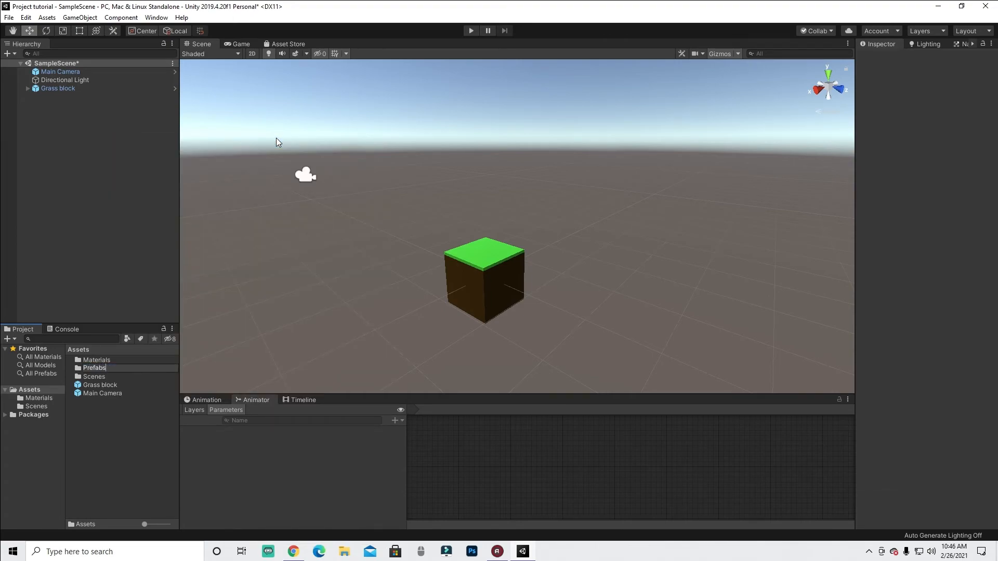
key("Return")
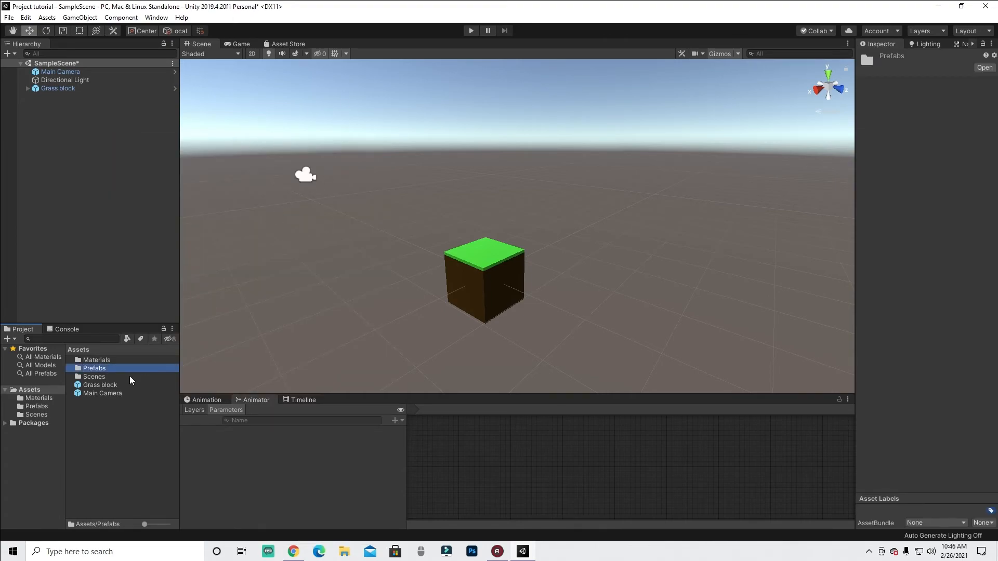
- Move the Grass block prefab into the Prefabs folder
left_click_drag(108, 386, 111, 369)
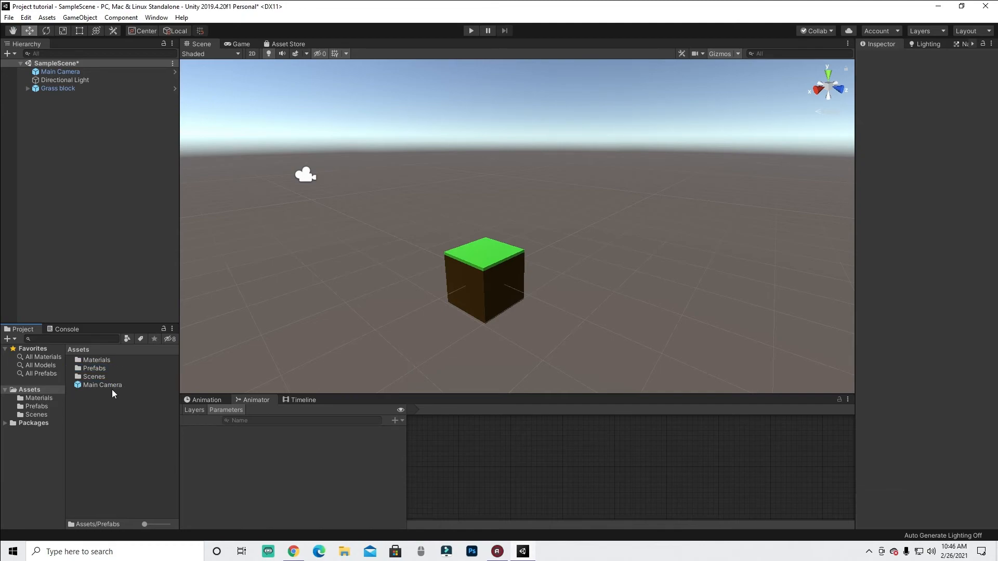
left_click(89, 385)
left_click(91, 398)
- Check the Main Camera's game view and move the camera up and back to about Y 3.2, Z -8.3
left_click(77, 72)
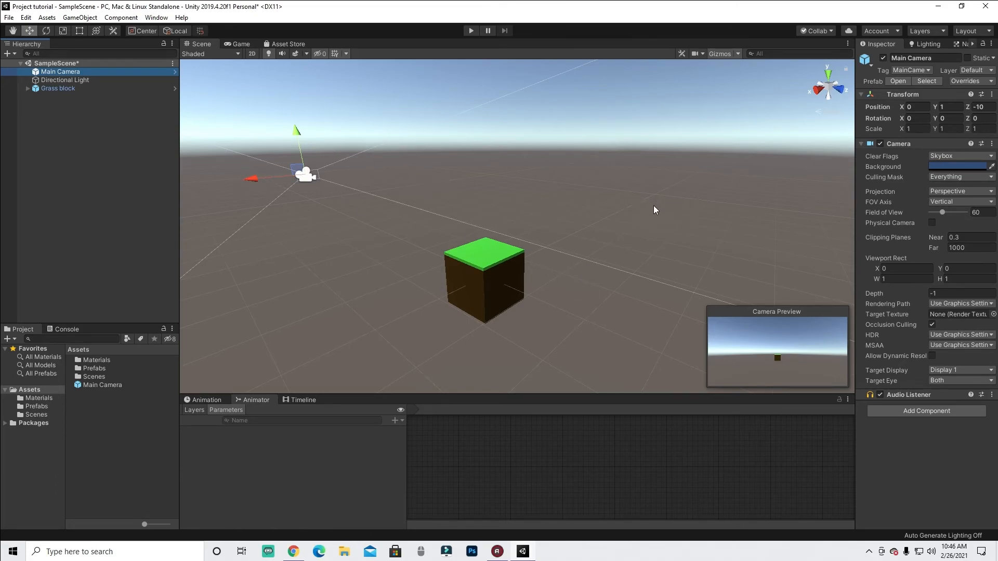
left_click(242, 44)
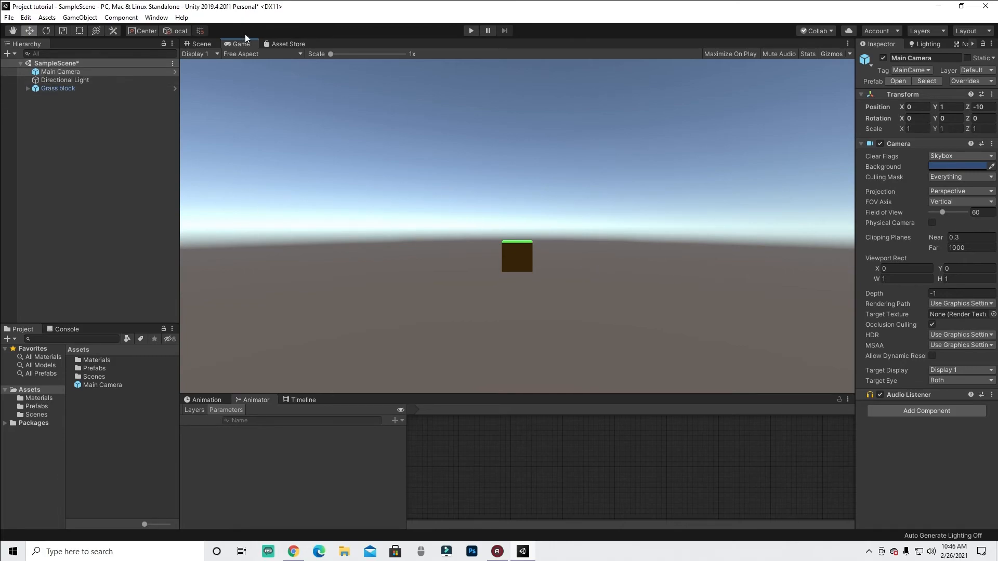
left_click(202, 44)
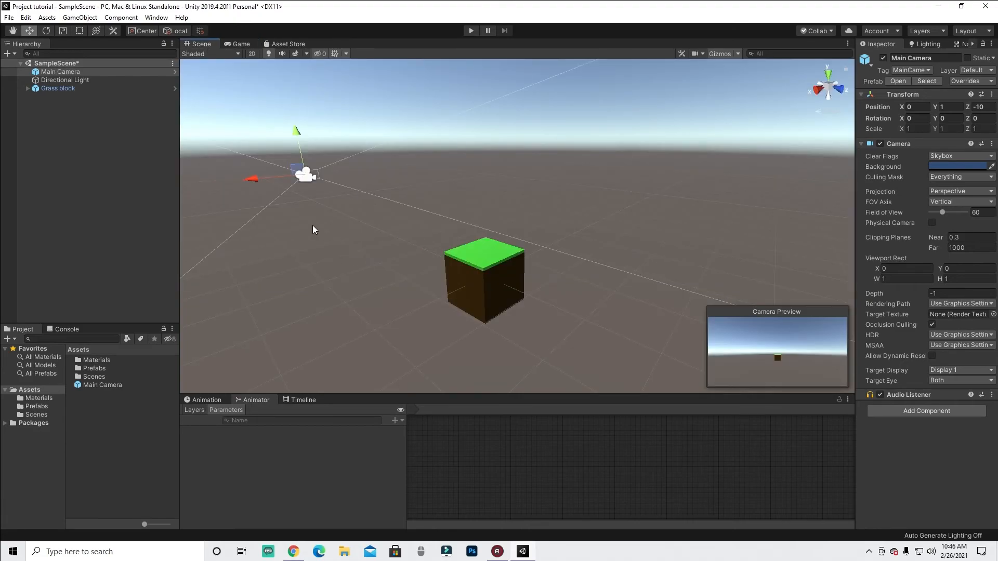
left_click_drag(249, 270, 670, 260, "alt")
middle_click_drag(670, 260, 546, 241)
left_click_drag(523, 230, 617, 243, "alt")
middle_click_drag(542, 220, 530, 267)
scroll(526, 270, "down", 3)
middle_click_drag(536, 307, 541, 260)
left_click_drag(481, 328, 512, 174)
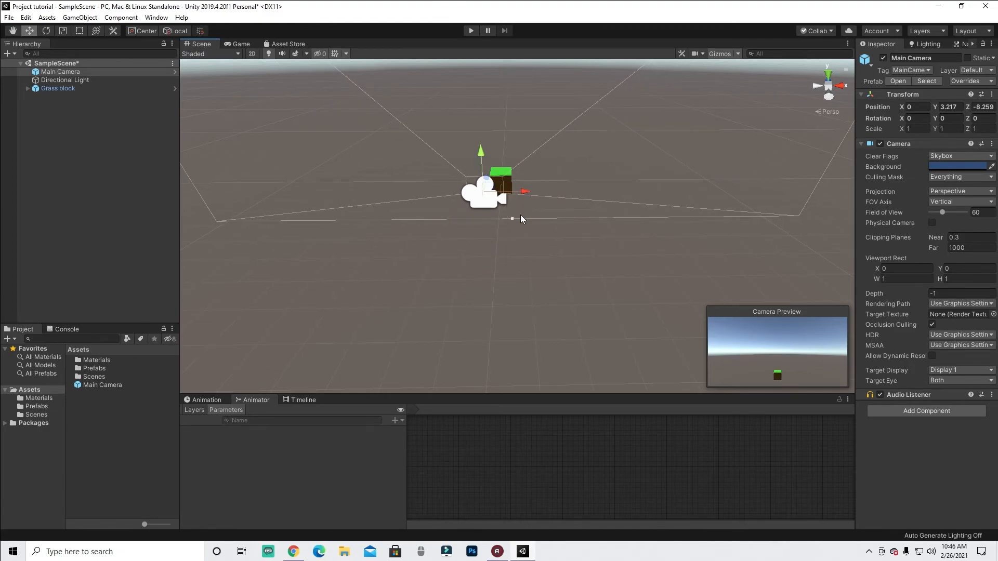
- Rotate the Main Camera to tilt it down about 6 degrees on X
key("r")
key("e")
left_click_drag(482, 178, 482, 163)
middle_click_drag(518, 158, 522, 228)
key("w")
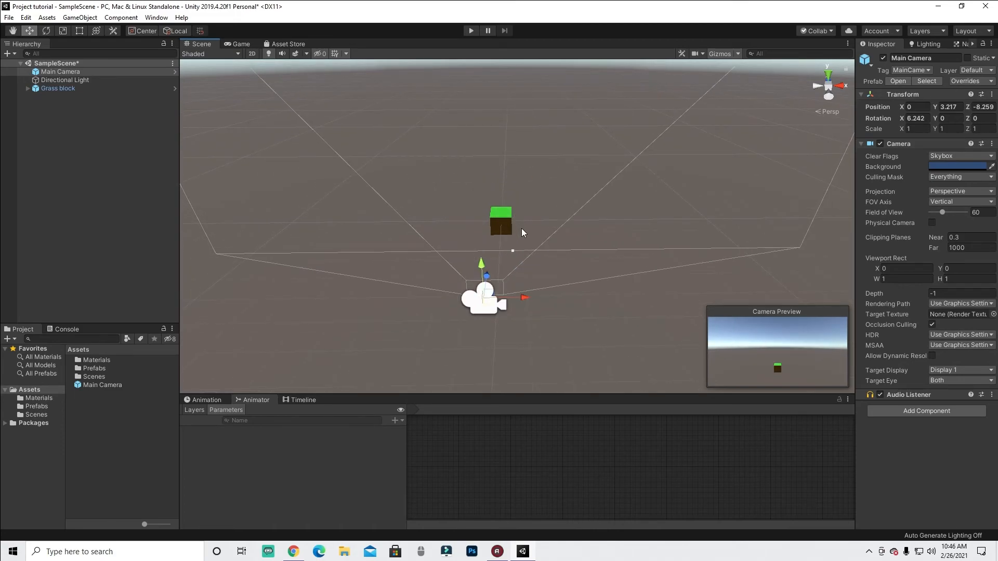
- Duplicate the Grass block and move the copy to X 1 beside the original
scroll(487, 213, "up", 3)
left_click(487, 213)
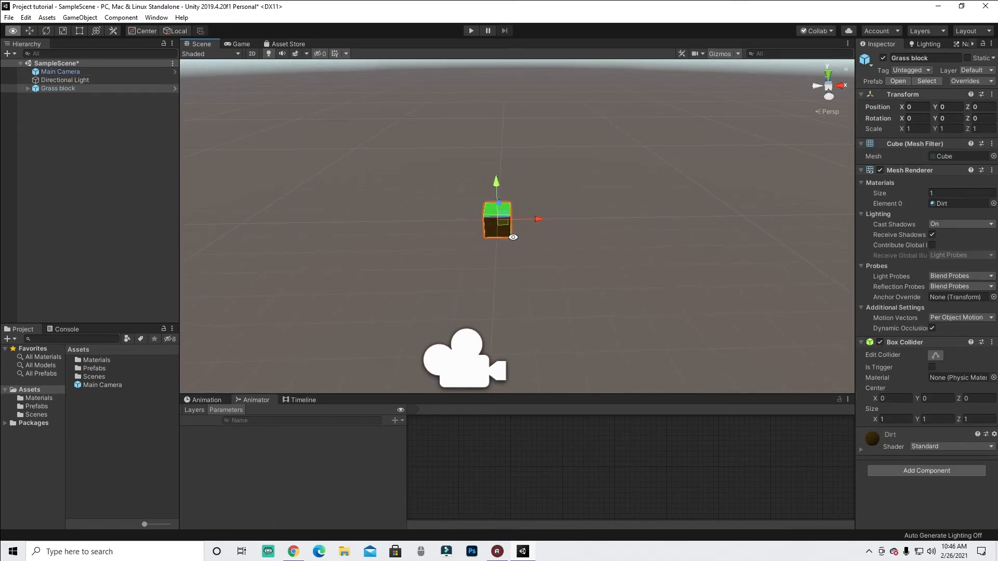
key("ctrl+d")
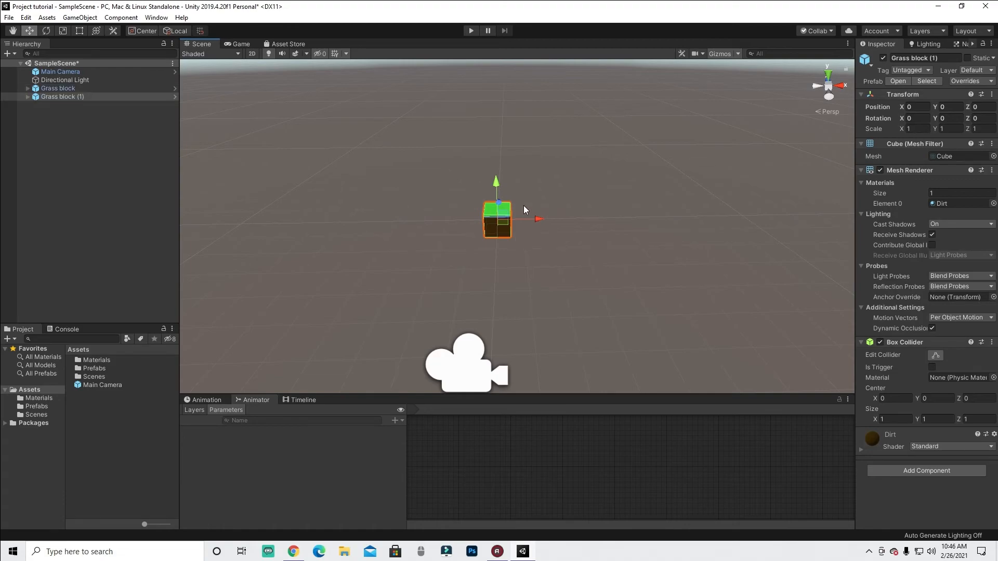
left_click_drag(543, 219, 569, 217)
middle_click_drag(590, 221, 556, 229)
scroll(556, 230, "up", 2)
scroll(541, 252, "up", 3)
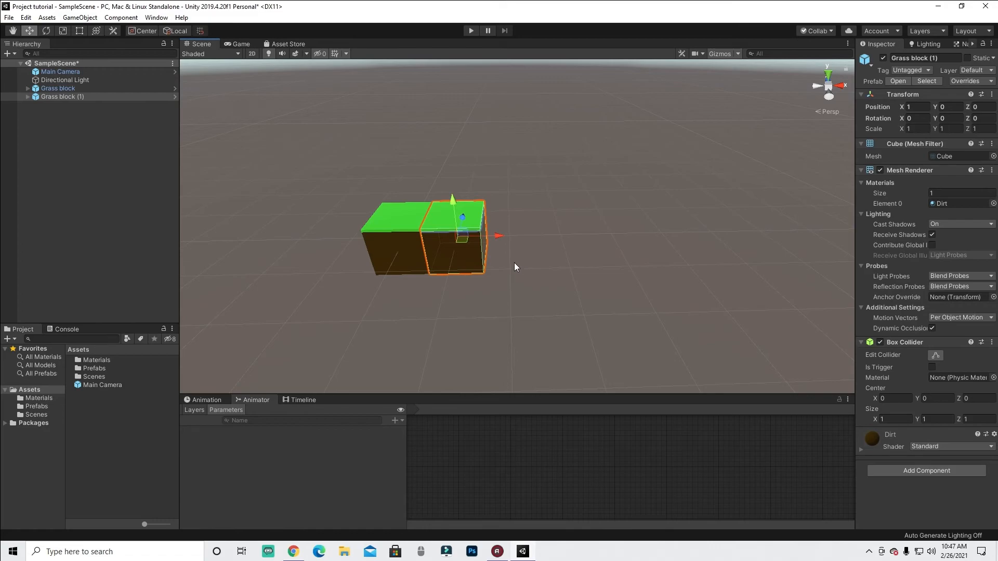
- Duplicate the block again and move the copy to X 3, leaving a gap
key("ctrl+d")
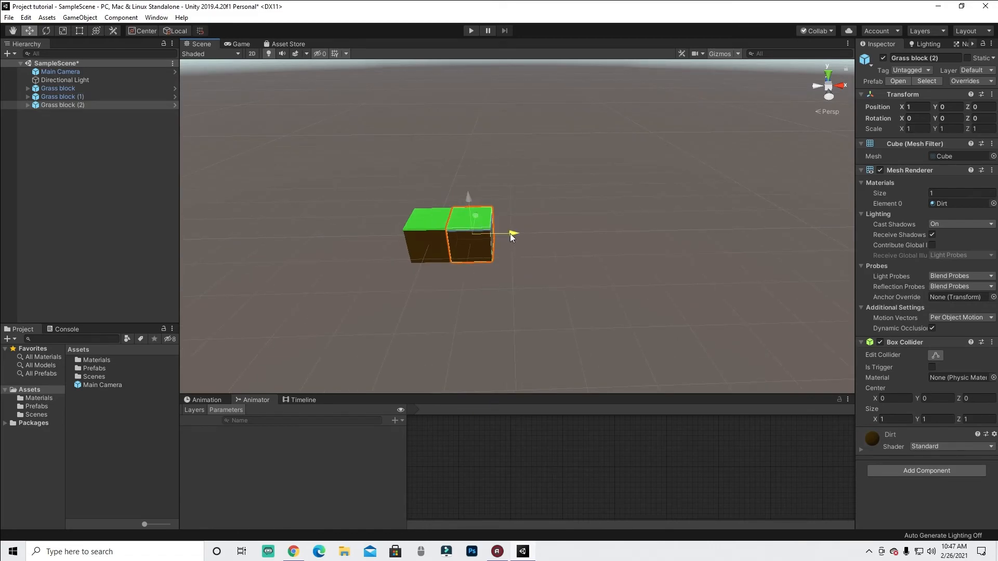
left_click_drag(511, 233, 588, 236, "ctrl")
left_click(423, 230)
left_click(464, 239)
middle_click_drag(511, 270, 435, 275)
left_click(491, 247)
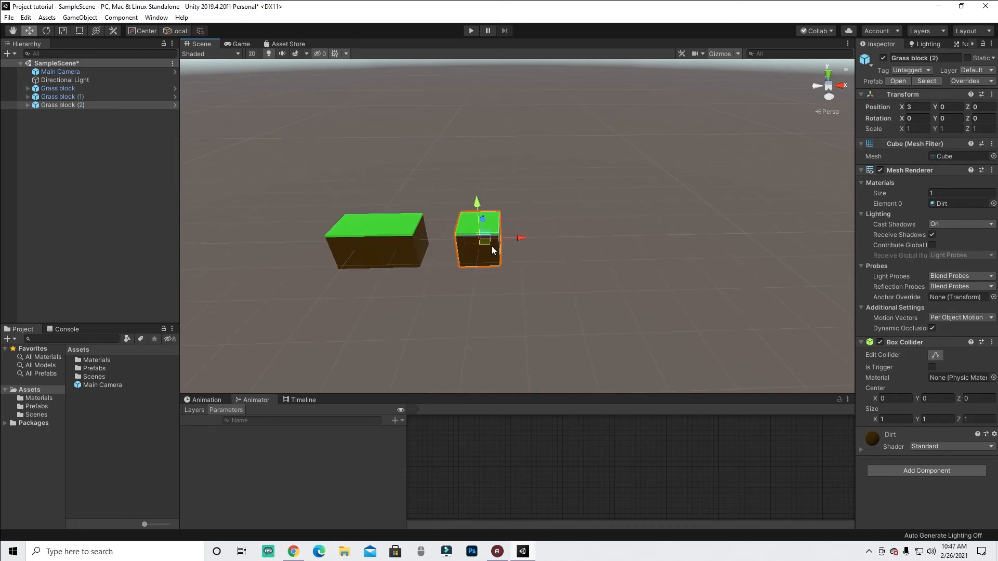
- Duplicate the block and place the copy raised at about X 4.5, Y 1
key("ctrl+d")
left_click_drag(509, 237, 557, 240, "ctrl")
left_click_drag(519, 204, 598, 204, "ctrl")
left_click(466, 250)
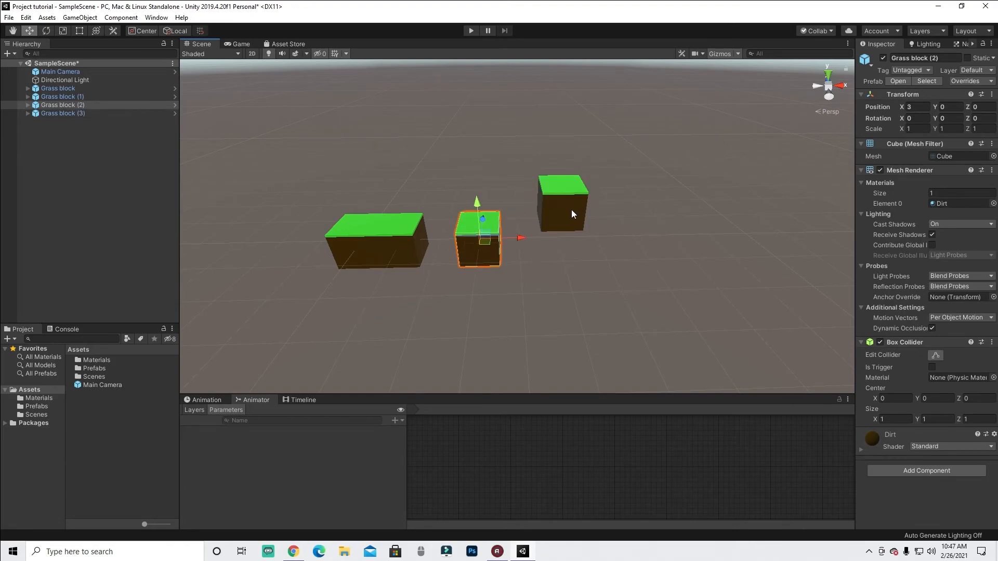
left_click(578, 214)
left_click_drag(598, 201, 561, 210, "ctrl")
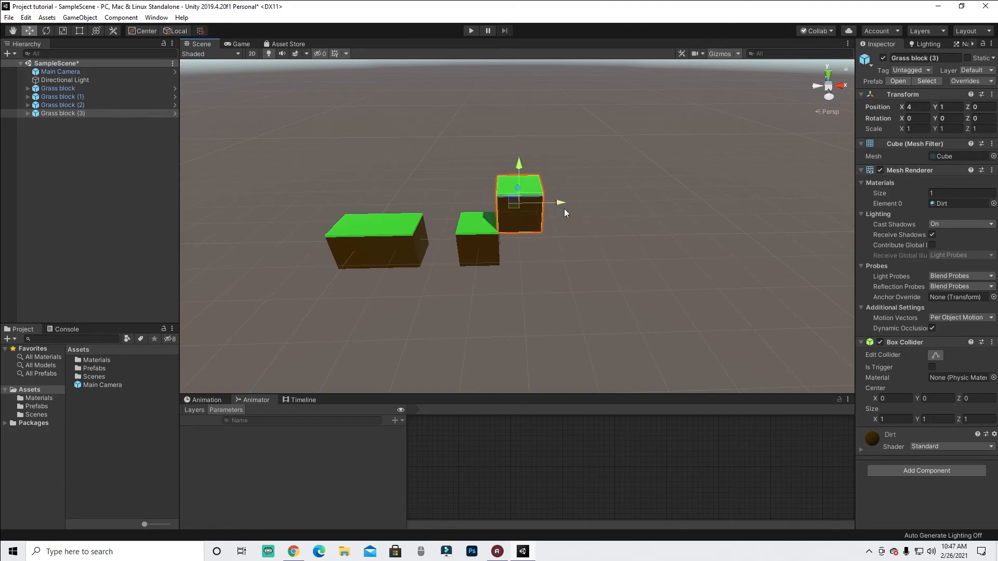
left_click_drag(563, 204, 588, 201, "ctrl")
middle_click_drag(528, 225, 467, 229)
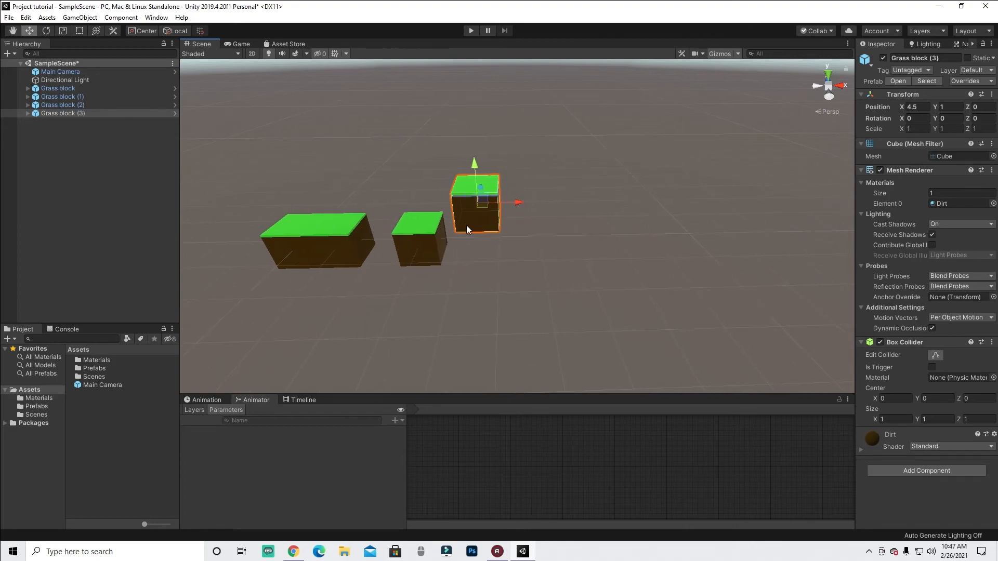
- Duplicate the raised block and set the copy's X position to 5.5
key("ctrl+d")
left_click_drag(520, 206, 561, 202)
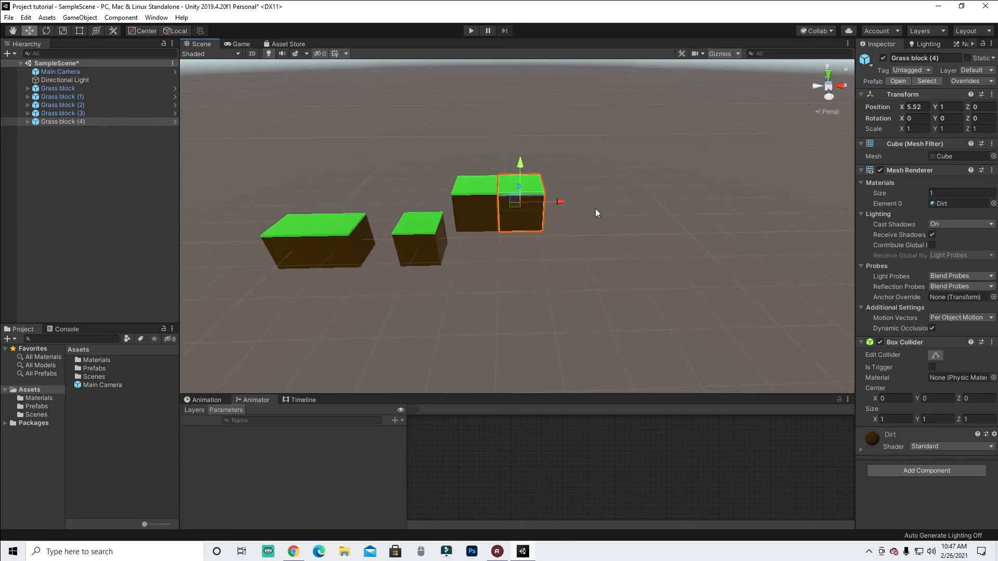
left_click(915, 107)
type("5.5")
- Duplicate the end block and place the copy further right, apart from the raised pair
left_click(458, 219)
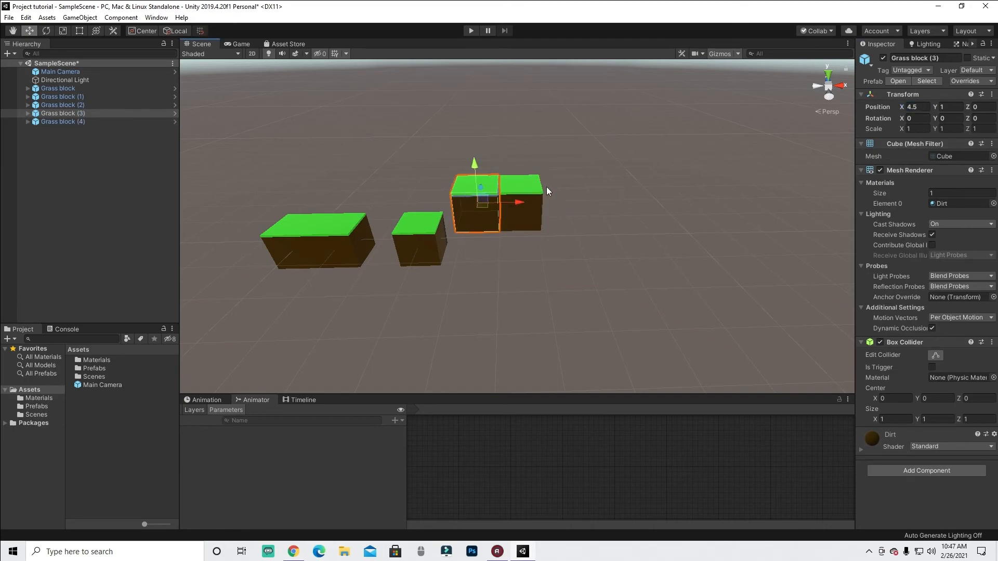
middle_click_drag(445, 226, 497, 234)
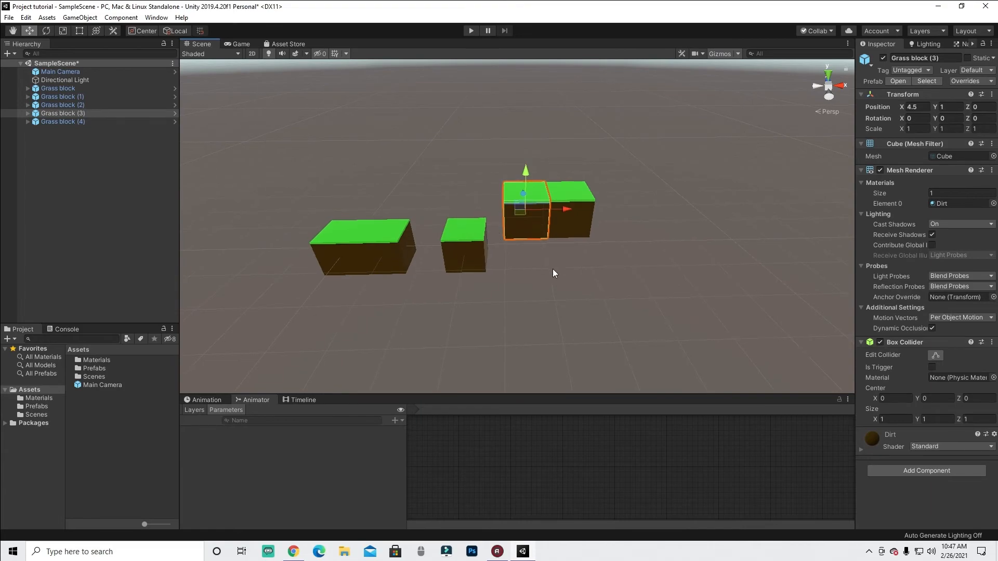
middle_click_drag(553, 269, 475, 288)
left_click(493, 245)
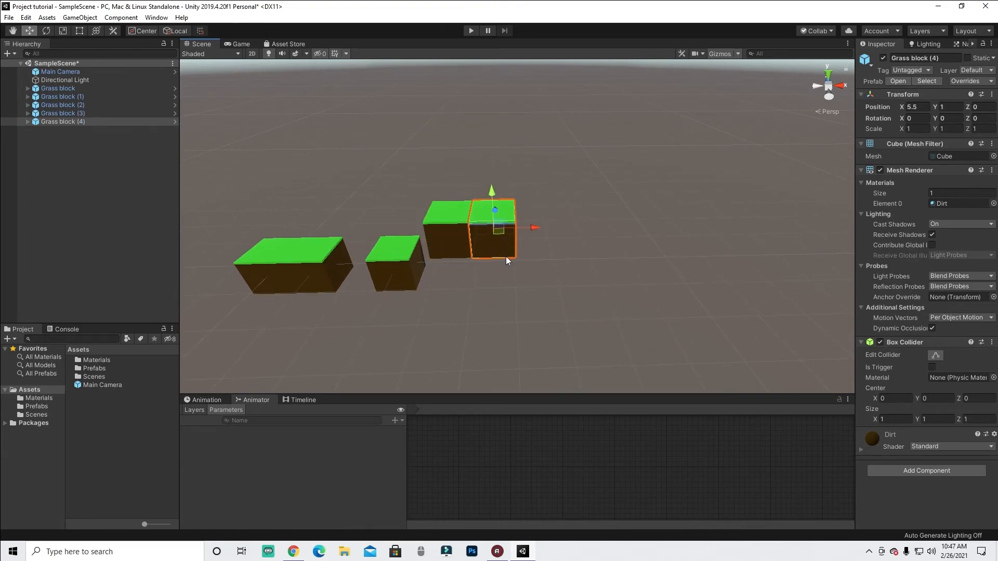
key("ctrl+d")
left_click_drag(538, 226, 606, 226)
left_click(497, 240)
left_click(563, 236)
left_click(500, 235)
left_click(573, 236)
left_click_drag(593, 226, 612, 225)
left_click(483, 268)
middle_click_drag(482, 262, 541, 228)
left_click_drag(541, 228, 482, 235, "alt")
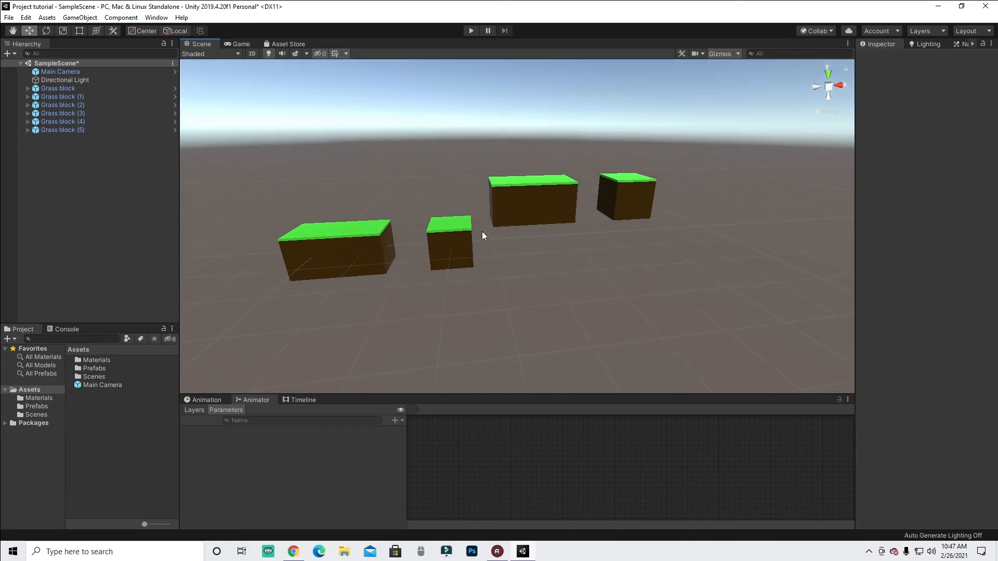
- Select the placed Grass block instances and view the layout from another angle
left_click(469, 236)
left_click(507, 218)
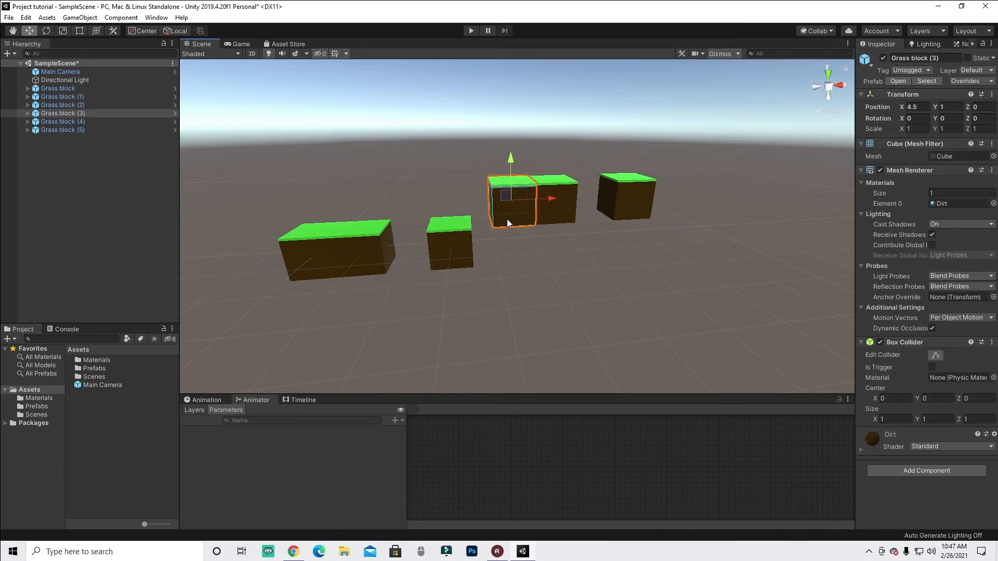
left_click(444, 263)
left_click(531, 234)
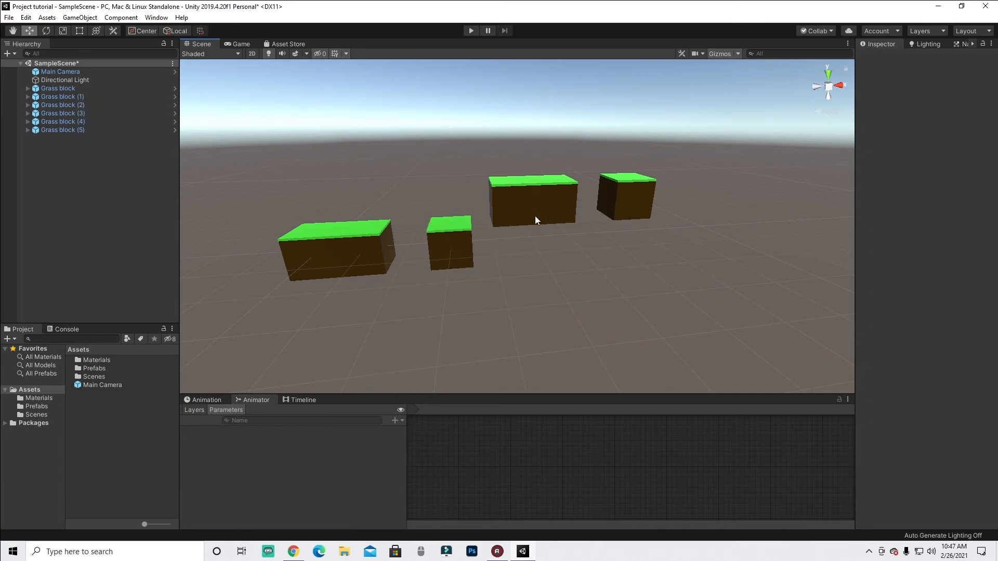
left_click(362, 251)
left_click(447, 246)
left_click_drag(448, 245, 624, 202, "alt")
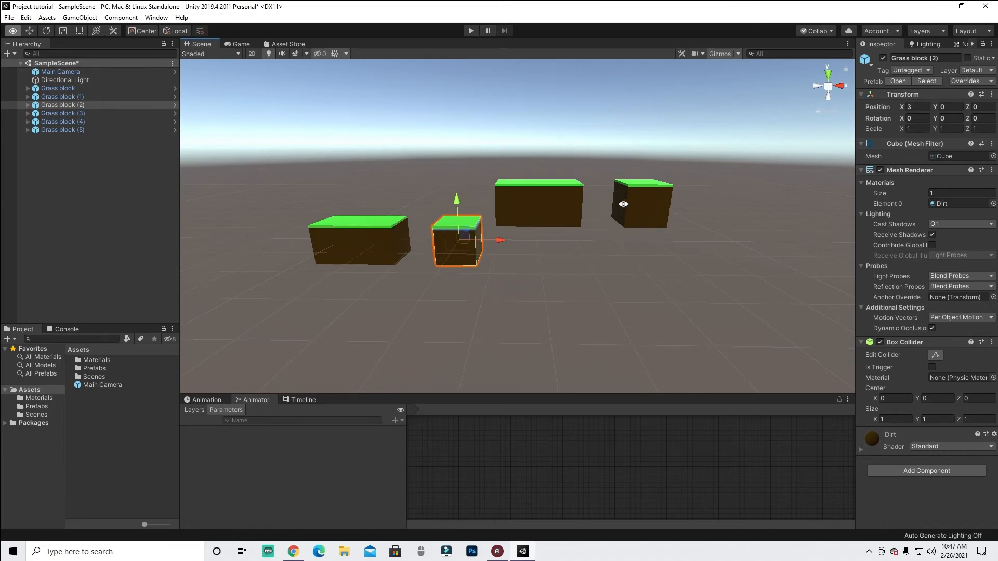
left_click(629, 205)
left_click_drag(413, 267, 415, 264, "alt")
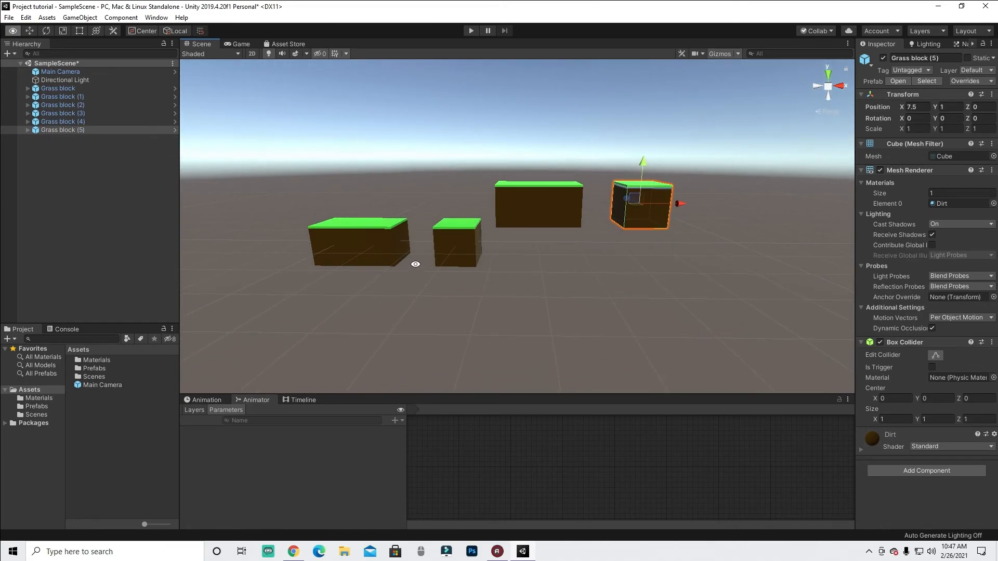
left_click_drag(282, 221, 303, 225, "alt")
left_click(146, 156)
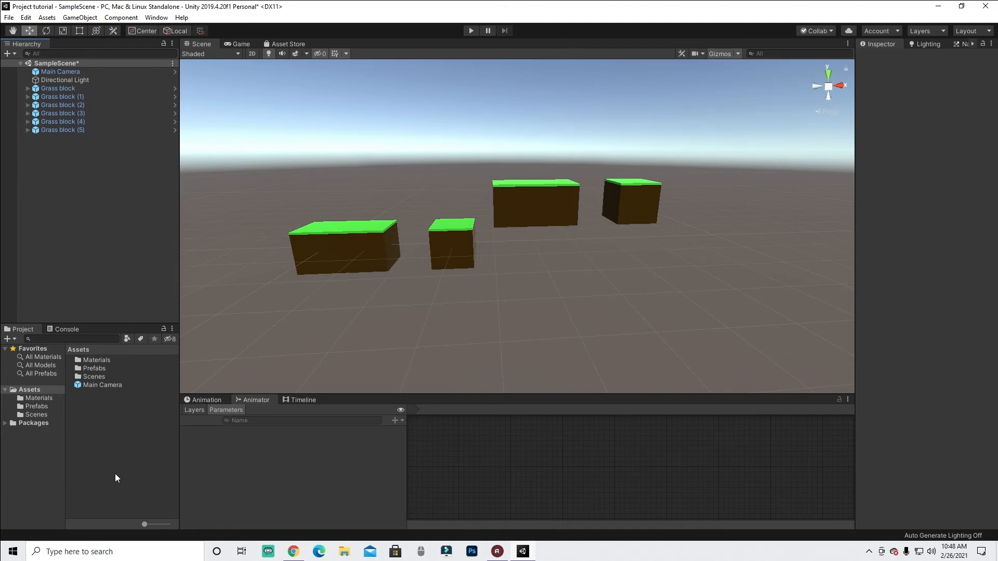
- Create an empty GameObject at the origin and name it Level
right_click(76, 151)
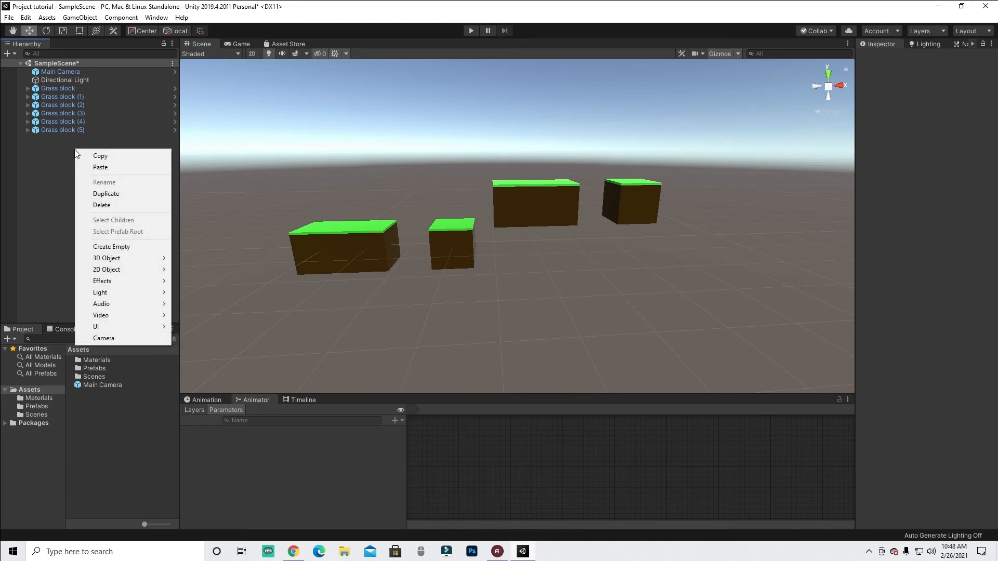
left_click(130, 248)
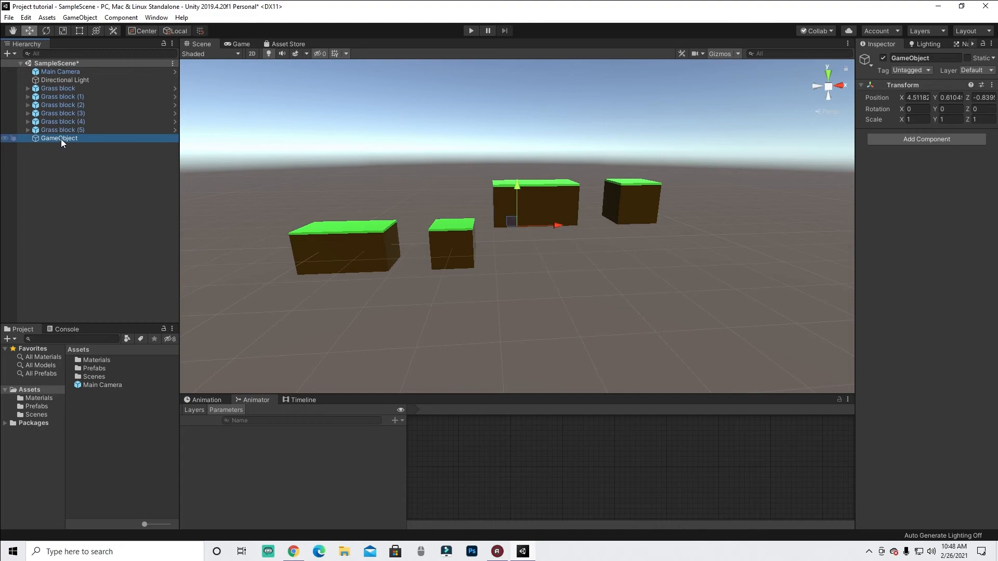
right_click(884, 83)
left_click(900, 90)
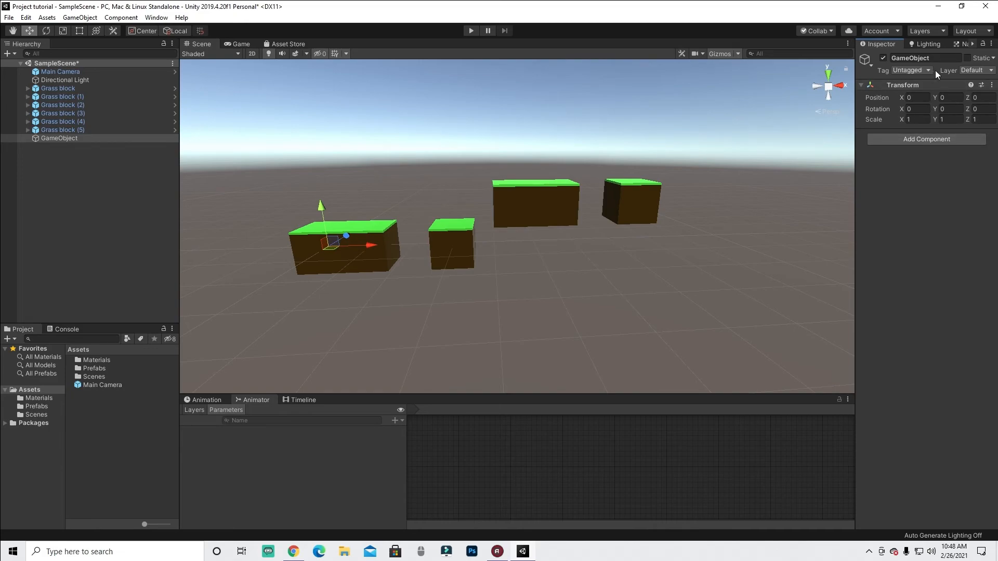
left_click(929, 58)
type("Level")
key("Return")
- Select all six Grass block instances and parent them under the Level object
left_click(69, 129)
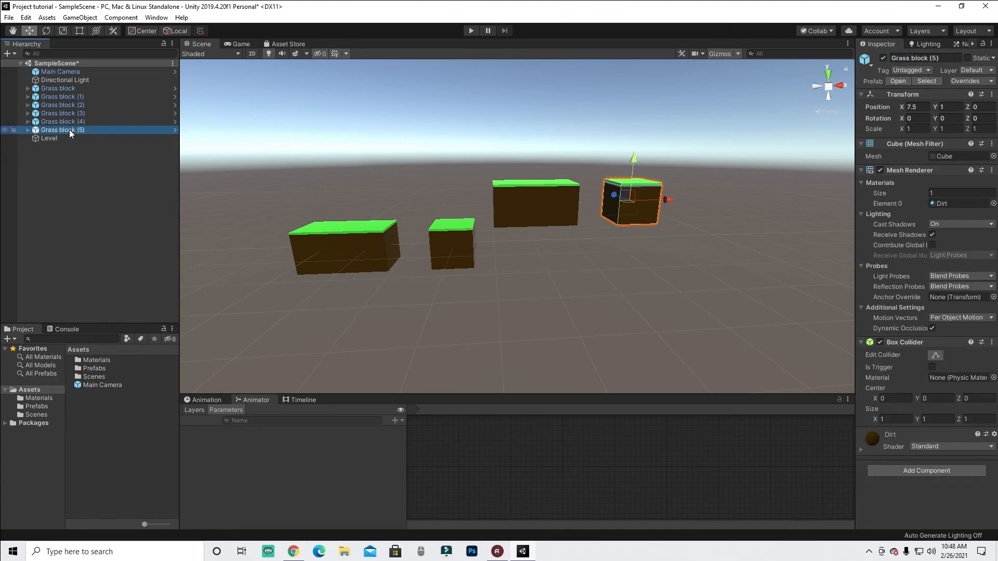
left_click(68, 87, "shift")
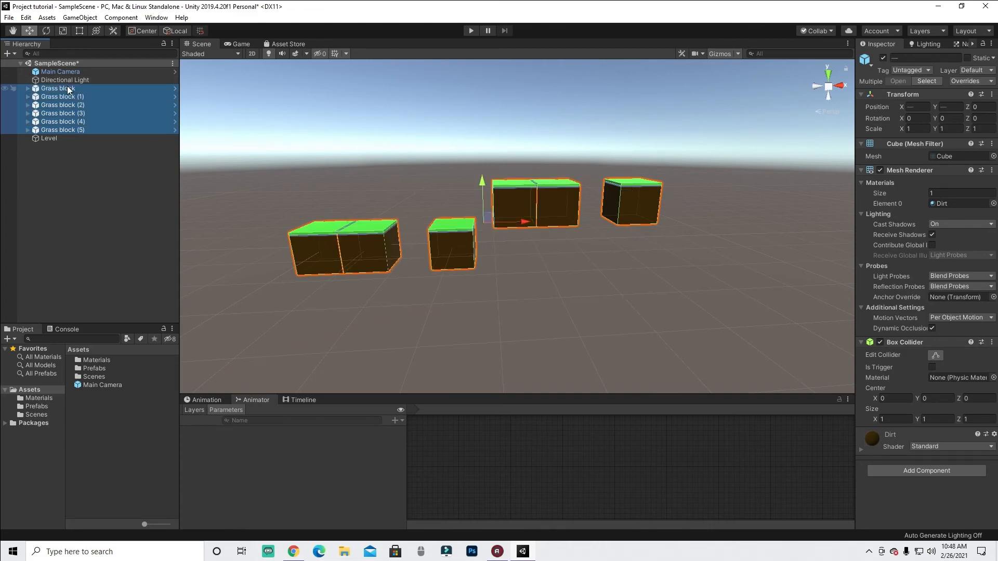
left_click(77, 129)
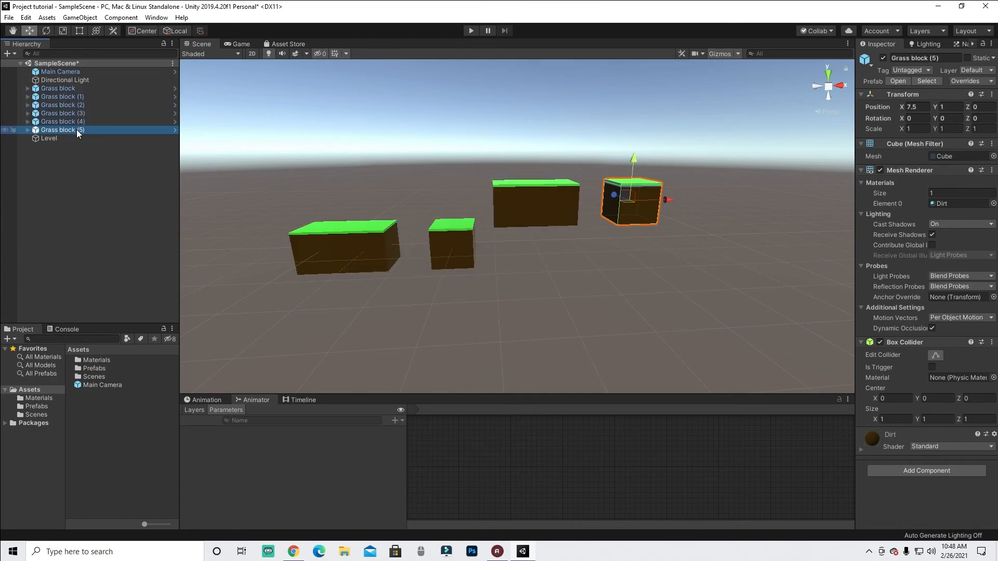
left_click(82, 89, "shift")
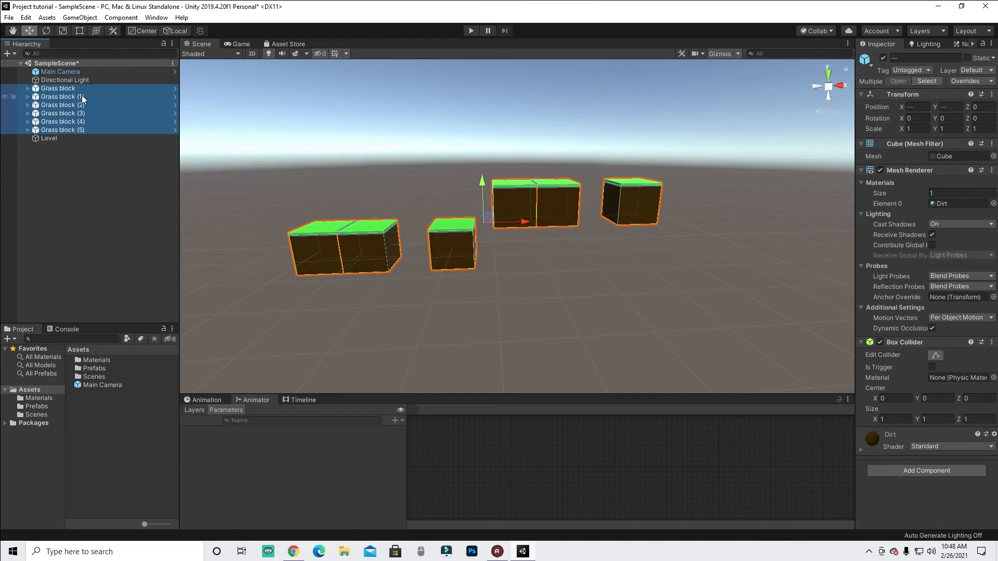
left_click_drag(65, 88, 57, 138)
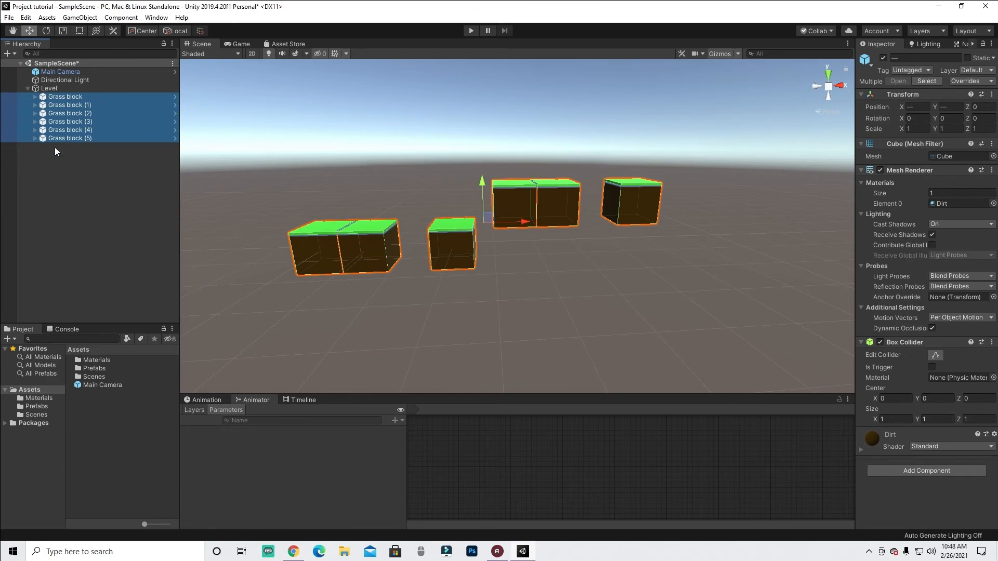
left_click(29, 88)
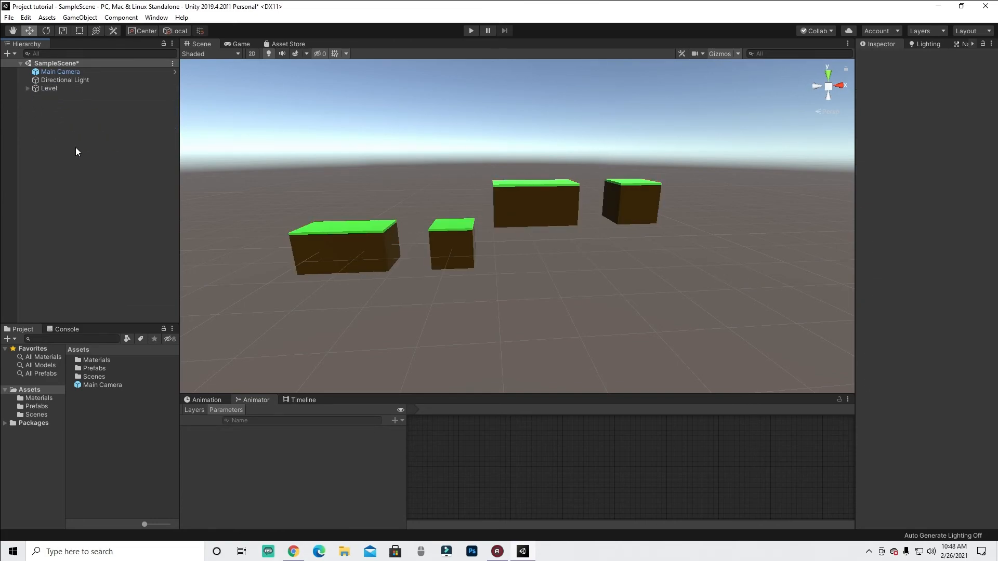
left_click(28, 89)
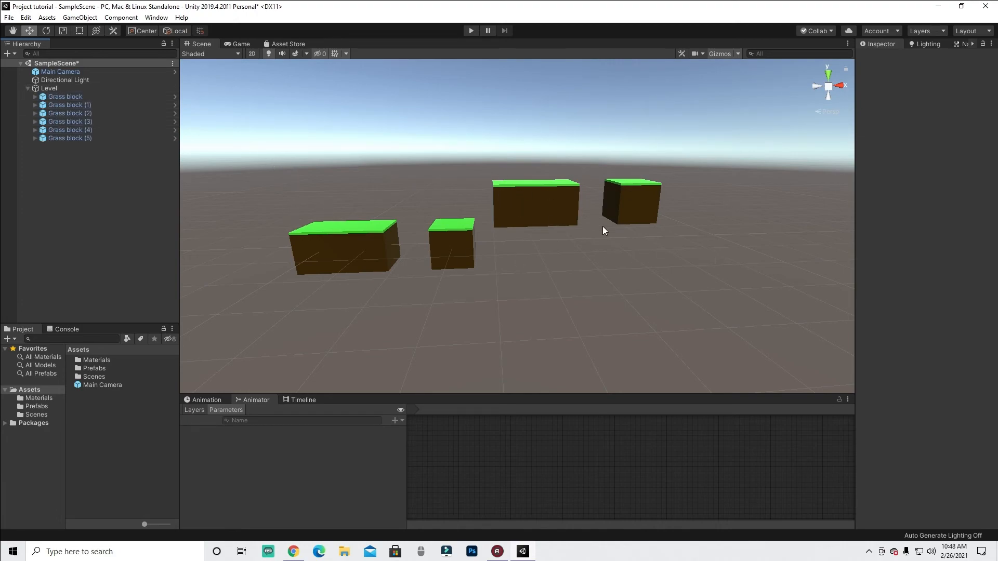
- Duplicate the last grass block and move the copy right to X 8.5
left_click(89, 139)
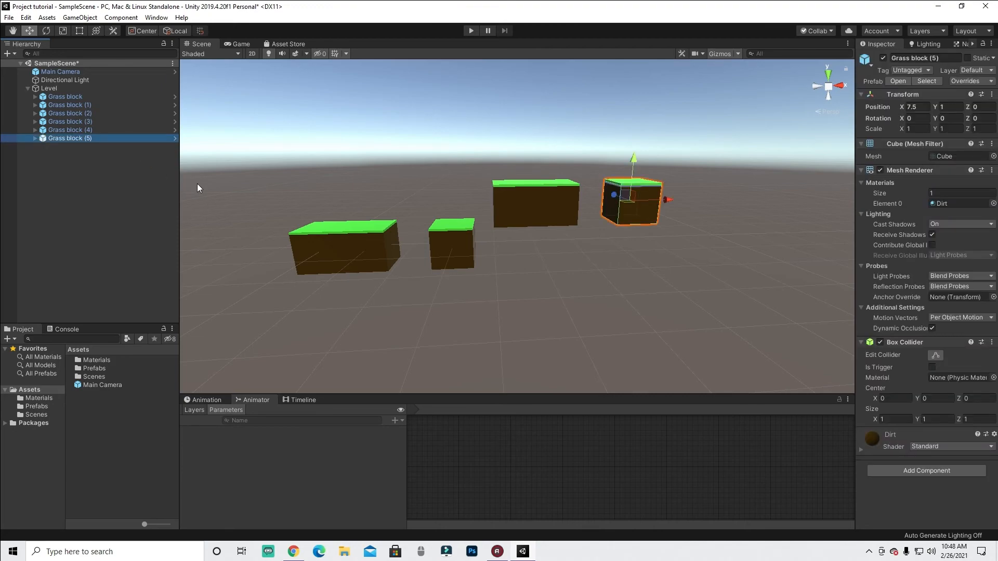
key("ctrl+d")
left_click_drag(675, 196, 707, 195, "ctrl")
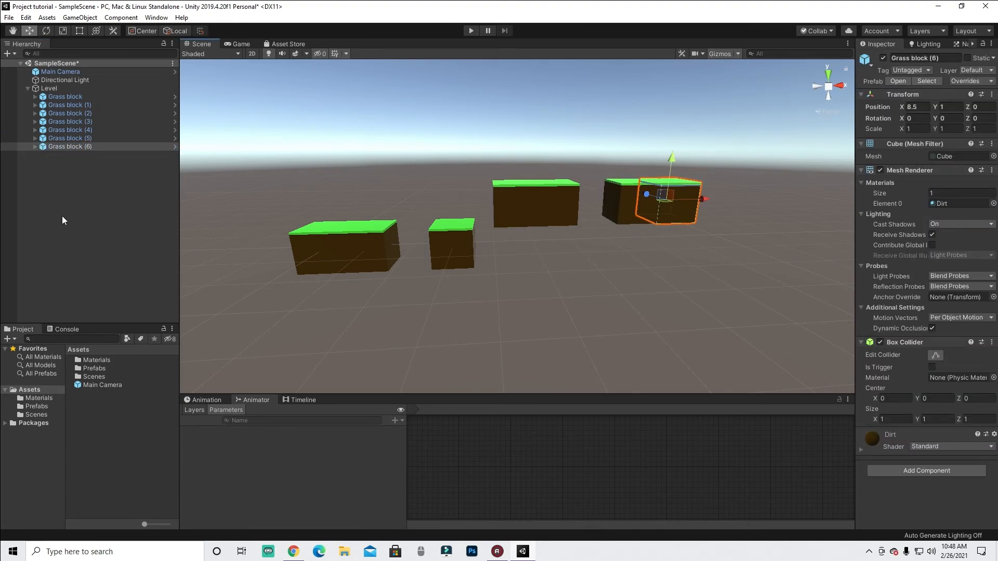
left_click(27, 89)
left_click(61, 89)
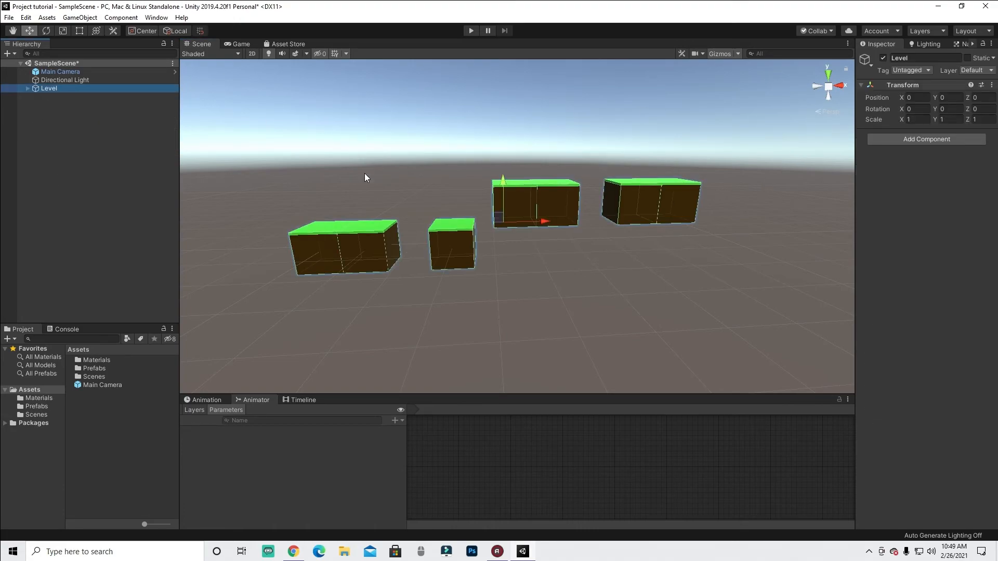
left_click(103, 217)
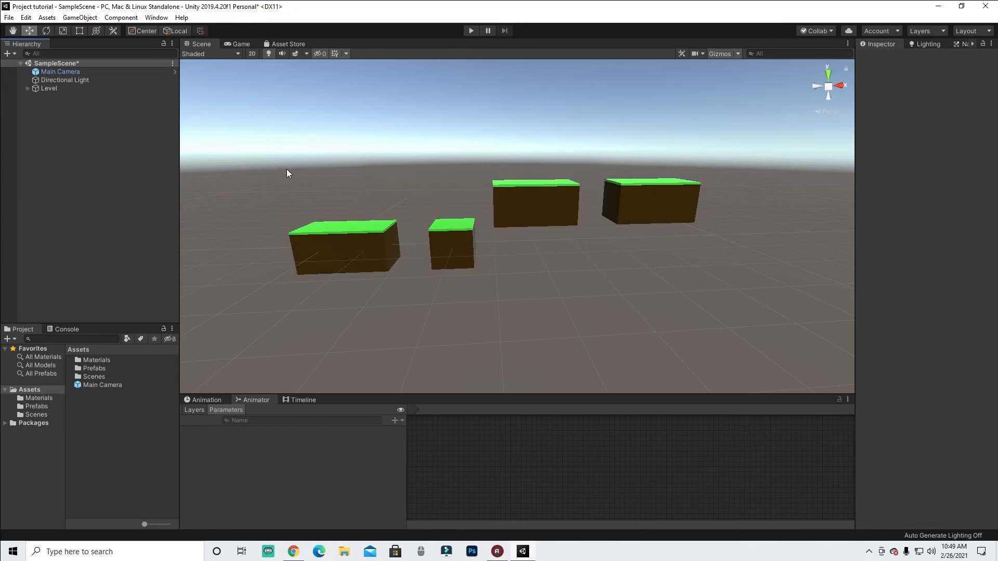
left_click(68, 89)
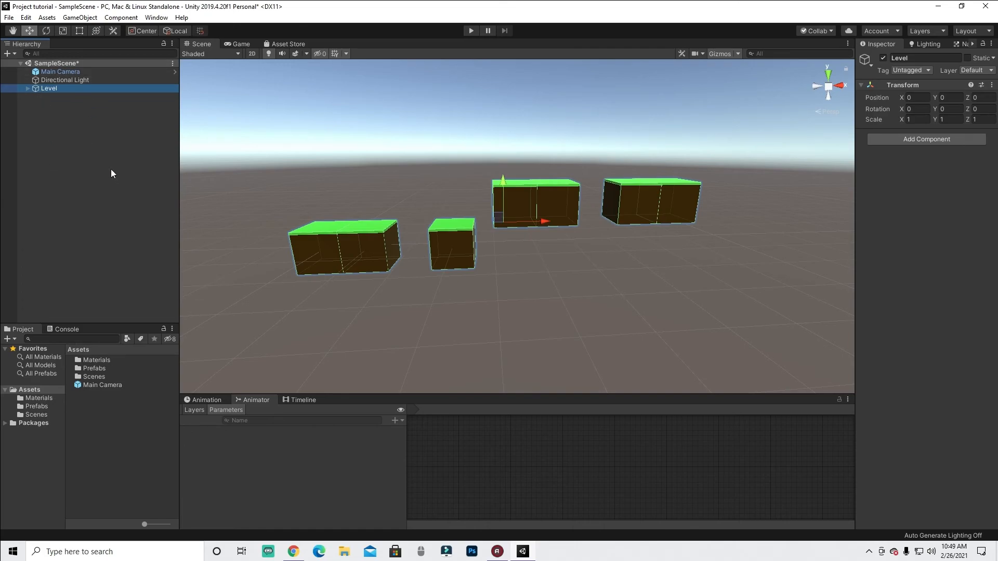
left_click(98, 127)
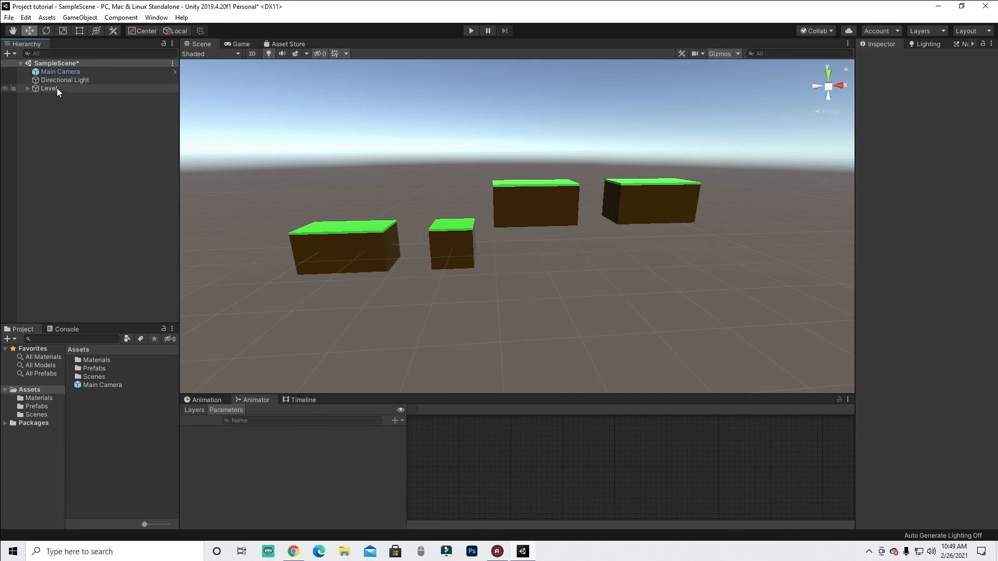
right_click_drag(647, 235, 640, 213)
left_click_drag(761, 171, 260, 316)
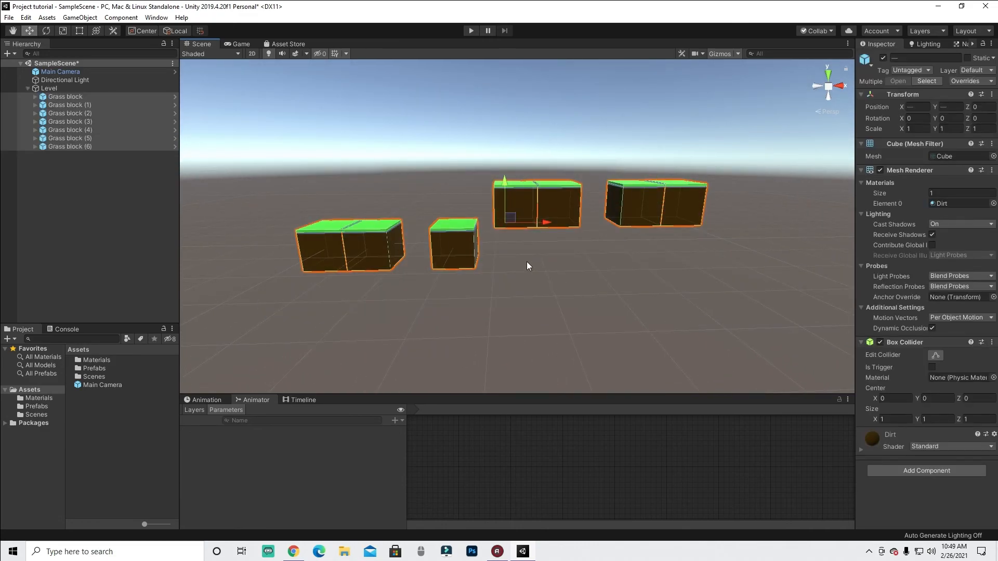
left_click(647, 280)
mouse_move(524, 234)
right_mouse_down()
mouse_move(513, 232)
mouse_move(515, 247)
right_mouse_up()
left_click(99, 362)
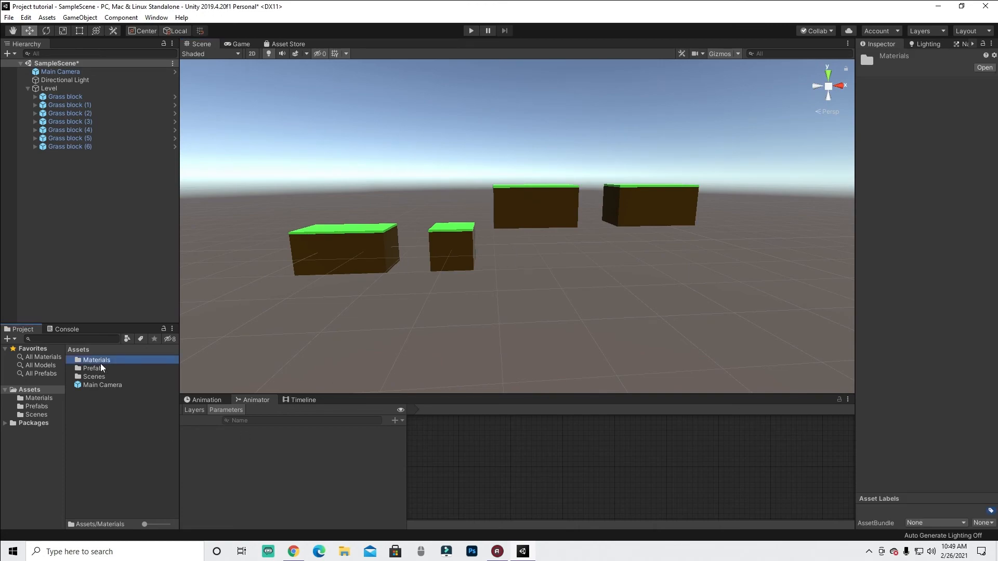
left_click(99, 369)
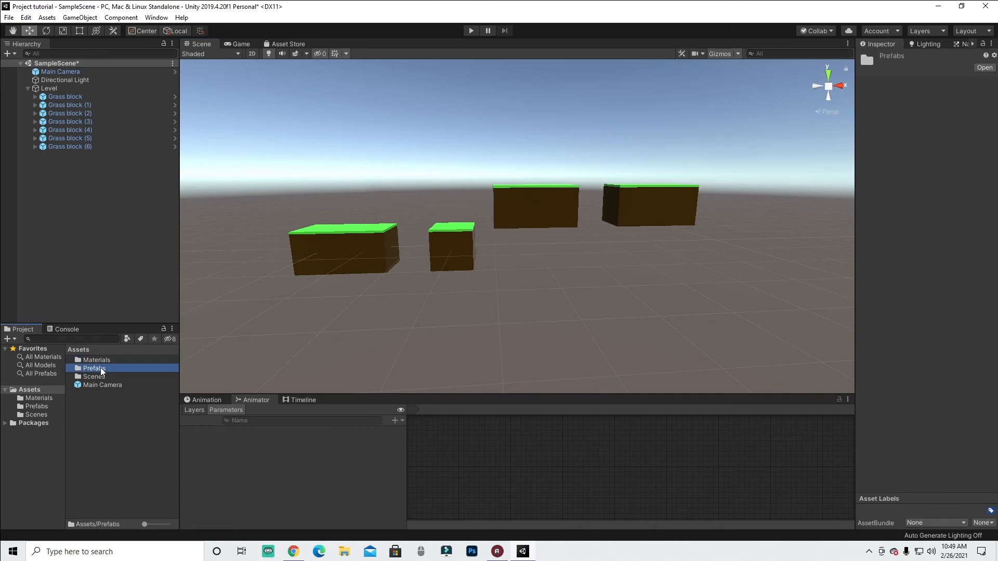
left_click(110, 378)
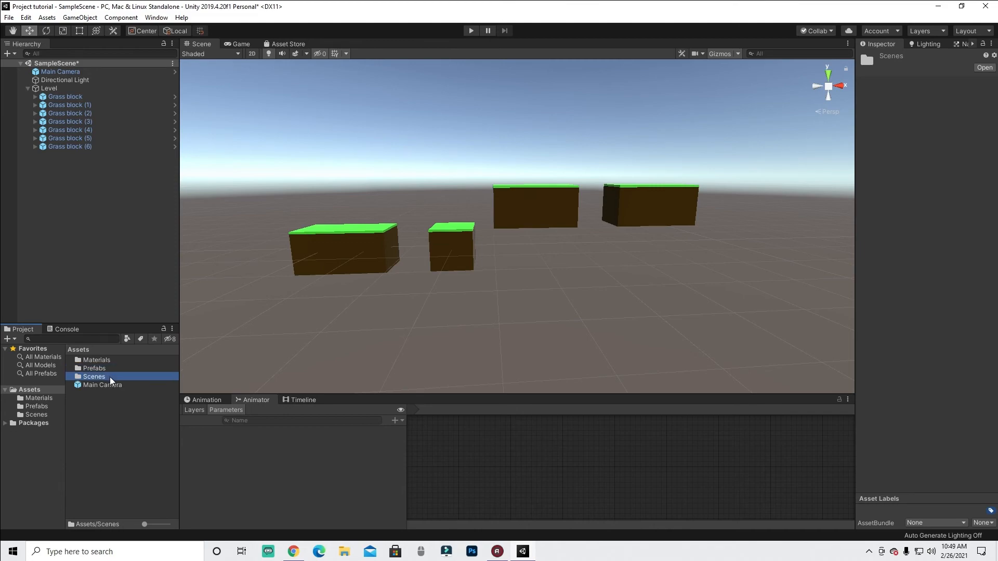
left_click(298, 145)
left_click_drag(289, 182, 720, 333)
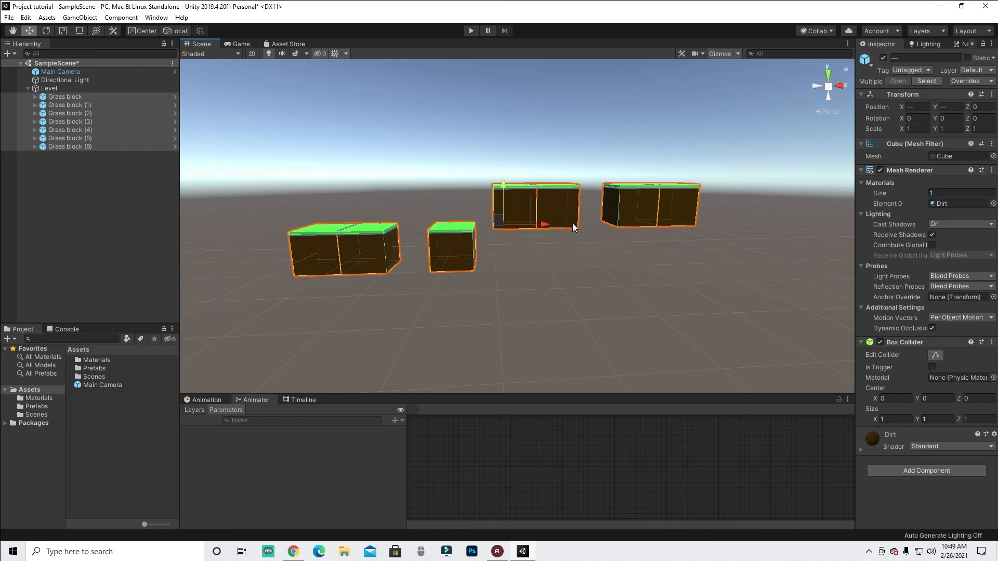
left_click(345, 193)
left_click(28, 88)
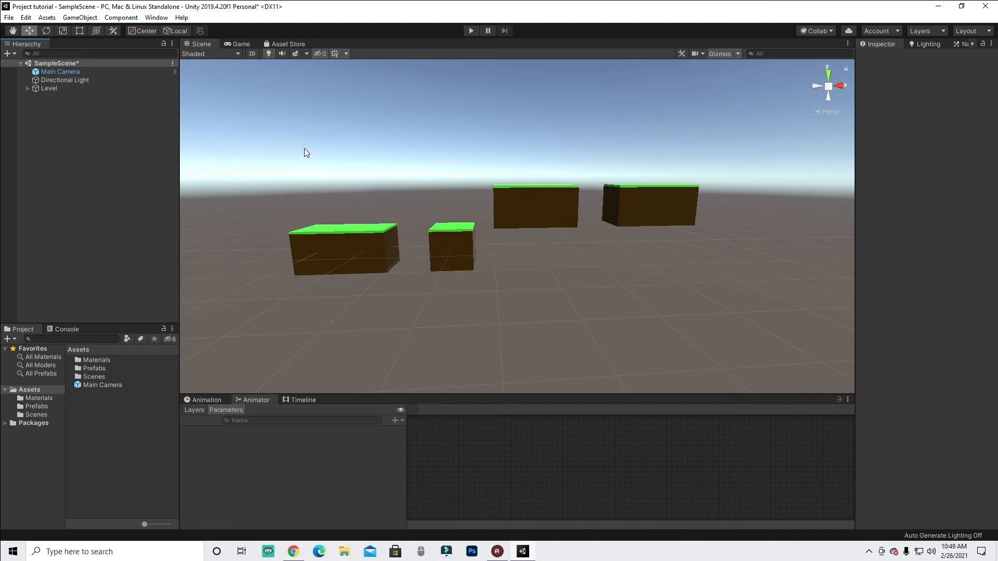
- Add a 3D capsule, reset its transform and raise it to Y 1.5 above the first grass block
right_click(67, 96)
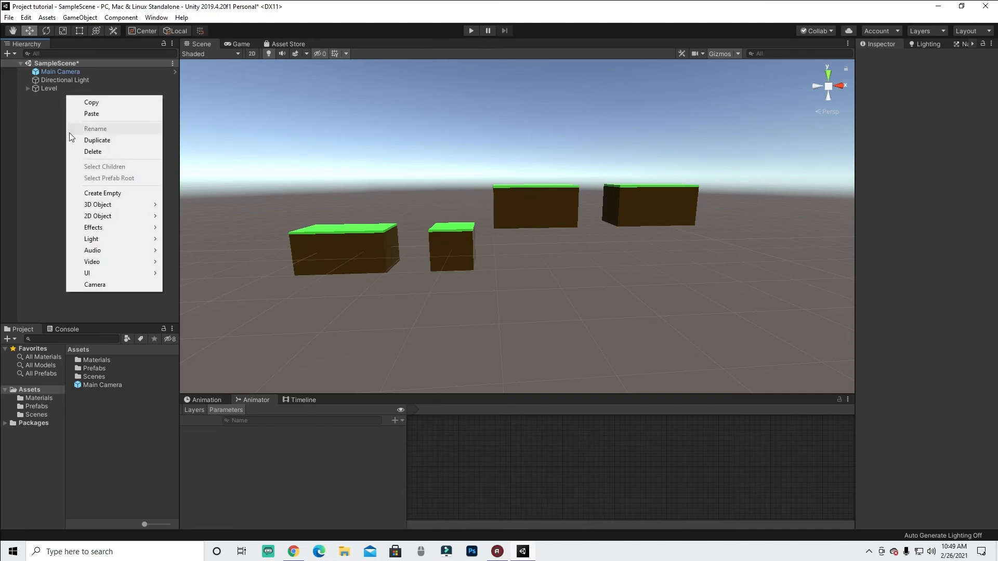
mouse_move(102, 205)
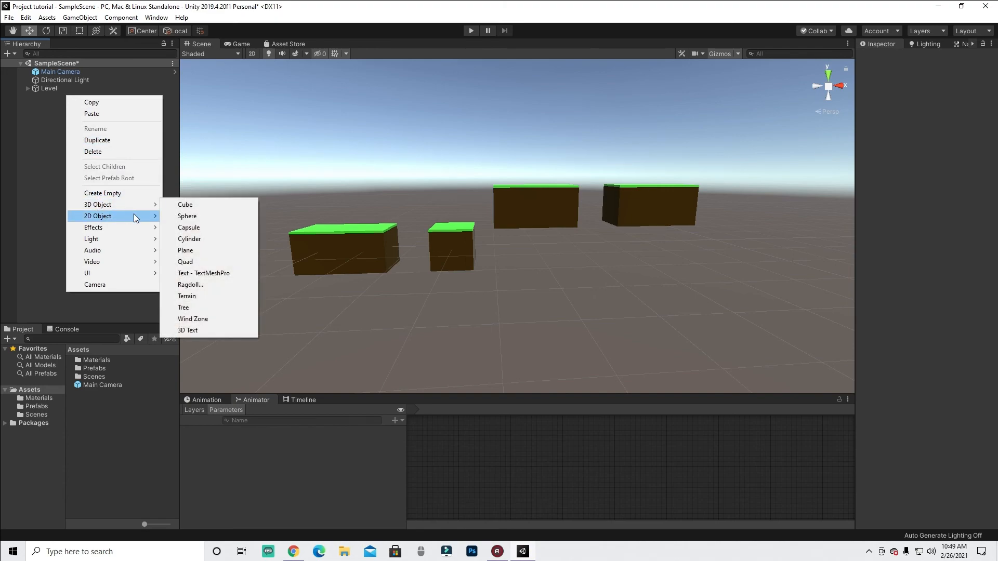
left_click(208, 227)
right_click(912, 85)
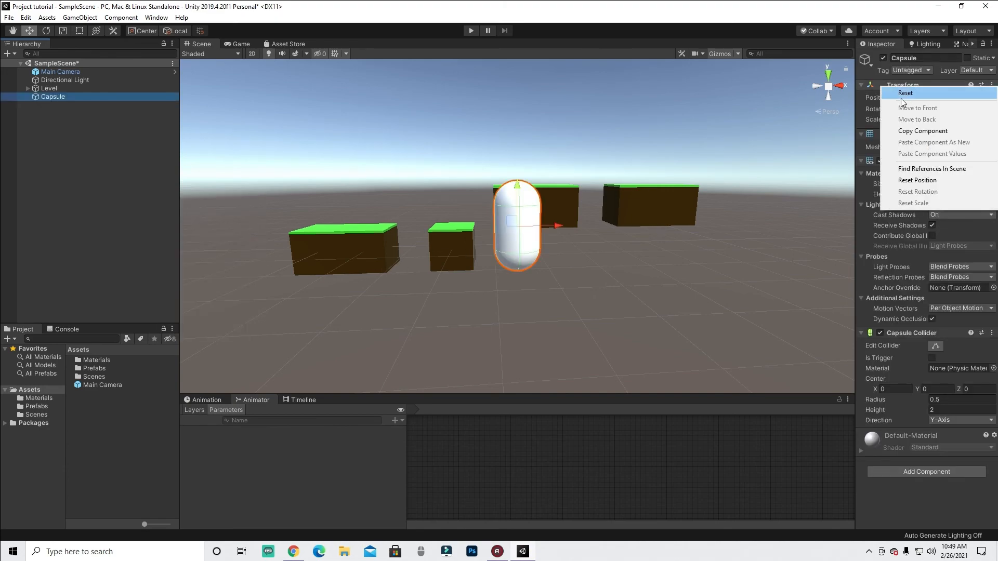
left_click(904, 92)
left_click_drag(323, 210, 328, 146, "ctrl")
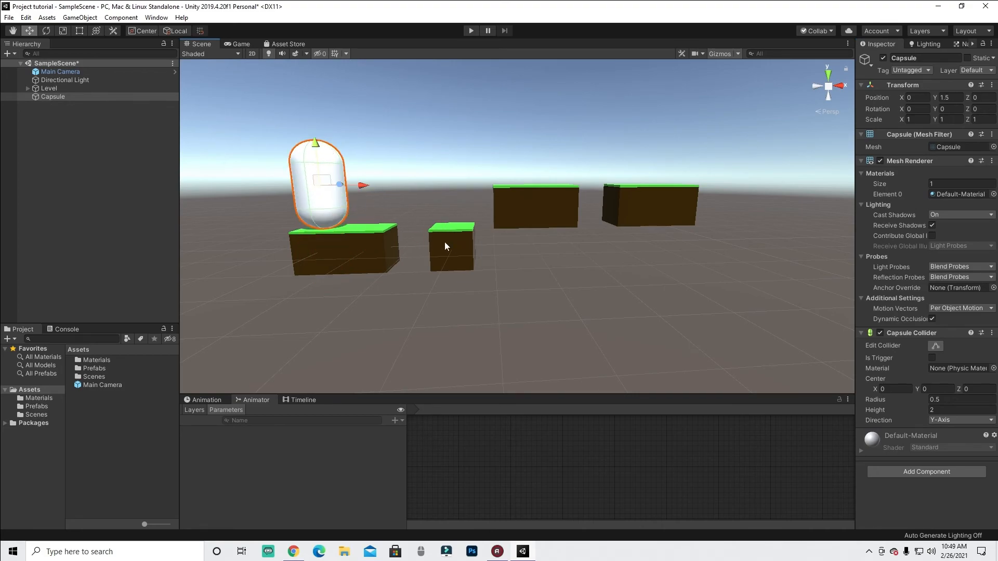
- Enter Play mode to preview the scene in the game view, then exit it
left_click(319, 260)
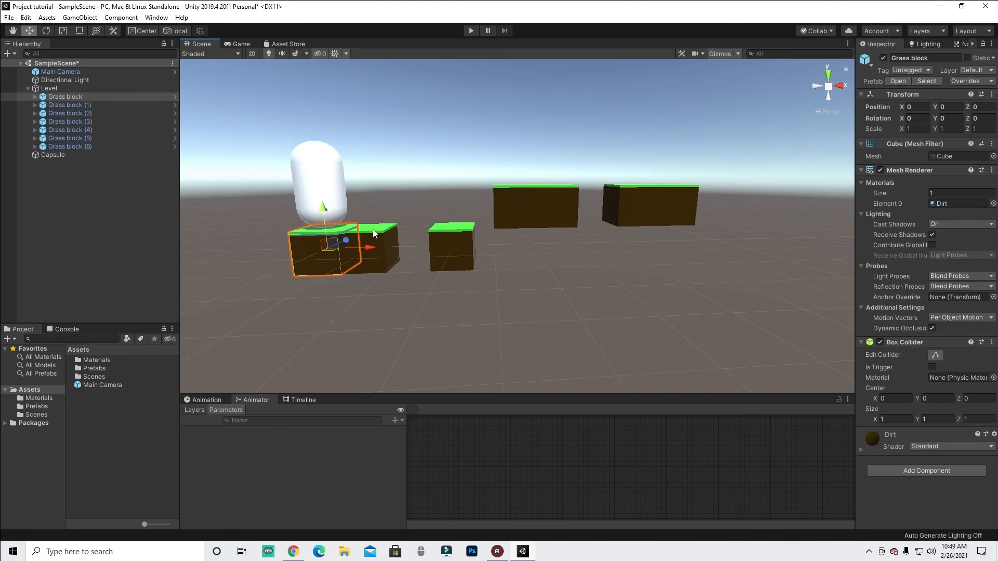
left_click(125, 175)
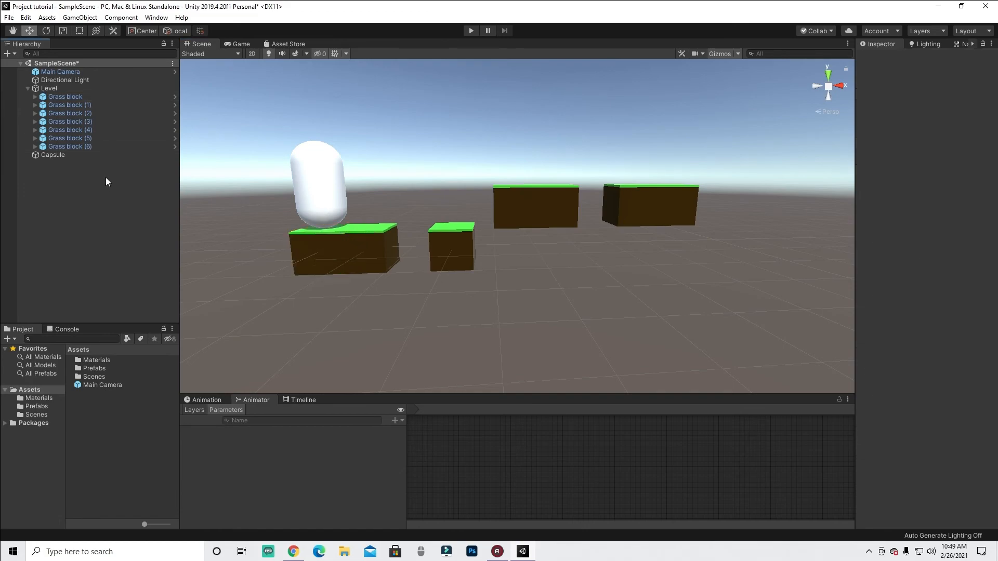
left_click(28, 88)
left_click(324, 185)
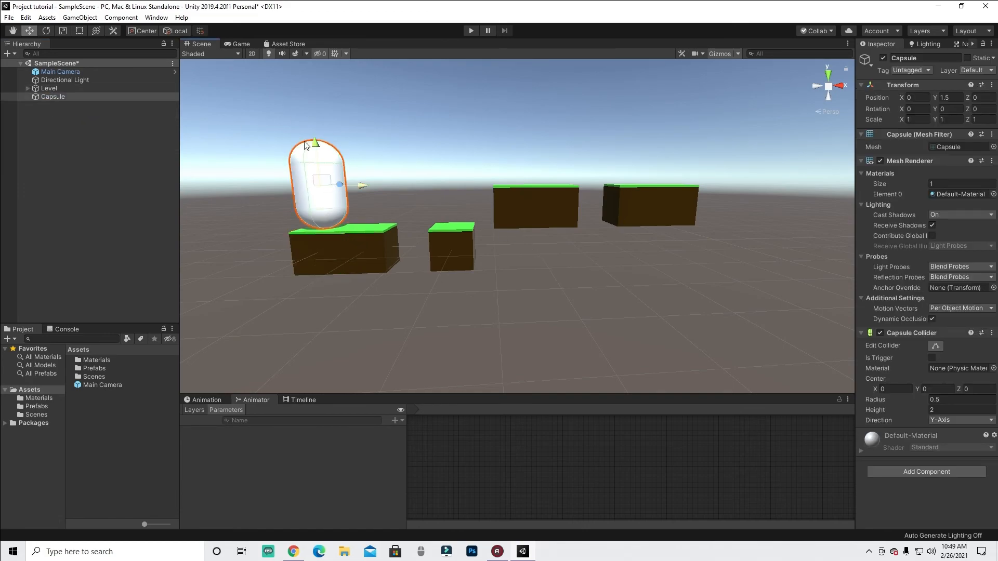
left_click(476, 30)
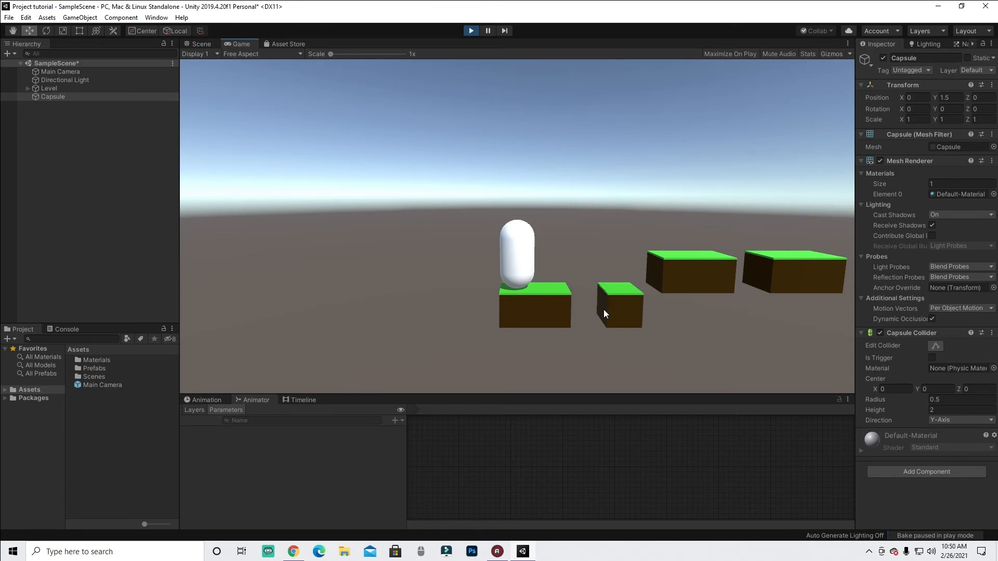
left_click(471, 30)
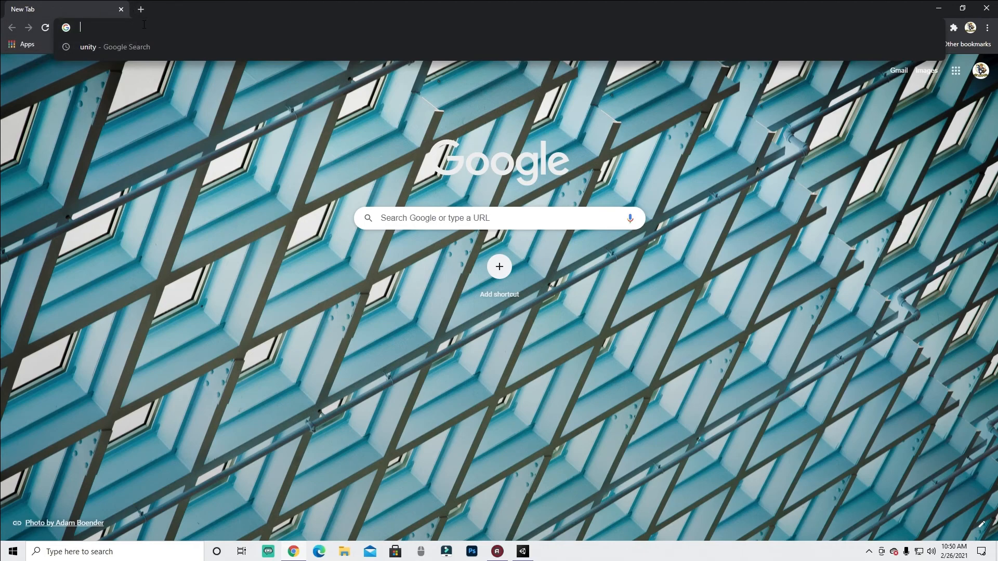
- Switch to the web browser and search Google for visual studio
type("visual;")
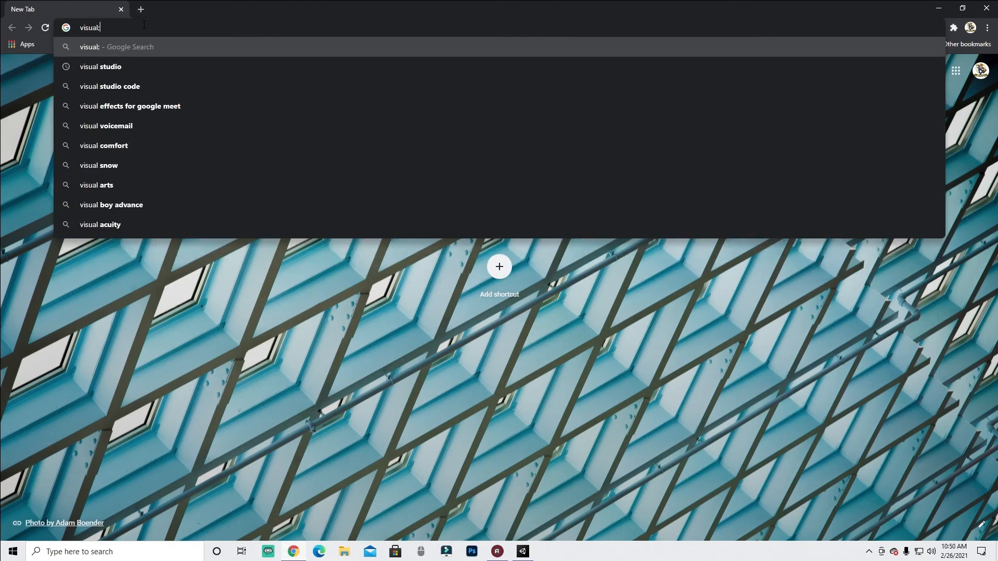
left_click(114, 62)
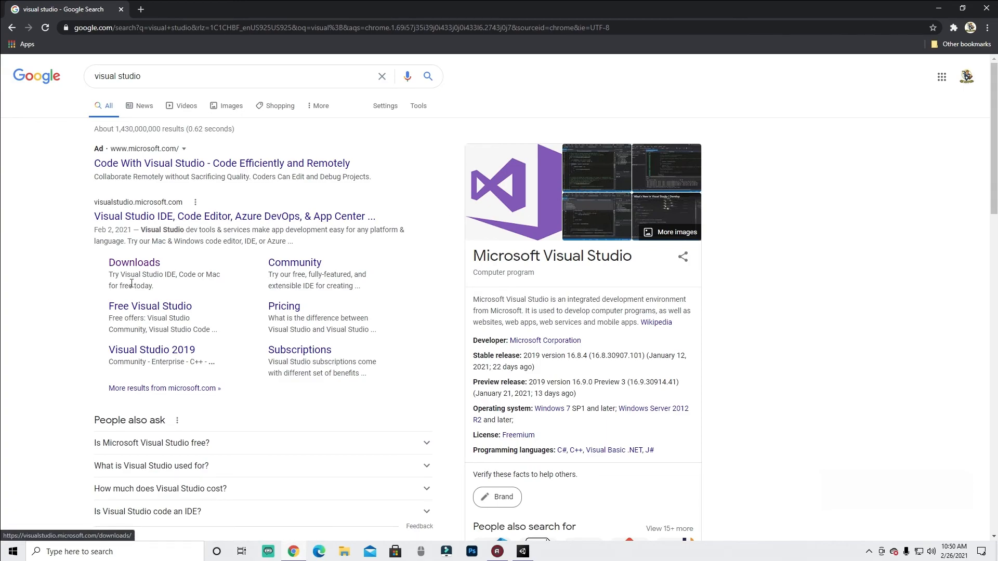
- Open the Visual Studio downloads page and start the free download of Visual Studio Code
left_click(152, 261)
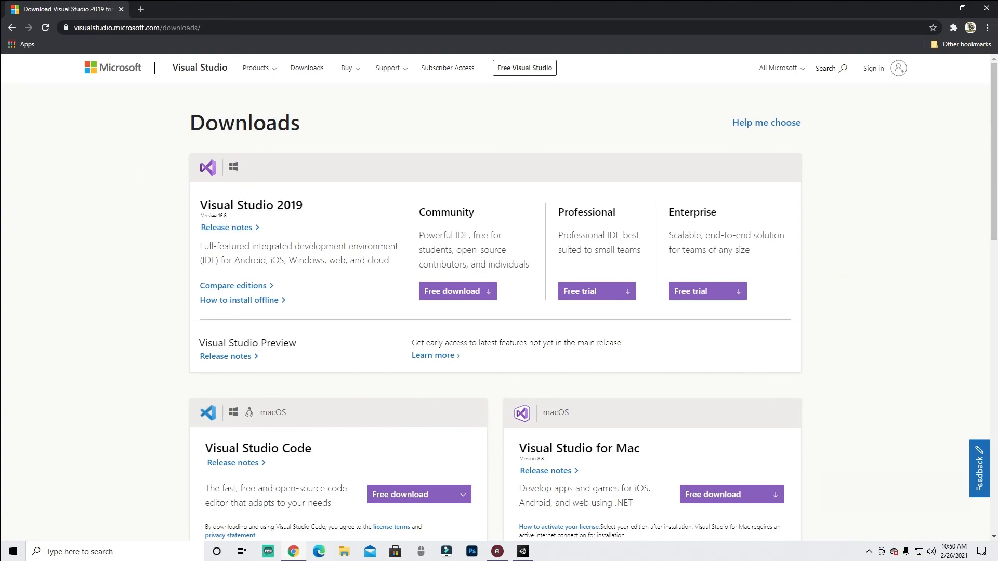
scroll(252, 239, "down", 3)
scroll(271, 219, "up", 2)
scroll(250, 213, "up", 1)
scroll(367, 292, "down", 2)
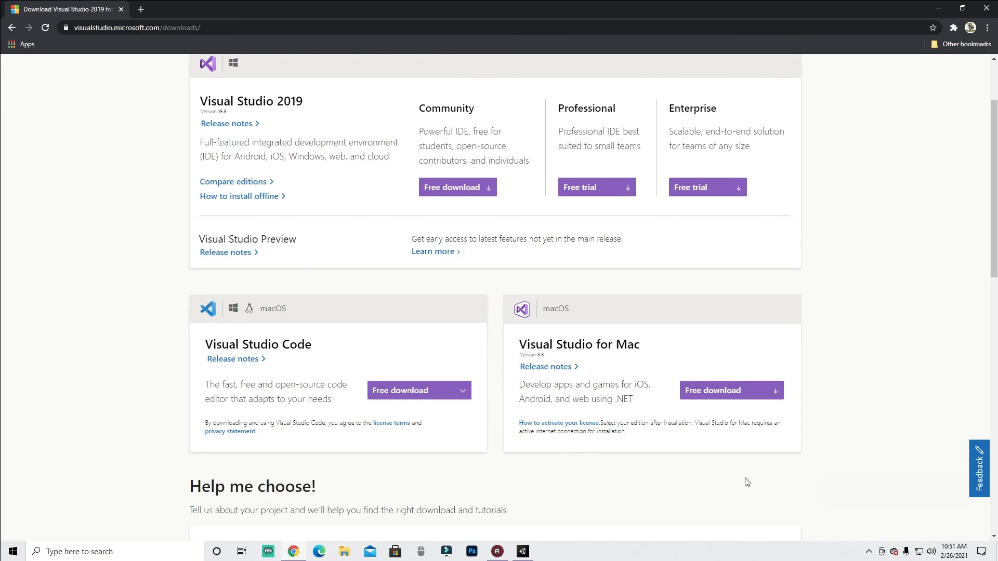
left_click(462, 391)
scroll(623, 353, "up", 2)
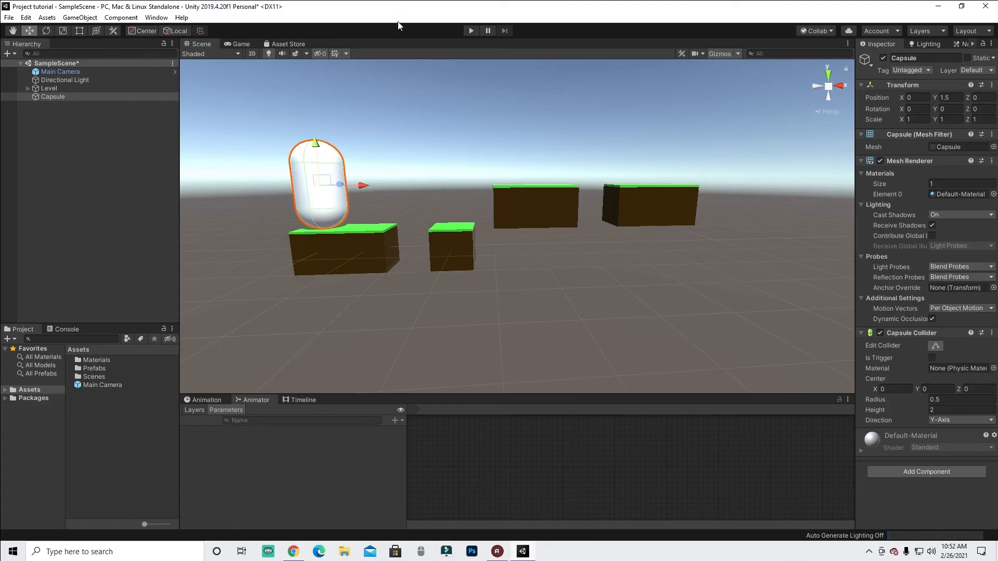
- Orbit the scene view to inspect the grass blocks and the capsule from a new angle
left_click_drag(248, 114, 354, 228)
left_click(238, 129)
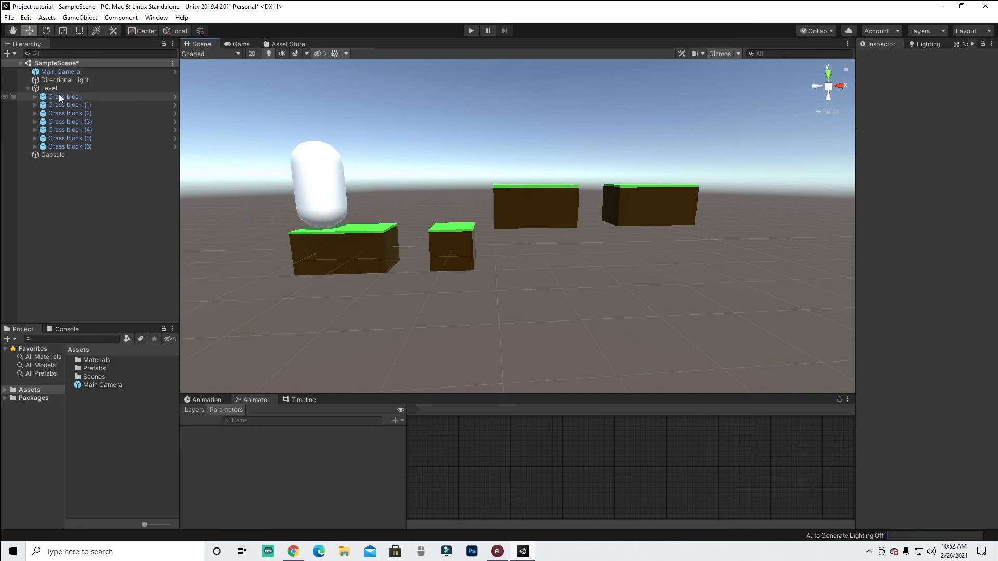
left_click(28, 89)
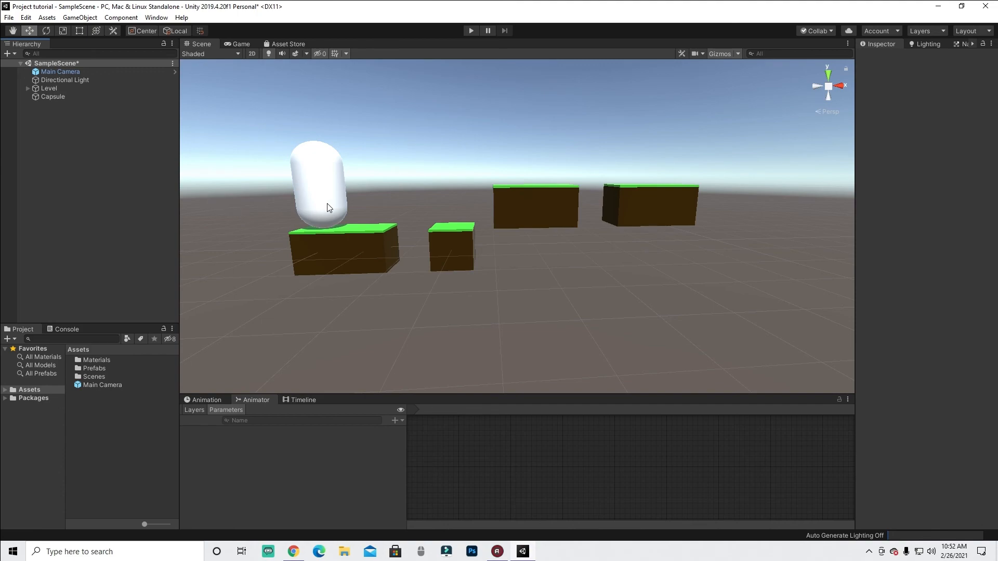
left_click_drag(467, 201, 461, 289, "alt")
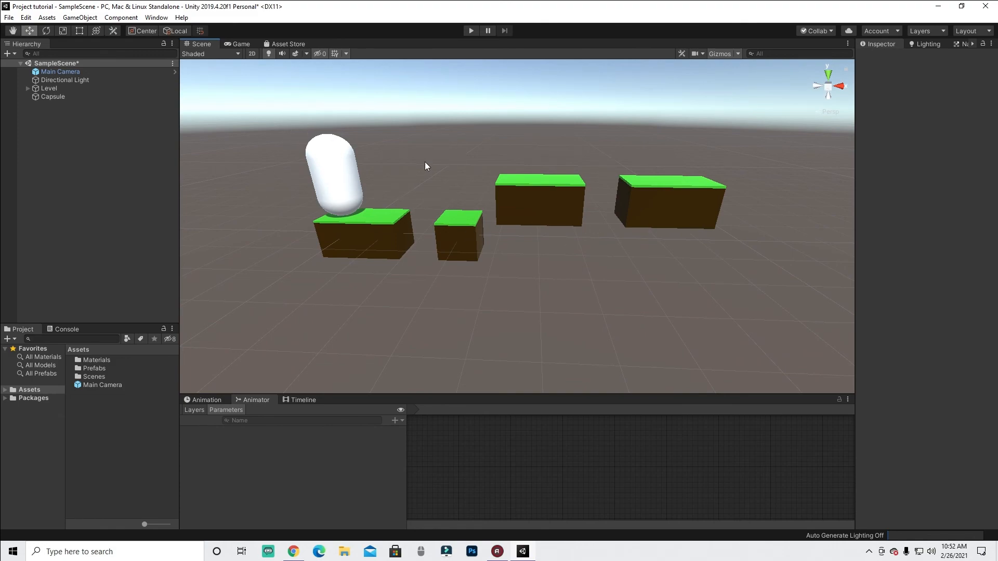
left_click_drag(471, 194, 473, 238, "alt")
middle_click_drag(514, 178, 494, 210)
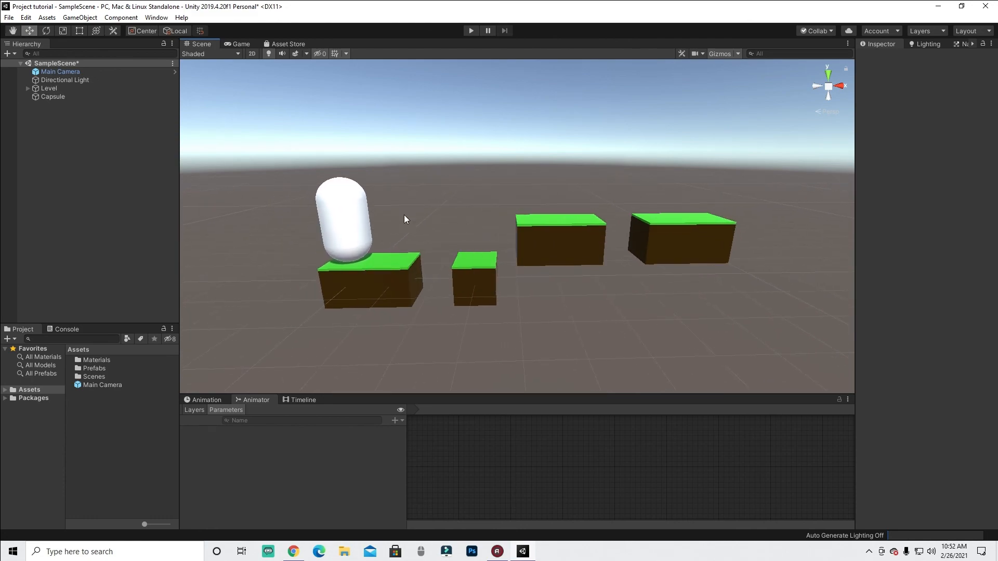
- Nudge the capsule along X, then set its X position back to 0 and reselect it
left_click(357, 213)
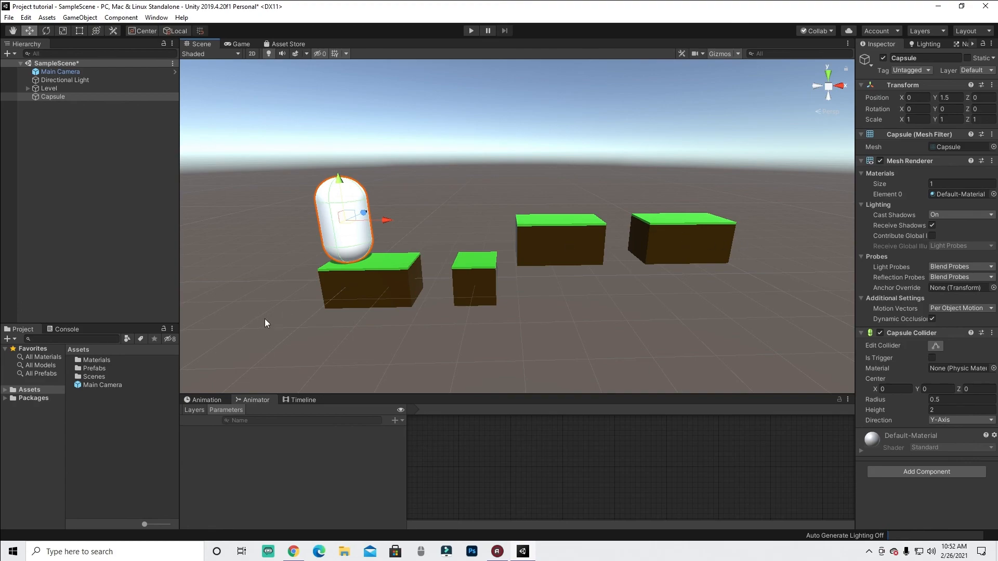
left_click_drag(385, 217, 382, 241)
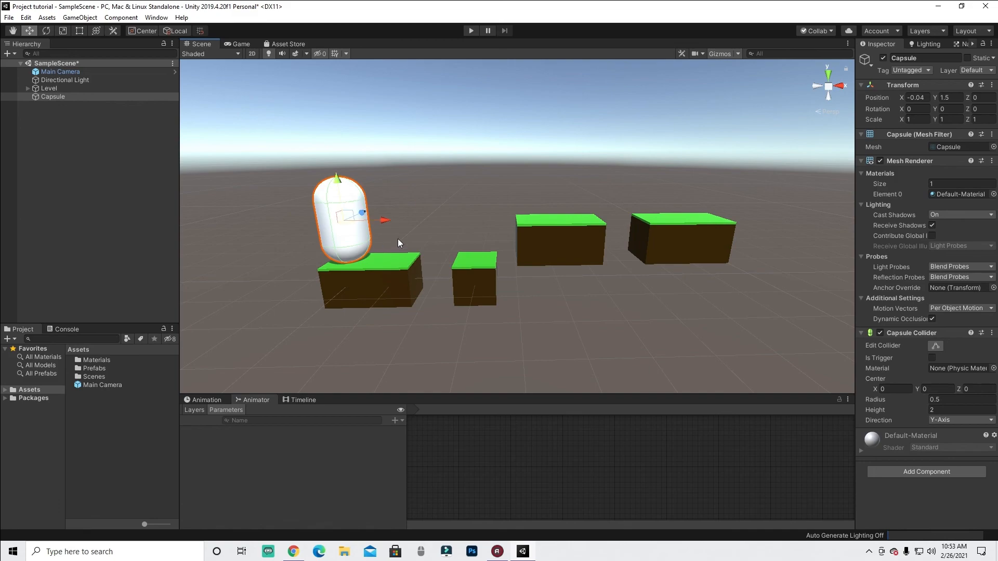
left_click(909, 97)
type("0")
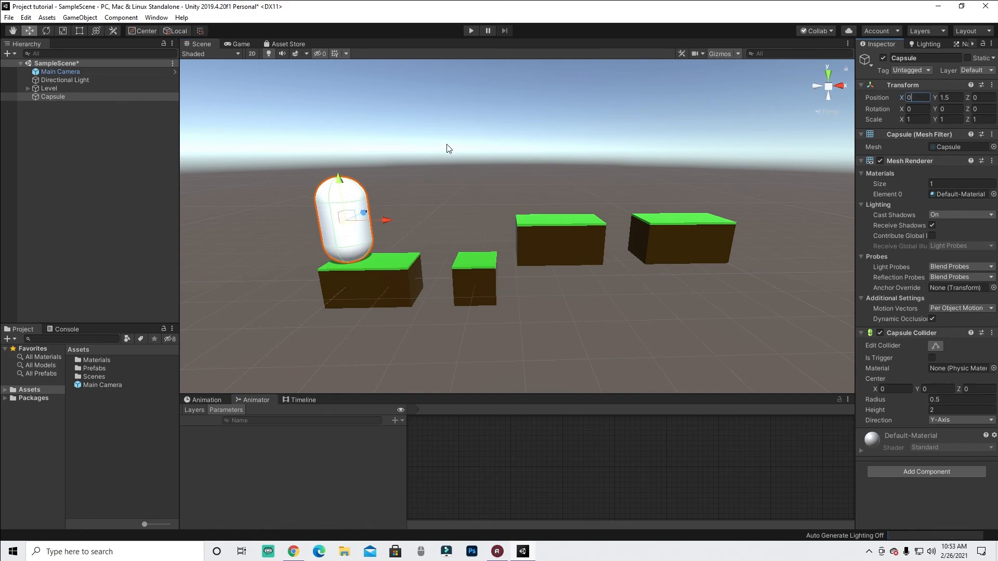
left_click(452, 168)
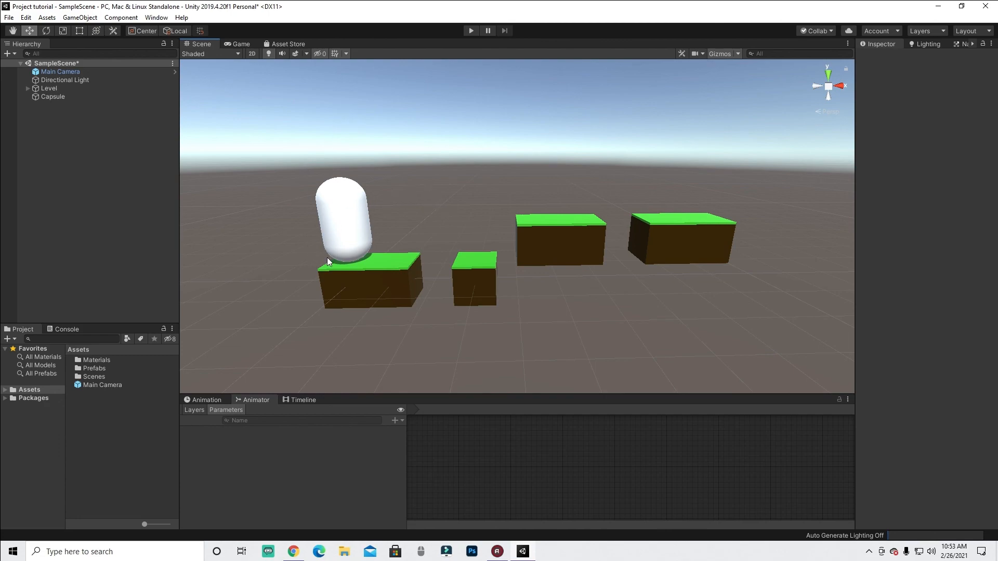
left_click(340, 207)
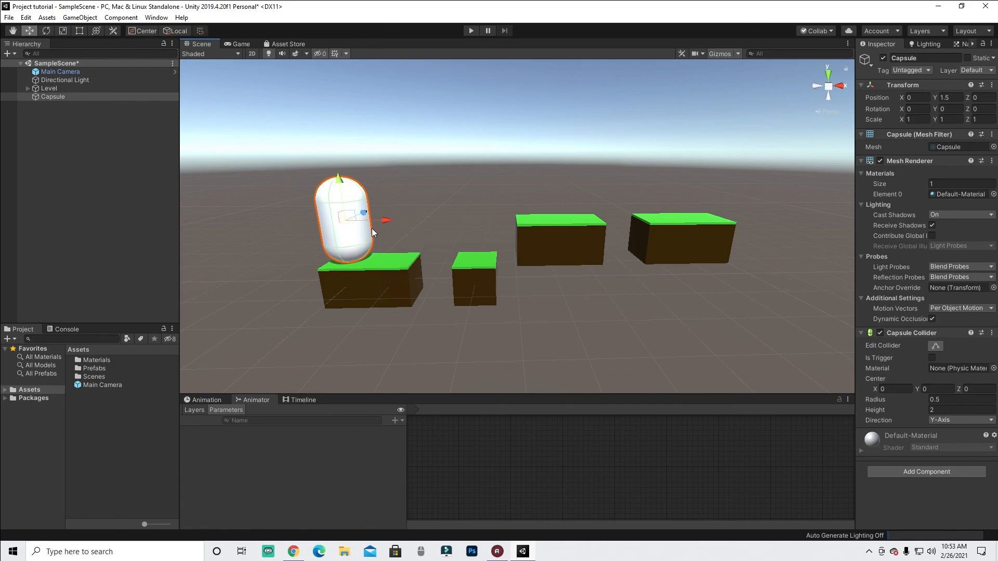
- Move the capsule around the scene with the move gizmo, then undo all of those moves
left_click_drag(378, 214, 462, 221)
left_click_drag(435, 183, 323, 152)
left_click_drag(456, 188, 393, 201)
left_click(379, 115)
left_click(359, 156)
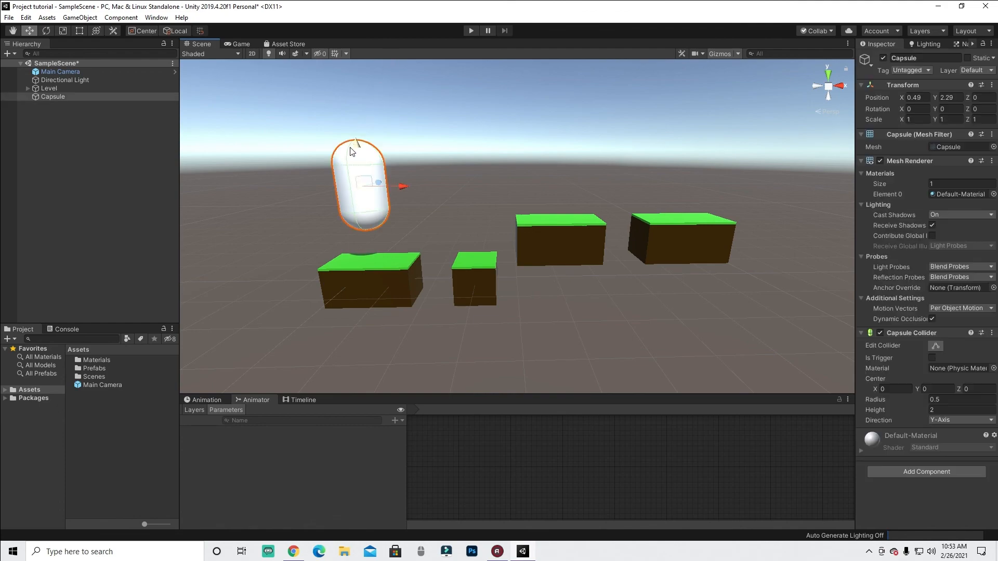
left_click_drag(360, 138, 332, 185)
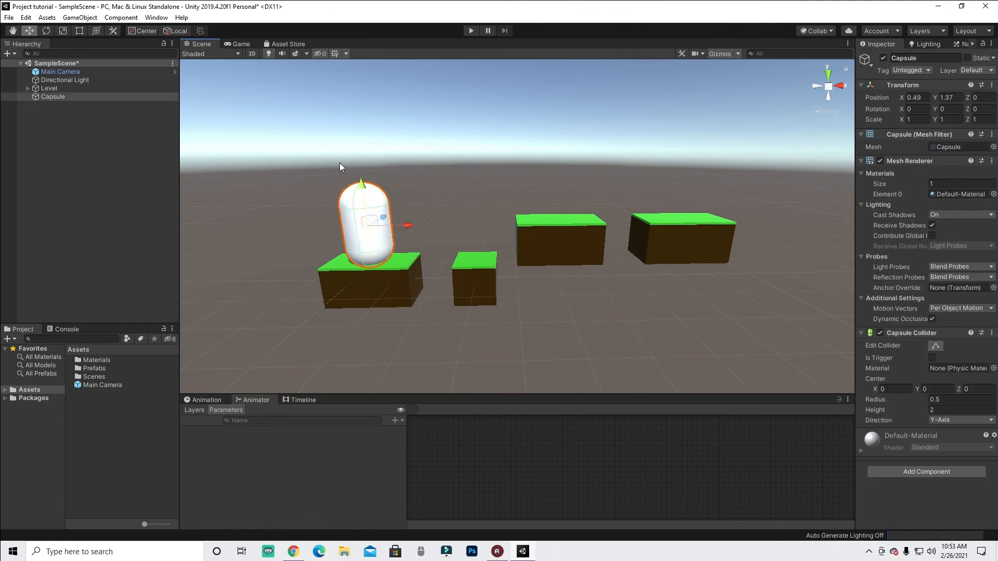
key("ctrl+z")
key("ctrl+z")
key("ctrl+z")
key("ctrl+z")
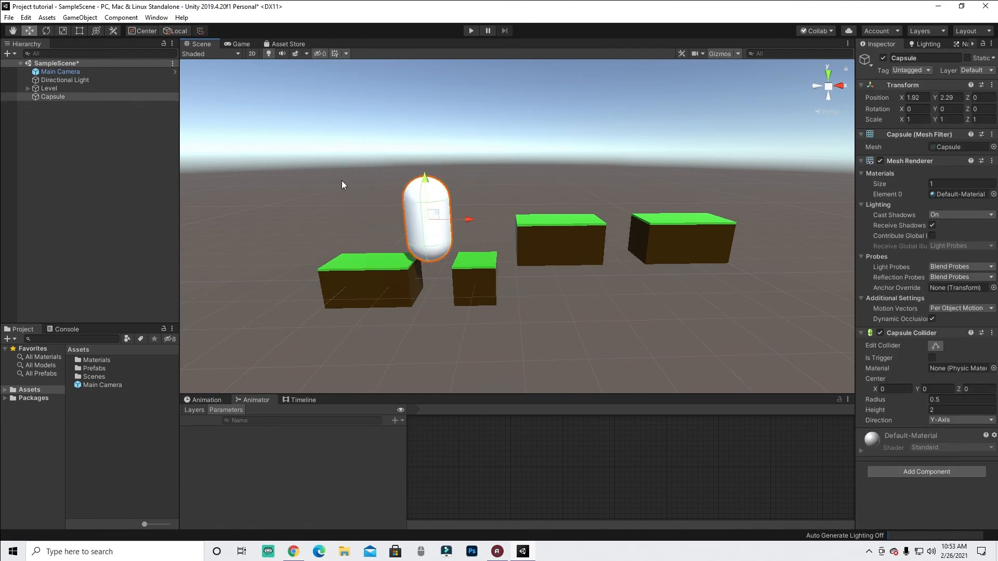
key("ctrl+z")
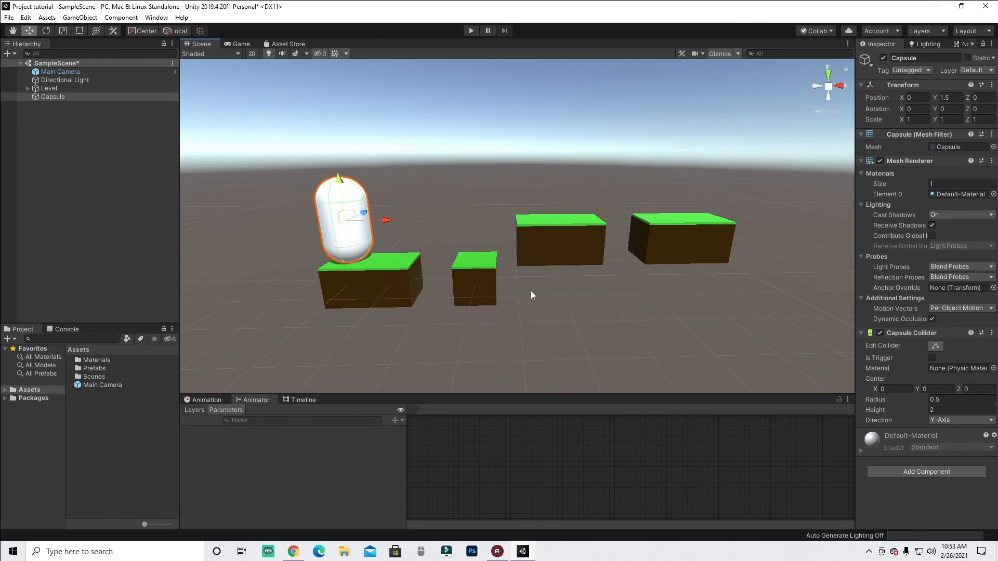
- Inspect the scene objects by selecting a grass block and then the capsule, collapsing the Level group in the hierarchy
left_click(478, 269)
key("ctrl+z")
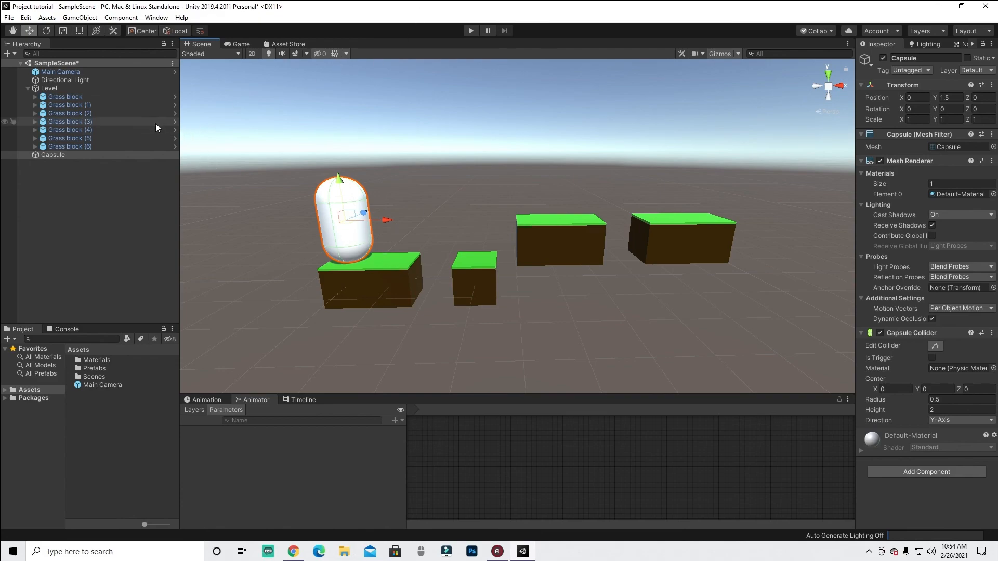
left_click(27, 88)
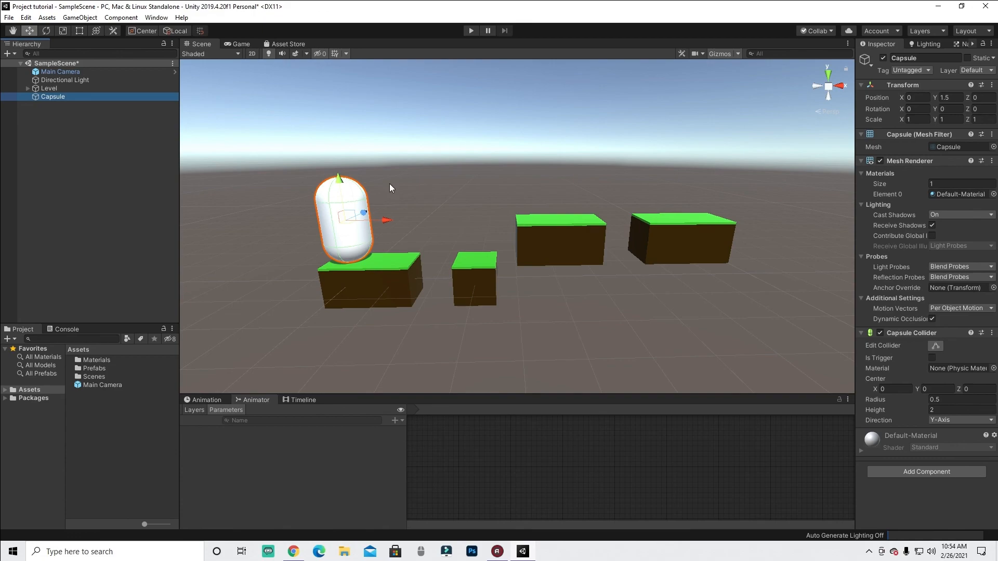
left_click_drag(267, 151, 405, 266)
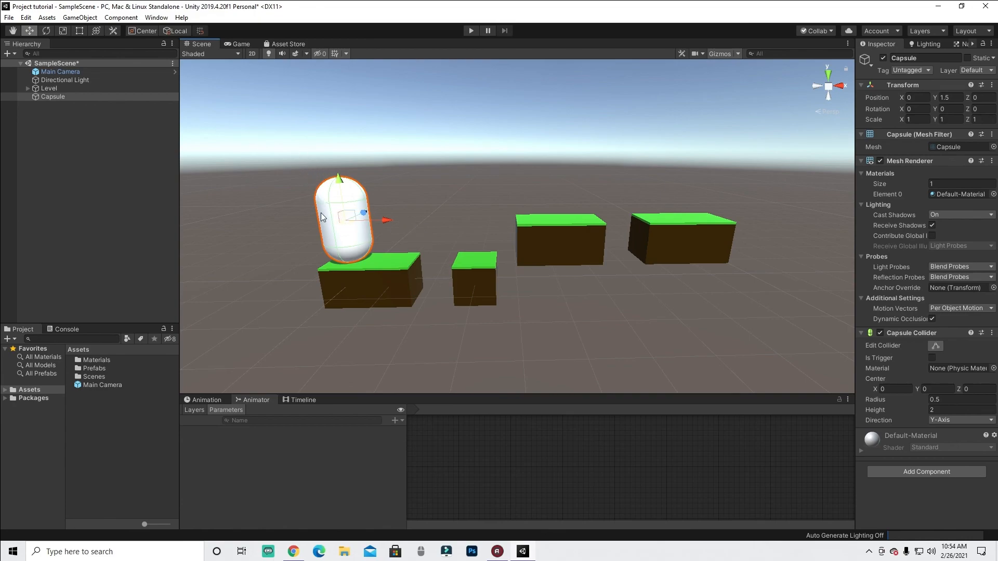
left_click_drag(268, 147, 411, 269)
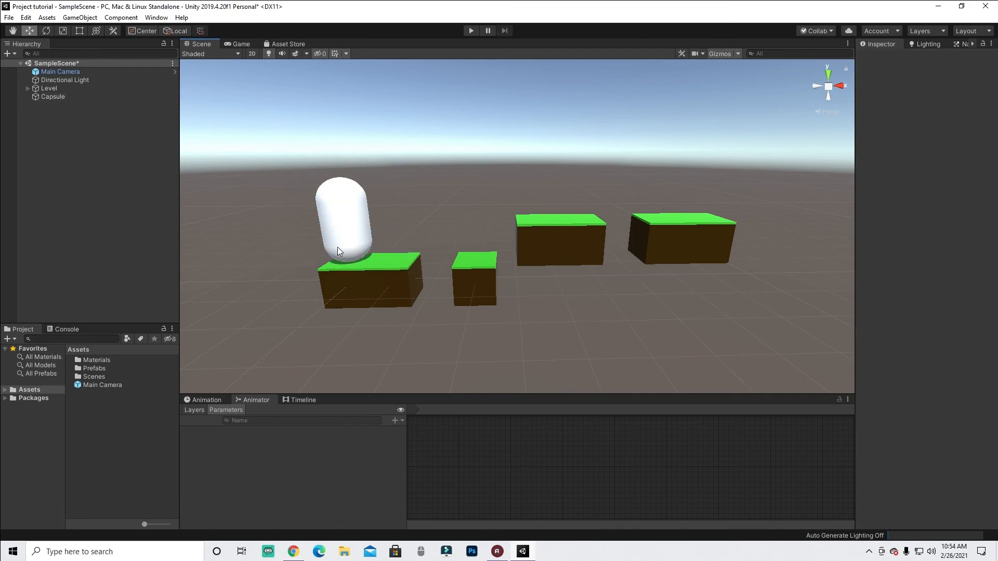
left_click(718, 235)
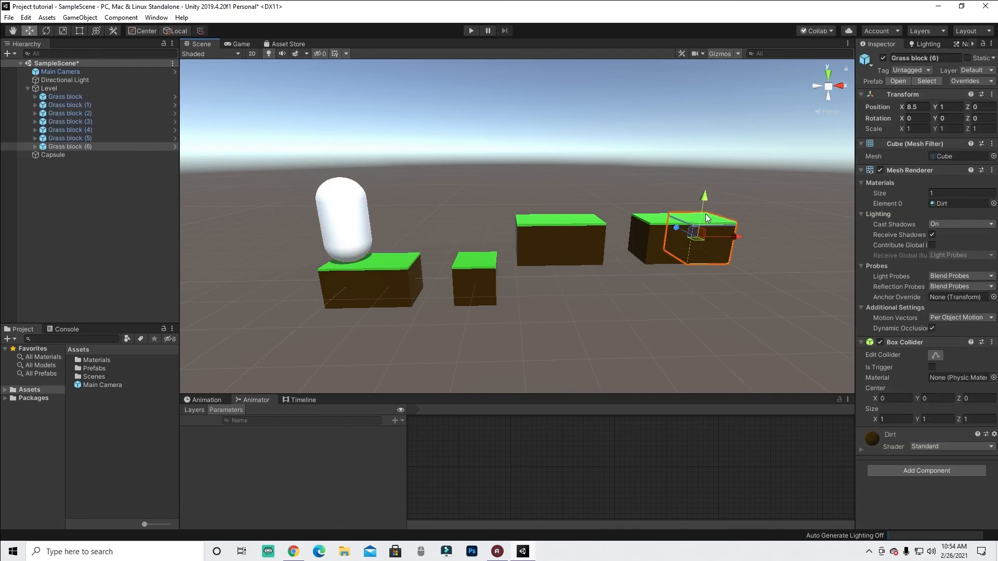
left_click(404, 176)
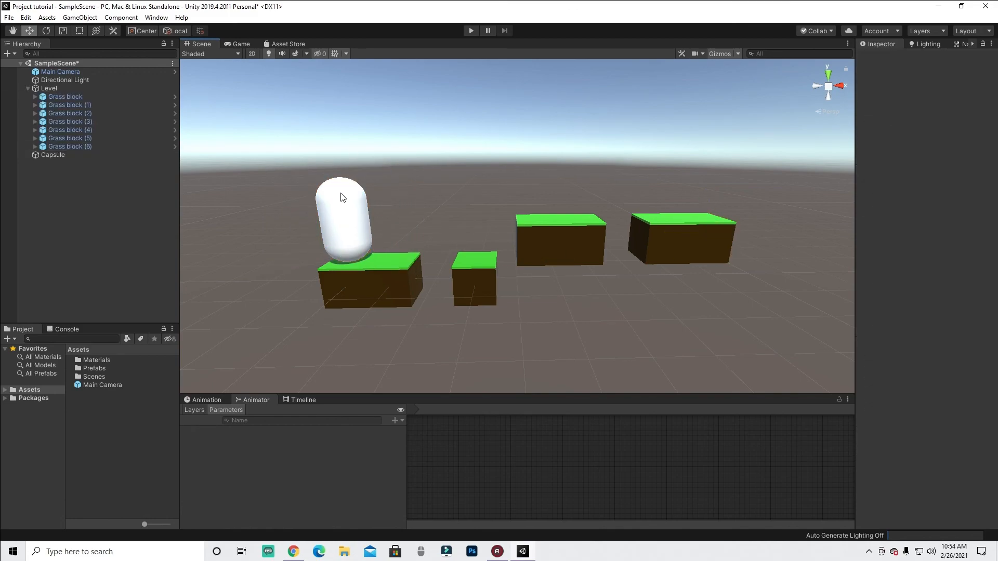
left_click(28, 89)
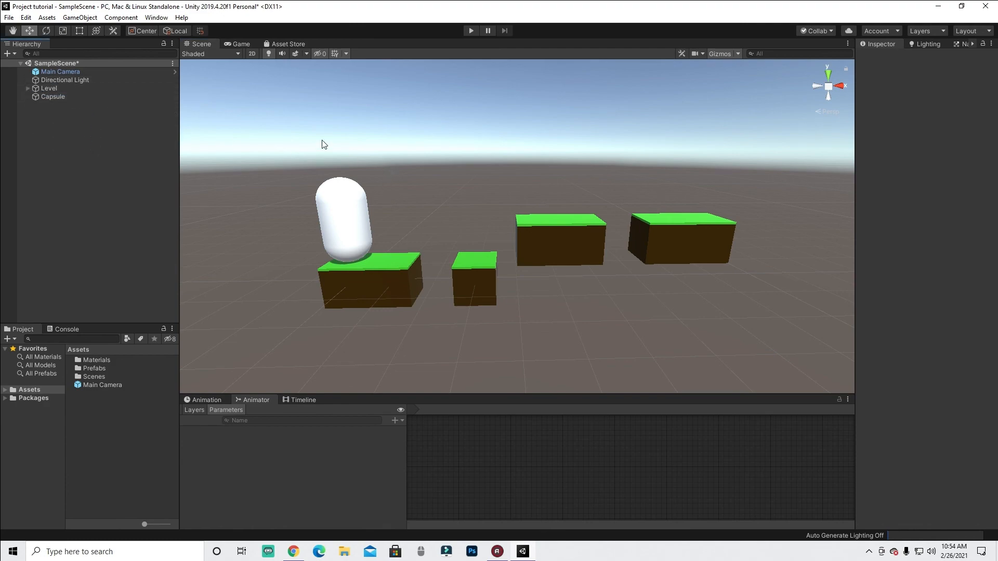
left_click(340, 218)
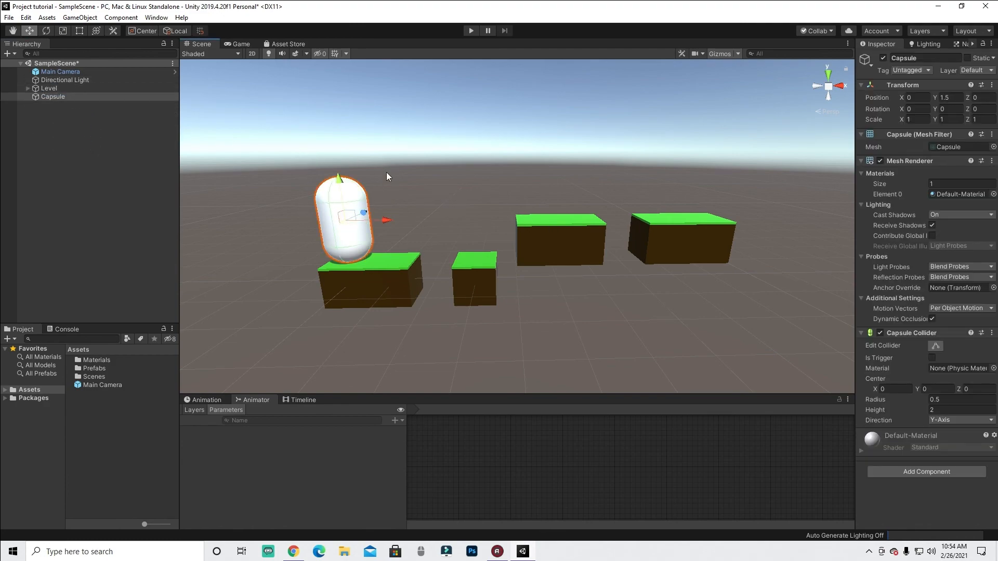